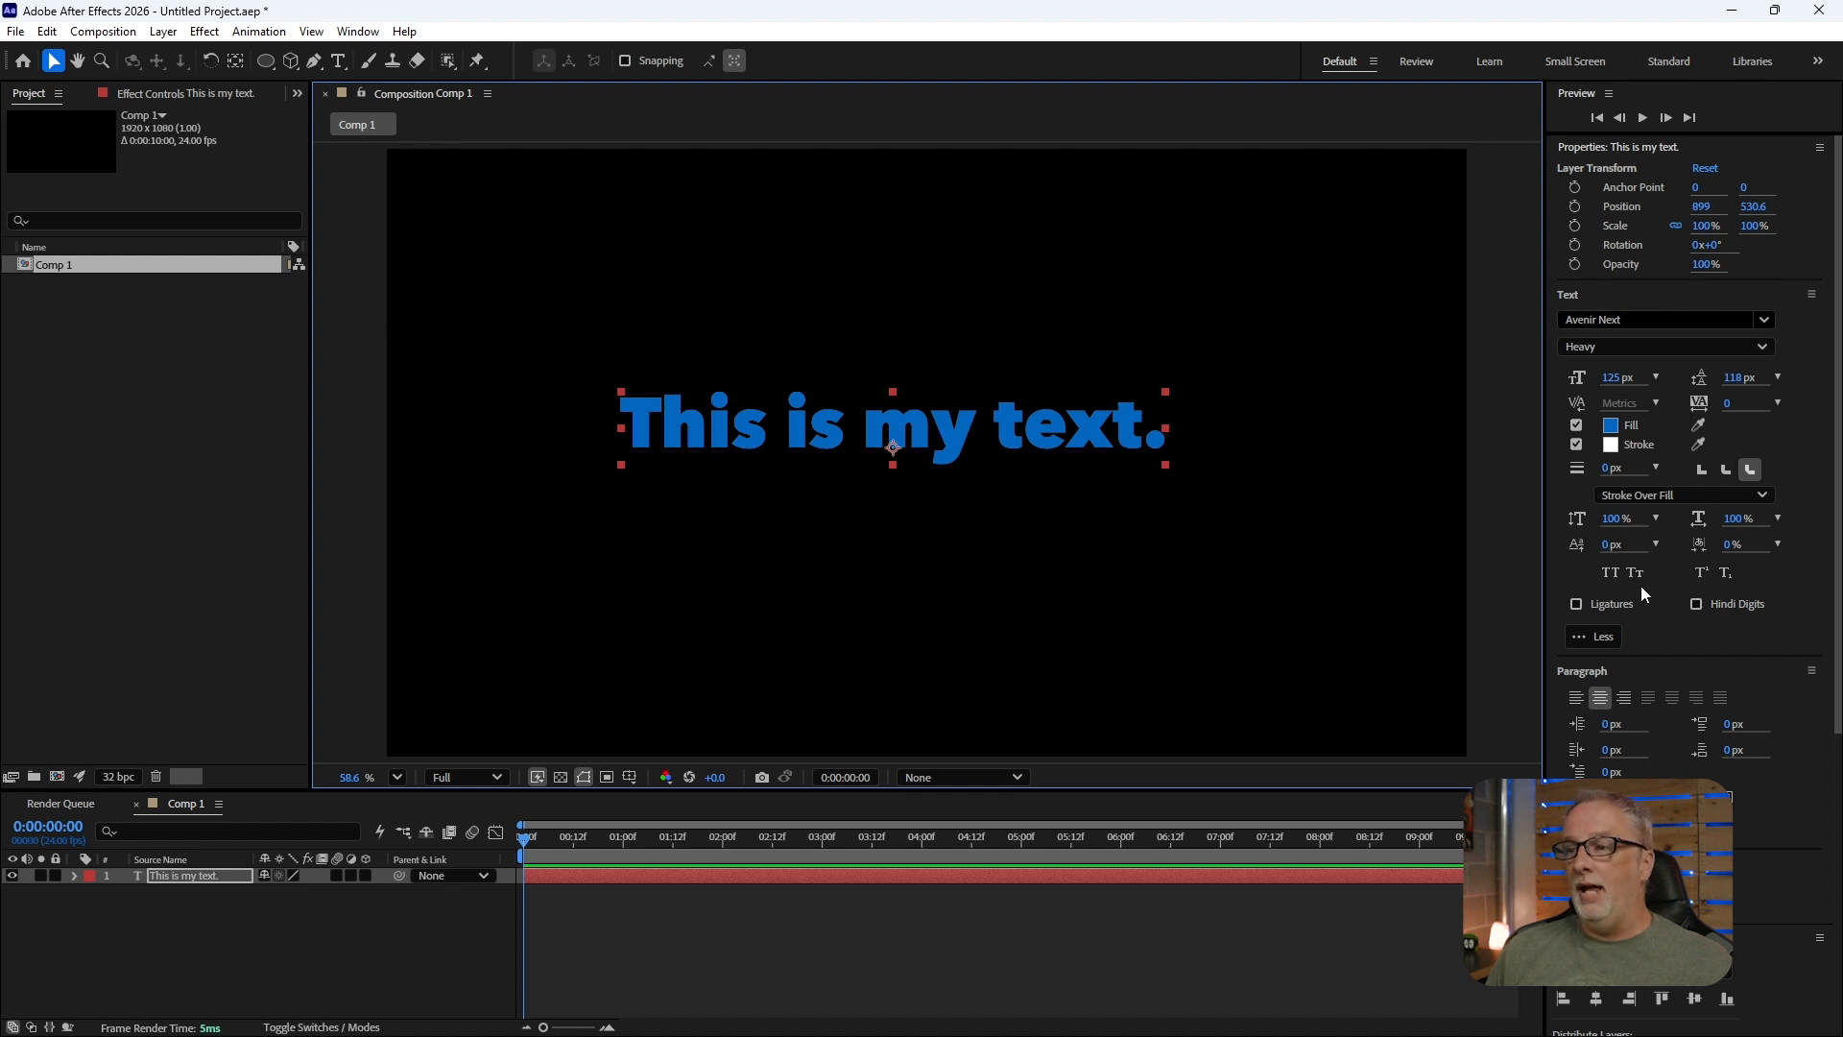
- Review the text layer's settings and bring up its Properties panel
{"action": "scroll", "coordinate": [1646, 720], "scroll_direction": "down", "scroll_amount": 5}
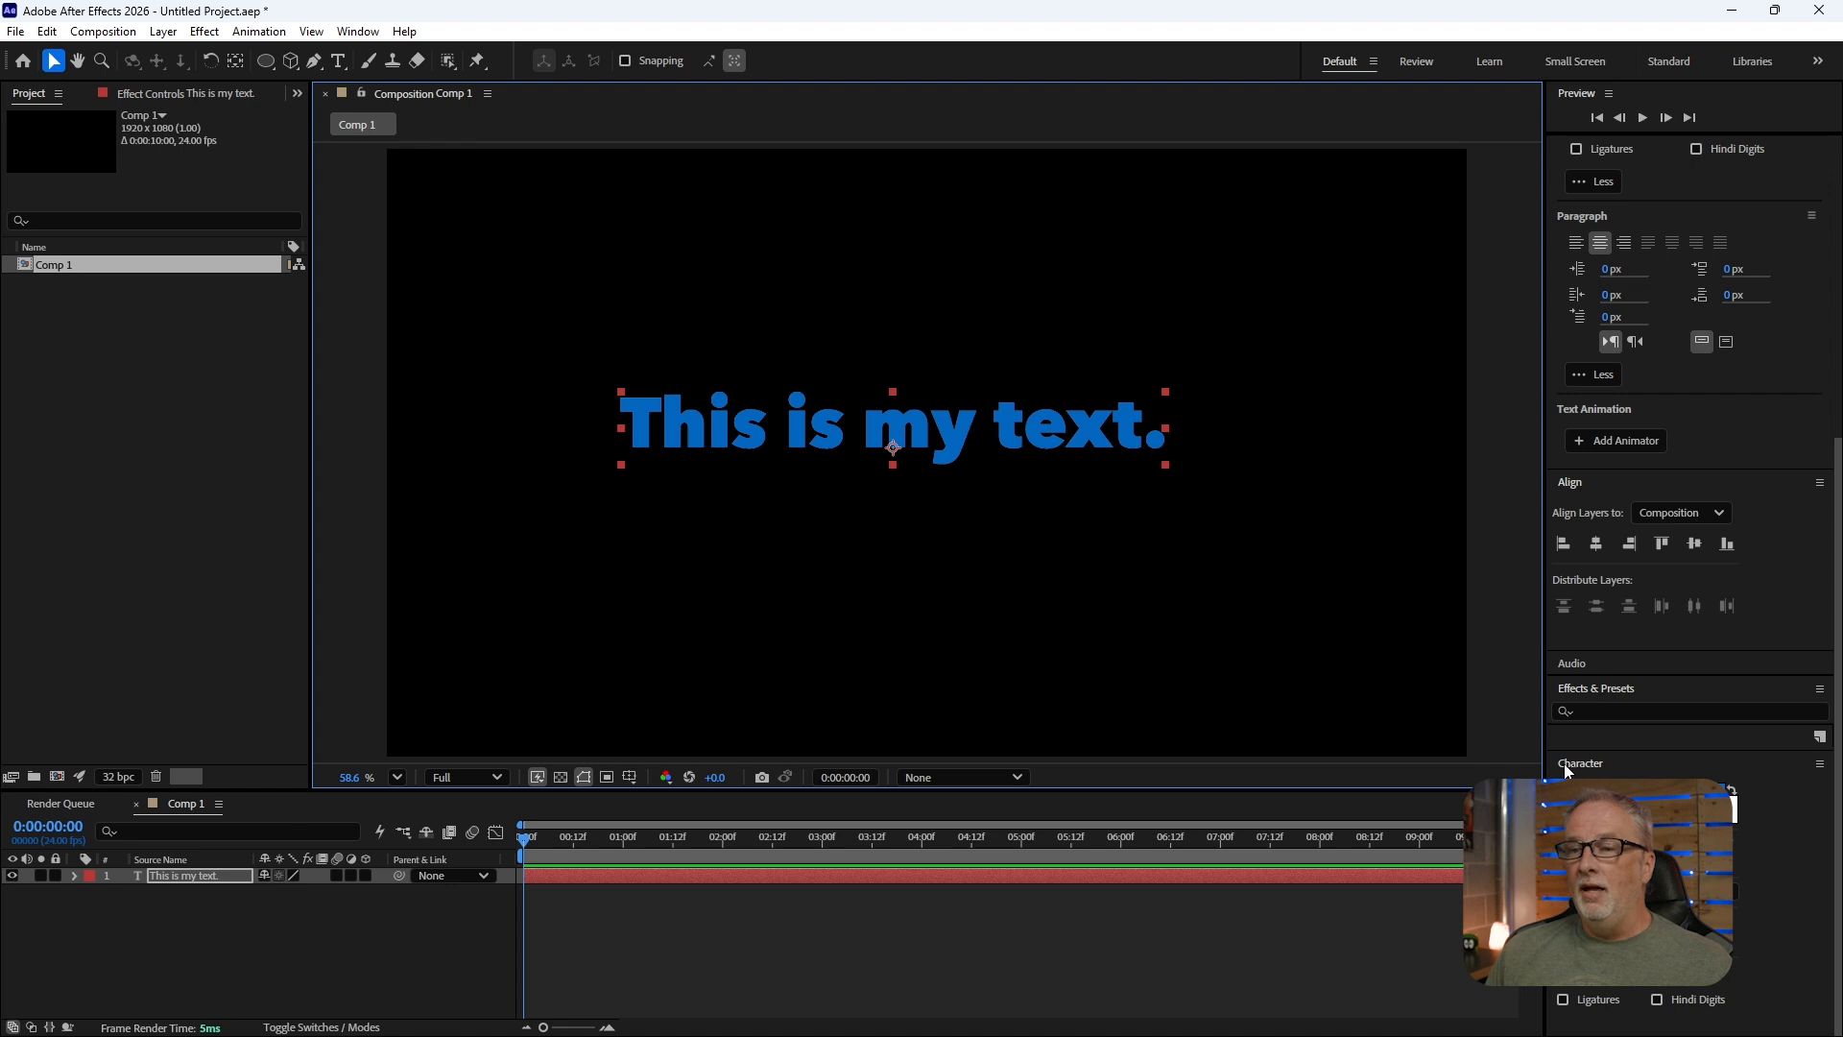
{"action": "scroll", "coordinate": [1632, 768], "scroll_direction": "up", "scroll_amount": 5}
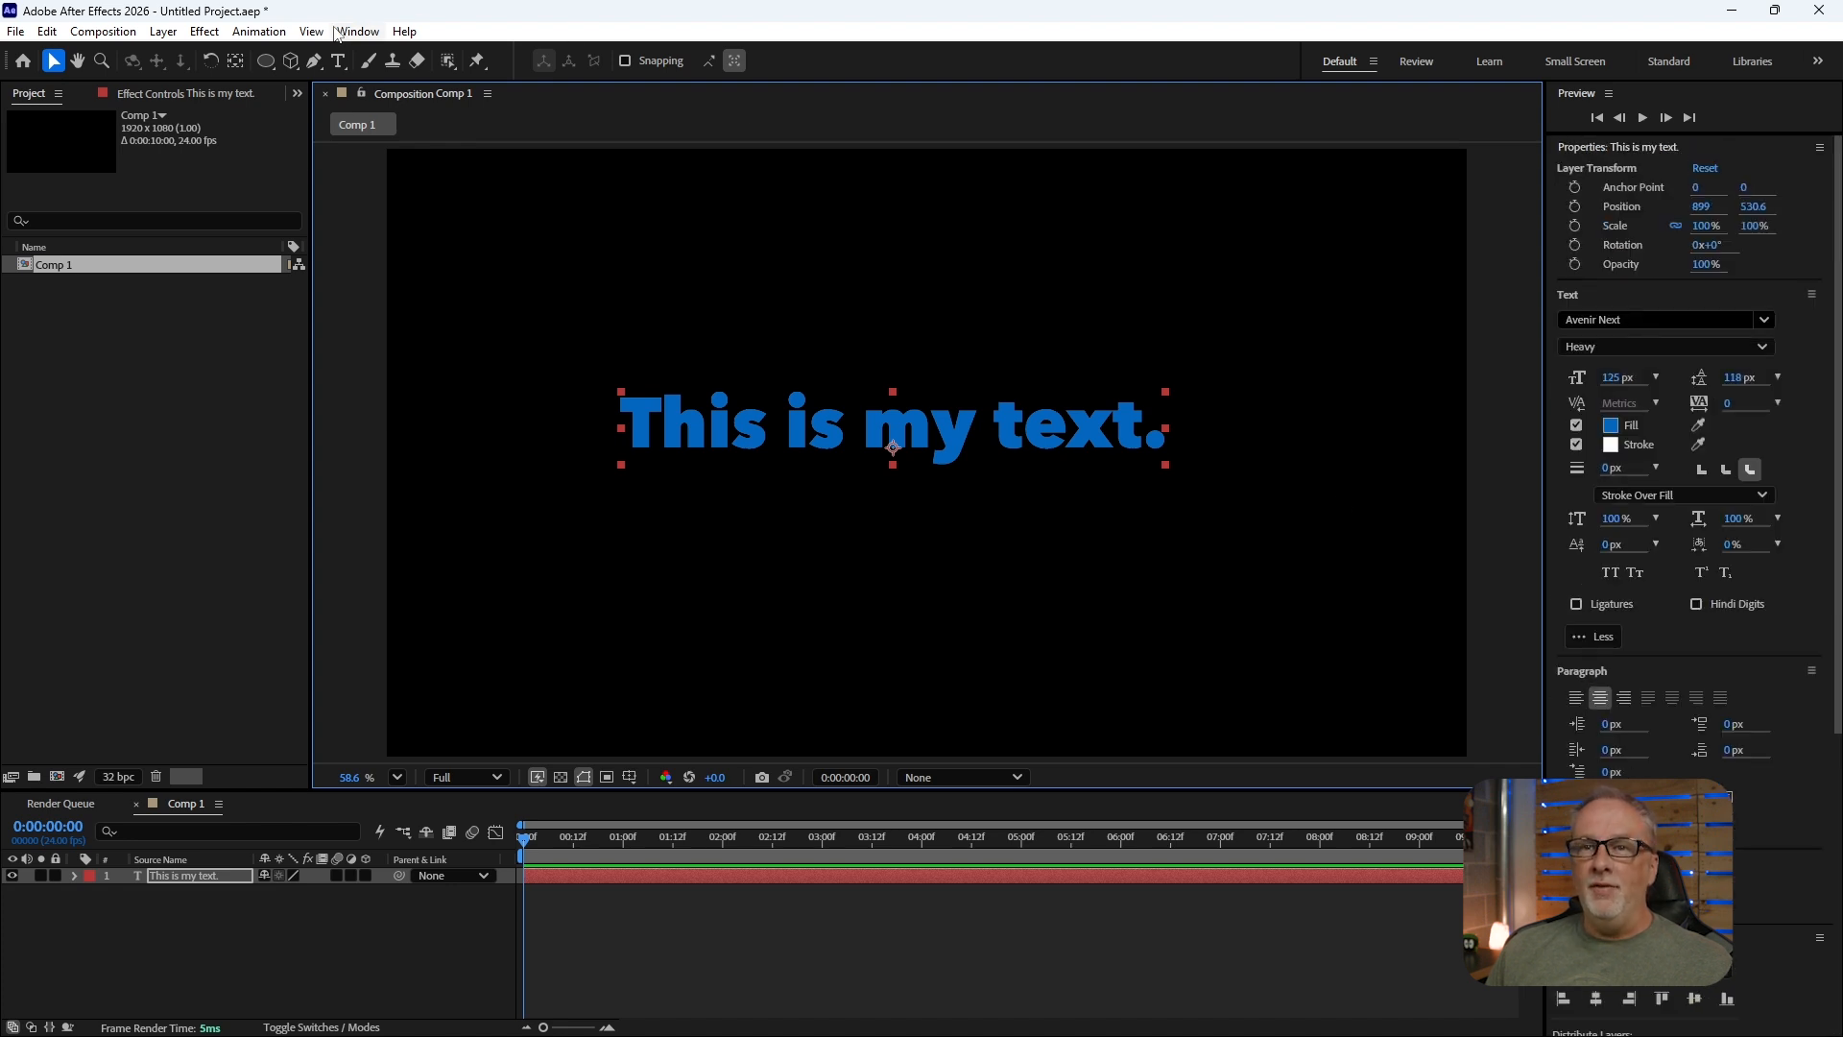
{"action": "left_click", "coordinate": [358, 32]}
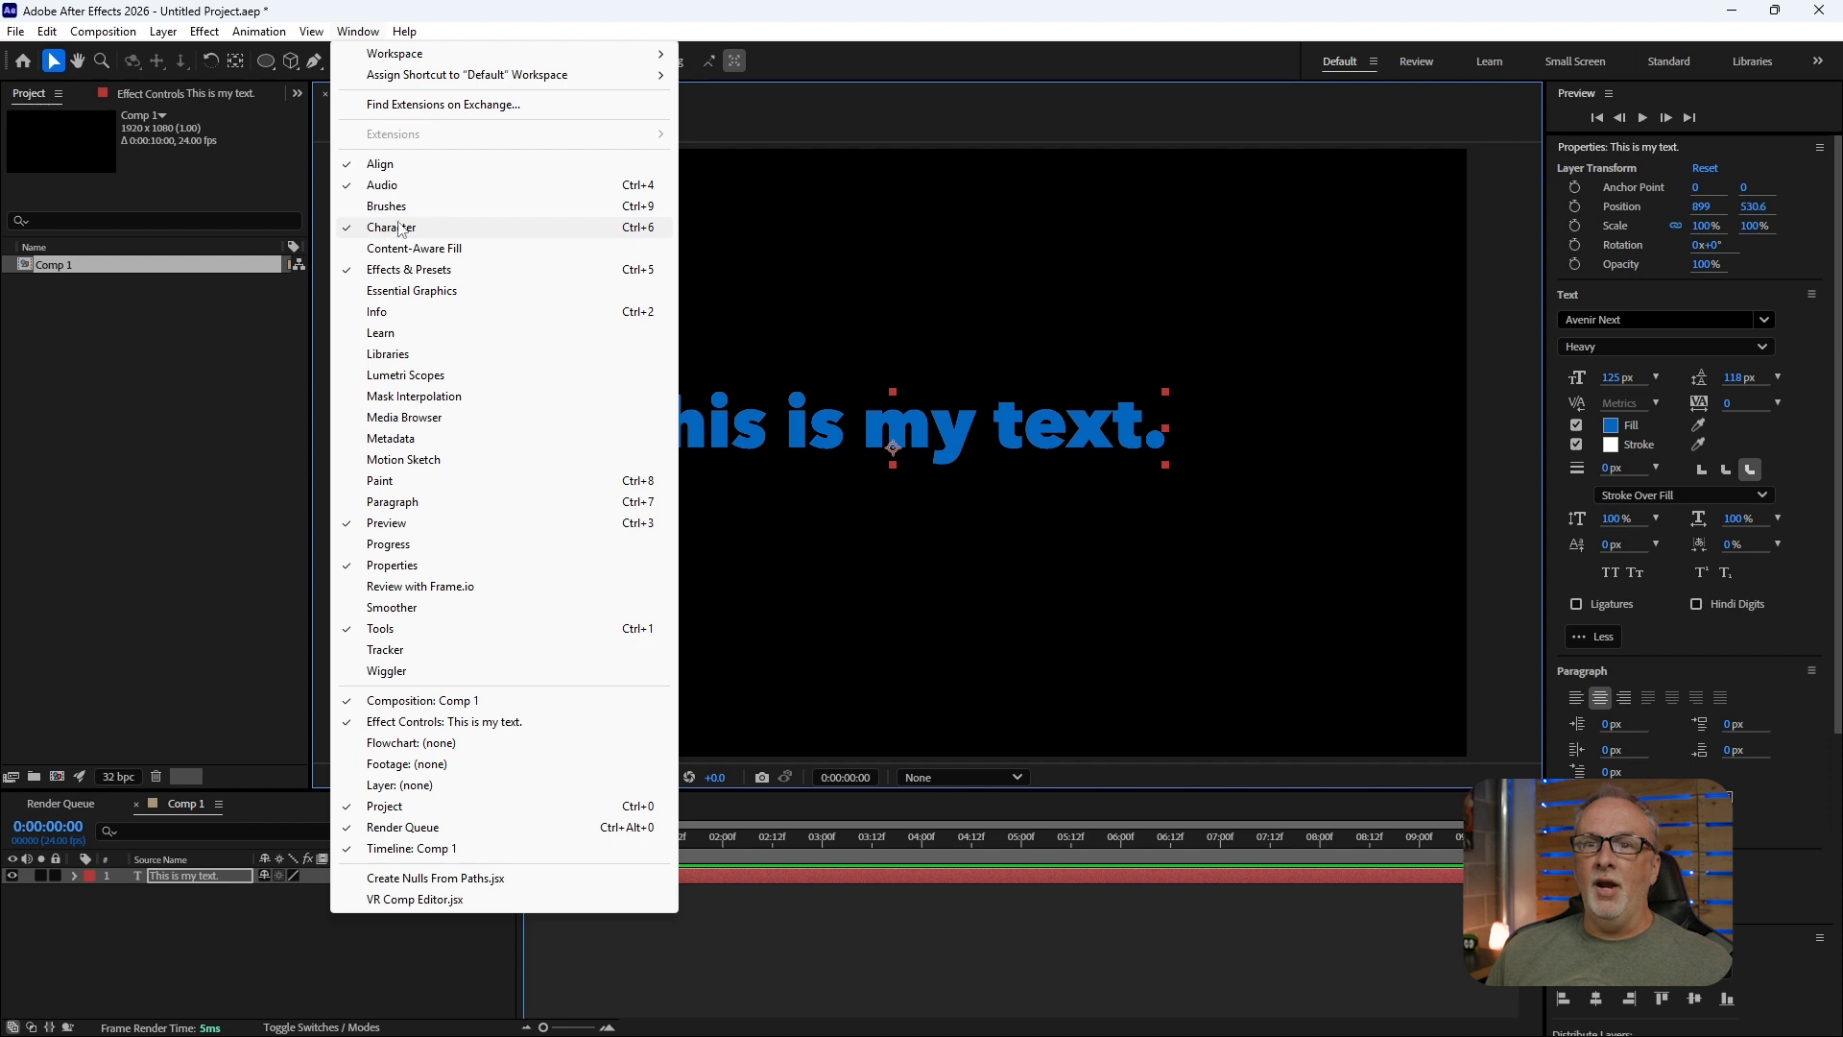
{"action": "left_click", "coordinate": [394, 566]}
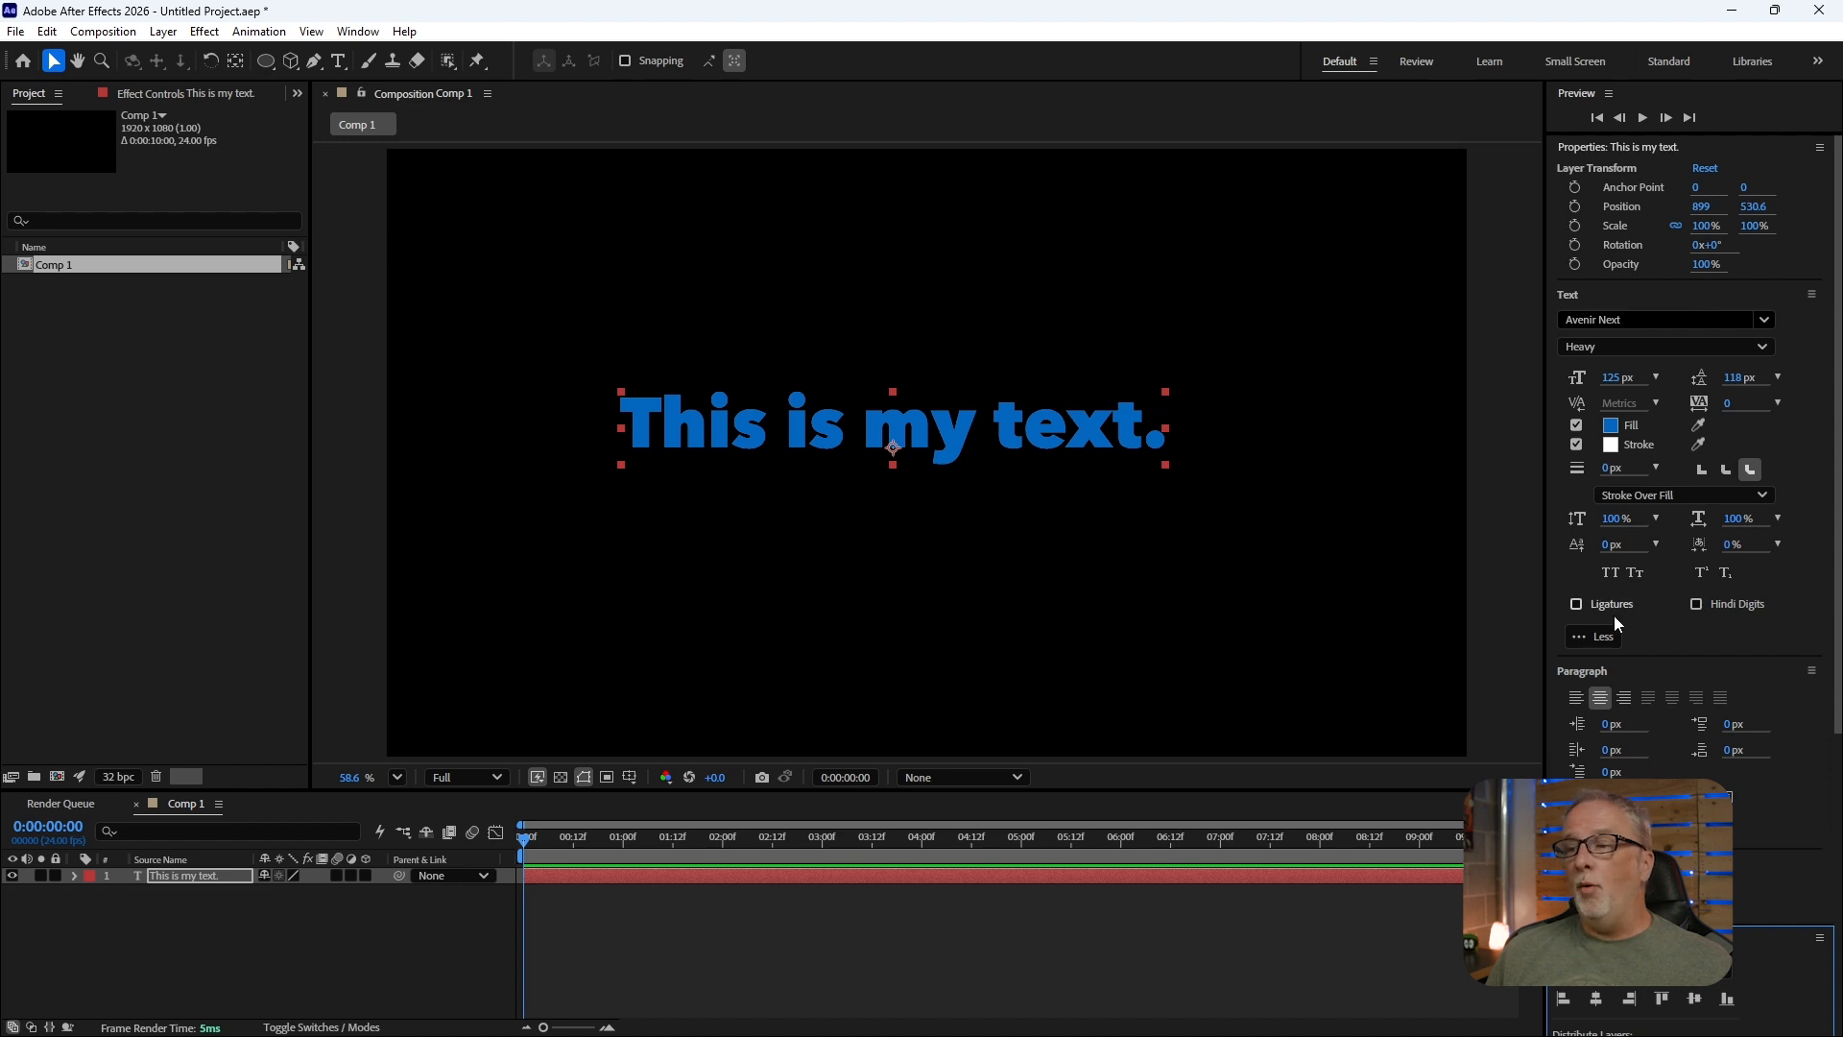
- Try left, centre and right paragraph alignment on the text, finishing with centred text
{"action": "left_click", "coordinate": [1662, 677]}
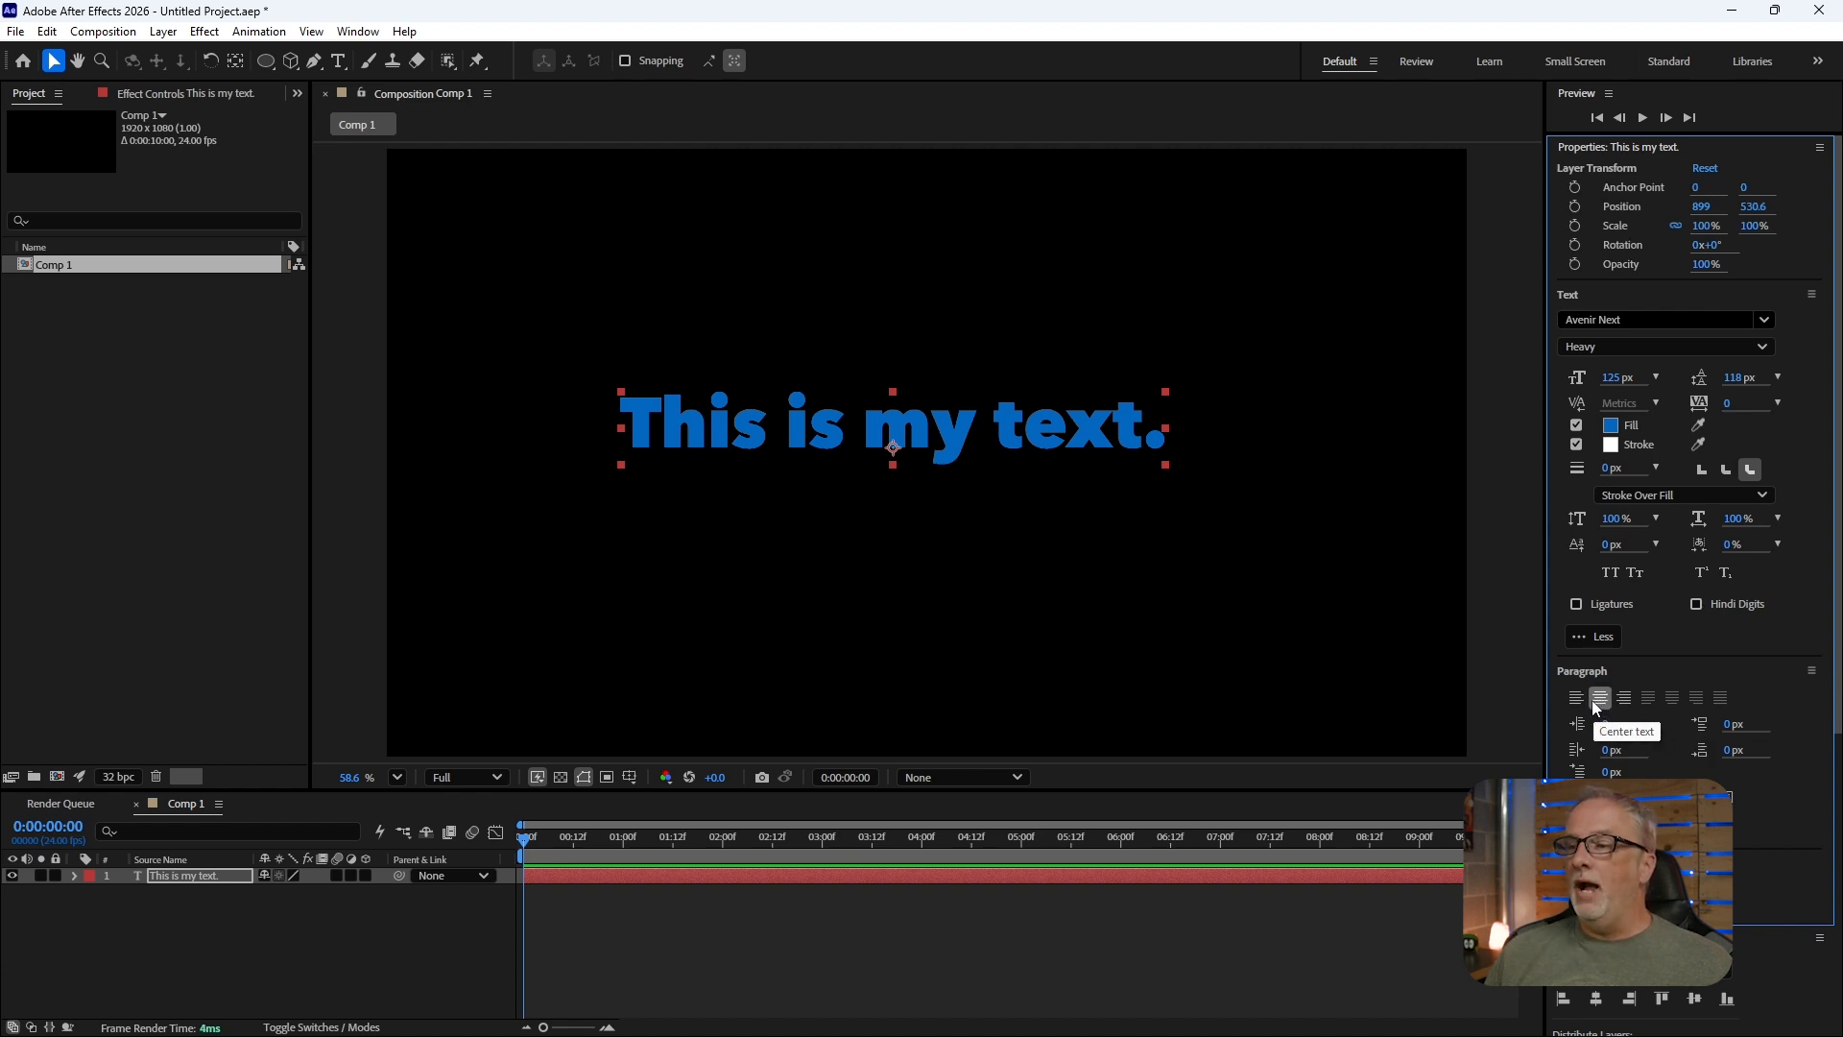
{"action": "left_click", "coordinate": [1576, 699]}
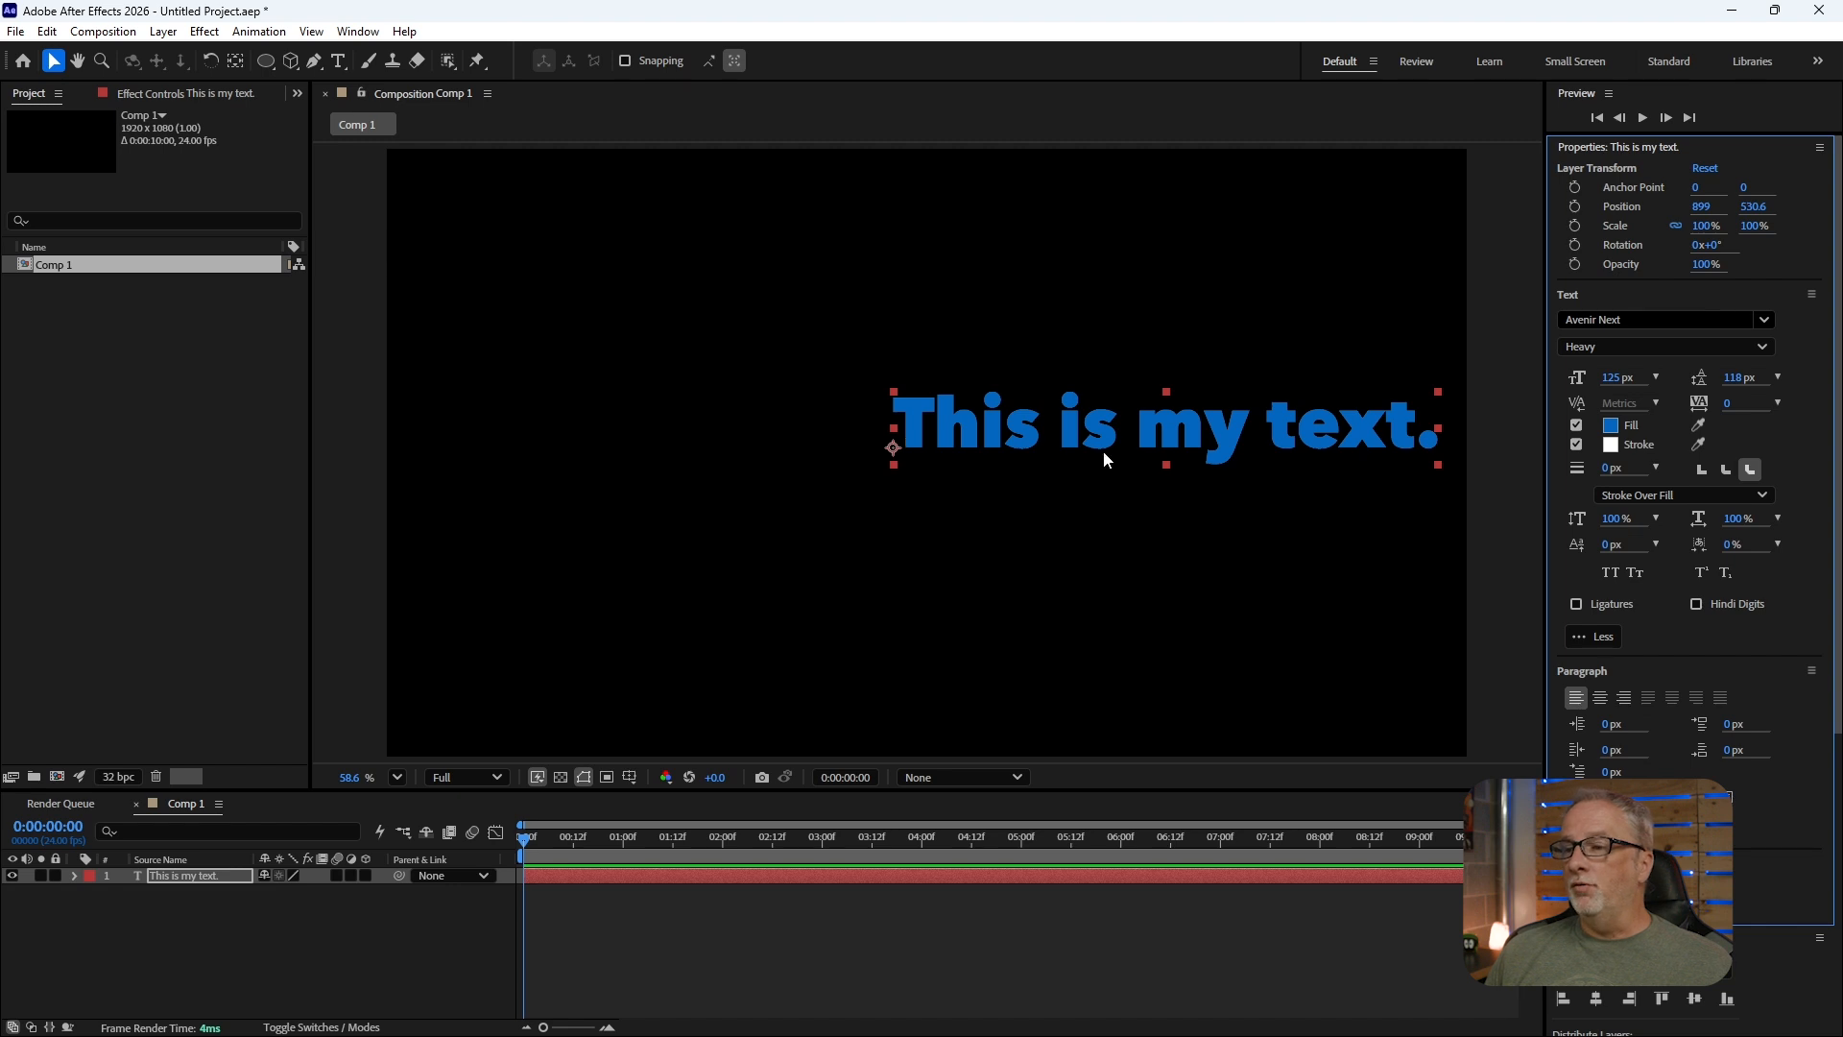
{"action": "left_click", "coordinate": [1601, 698]}
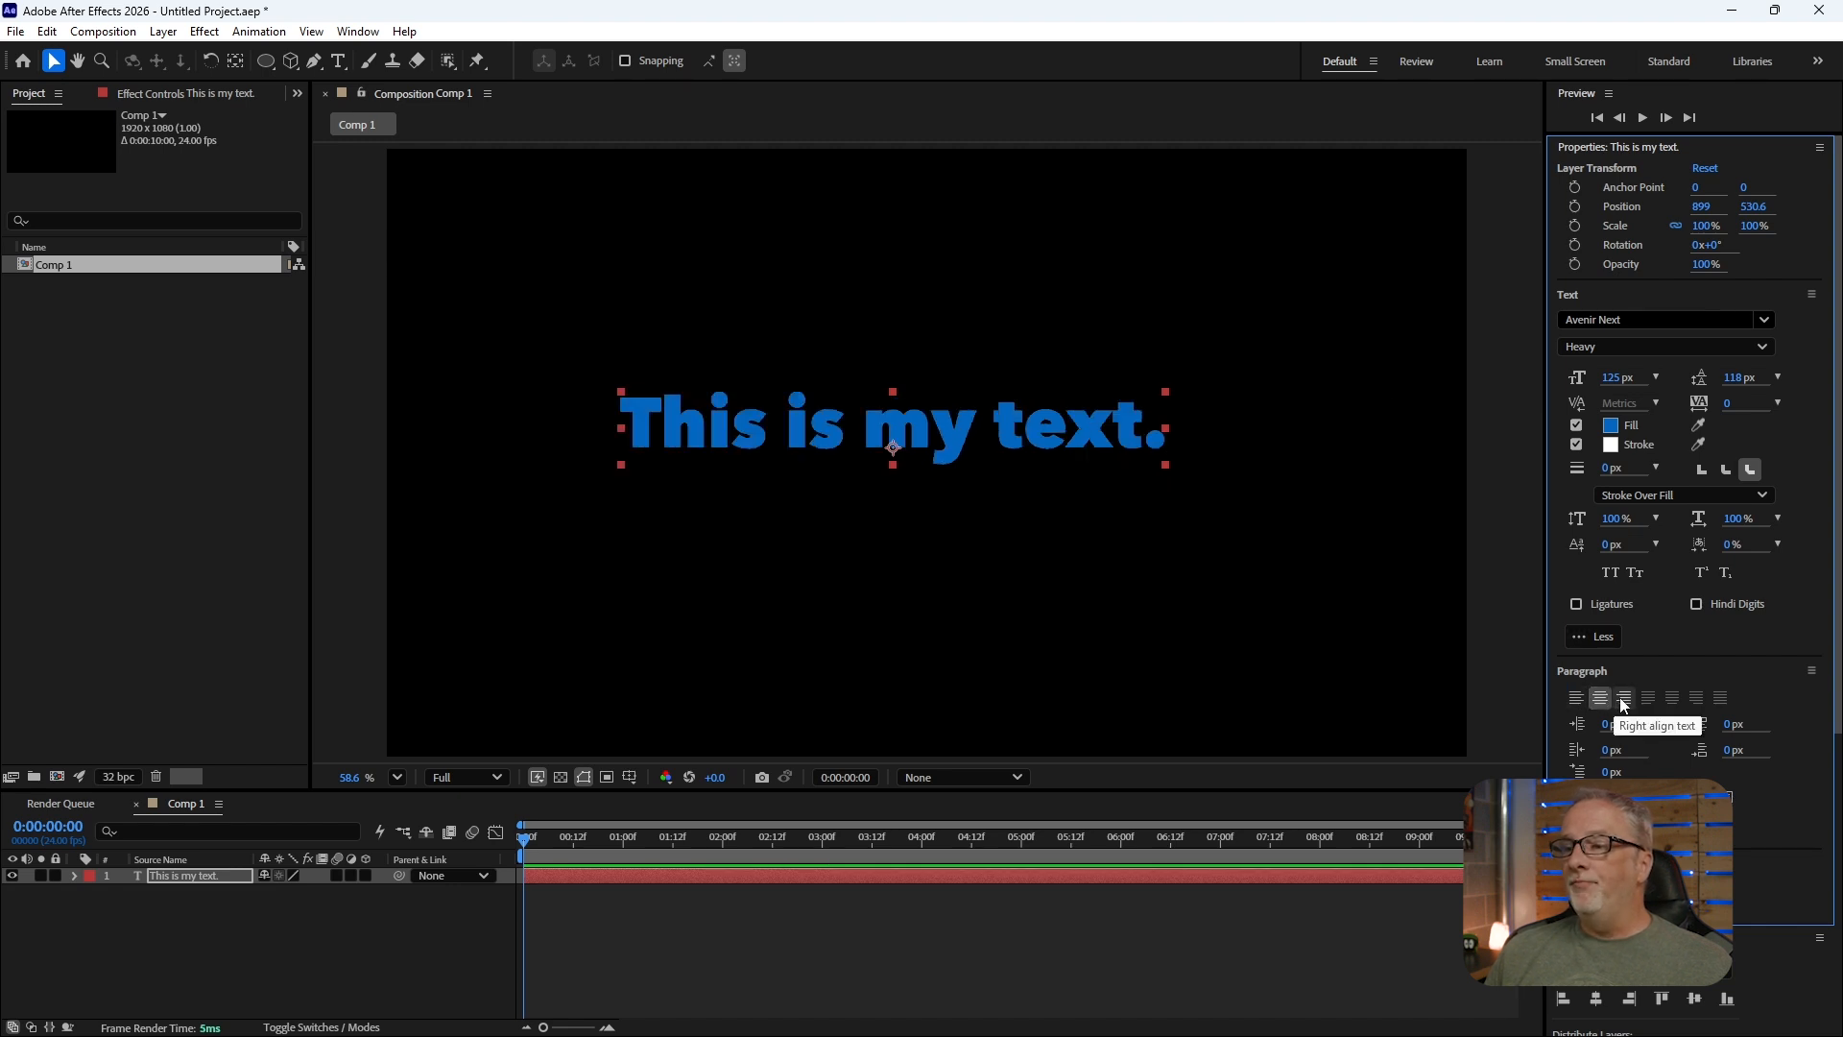
{"action": "left_click", "coordinate": [1622, 700]}
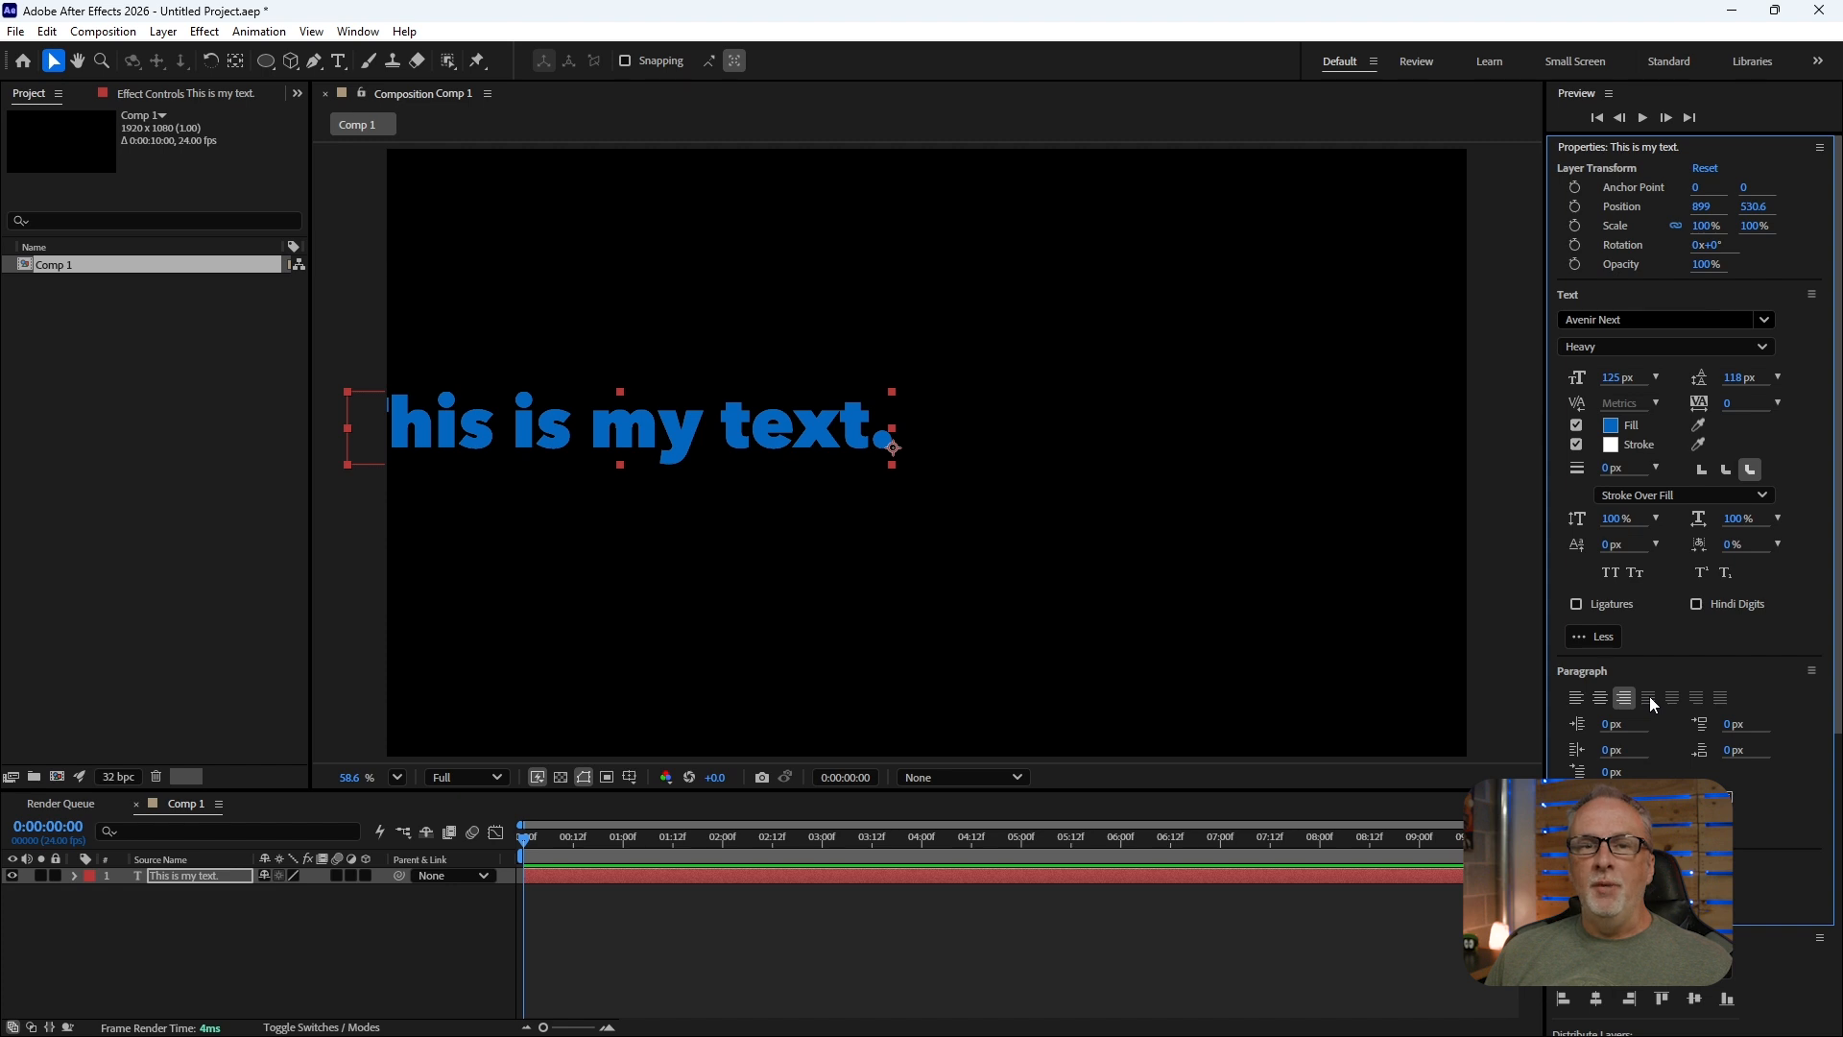
{"action": "left_click", "coordinate": [1601, 699]}
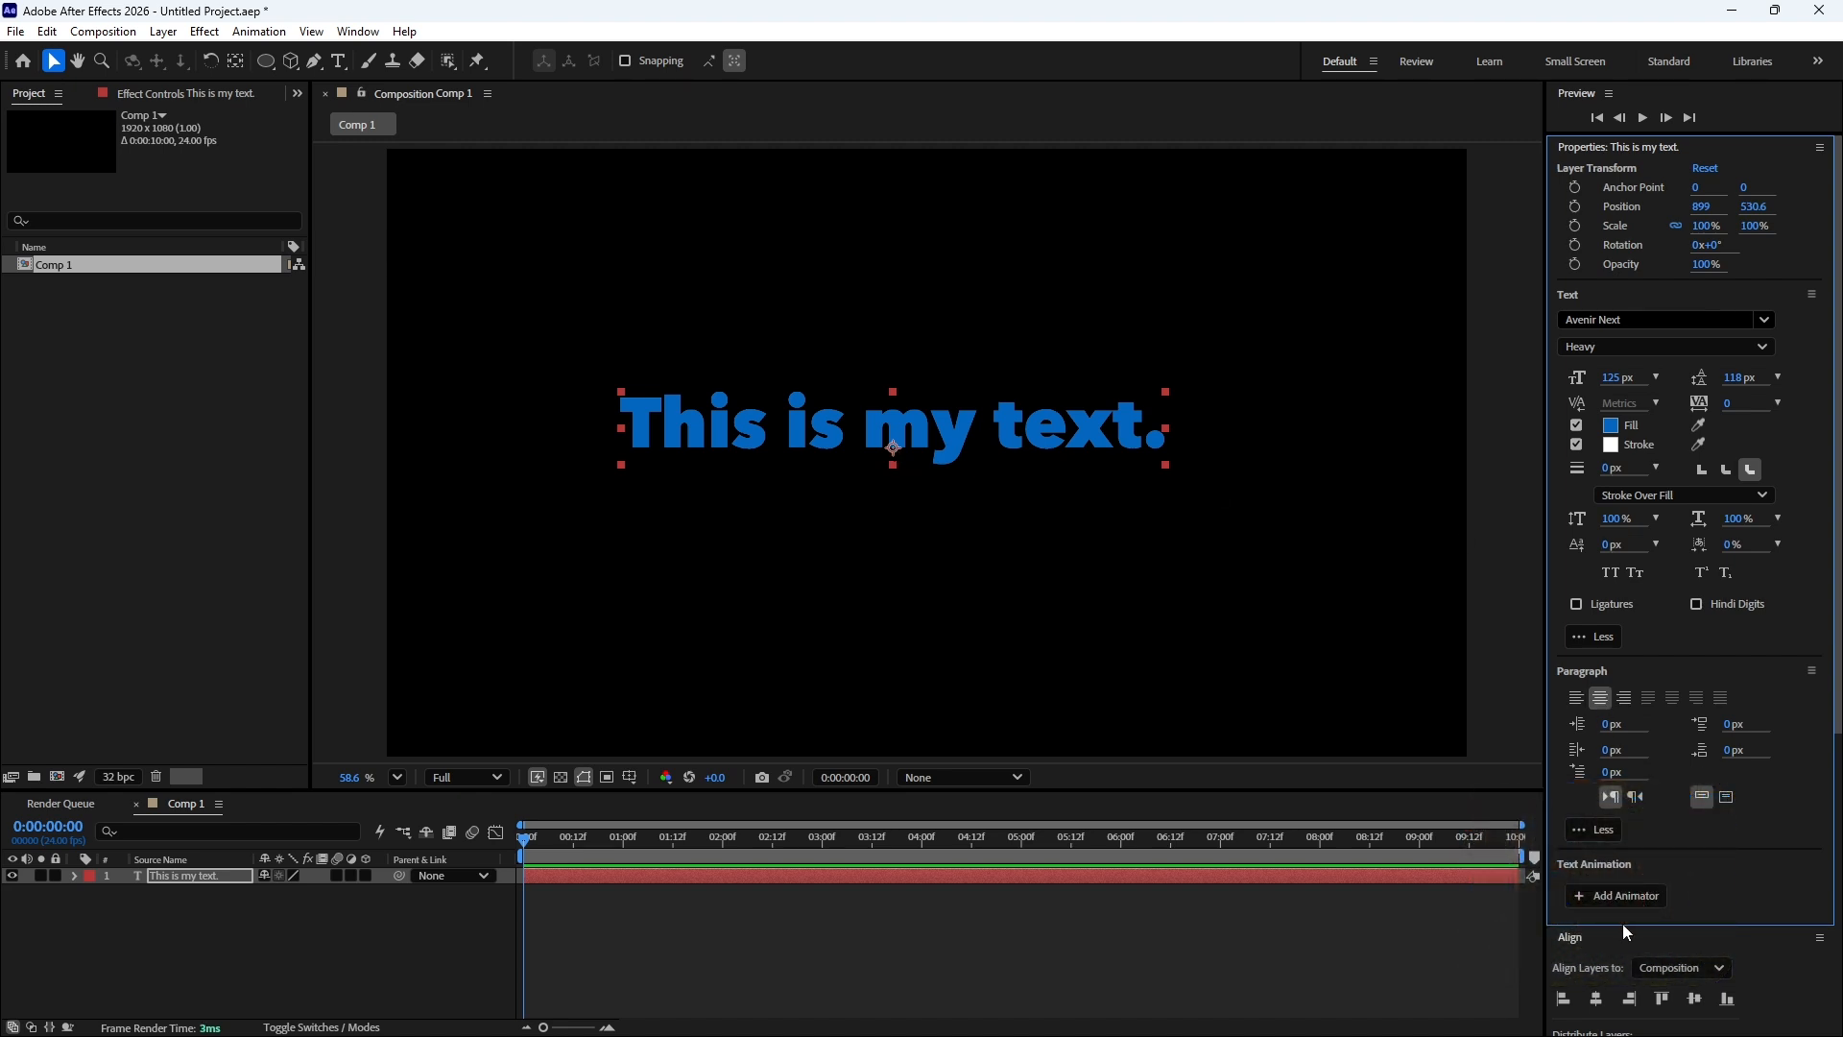
- Align the text layer to the horizontal and vertical centre of the composition
{"action": "scroll", "coordinate": [1622, 923], "scroll_direction": "down", "scroll_amount": 3}
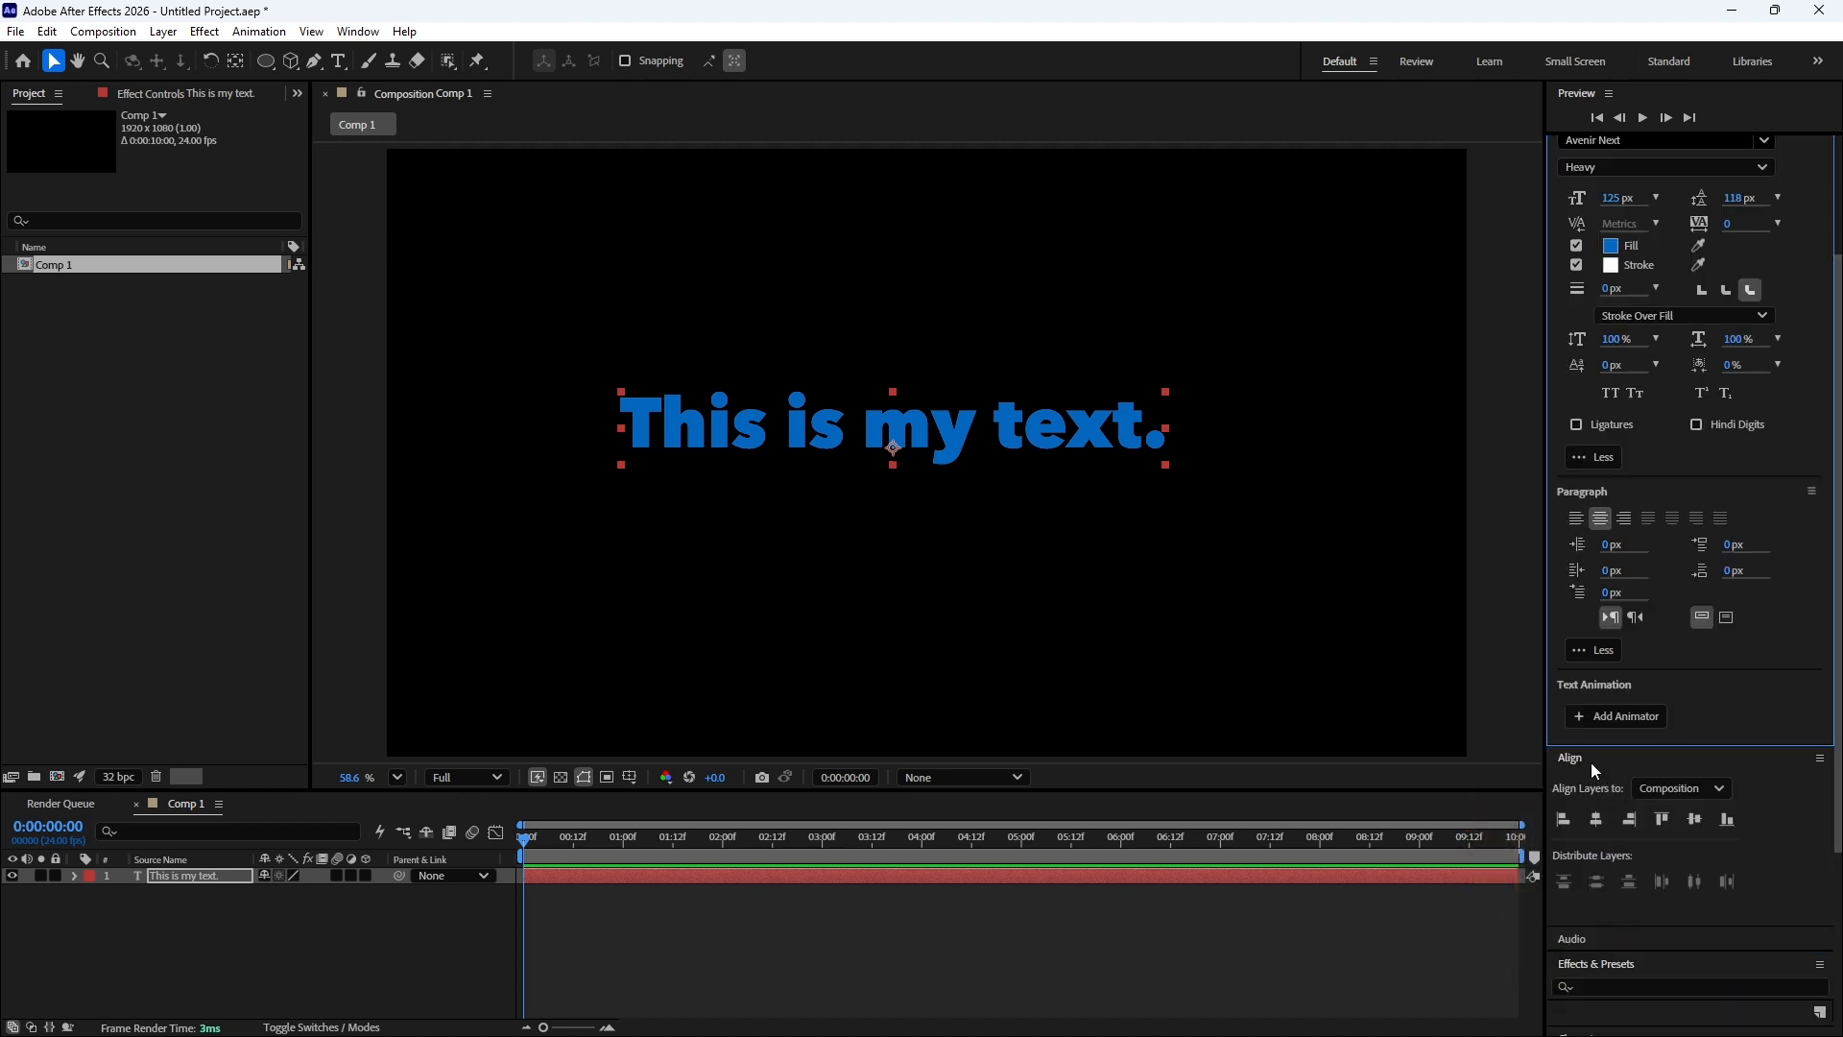
{"action": "left_click", "coordinate": [1597, 822]}
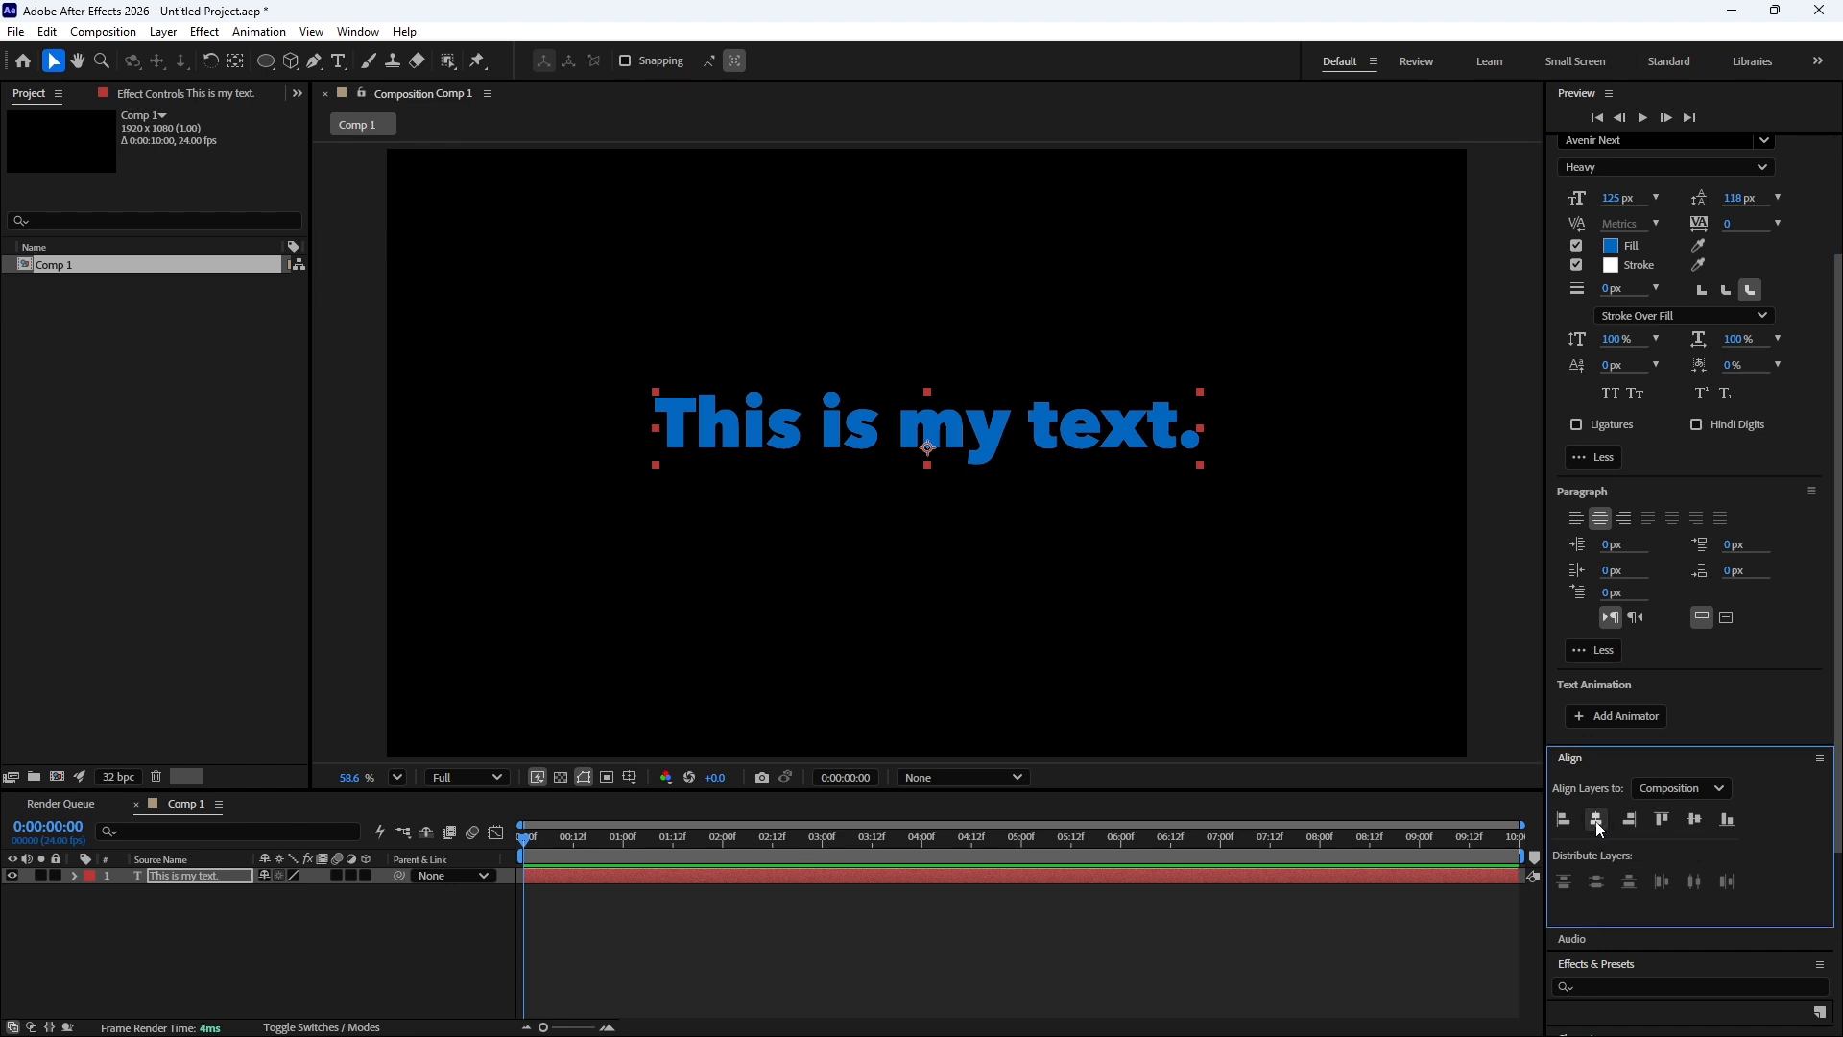
{"action": "left_click", "coordinate": [1694, 819]}
{"action": "scroll", "coordinate": [1663, 526], "scroll_direction": "up", "scroll_amount": 2}
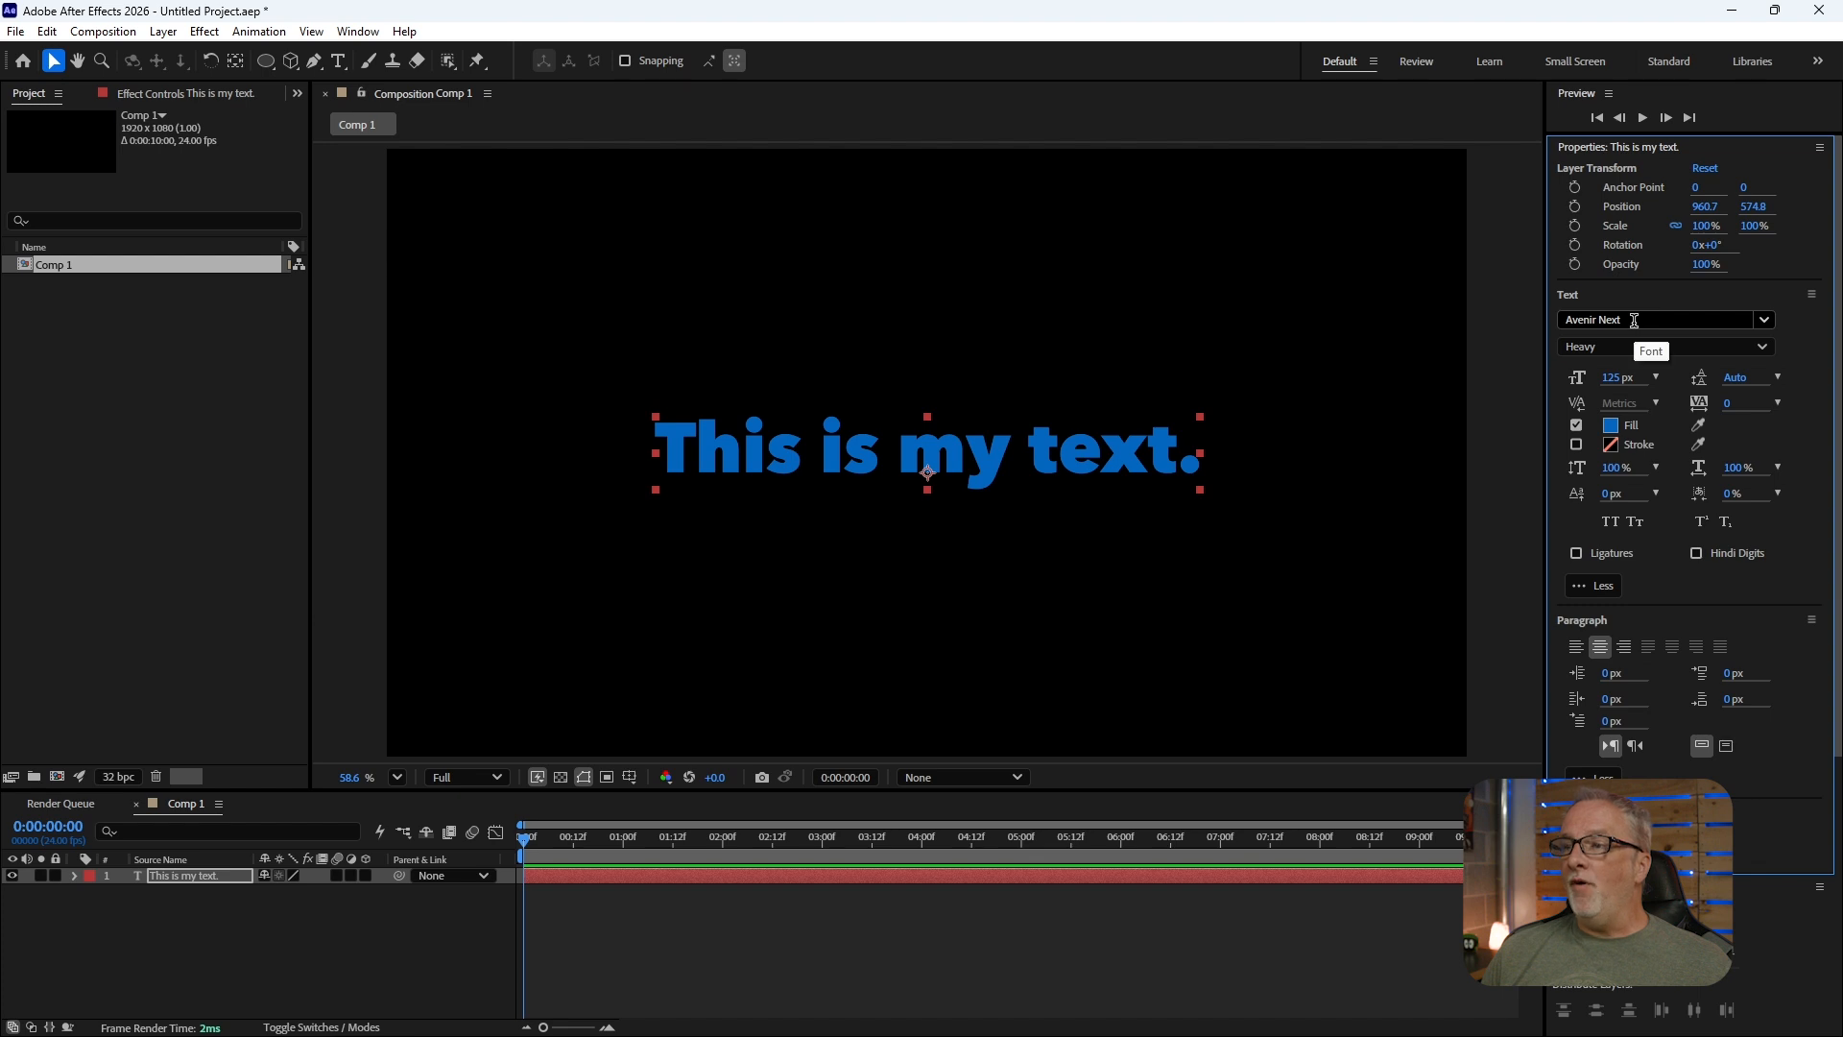
- Look through the available font families and the Avenir Next styles, and try out the font size control
{"action": "left_click", "coordinate": [1768, 321]}
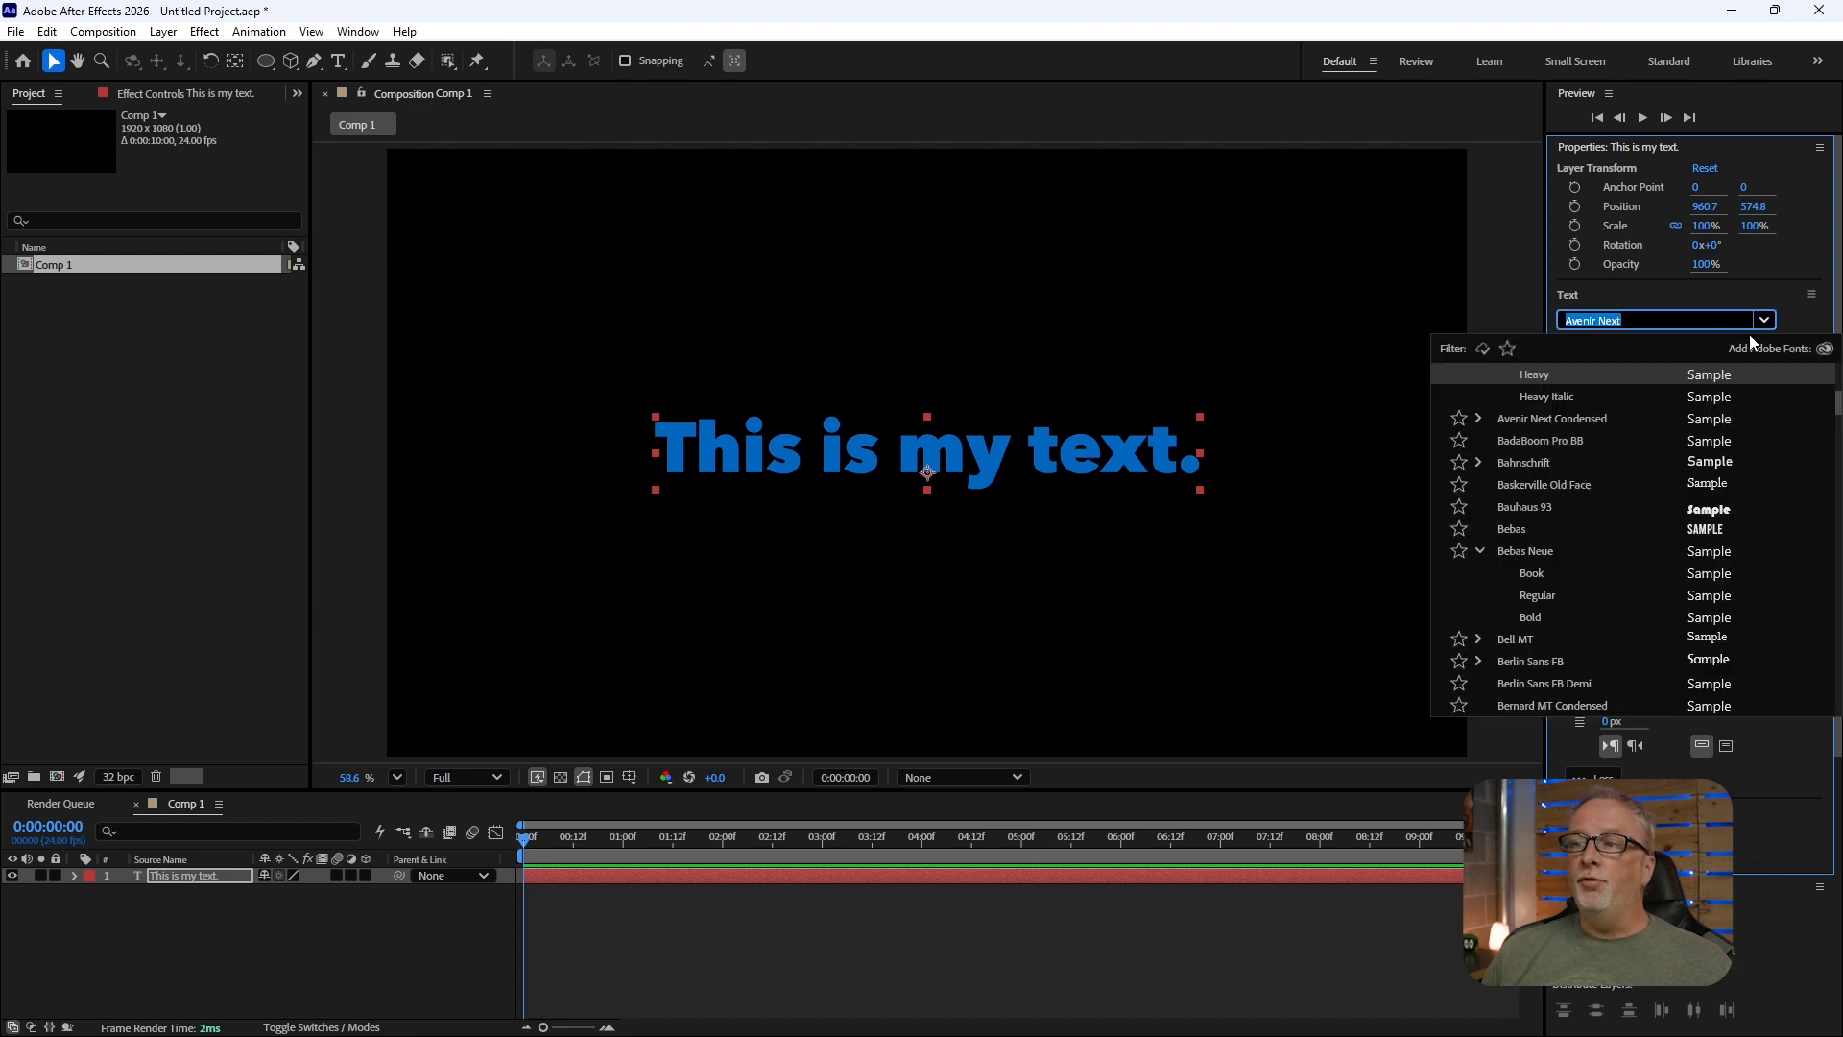
{"action": "scroll", "coordinate": [1612, 531], "scroll_direction": "down", "scroll_amount": 1}
{"action": "scroll", "coordinate": [1609, 537], "scroll_direction": "down", "scroll_amount": 10}
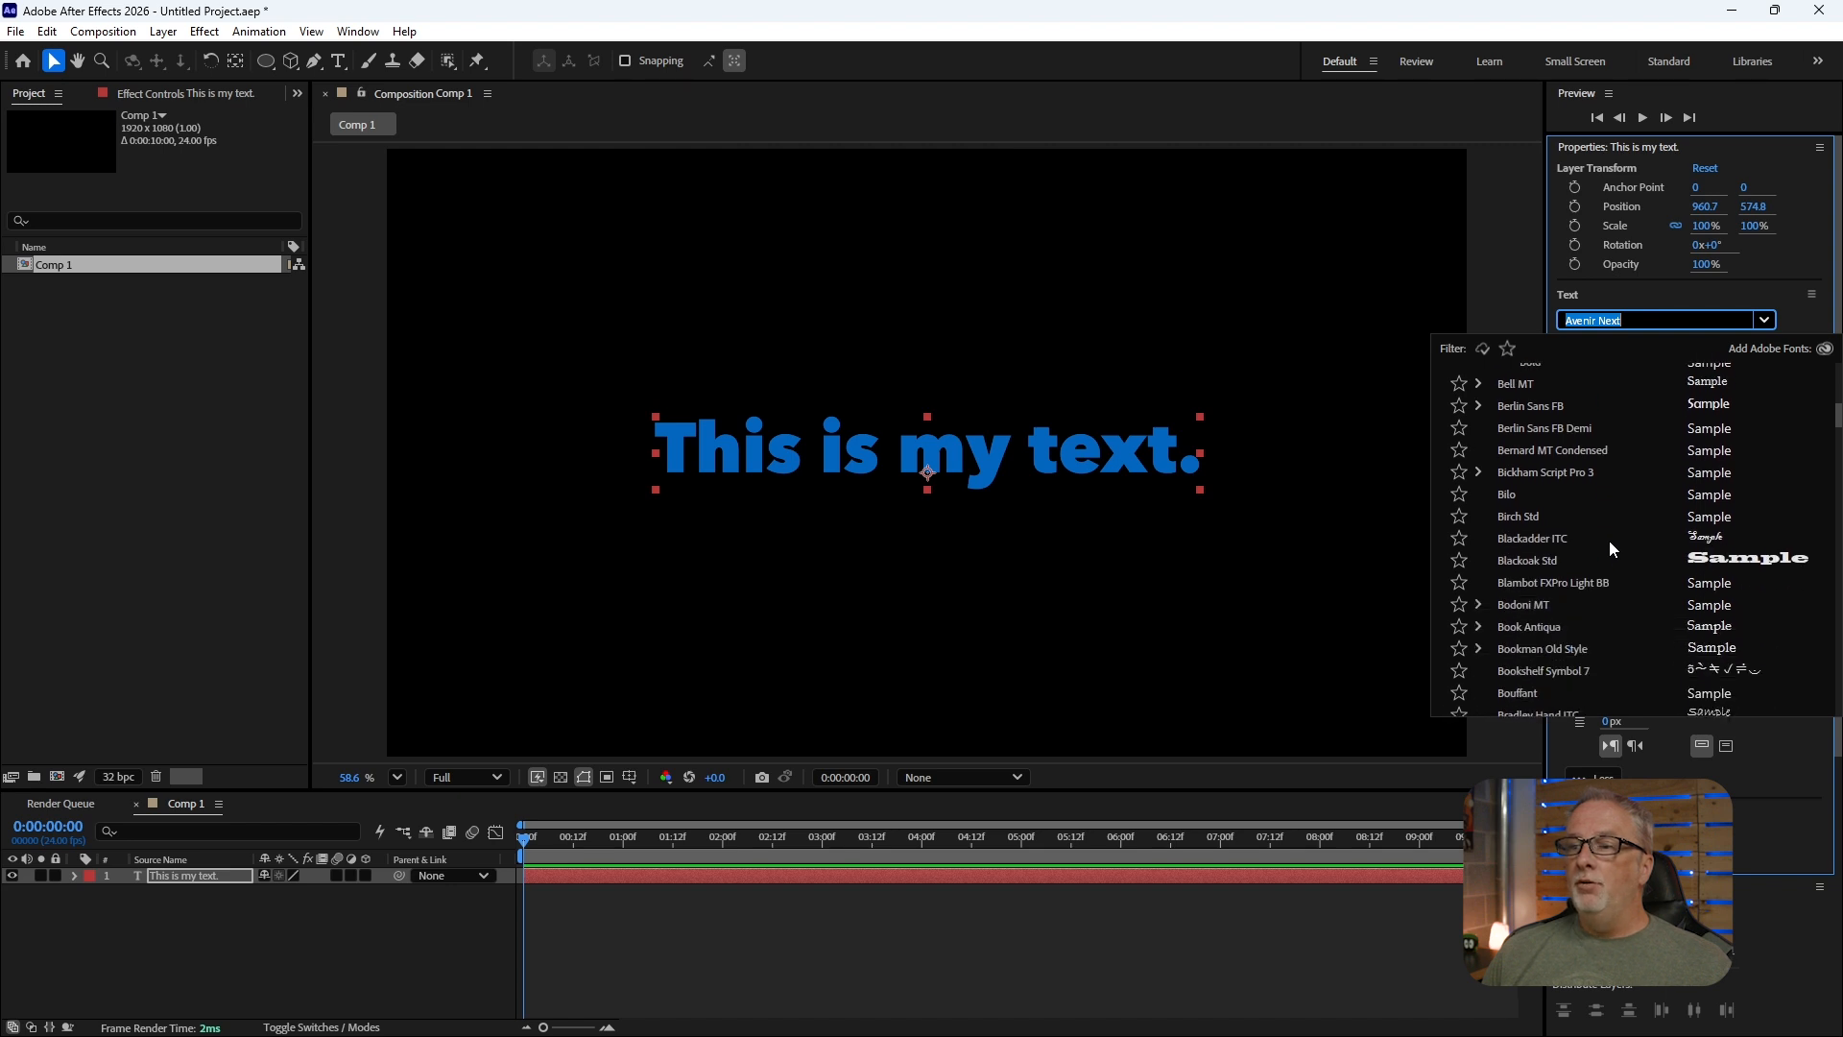
{"action": "scroll", "coordinate": [1605, 538], "scroll_direction": "up", "scroll_amount": 10}
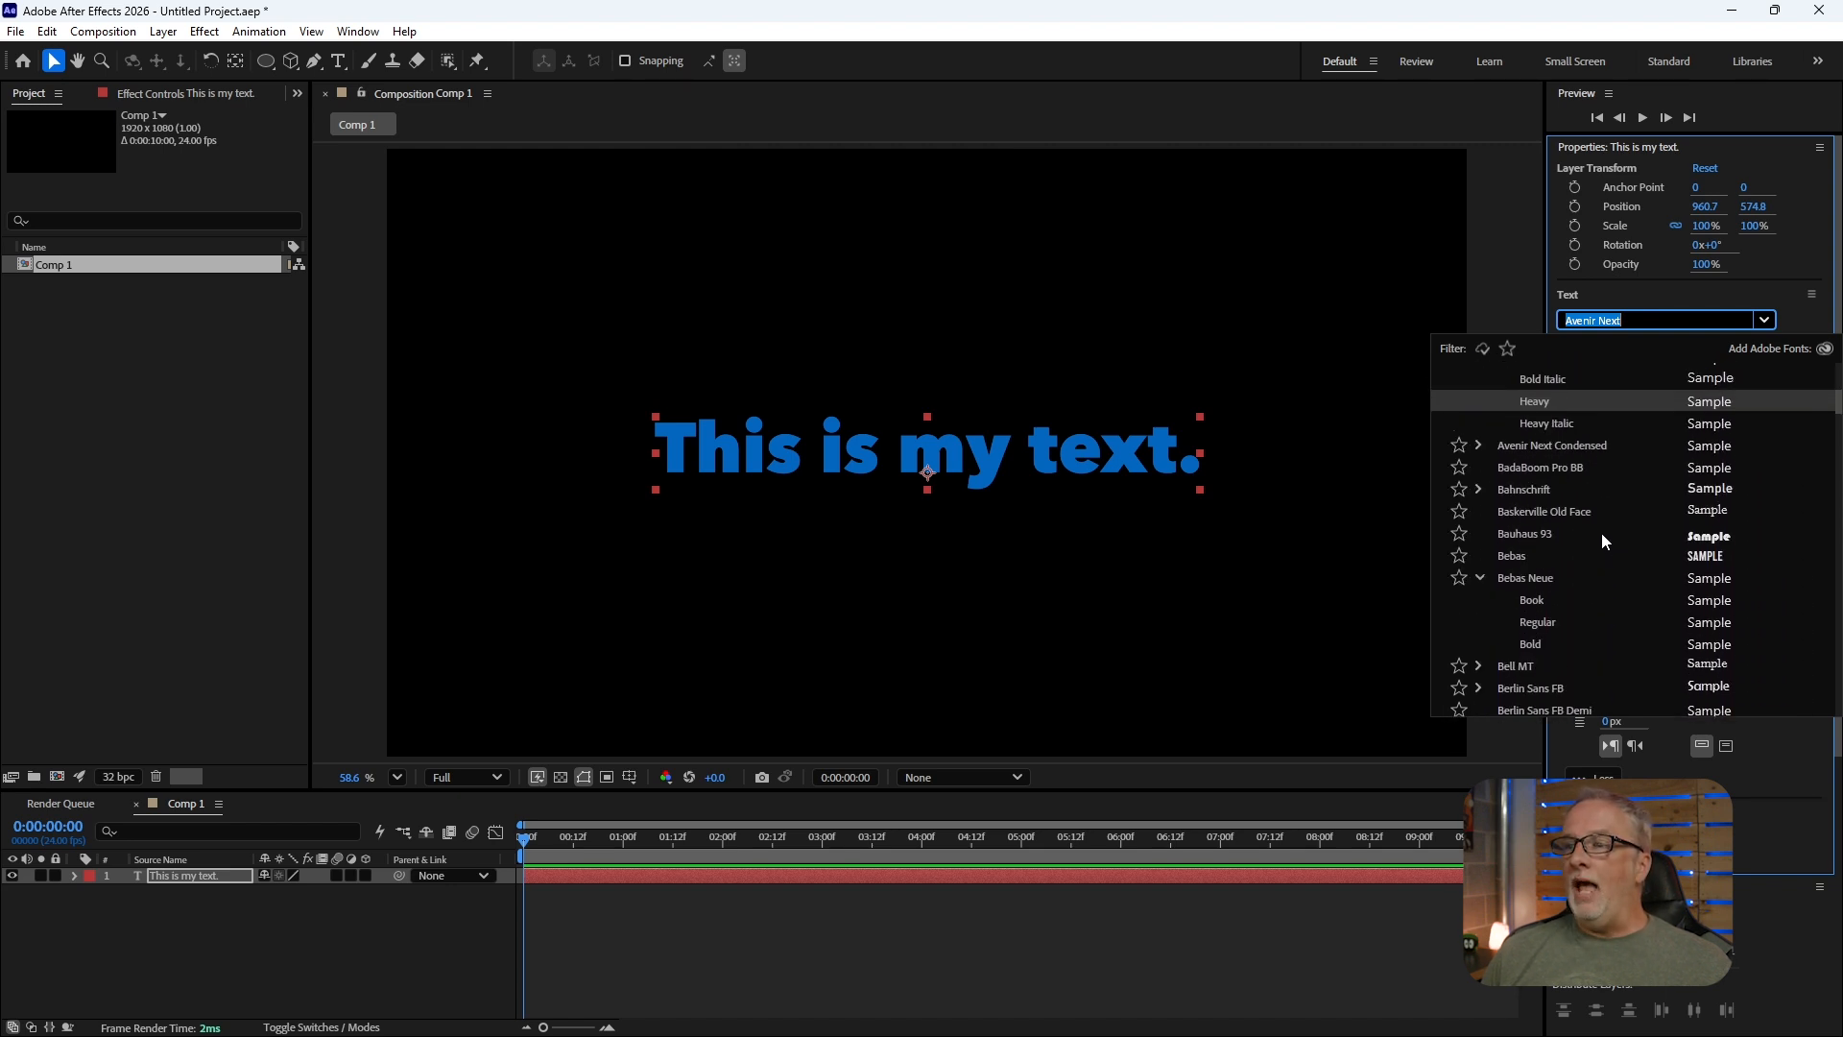
{"action": "left_click", "coordinate": [1769, 321]}
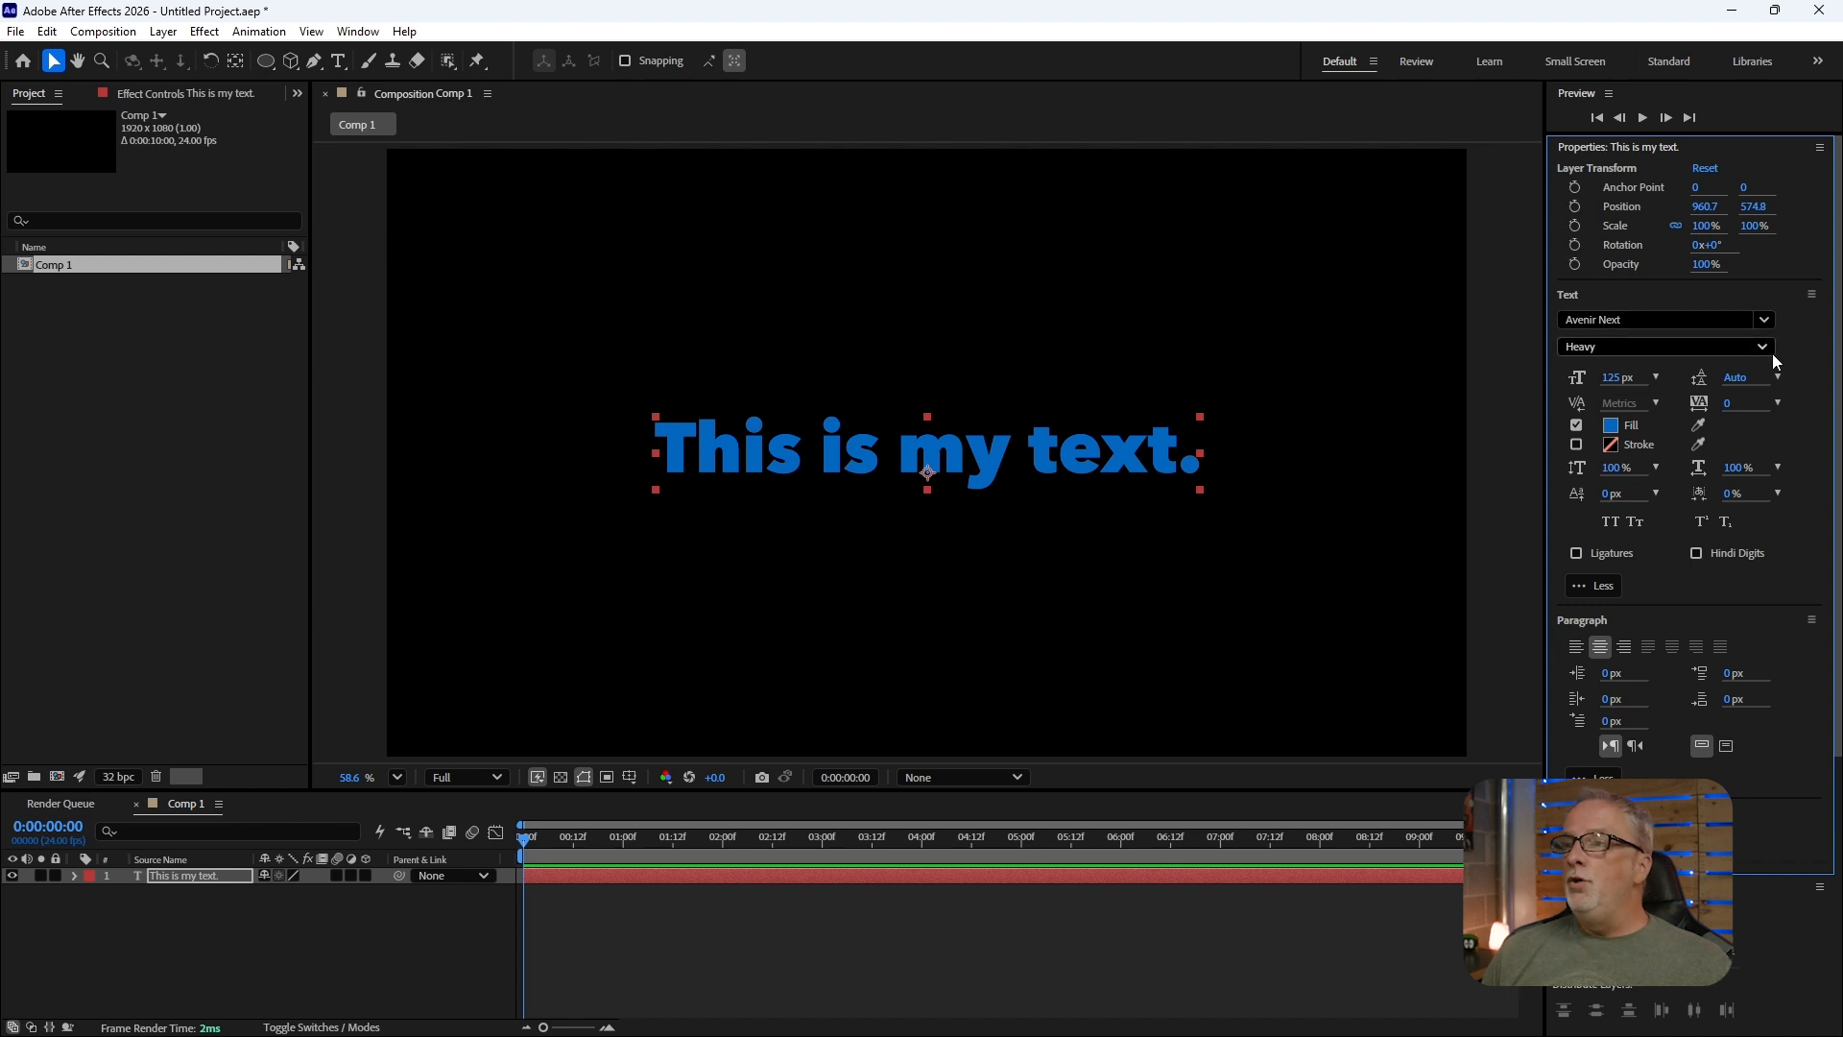
{"action": "left_click", "coordinate": [1761, 350]}
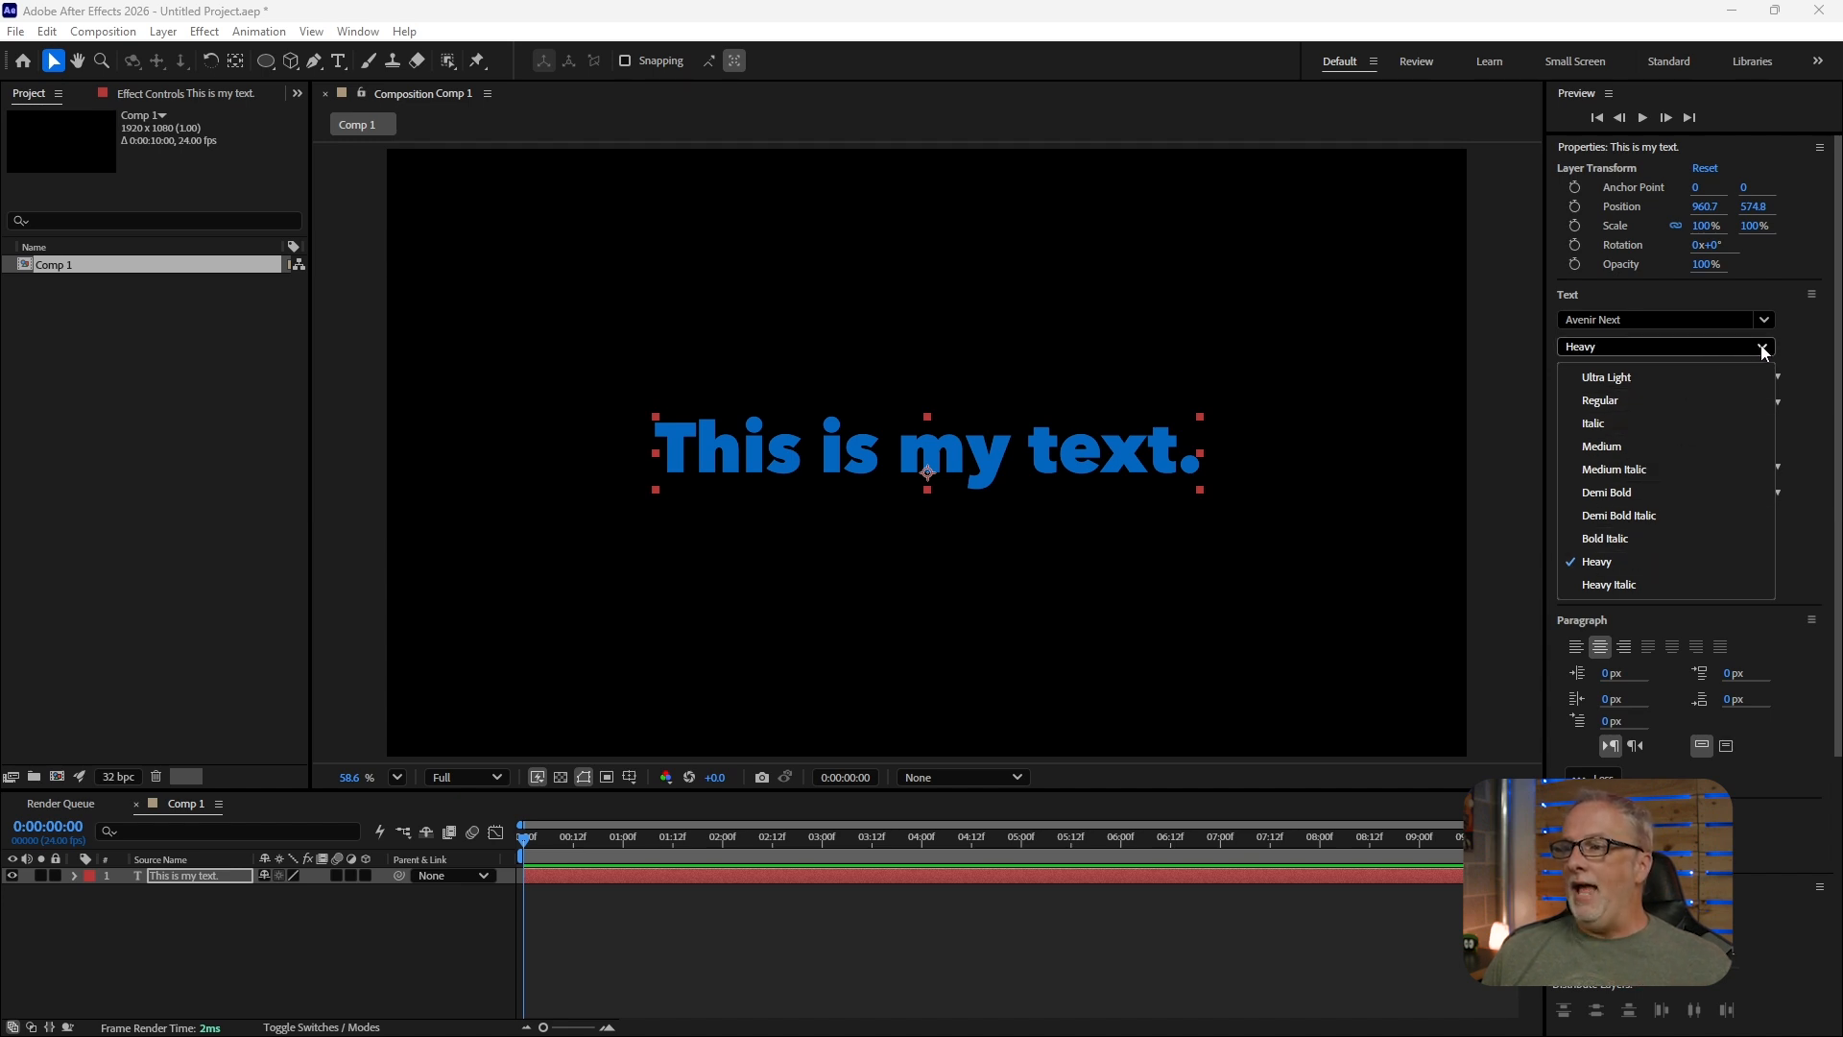
{"action": "left_click", "coordinate": [1682, 347]}
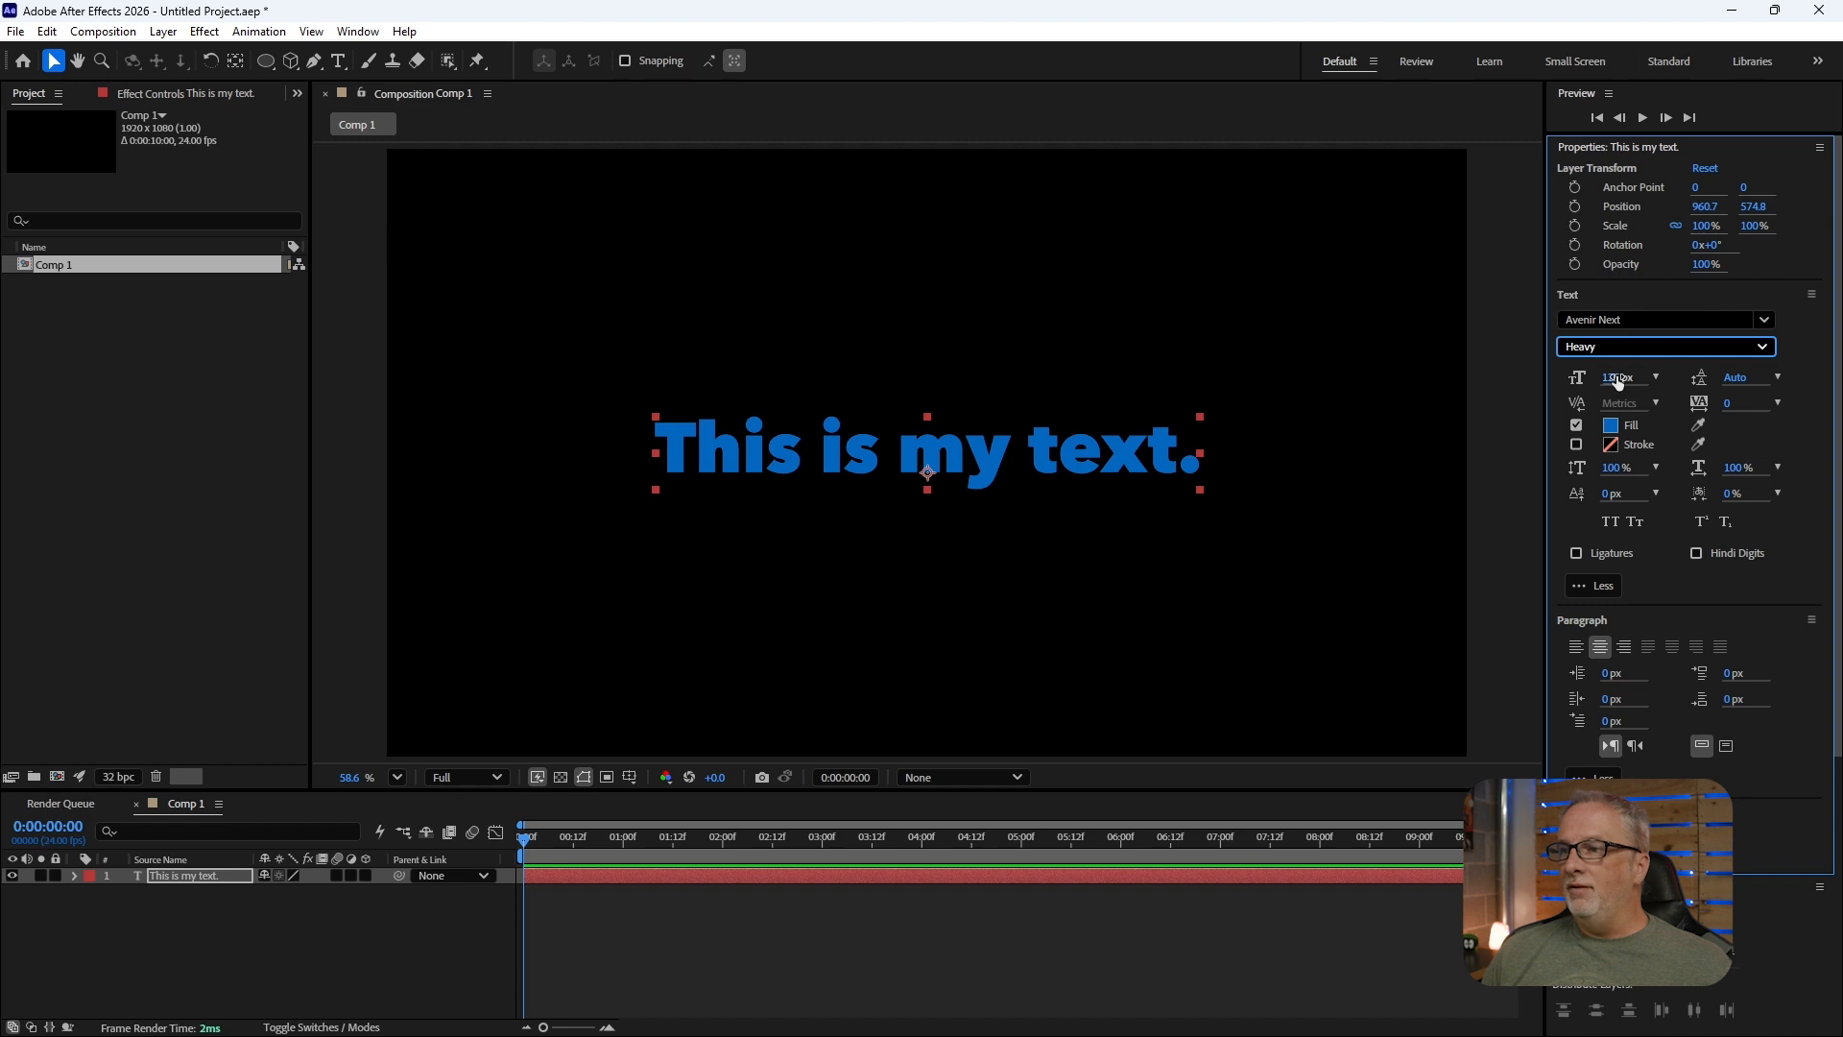
{"action": "mouse_move", "coordinate": [1614, 377]}
{"action": "left_mouse_down"}
{"action": "mouse_move", "coordinate": [1675, 377]}
{"action": "mouse_move", "coordinate": [1623, 381]}
{"action": "left_mouse_up"}
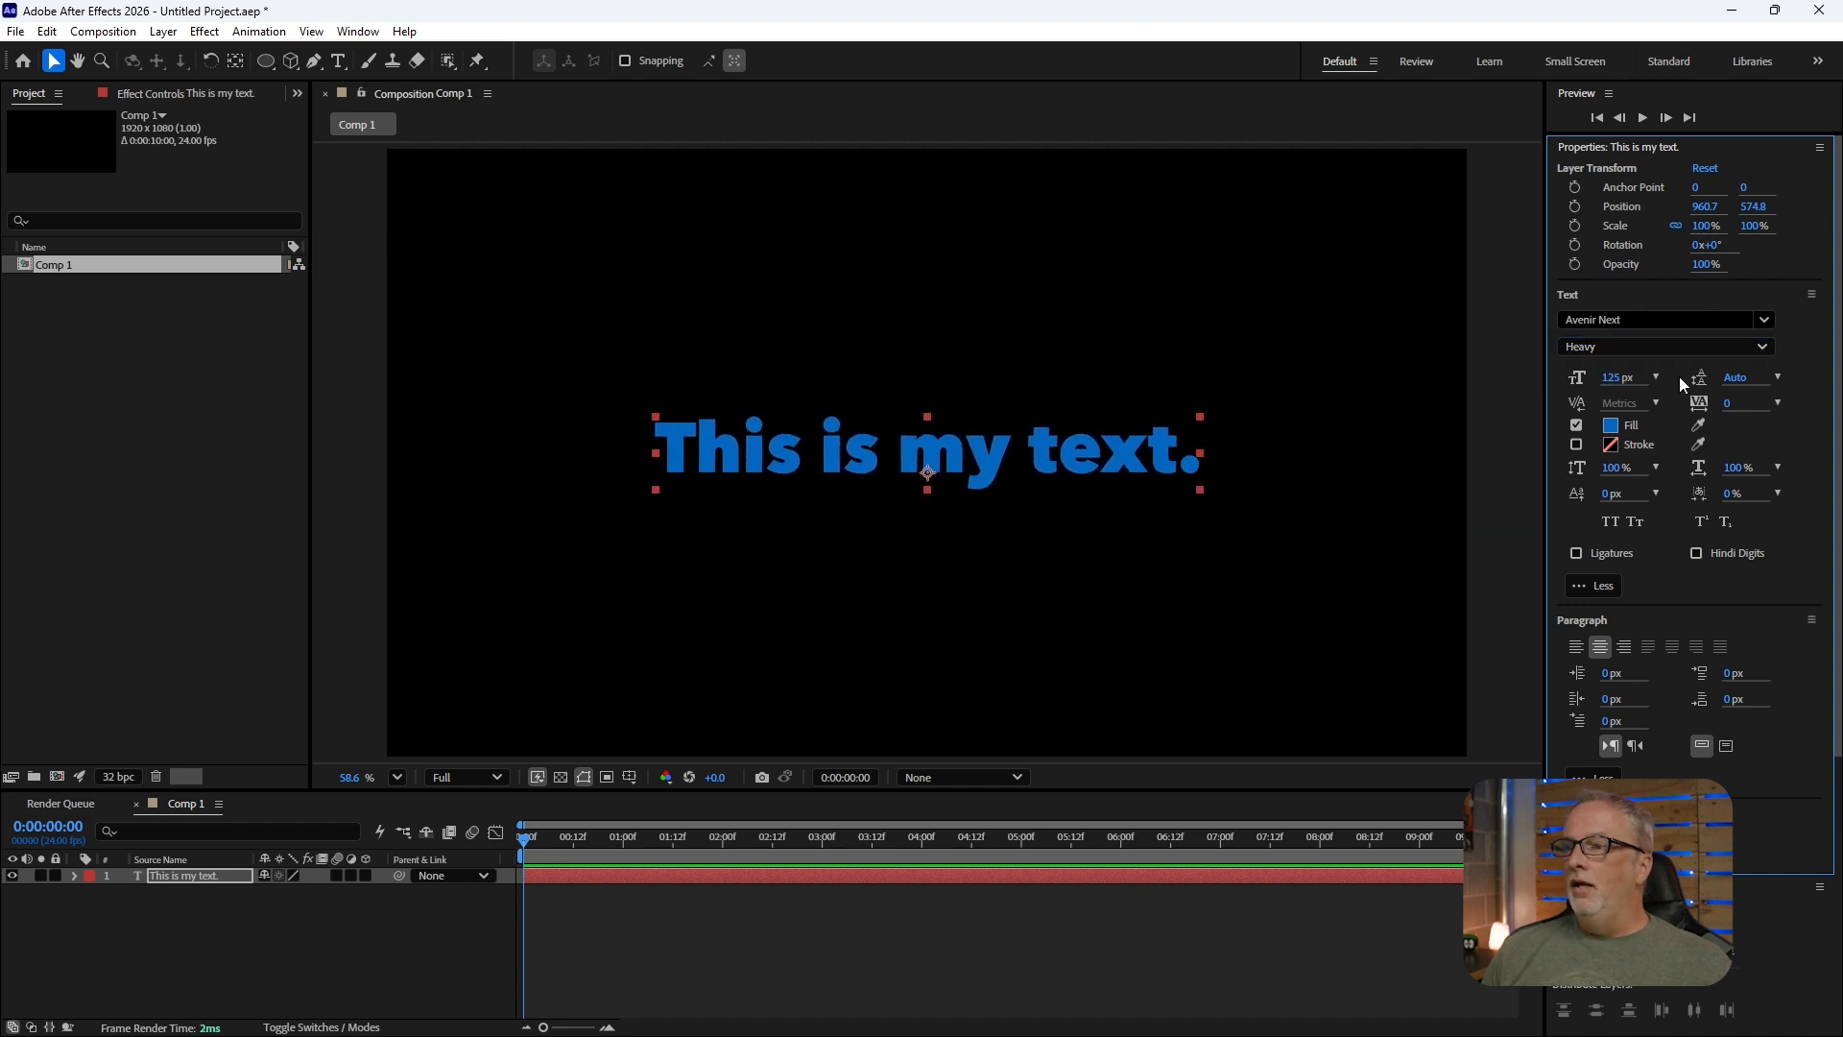
- Add a second line reading "this is my other" below "This is my text."
{"action": "double_click", "coordinate": [1161, 446]}
{"action": "left_click", "coordinate": [1197, 448]}
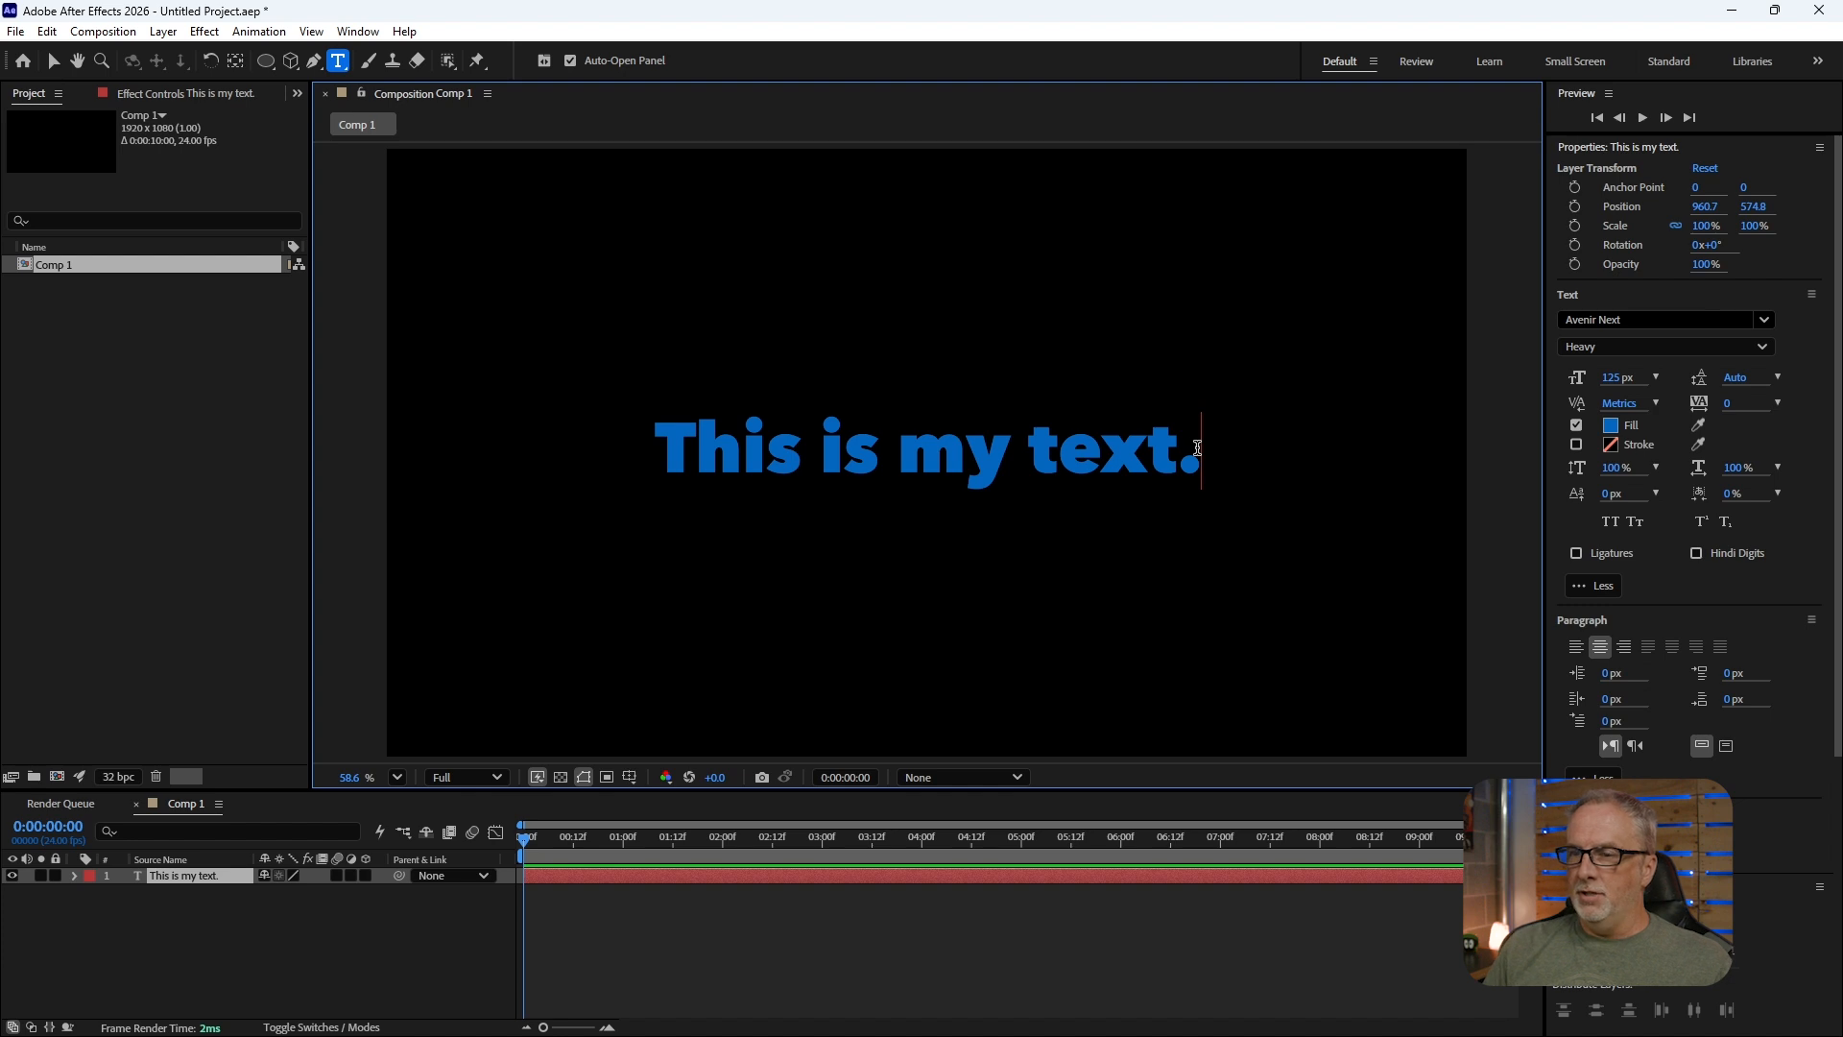
{"action": "key", "text": "Return"}
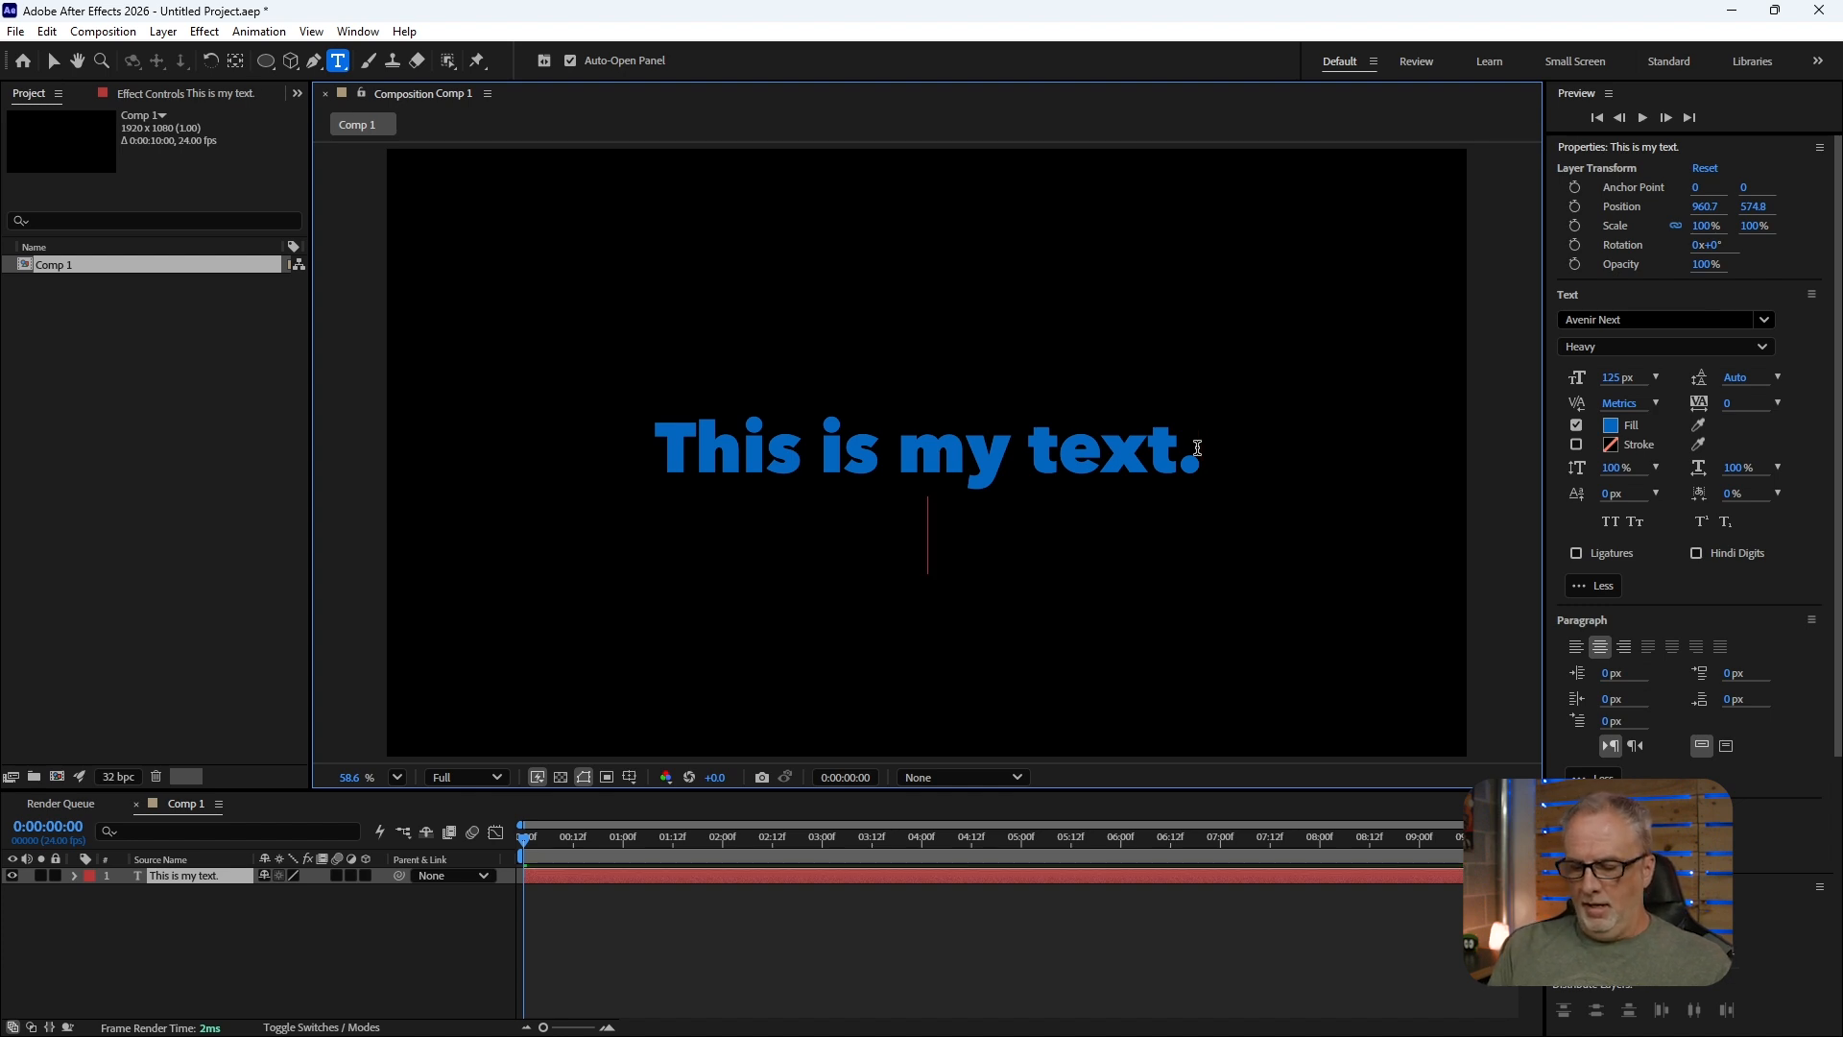
{"action": "type", "text": "this is my other"}
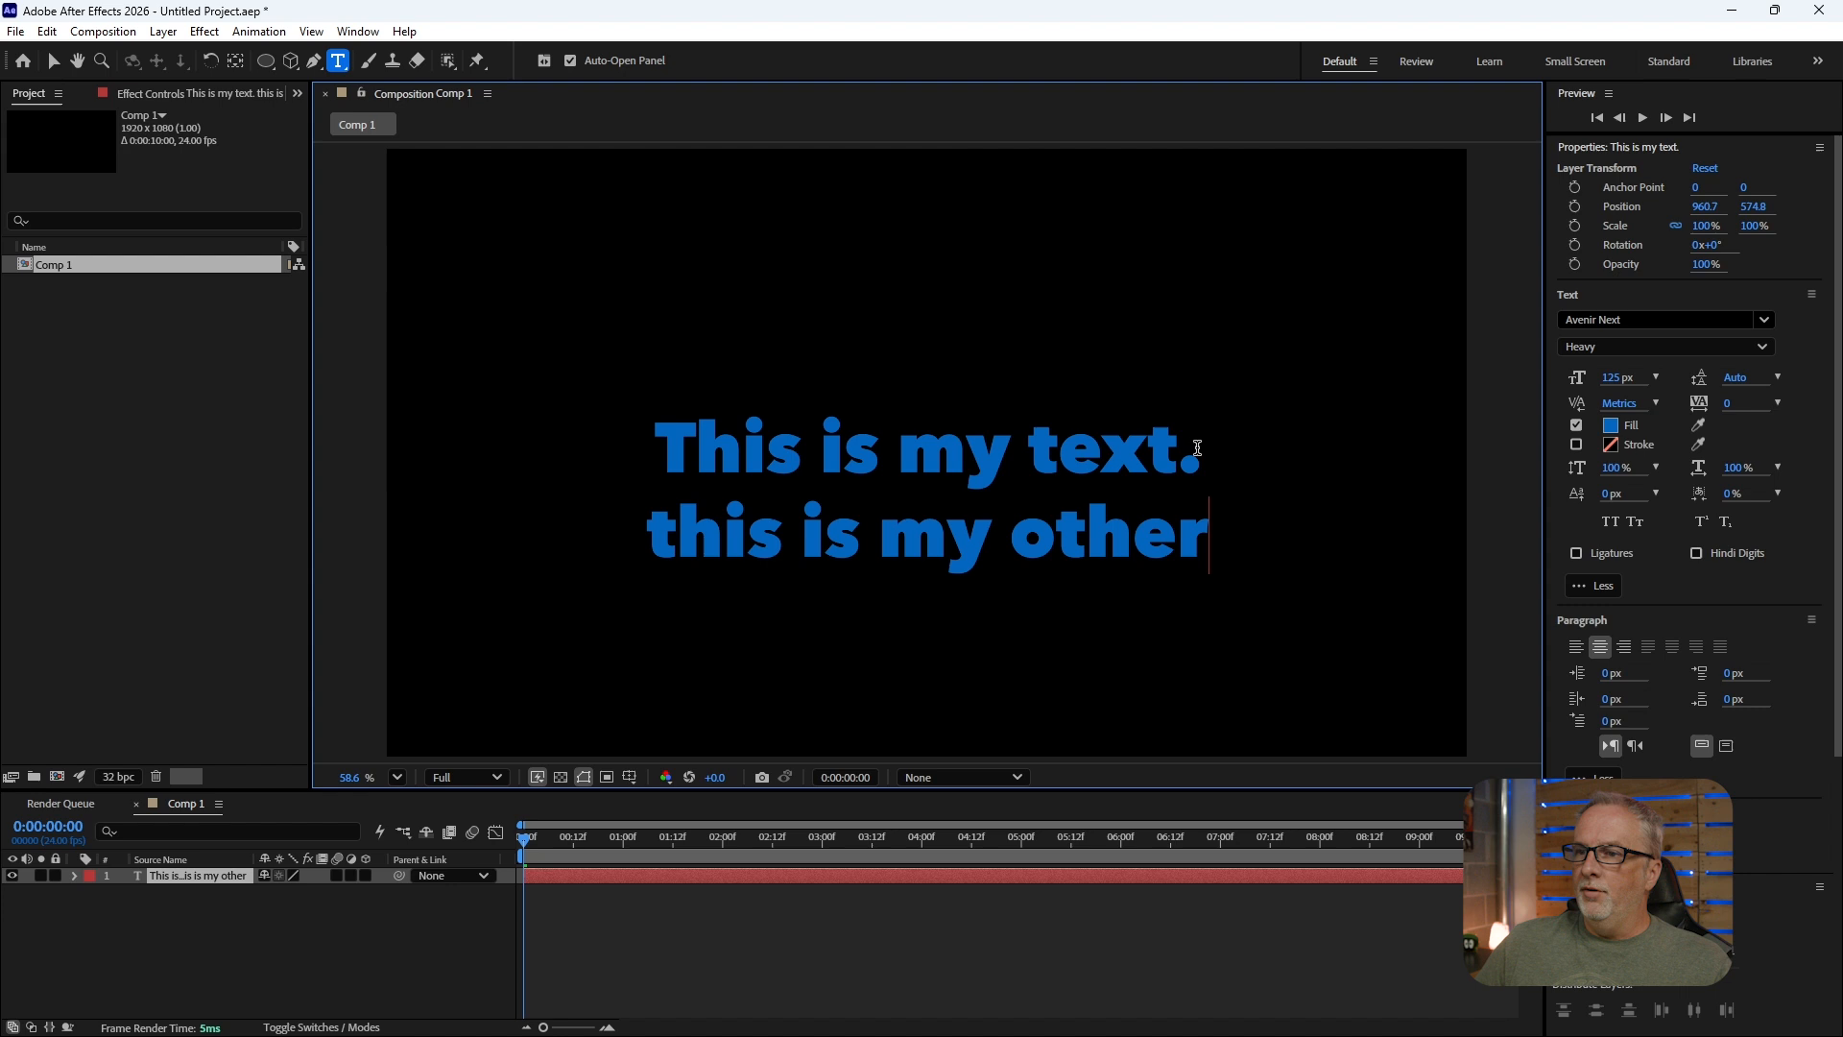
{"action": "key", "text": "Escape"}
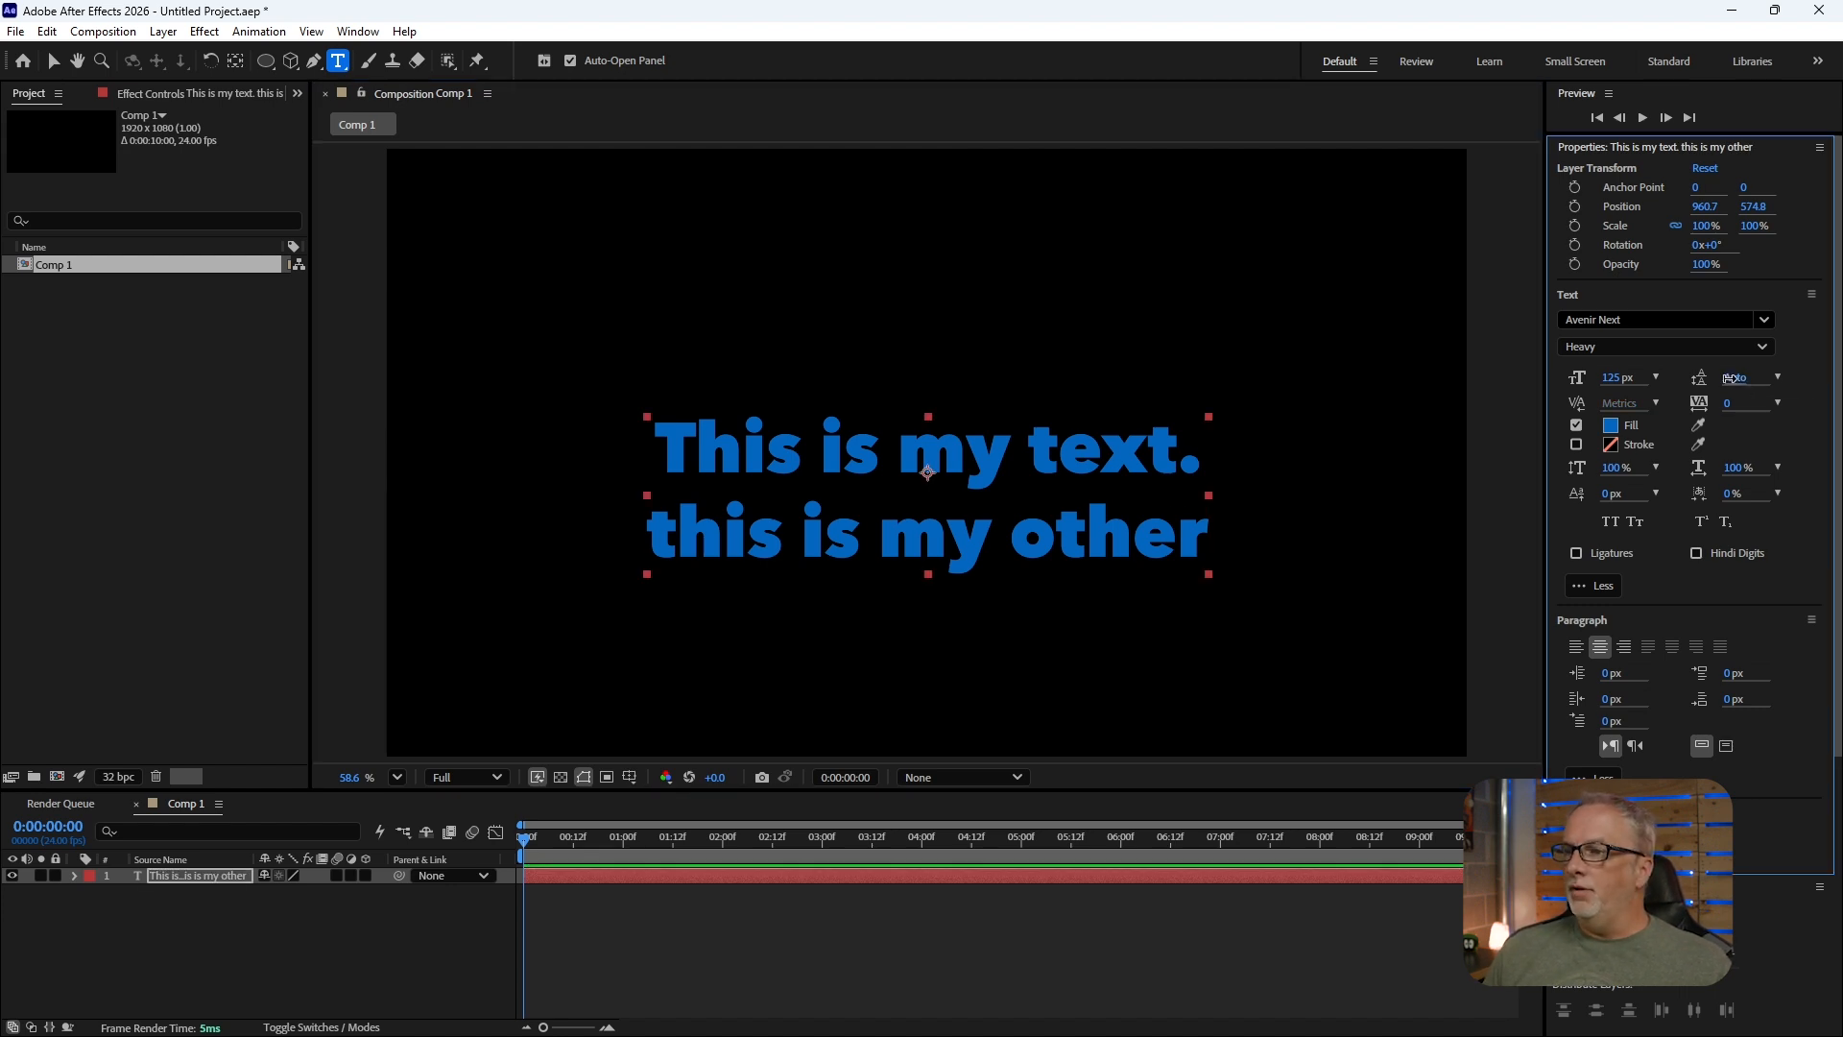
- Try a leading of 119 px on the two lines and restore it to Auto
{"action": "left_click_drag", "start_coordinate": [1740, 384], "coordinate": [1816, 380]}
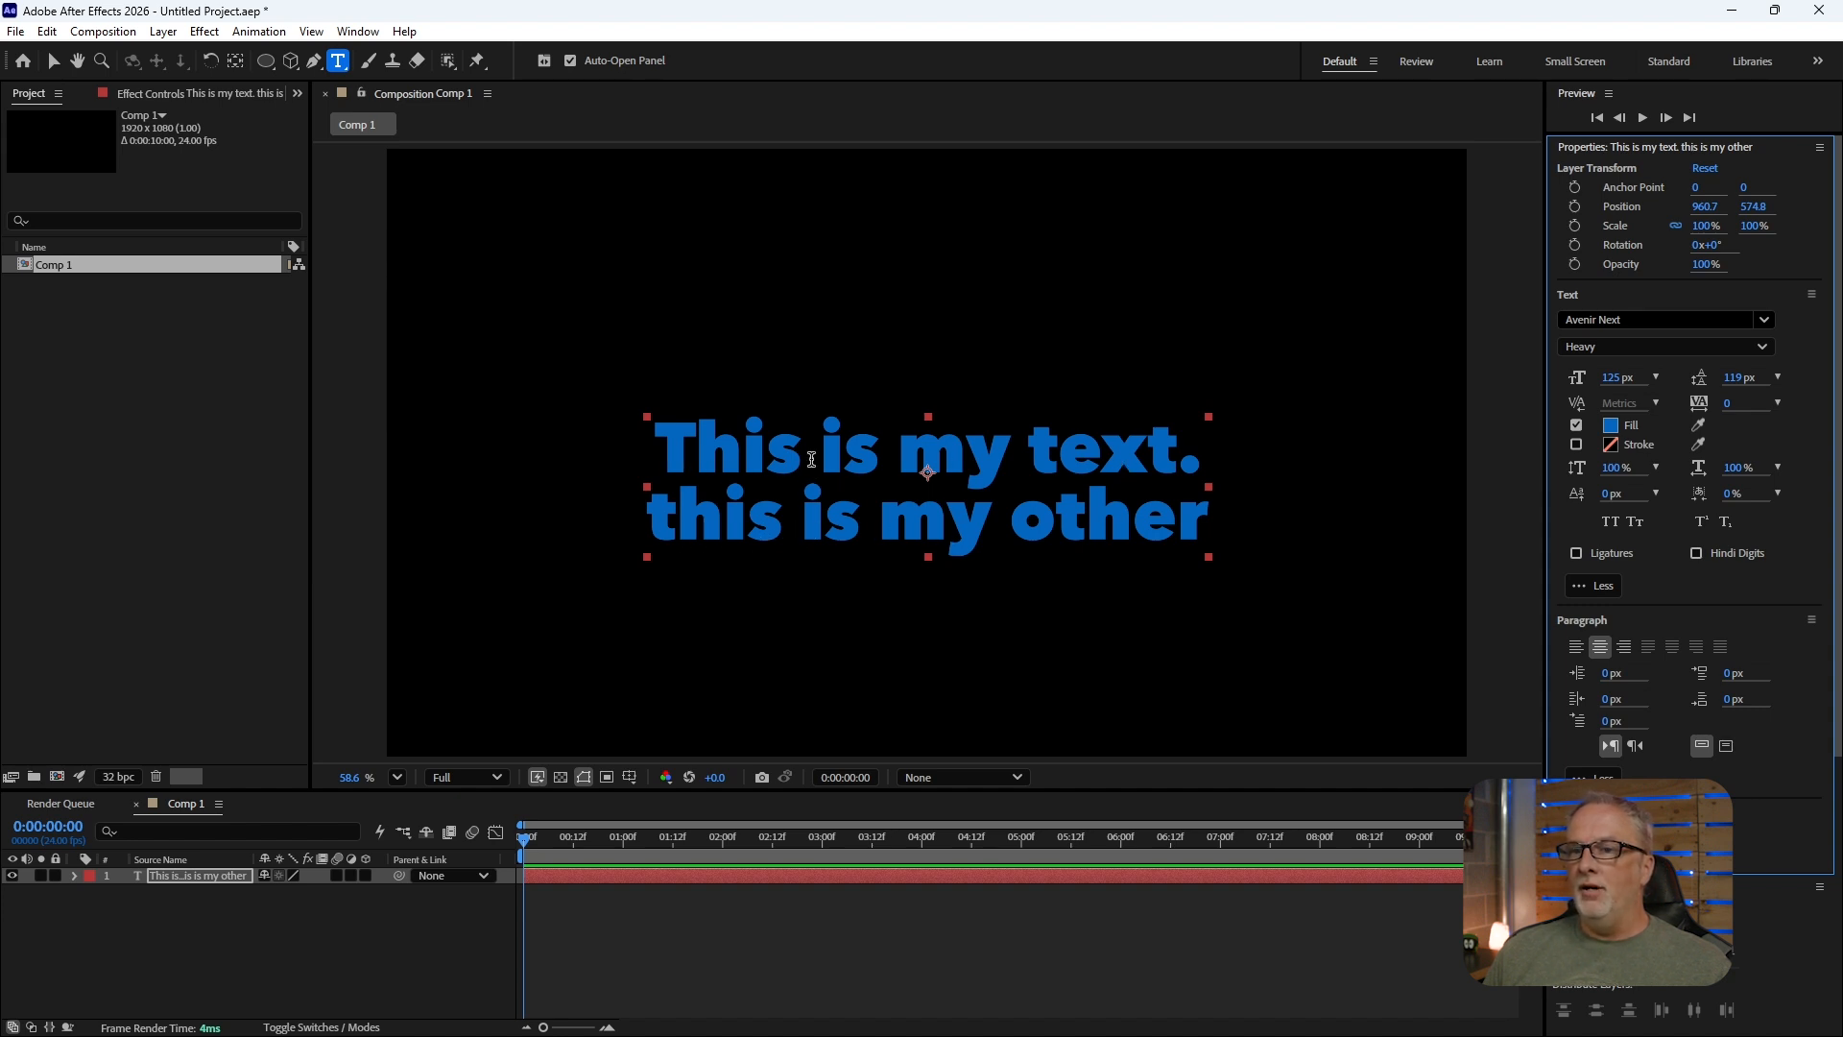
{"action": "left_click", "coordinate": [1777, 380]}
{"action": "left_click", "coordinate": [1723, 399]}
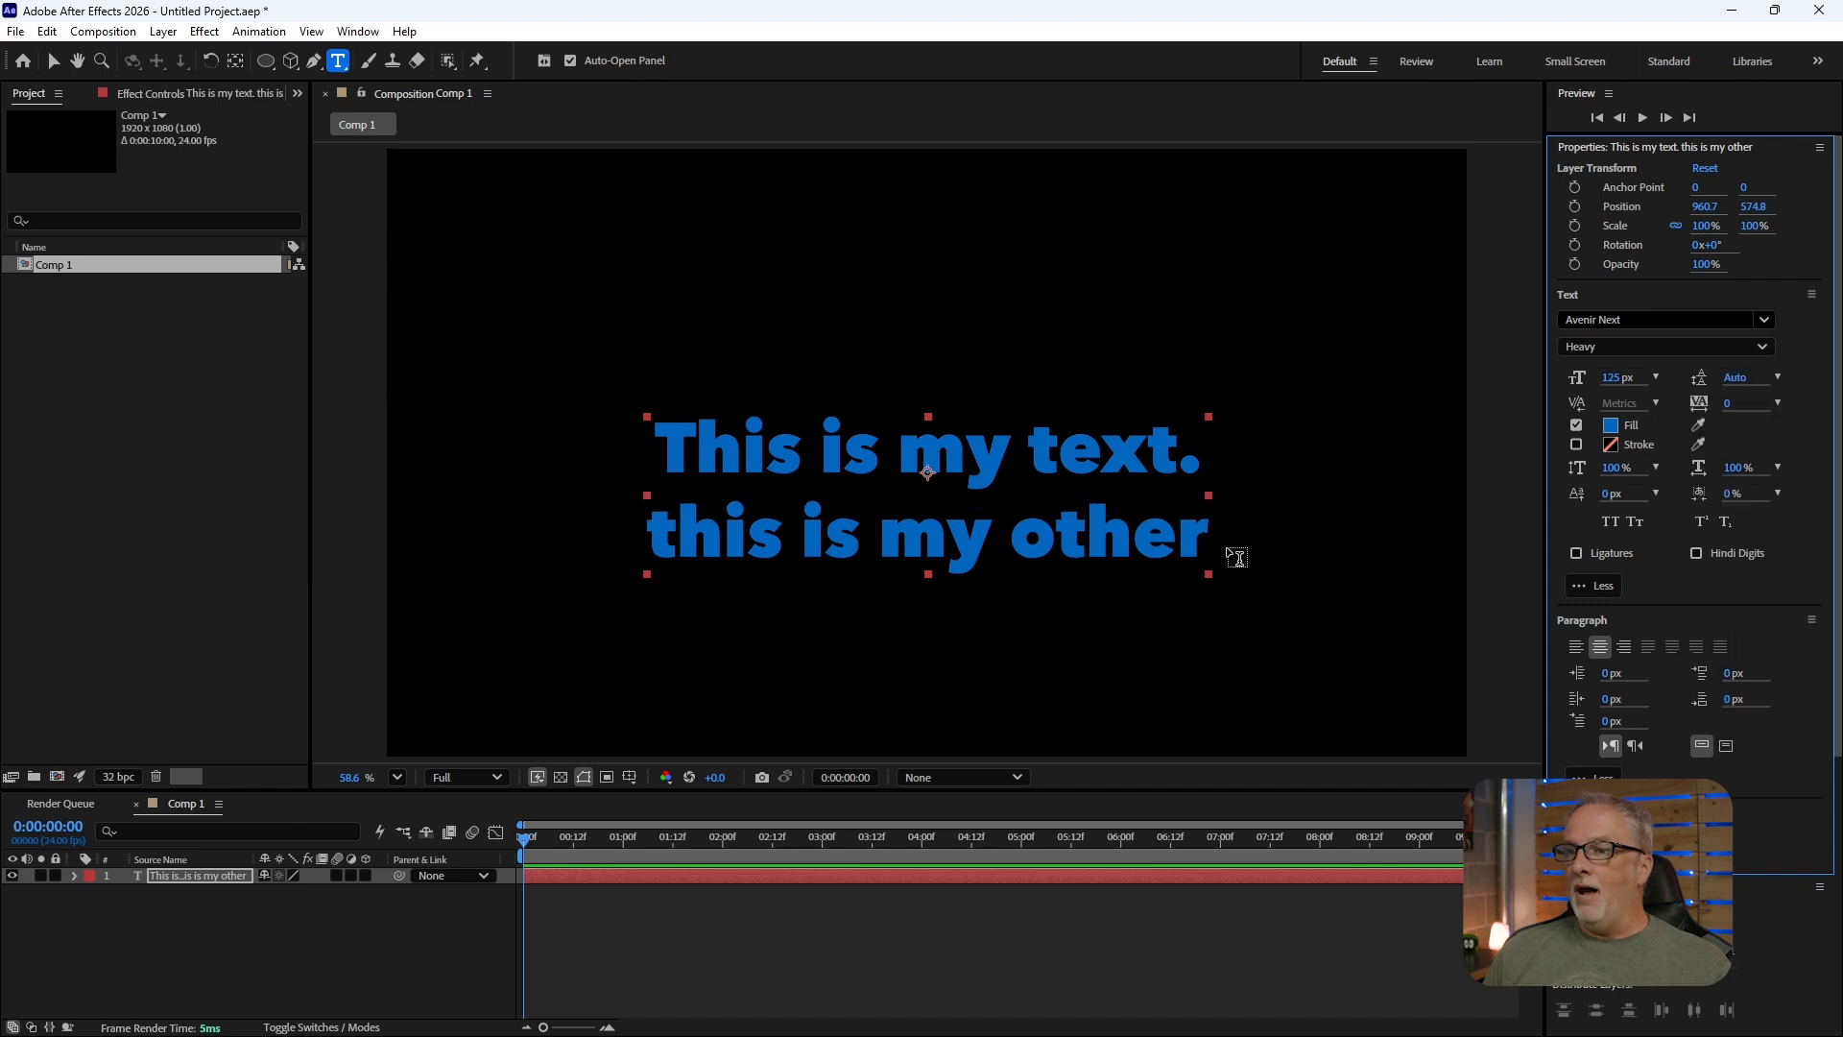
- Delete the second line of text, leaving only "This is my text."
{"action": "left_click_drag", "start_coordinate": [1206, 529], "coordinate": [503, 502]}
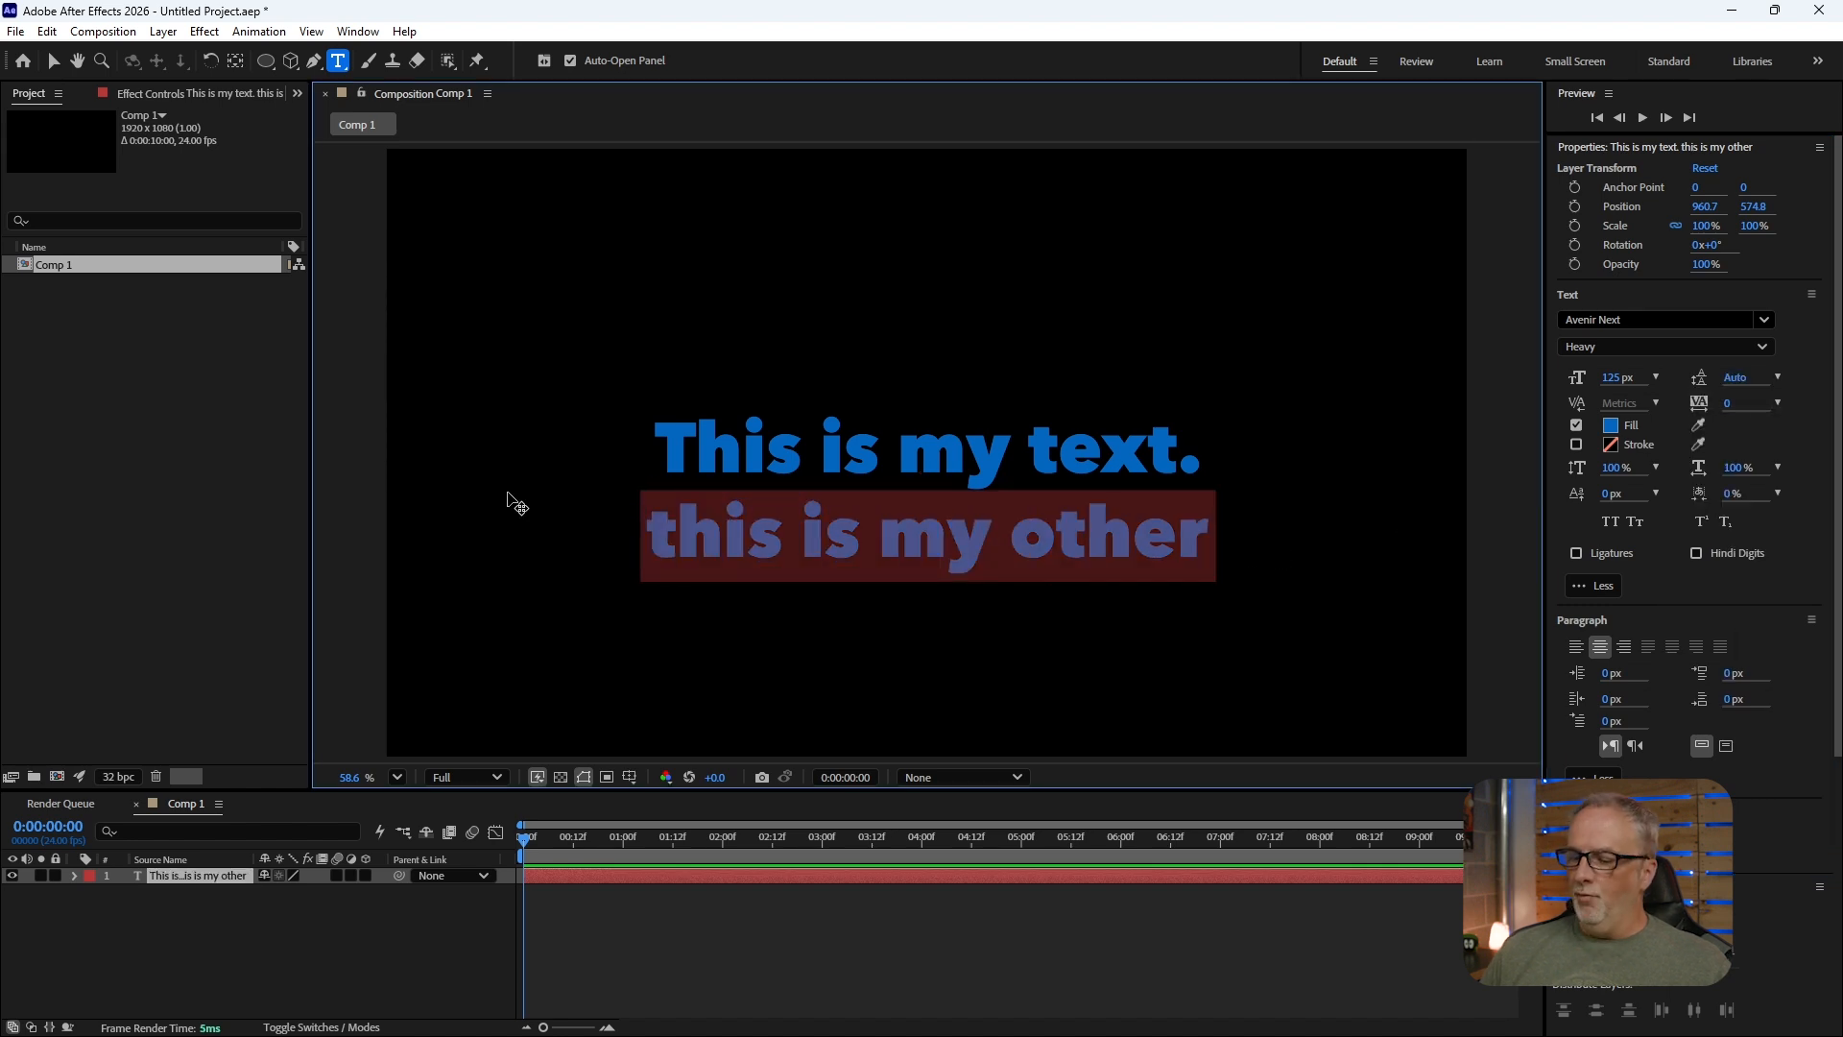
{"action": "key", "text": "BackSpace"}
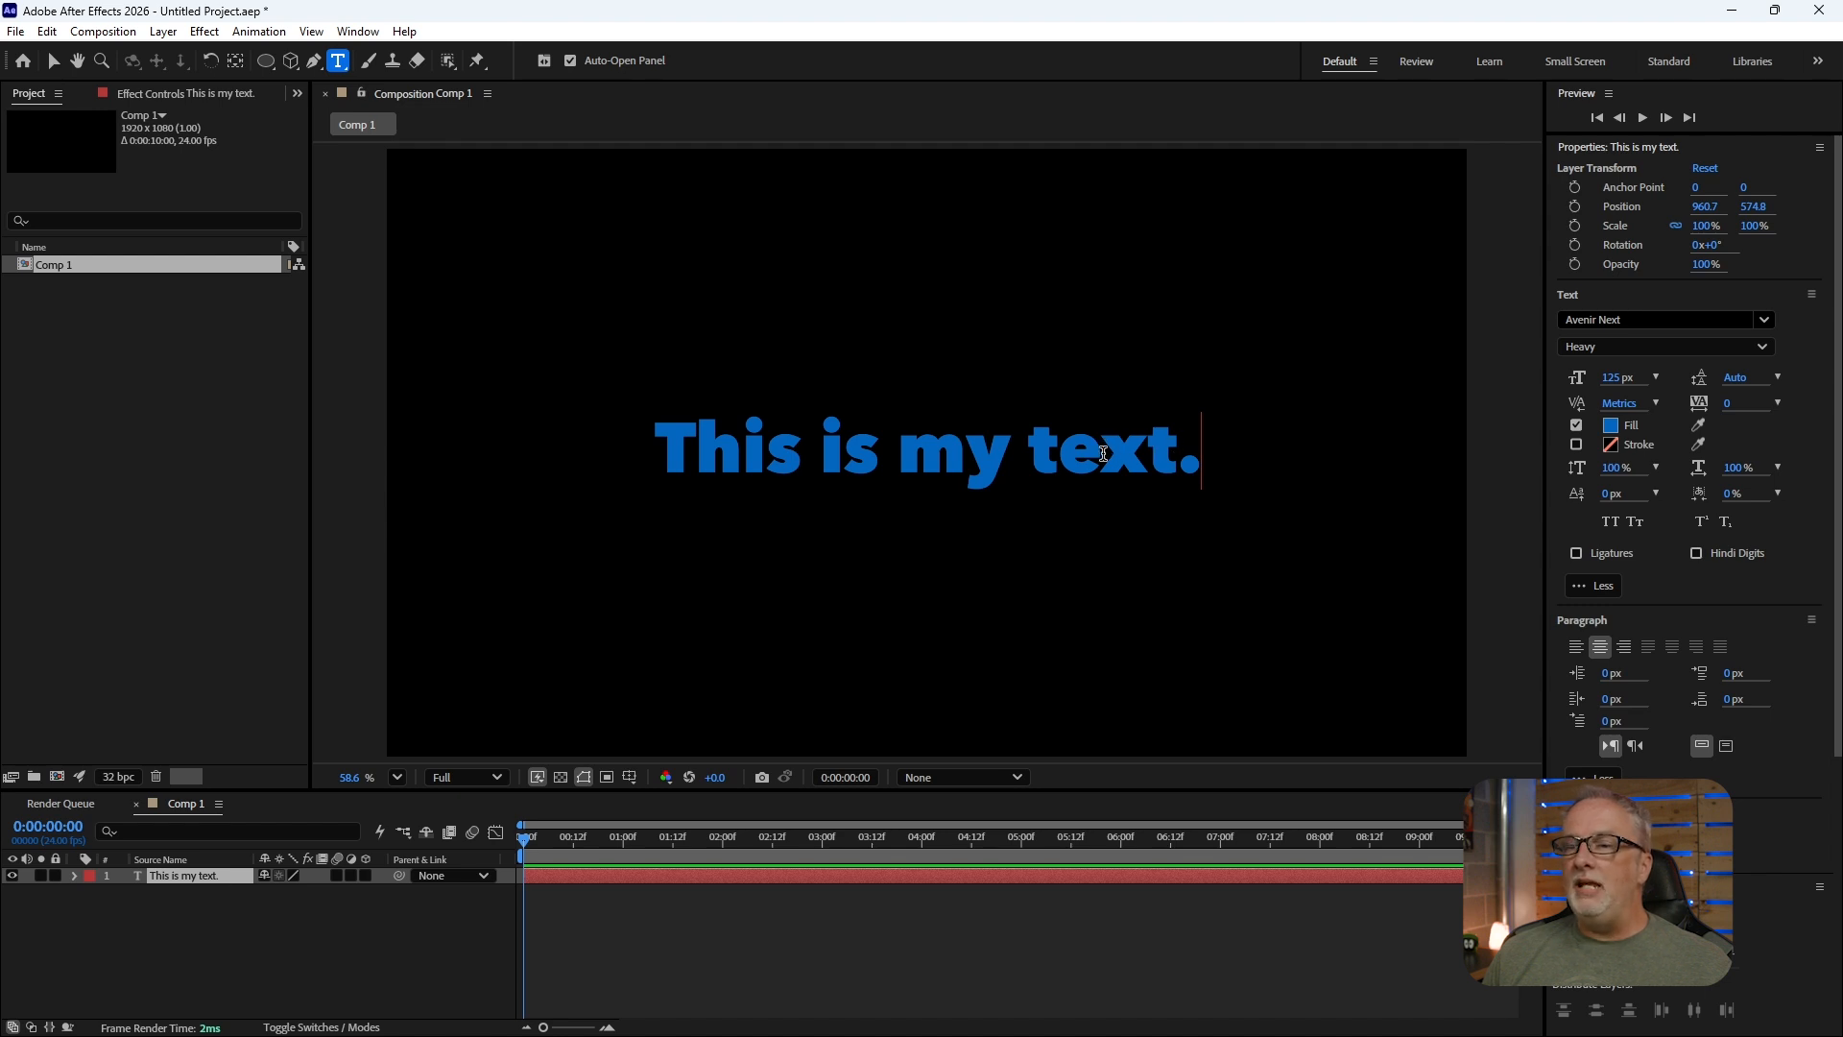
- Adjust the kerning between the "e" and "x" in "text", finishing at 0
{"action": "left_click", "coordinate": [1103, 453]}
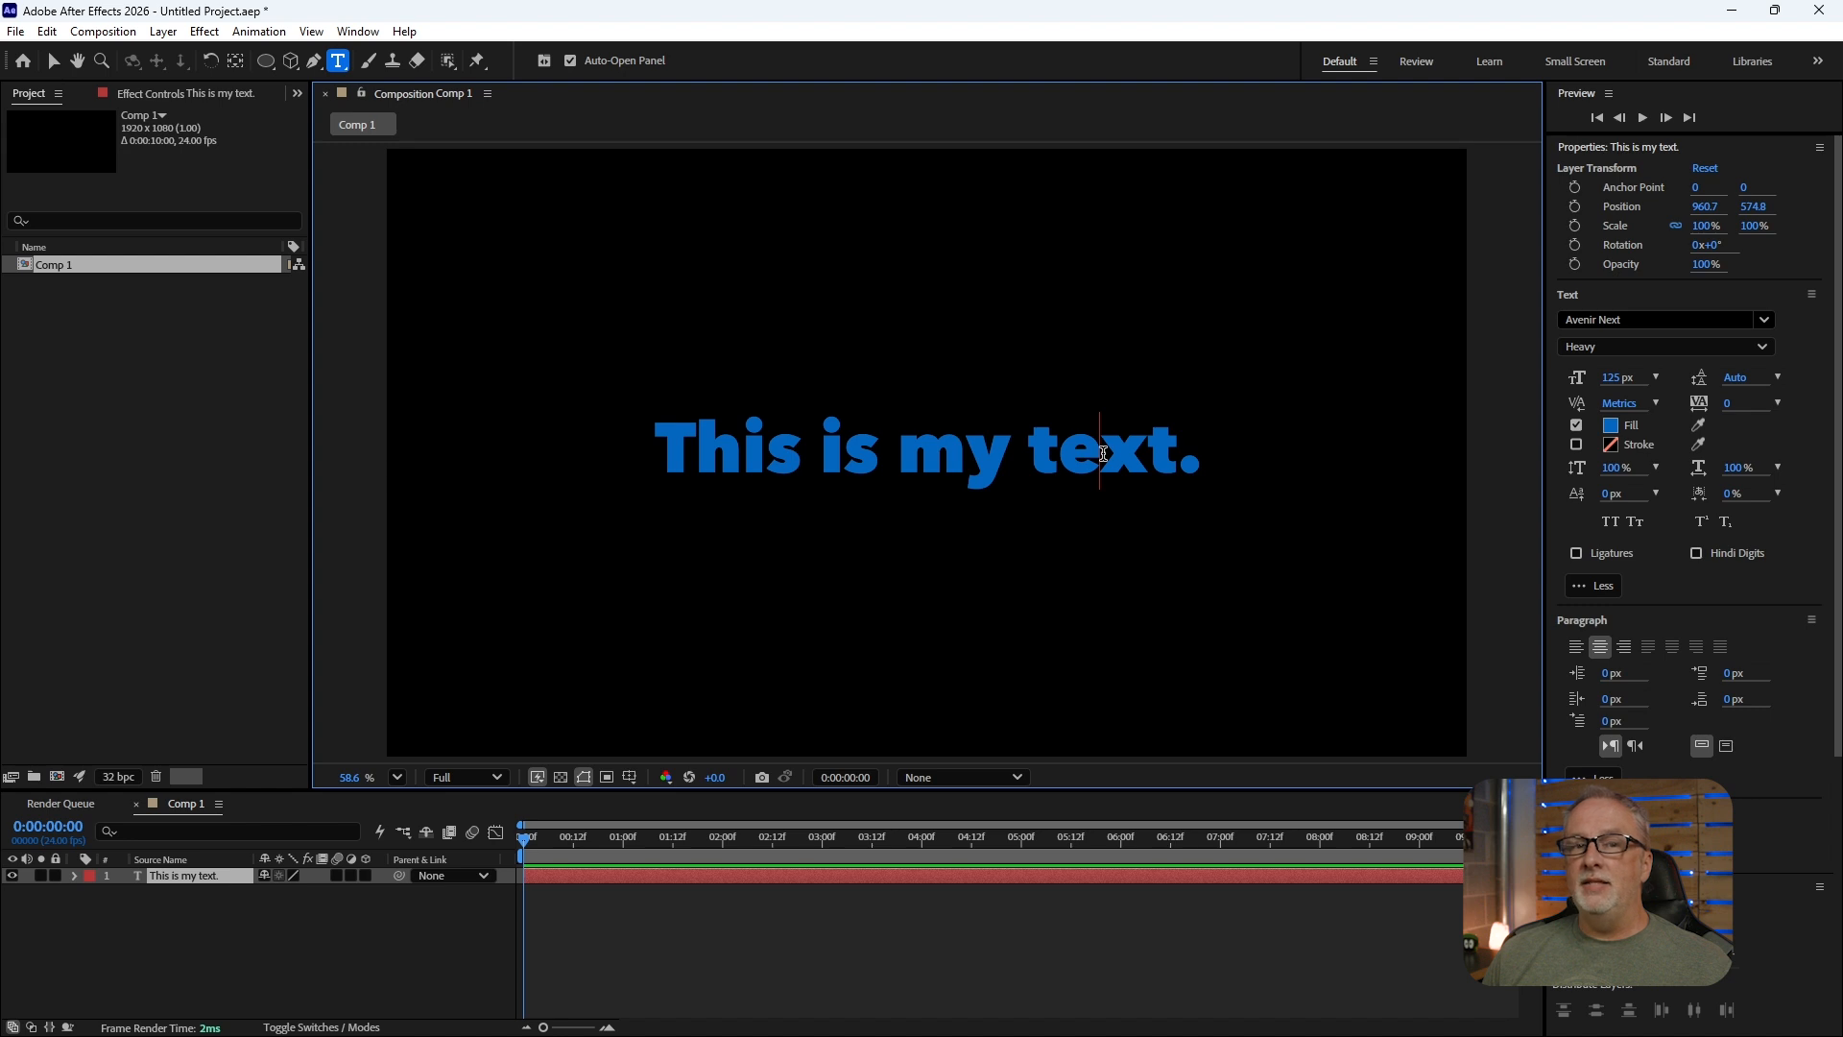
{"action": "left_click", "coordinate": [1618, 406]}
{"action": "mouse_move", "coordinate": [1617, 406]}
{"action": "left_mouse_down"}
{"action": "mouse_move", "coordinate": [1827, 416]}
{"action": "mouse_move", "coordinate": [1606, 422]}
{"action": "left_mouse_up"}
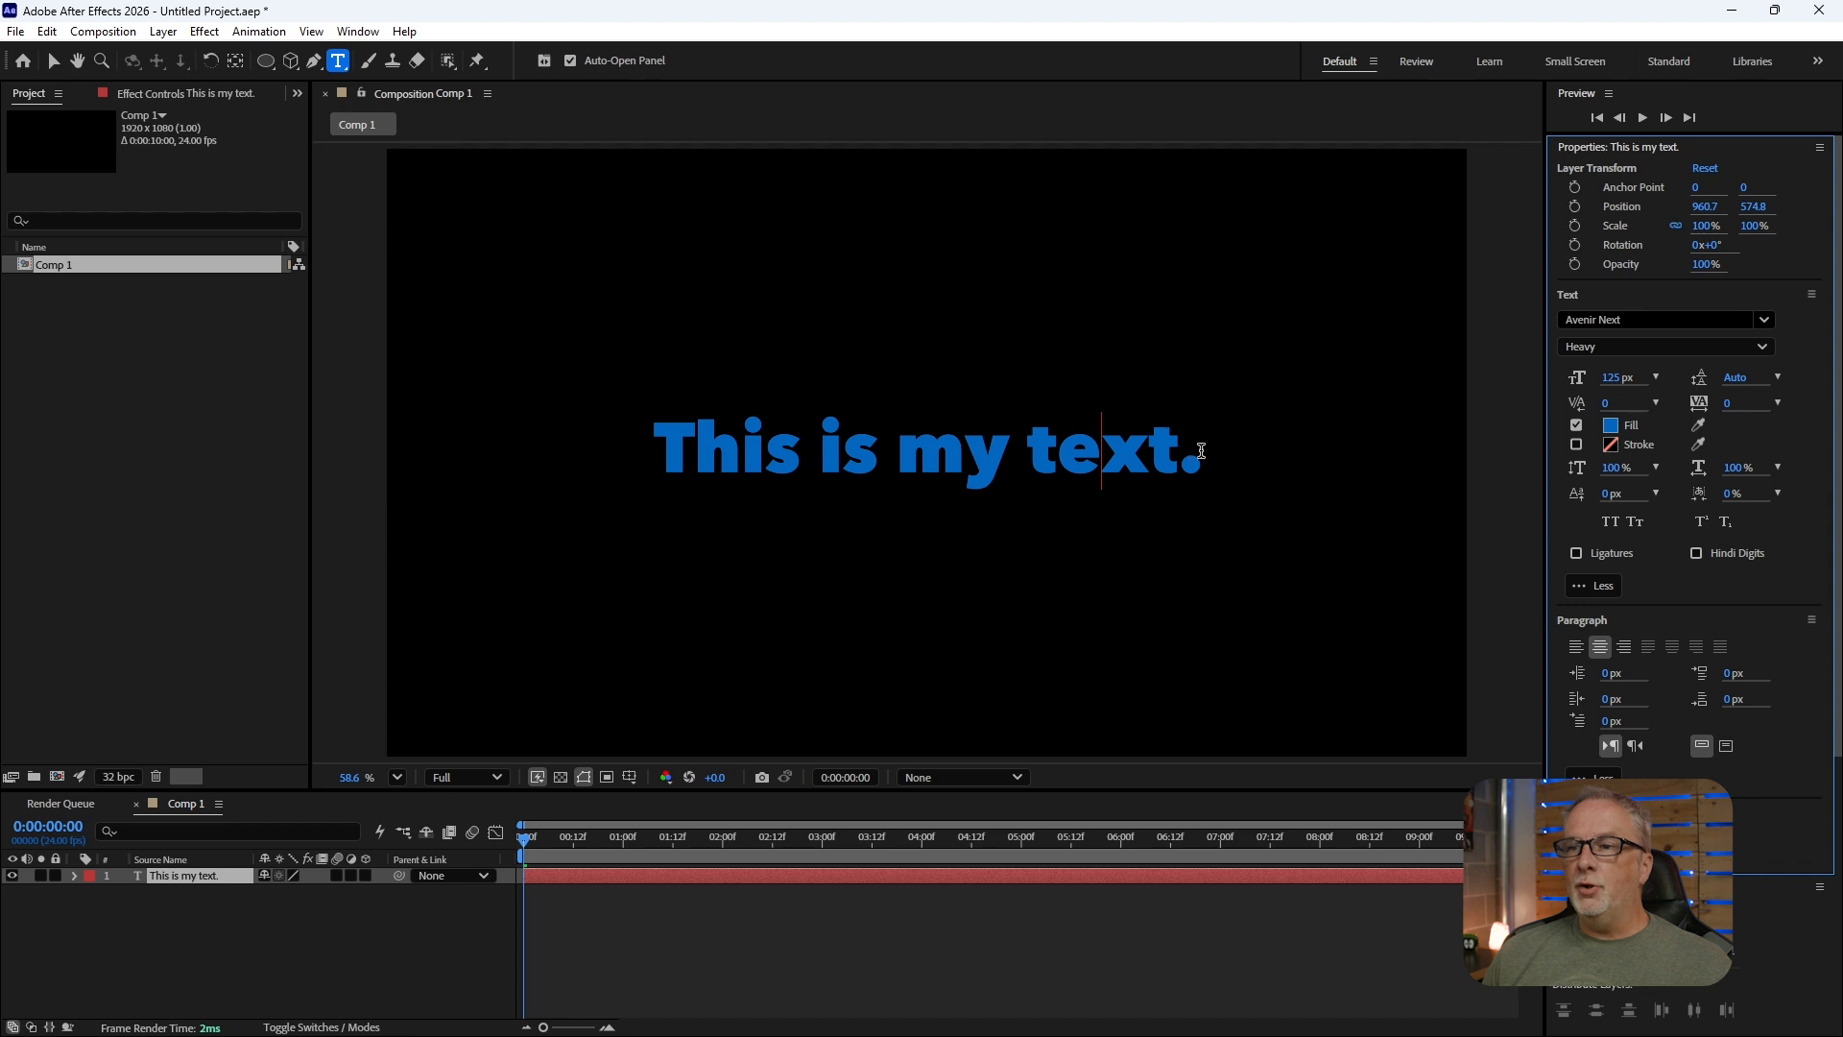
- Try different tracking values on the whole line of text, finishing at 0
{"action": "left_click_drag", "start_coordinate": [1202, 453], "coordinate": [592, 434]}
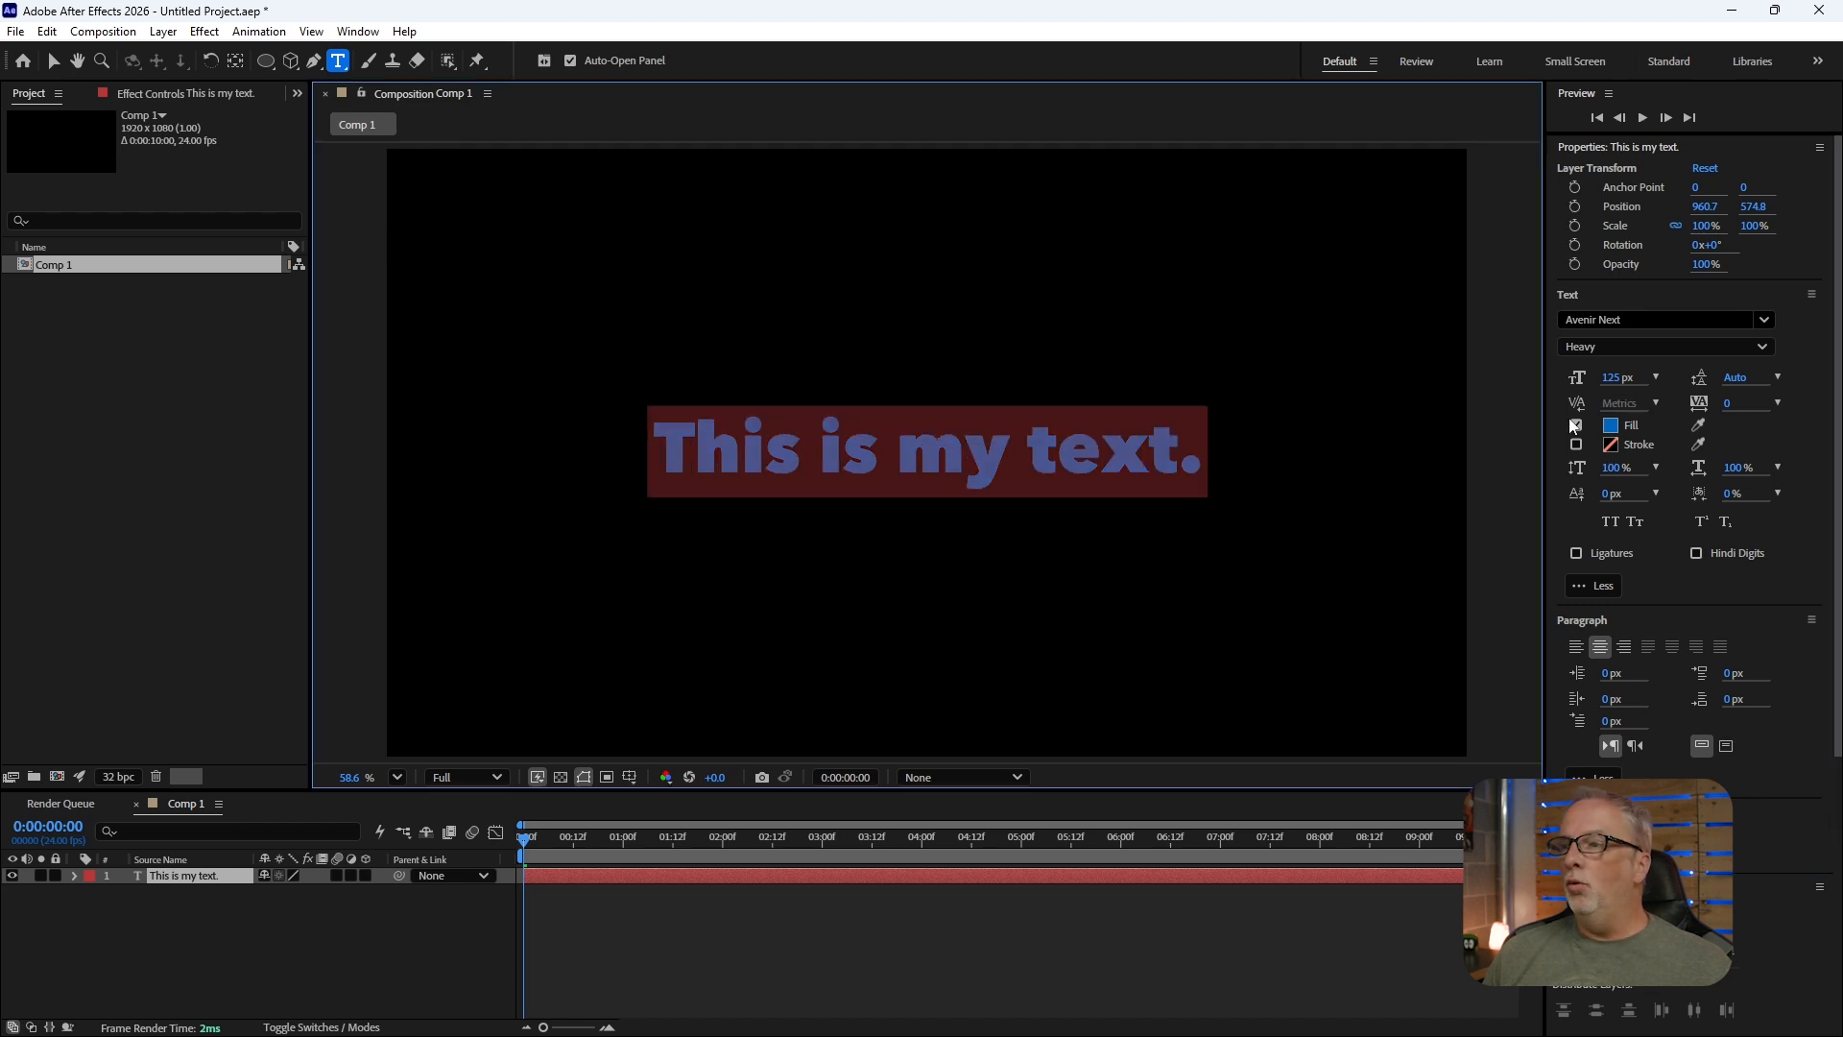
{"action": "mouse_move", "coordinate": [1736, 413]}
{"action": "left_mouse_down"}
{"action": "mouse_move", "coordinate": [1838, 413]}
{"action": "mouse_move", "coordinate": [1789, 425]}
{"action": "left_mouse_up"}
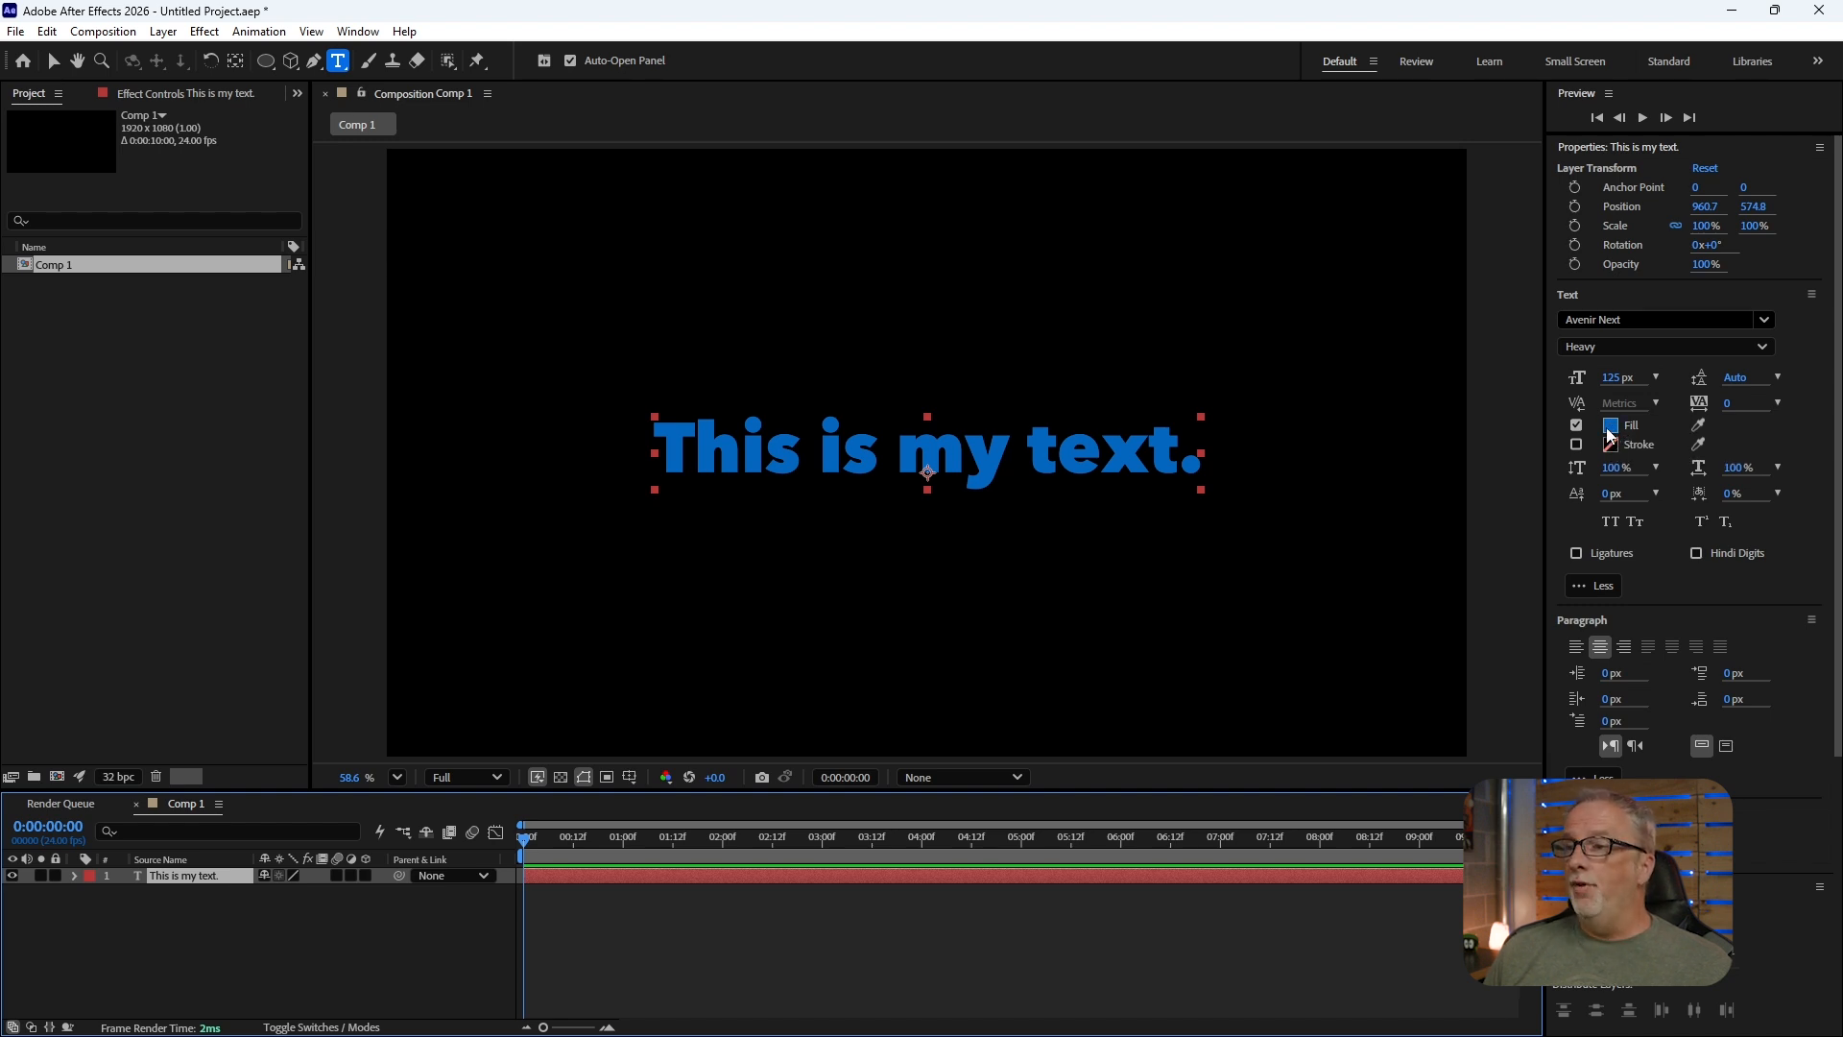
- Change the text's fill to a darker, muted blue, hex 1D4D79
{"action": "left_click", "coordinate": [1611, 426]}
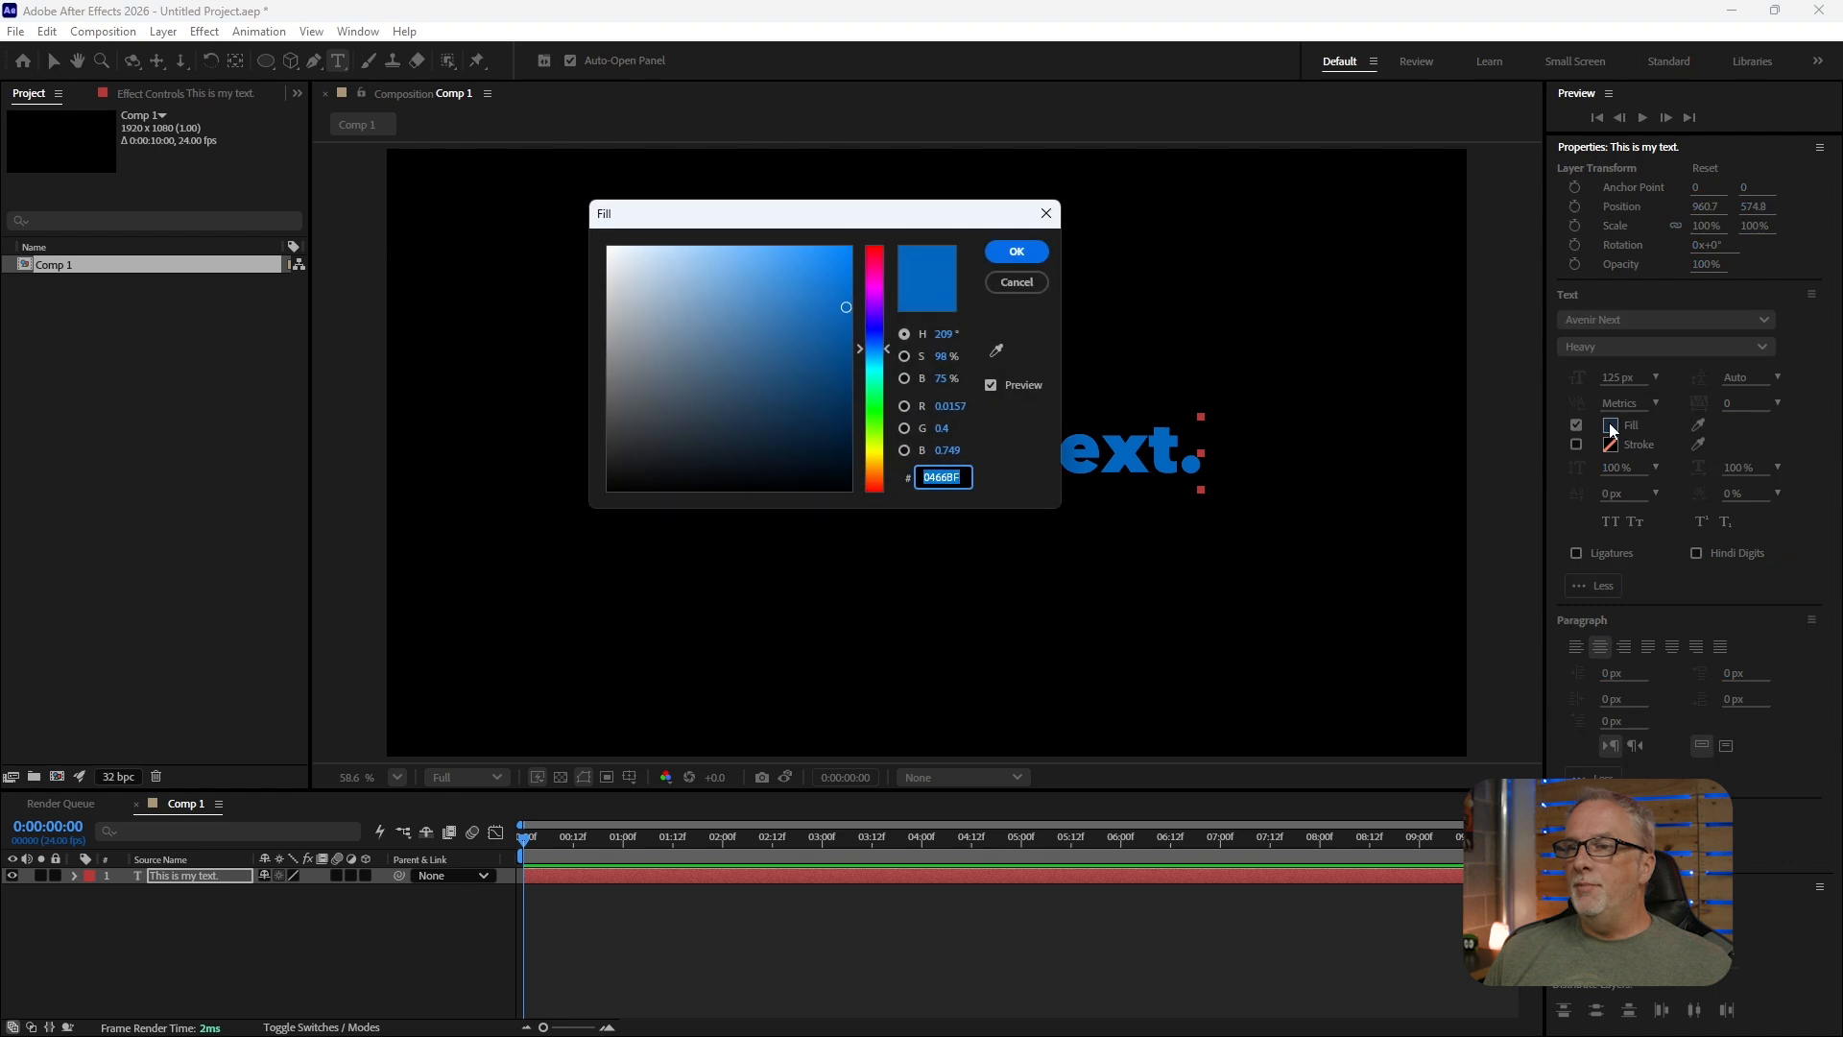
{"action": "left_click", "coordinate": [792, 375]}
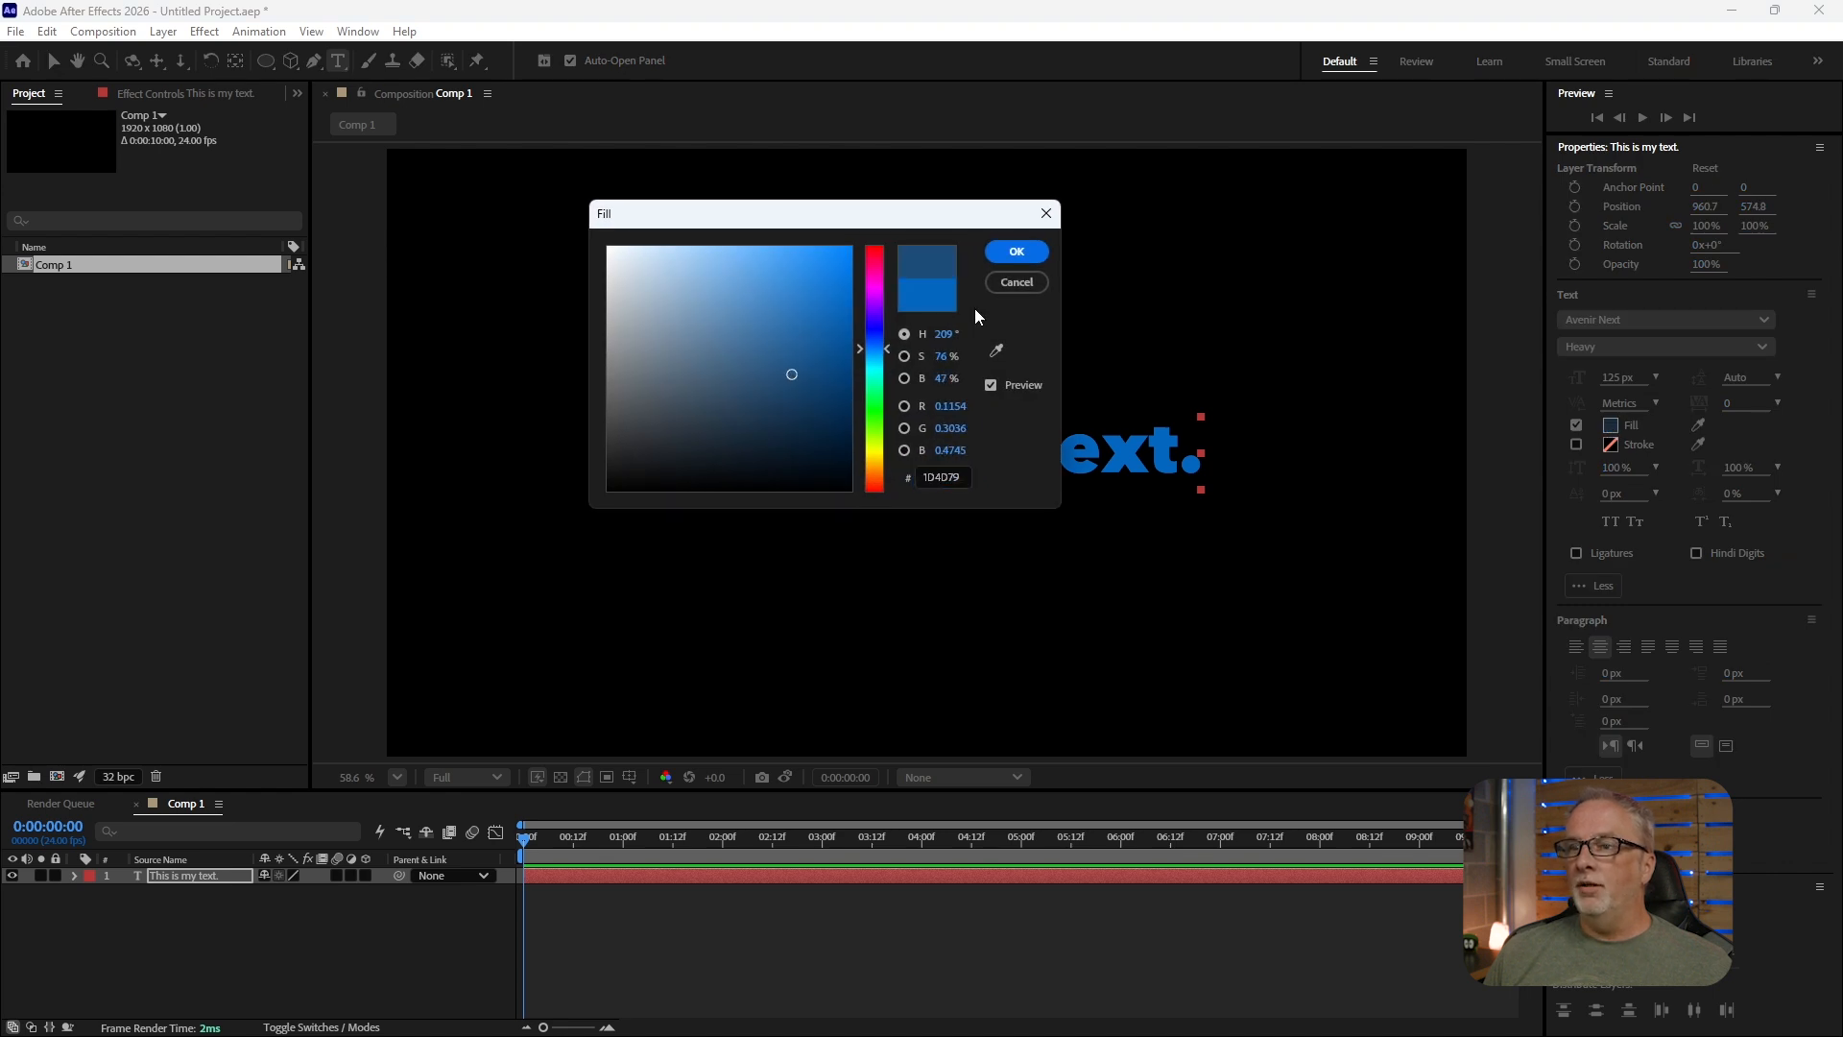
{"action": "left_click", "coordinate": [1013, 251]}
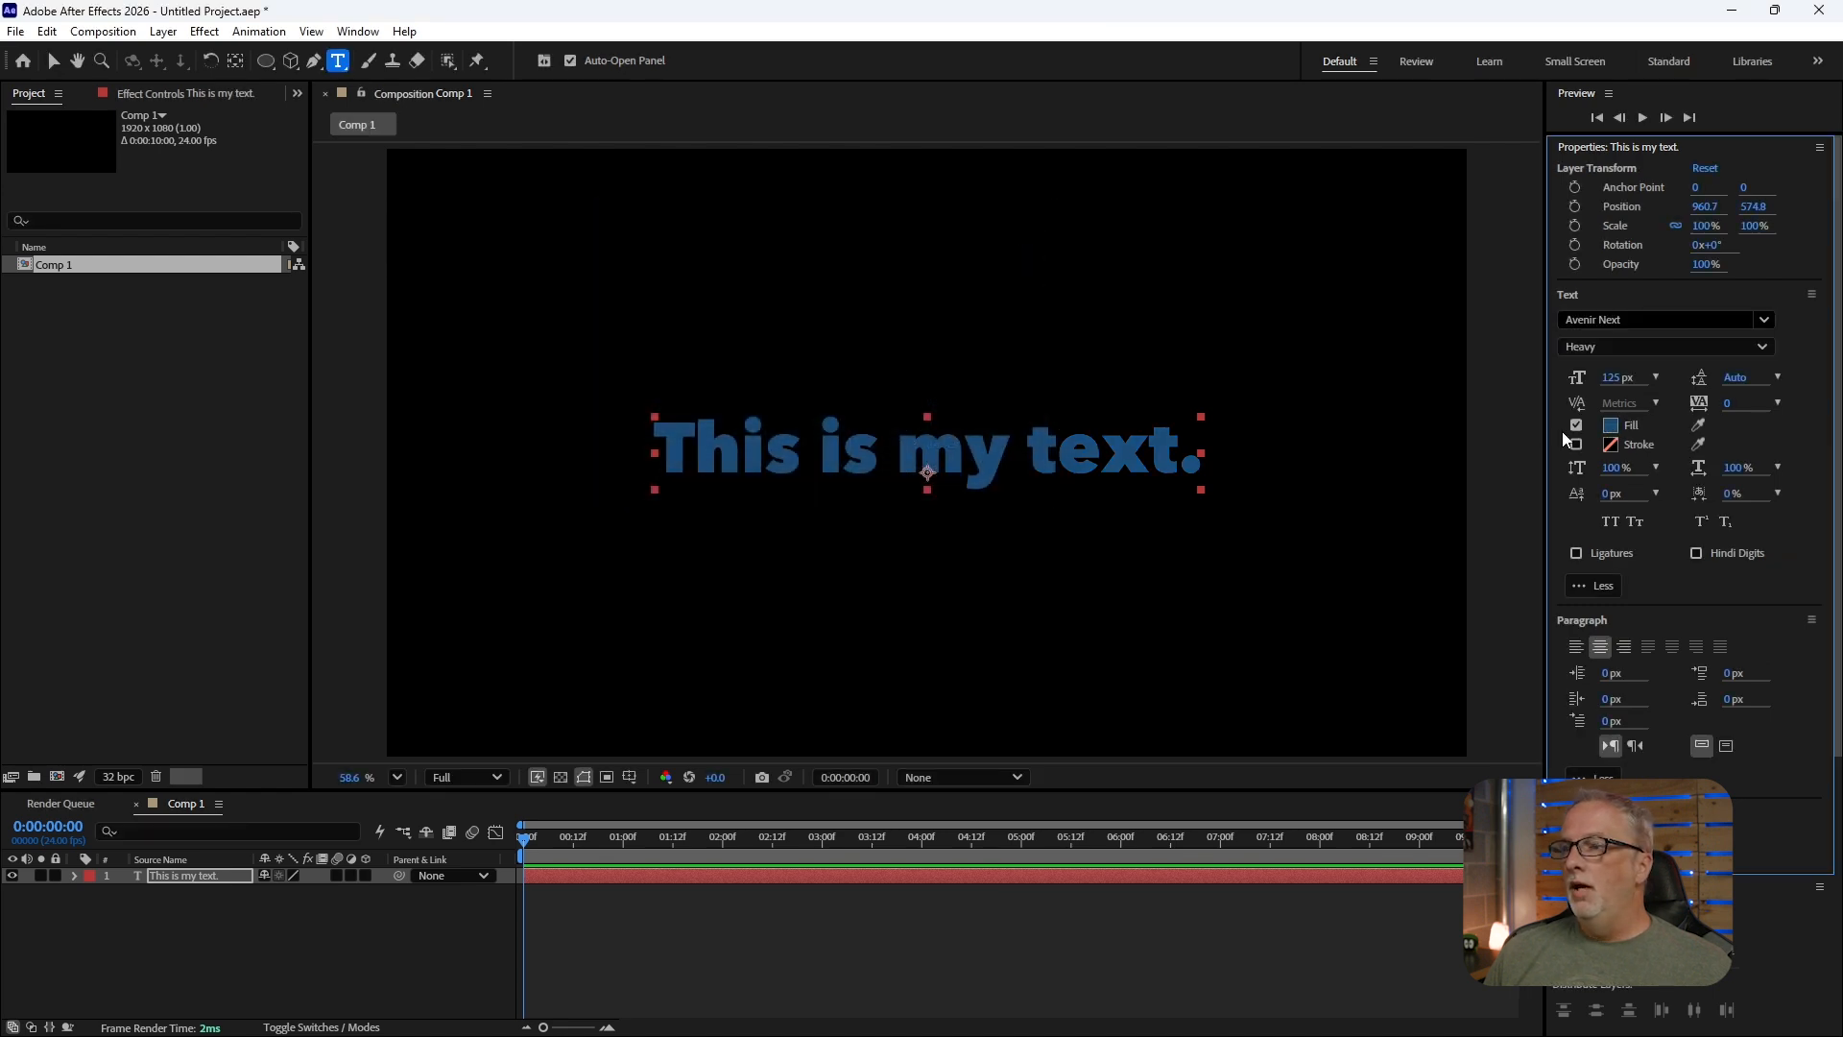
- Add a white stroke, hex FFFFFF, to the text and set its width to 4 px
{"action": "left_click", "coordinate": [1611, 445]}
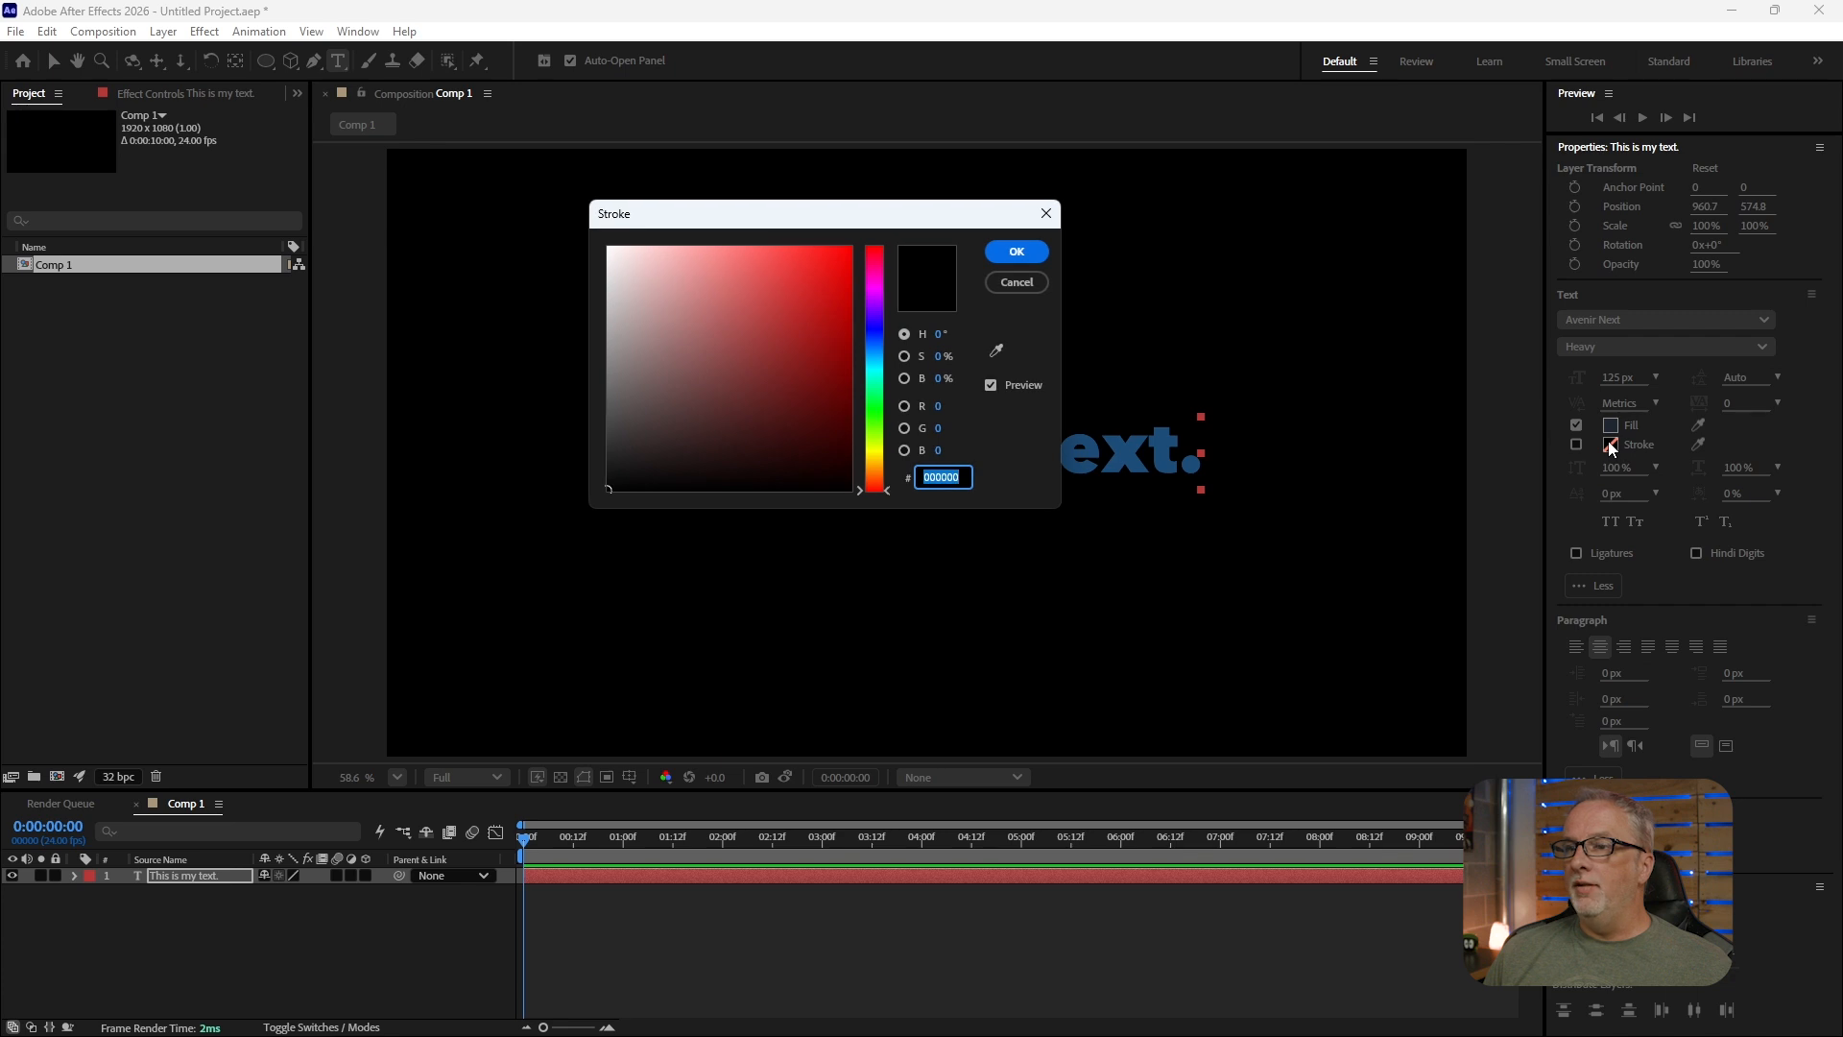
{"action": "left_click_drag", "start_coordinate": [614, 259], "coordinate": [606, 245]}
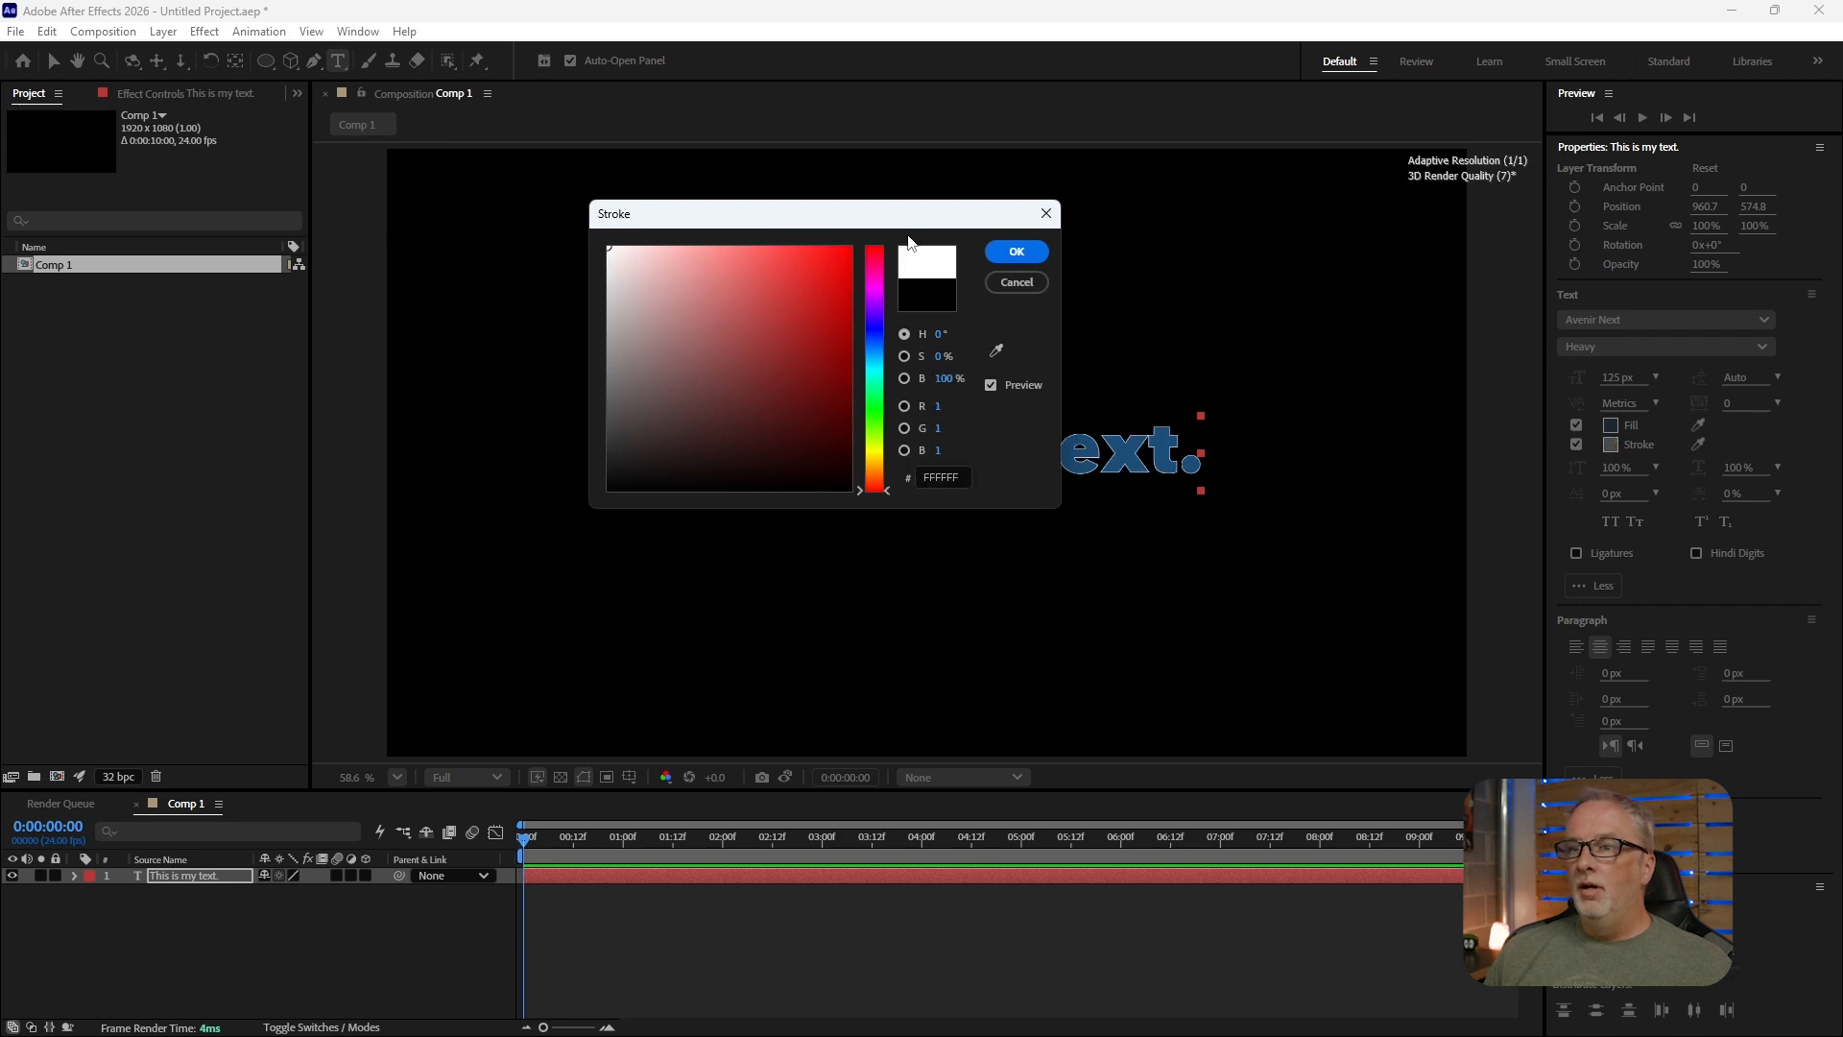
{"action": "left_click", "coordinate": [1023, 254]}
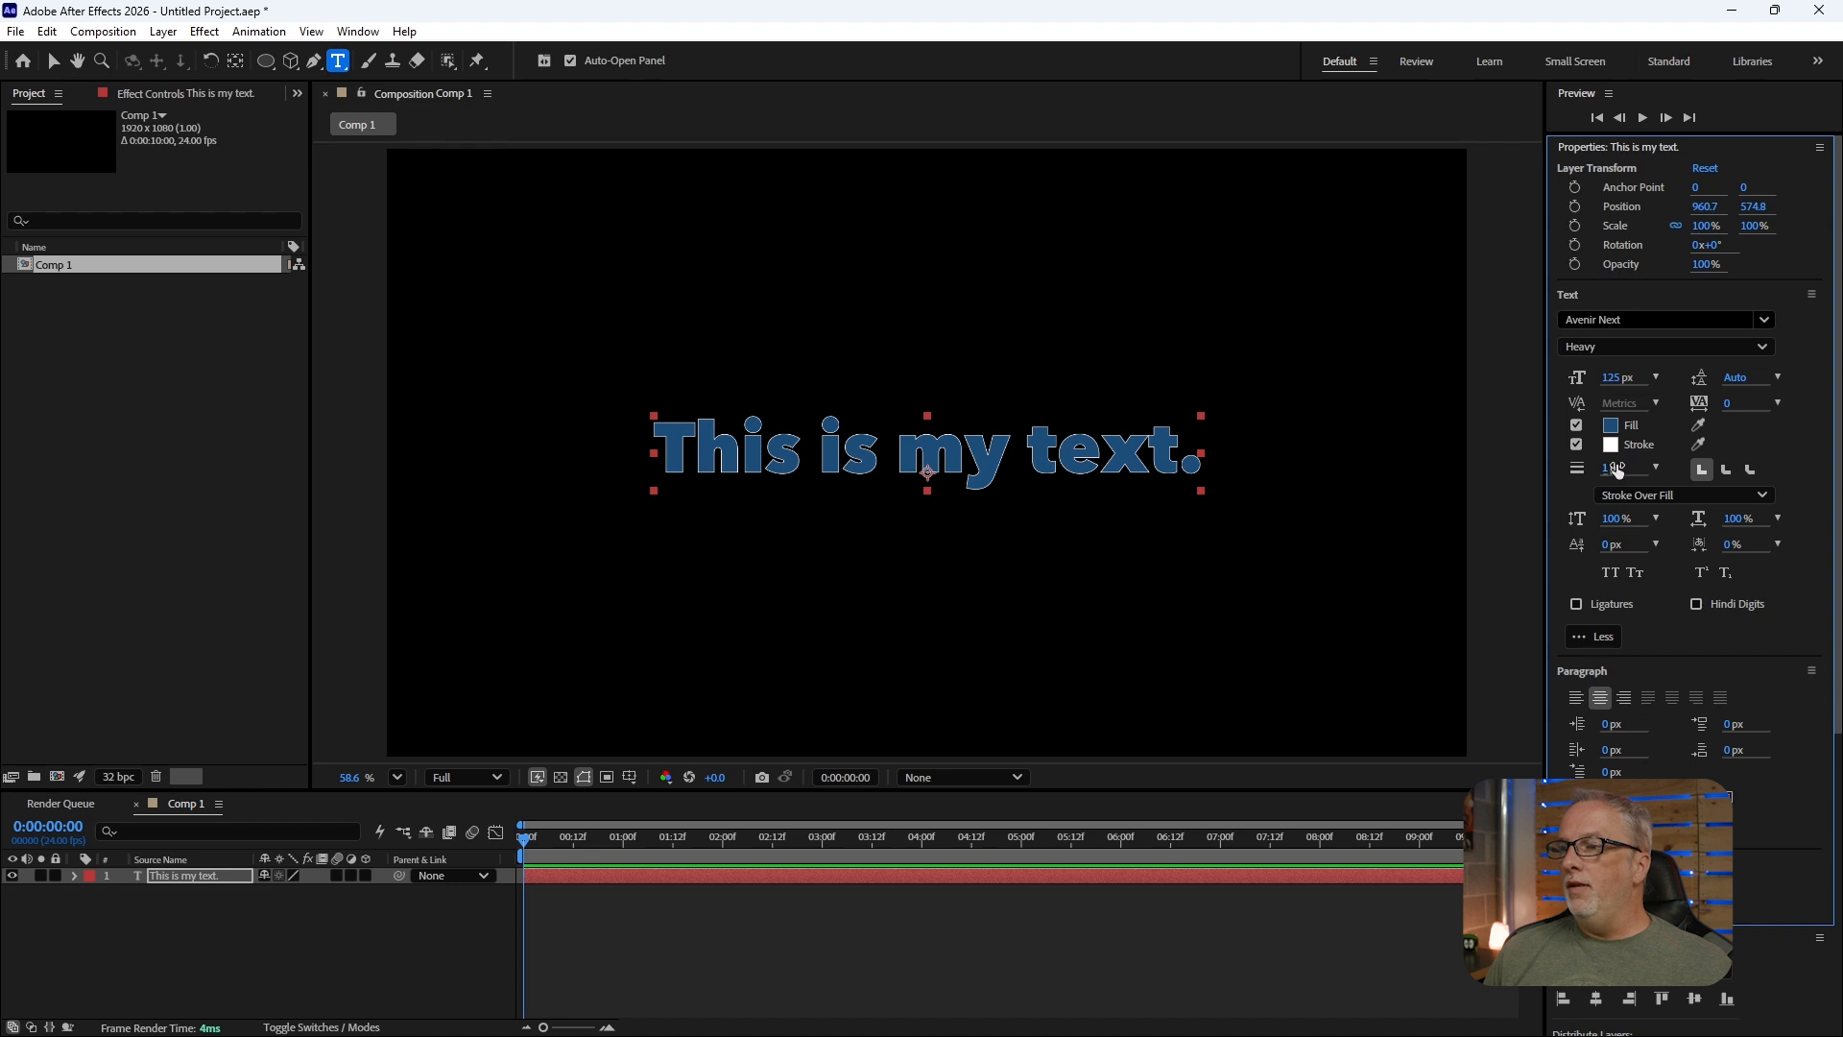
{"action": "left_click_drag", "start_coordinate": [1610, 470], "coordinate": [1621, 468]}
{"action": "left_click_drag", "start_coordinate": [1622, 468], "coordinate": [1613, 469]}
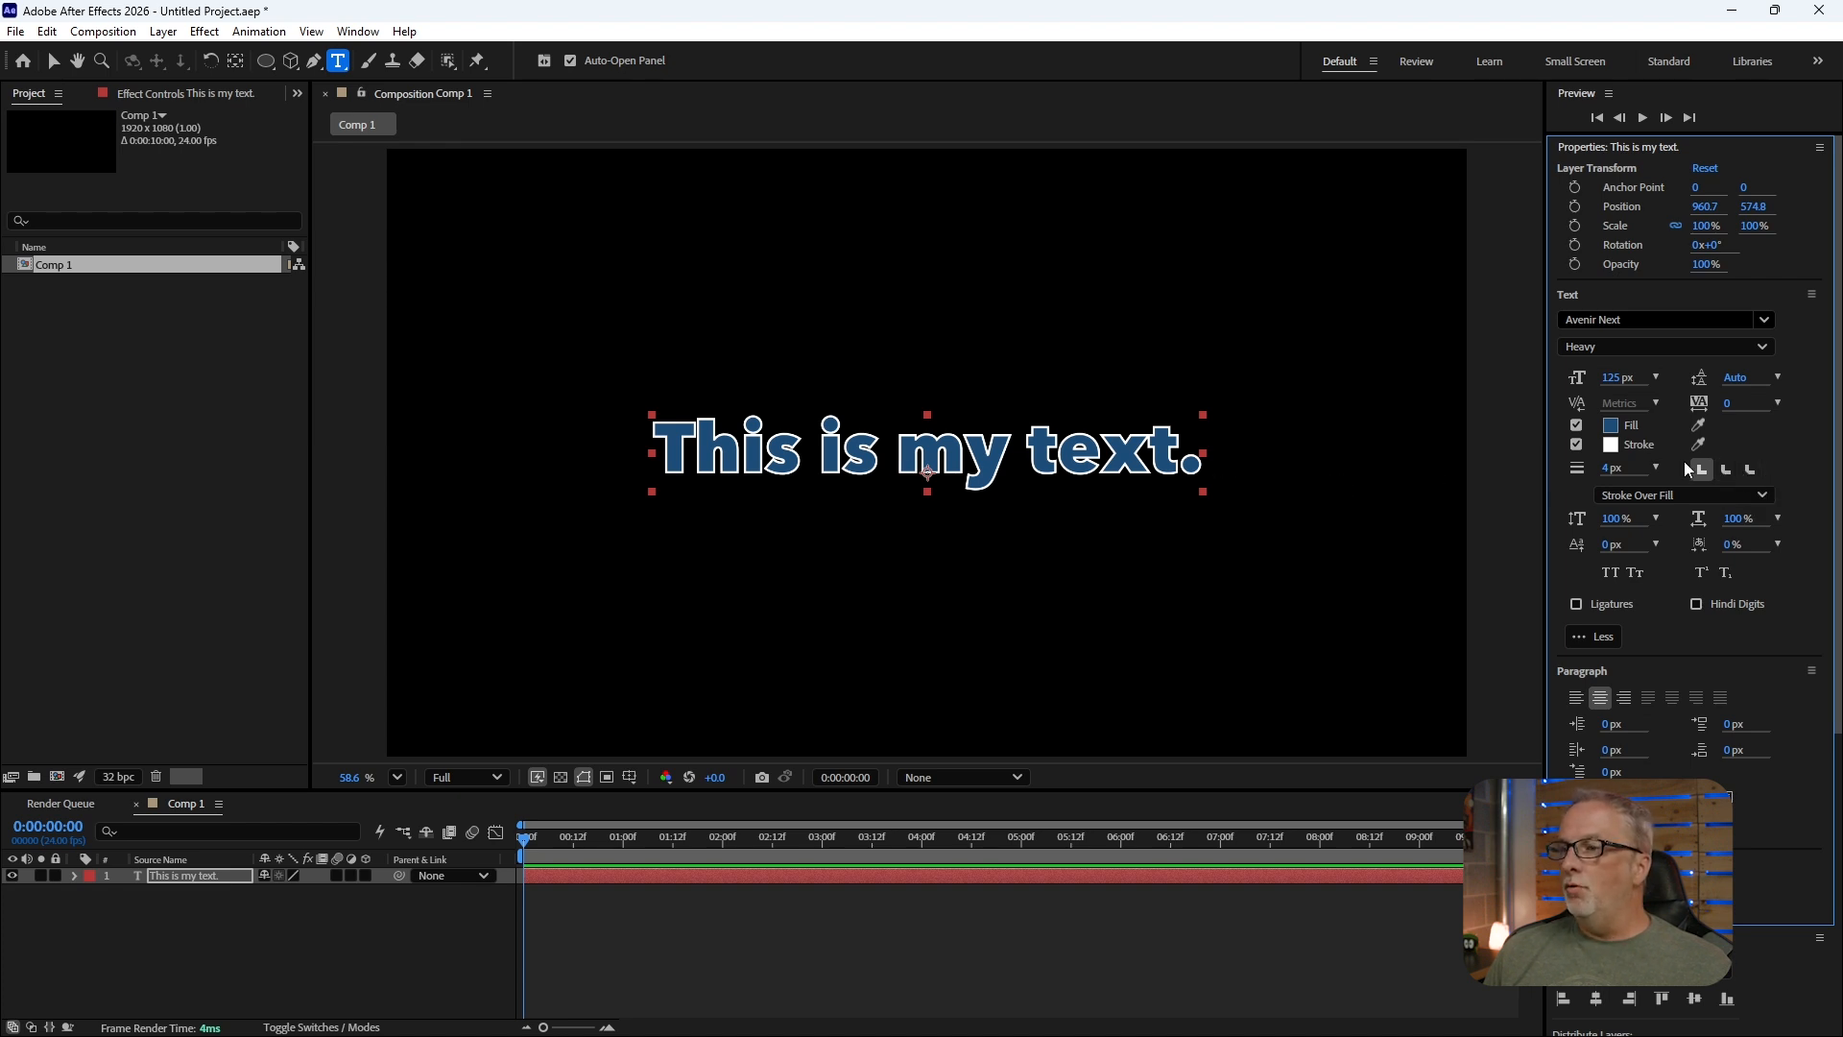
- Compare the round and bevel stroke joins with a 9 px stroke, finishing on the bevel join with a 0 px stroke width
{"action": "left_click", "coordinate": [1726, 470]}
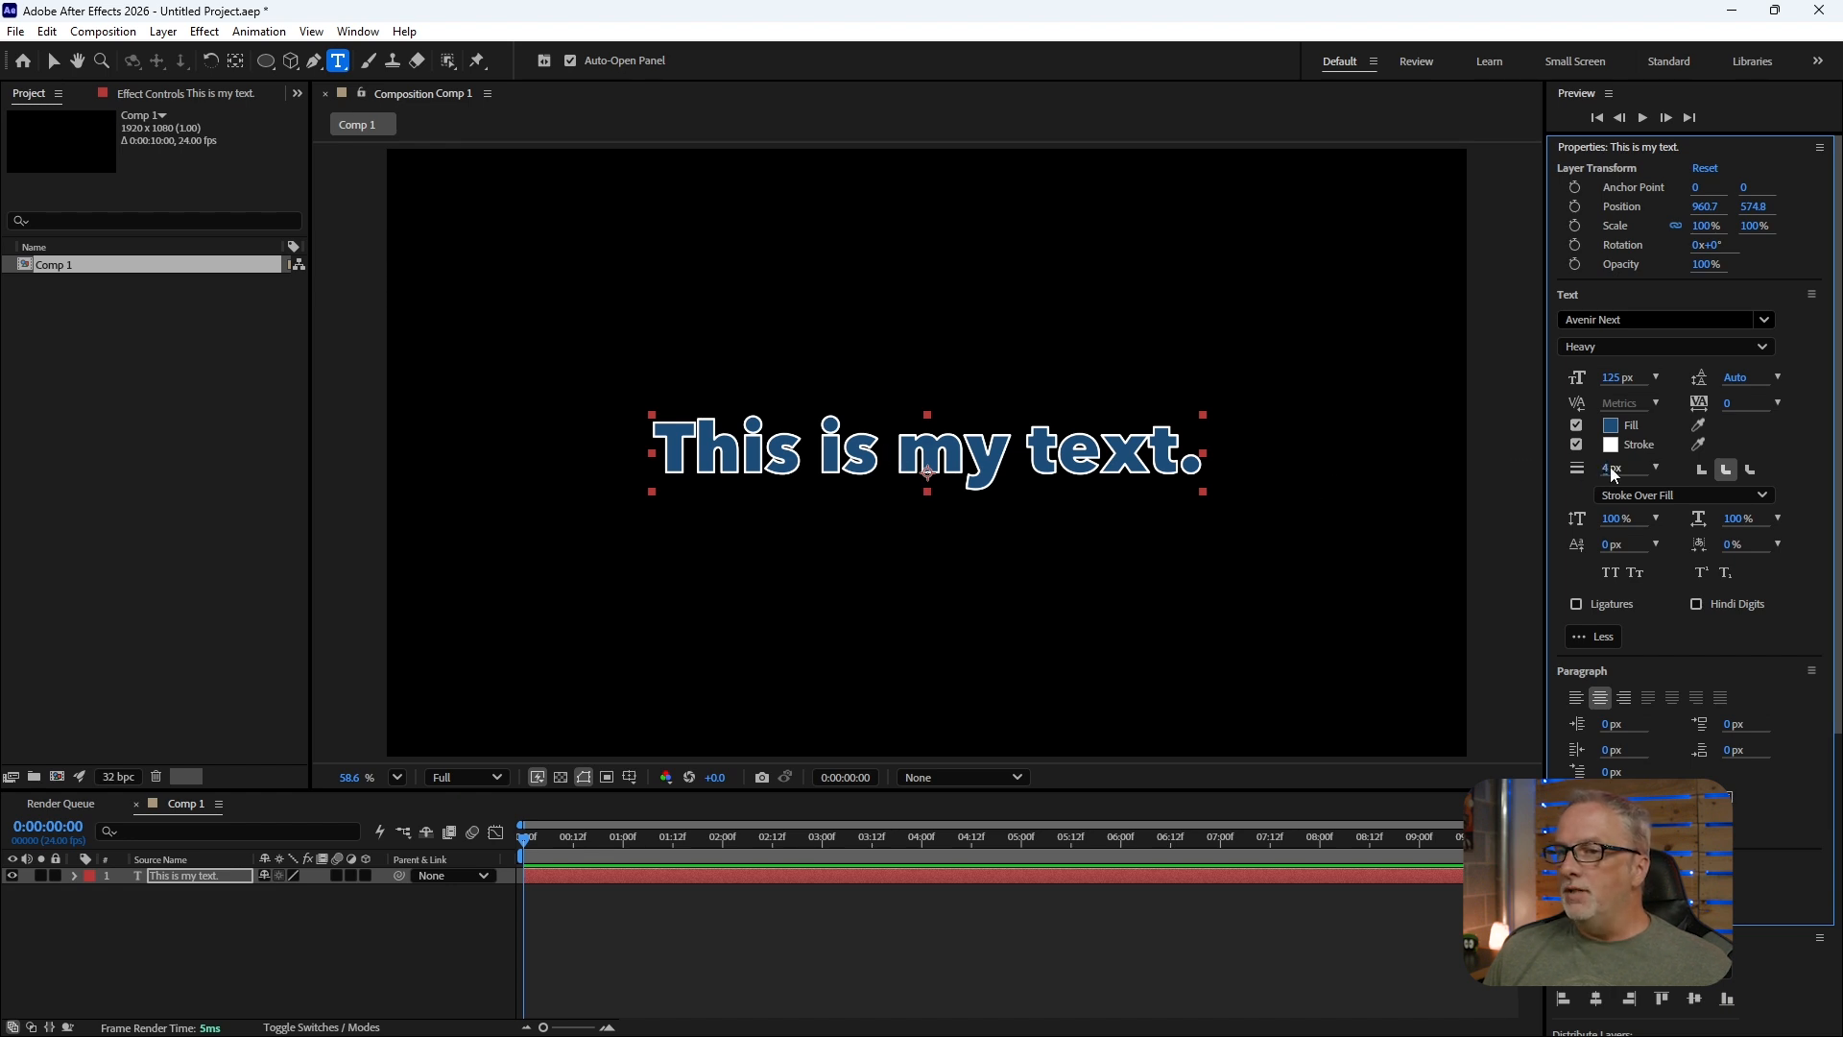
{"action": "left_click_drag", "start_coordinate": [1610, 468], "coordinate": [1622, 471]}
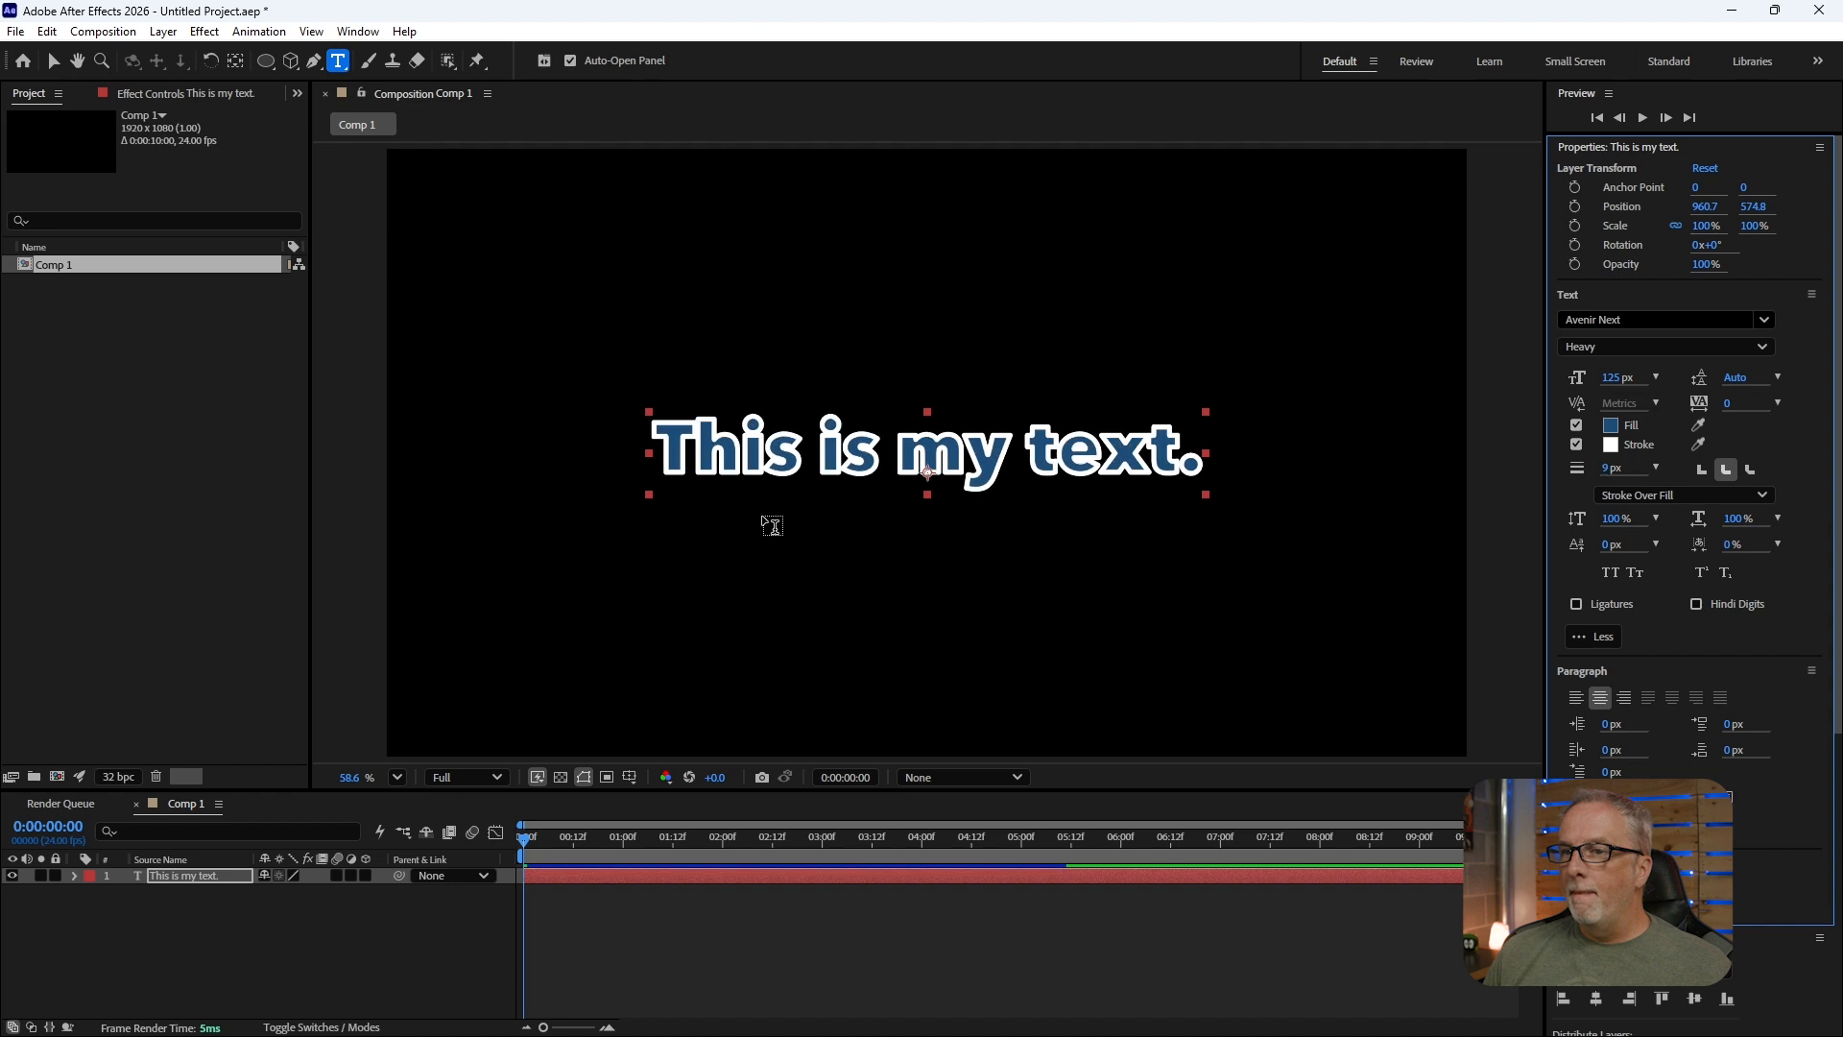
{"action": "scroll", "coordinate": [826, 472], "scroll_direction": "up", "scroll_amount": 2}
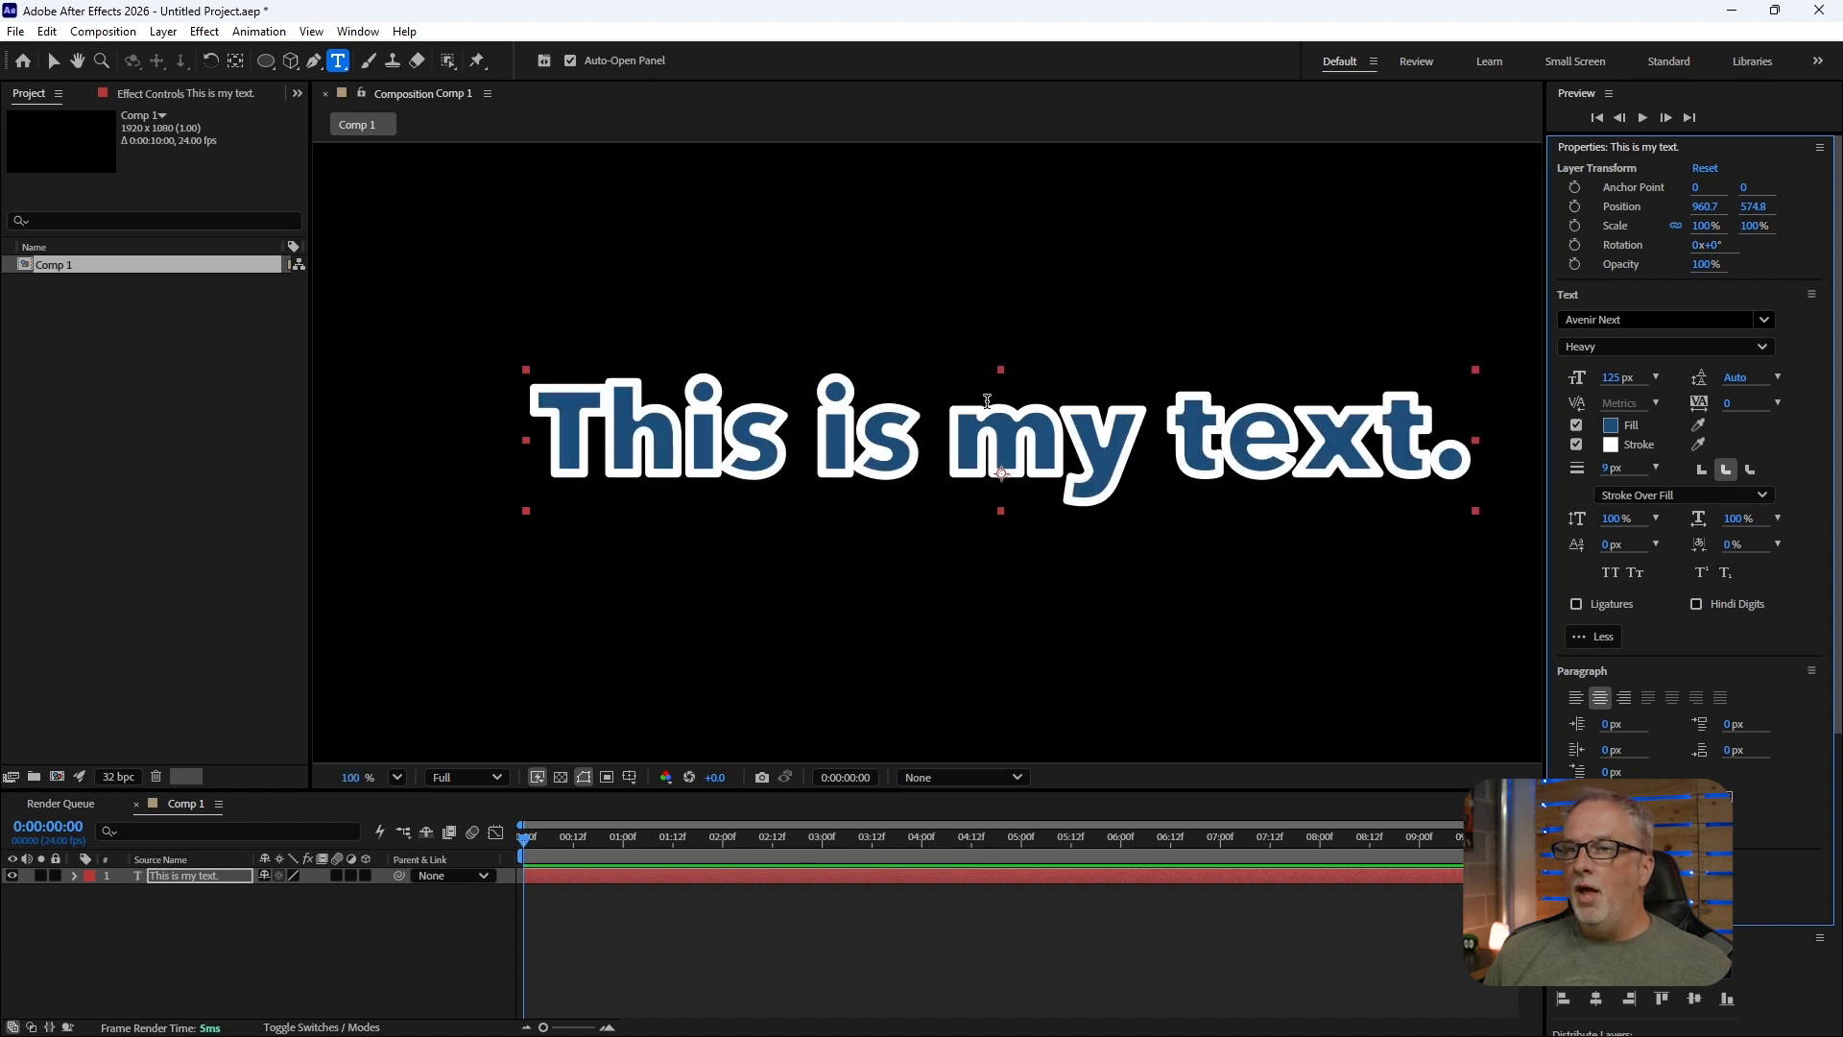
{"action": "left_click", "coordinate": [1753, 471]}
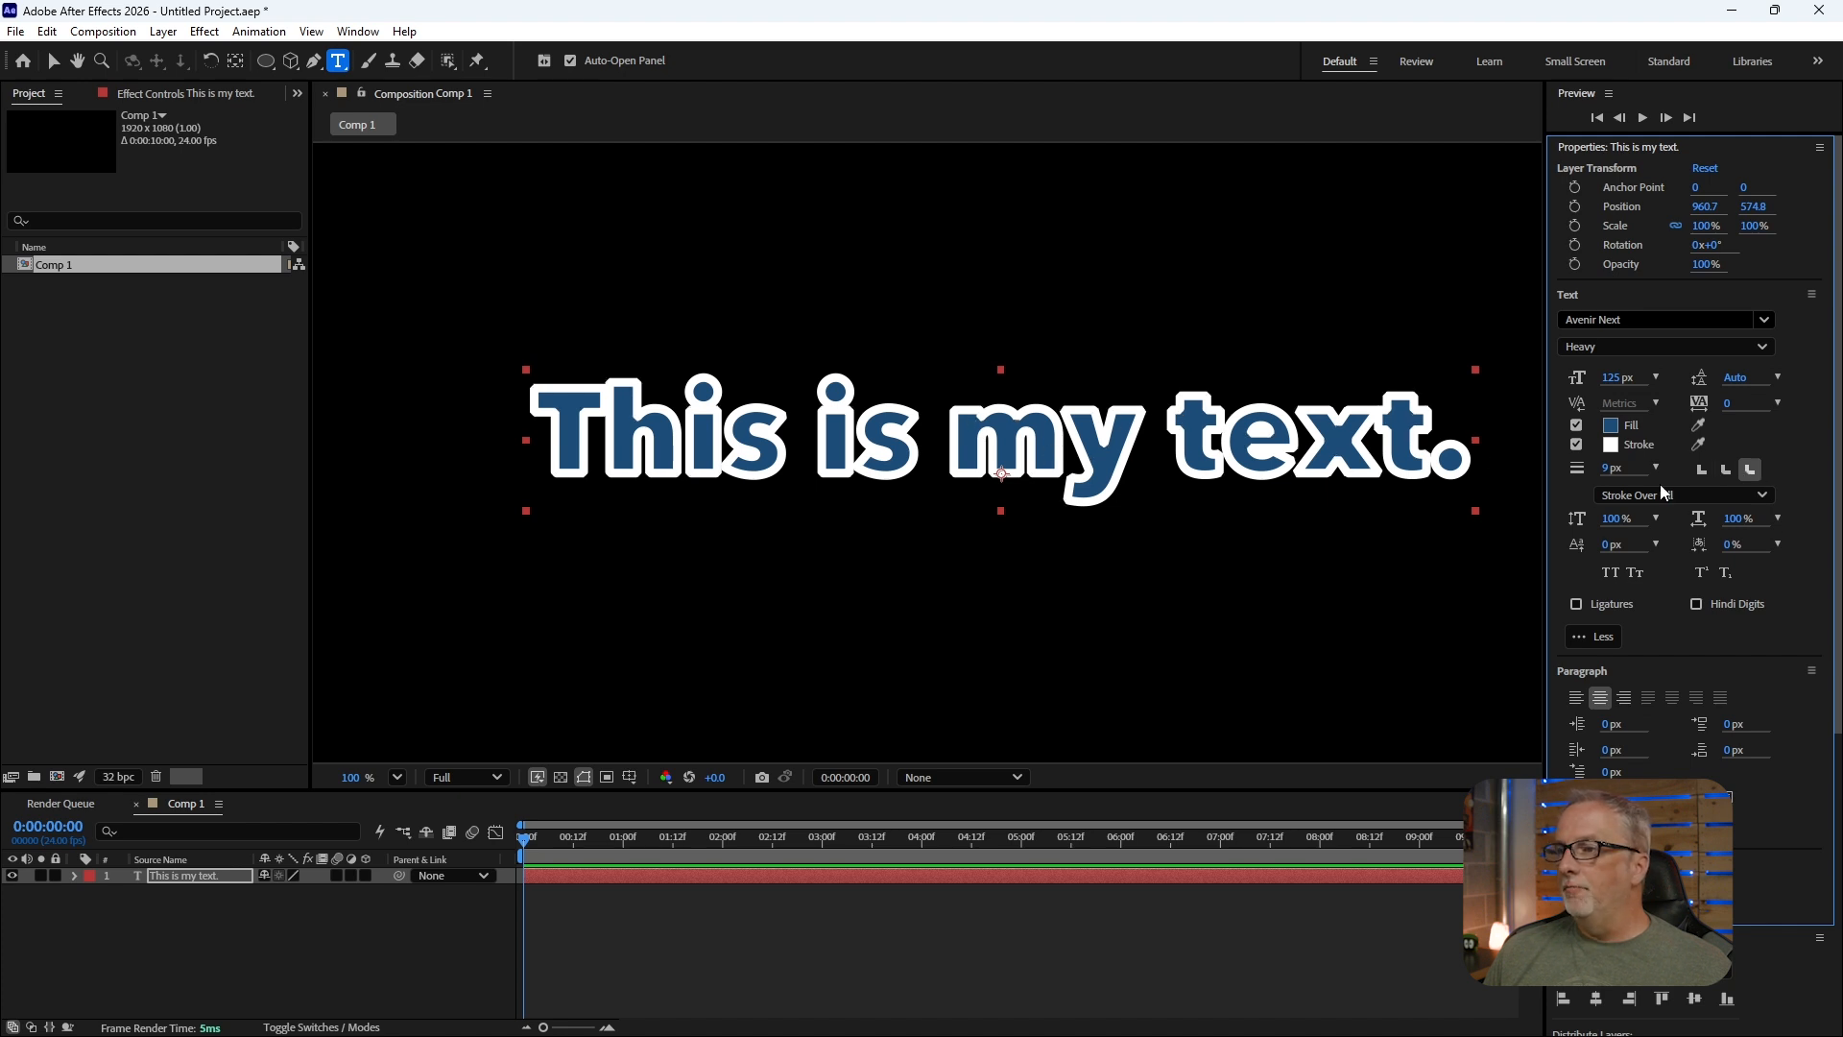
{"action": "left_click_drag", "start_coordinate": [1610, 468], "coordinate": [1561, 469]}
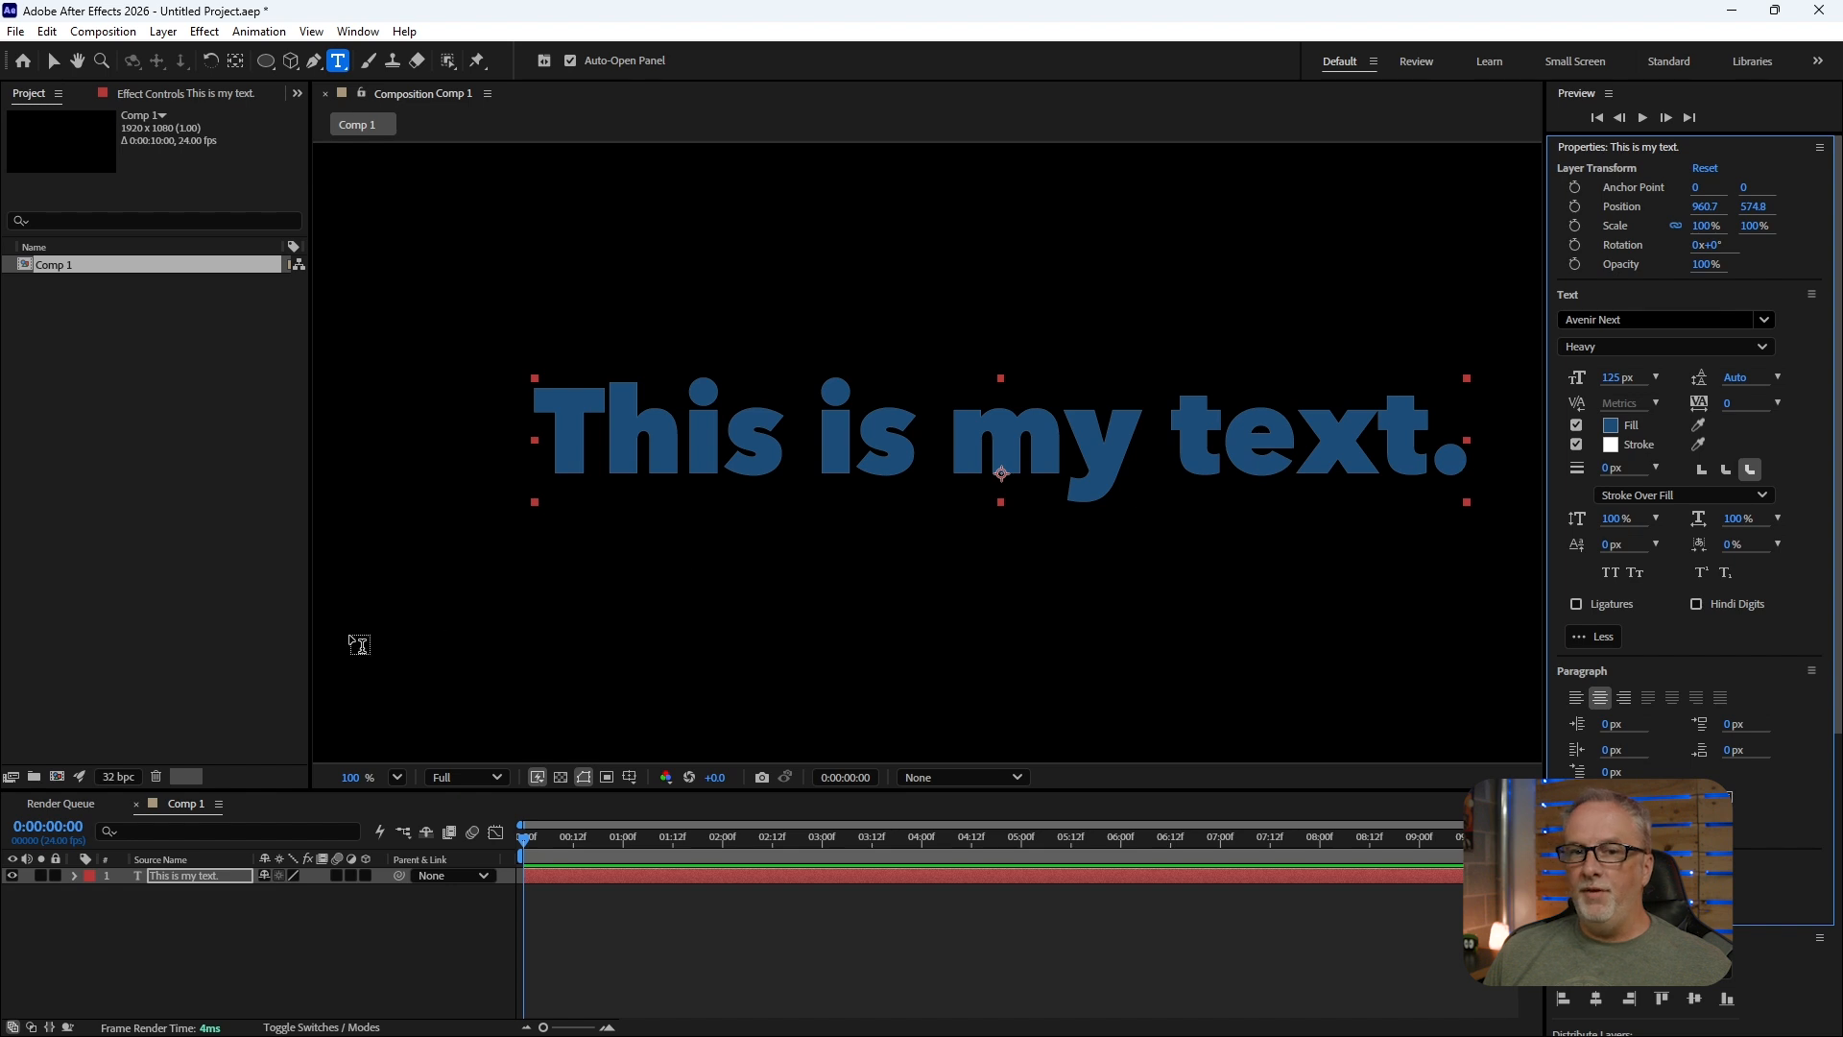
- Try stretching the text with the character scale settings, and undo the stretching
{"action": "left_click", "coordinate": [398, 778]}
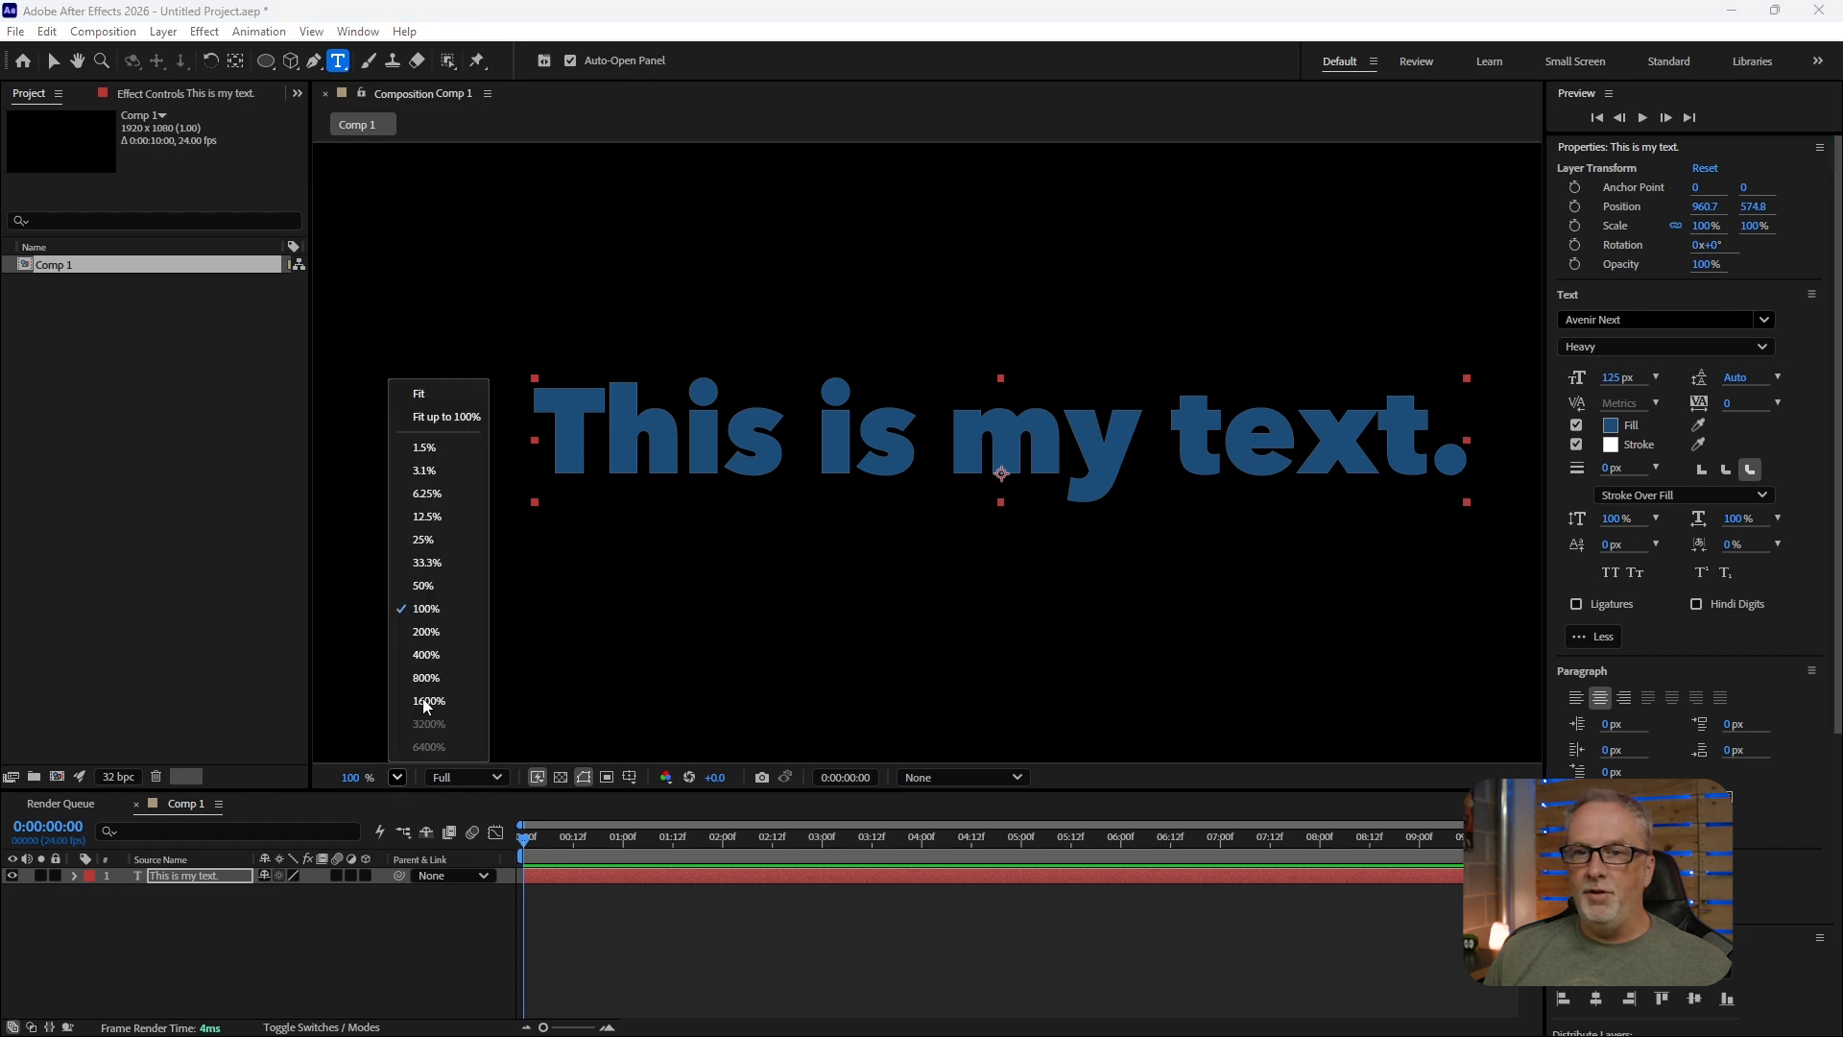
{"action": "left_click", "coordinate": [440, 585]}
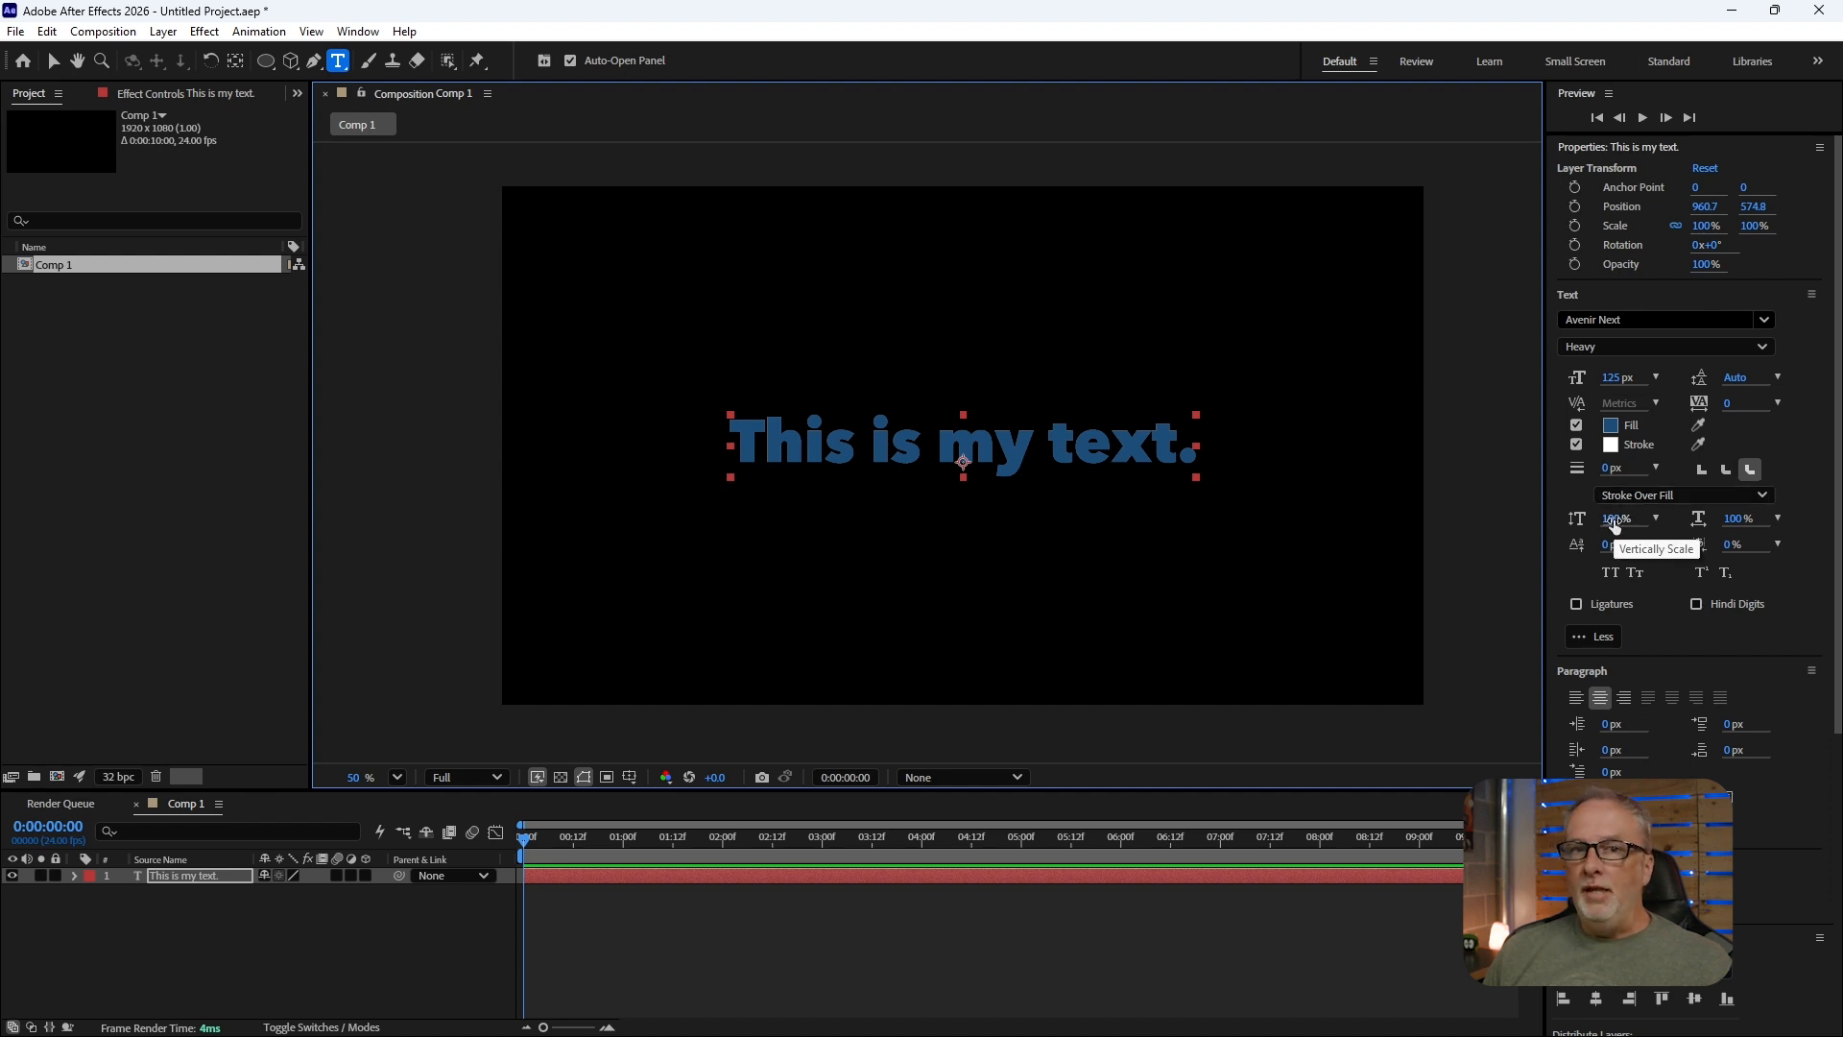
{"action": "left_click_drag", "start_coordinate": [1615, 526], "coordinate": [1759, 523]}
{"action": "key", "text": "ctrl+z"}
{"action": "key", "text": "ctrl+z"}
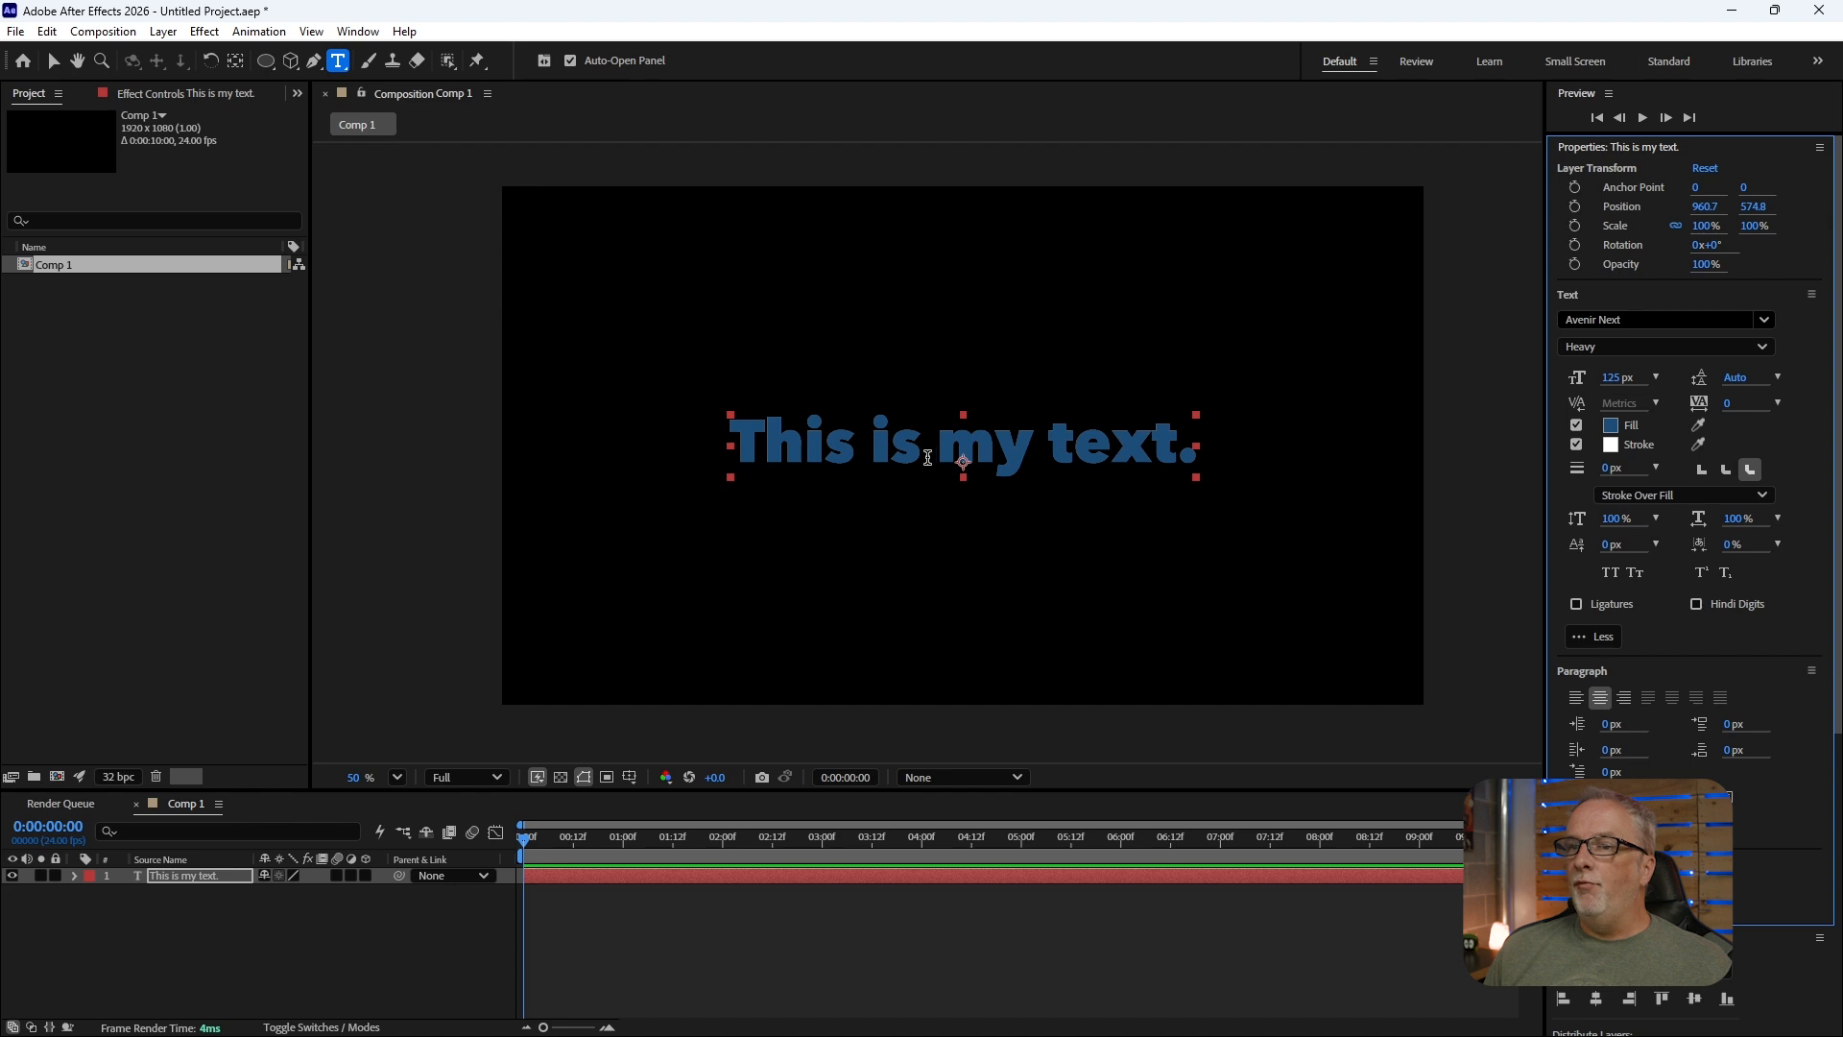
- Try a baseline shift on the "s" in "is", finishing at 0 px
{"action": "left_click", "coordinate": [894, 447]}
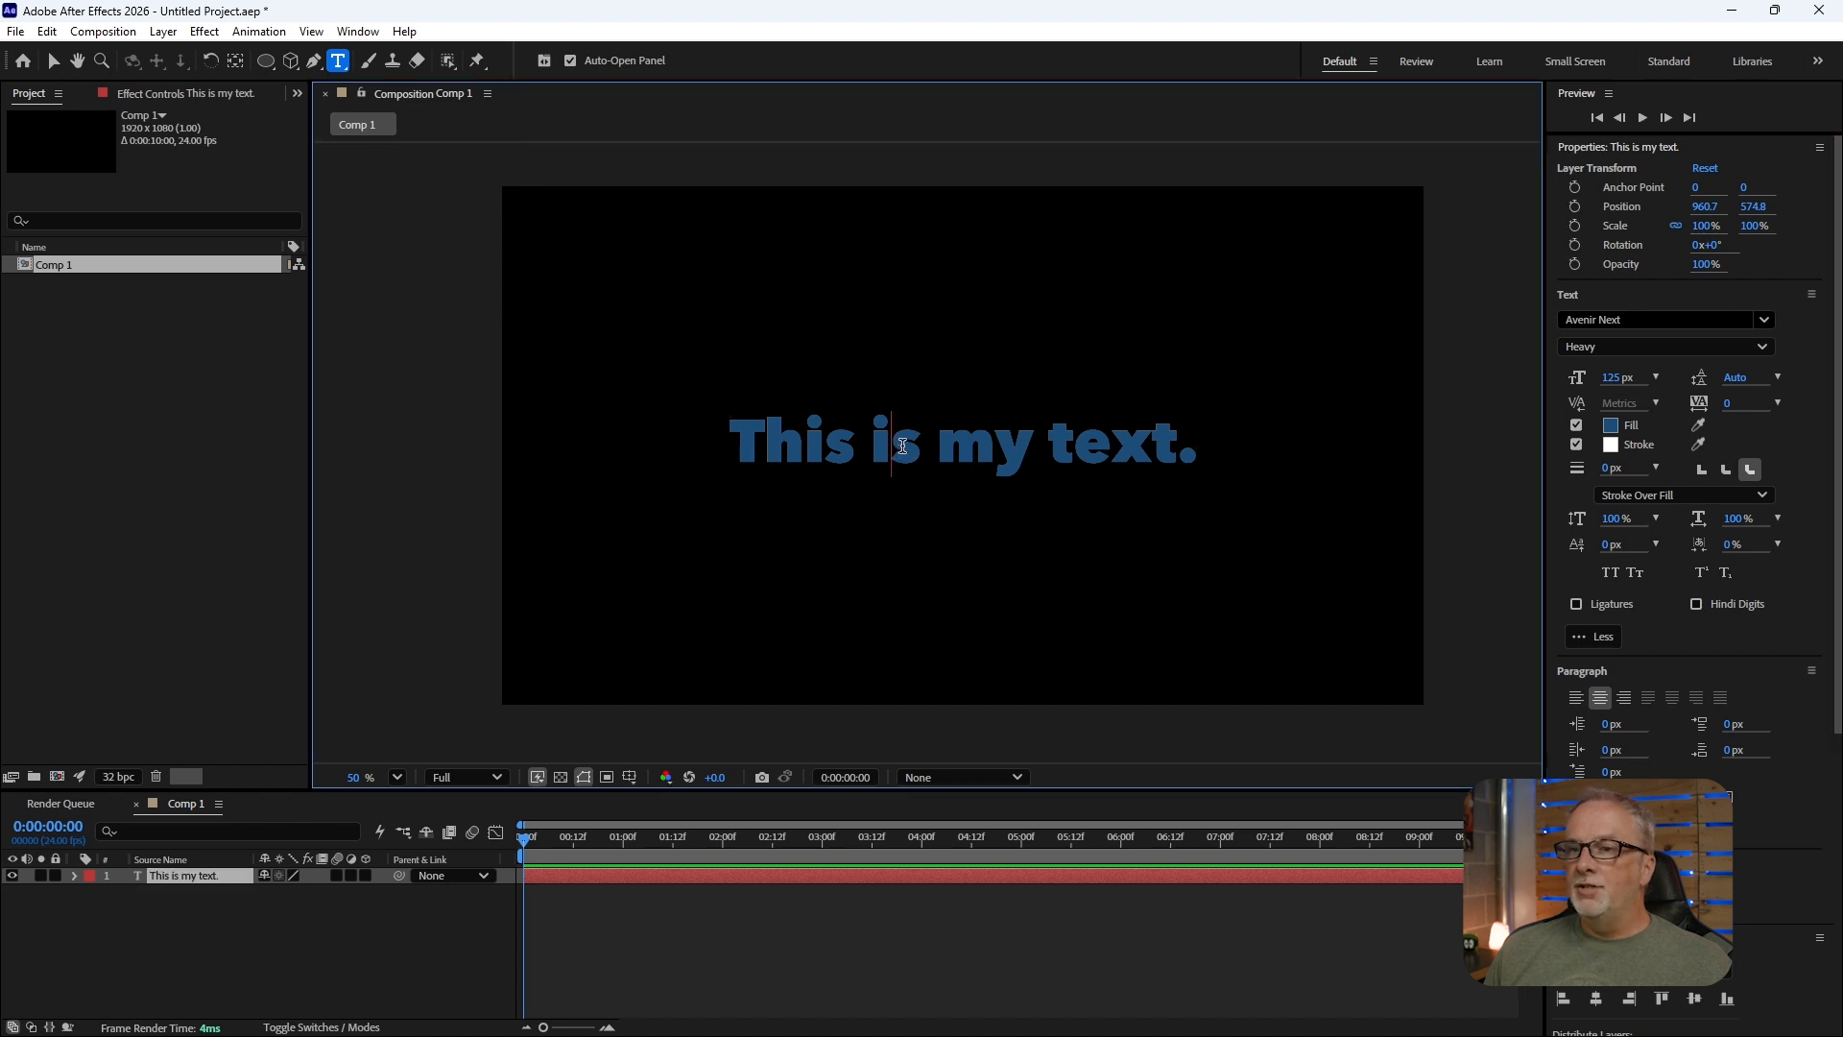
{"action": "left_click_drag", "start_coordinate": [894, 447], "coordinate": [914, 447]}
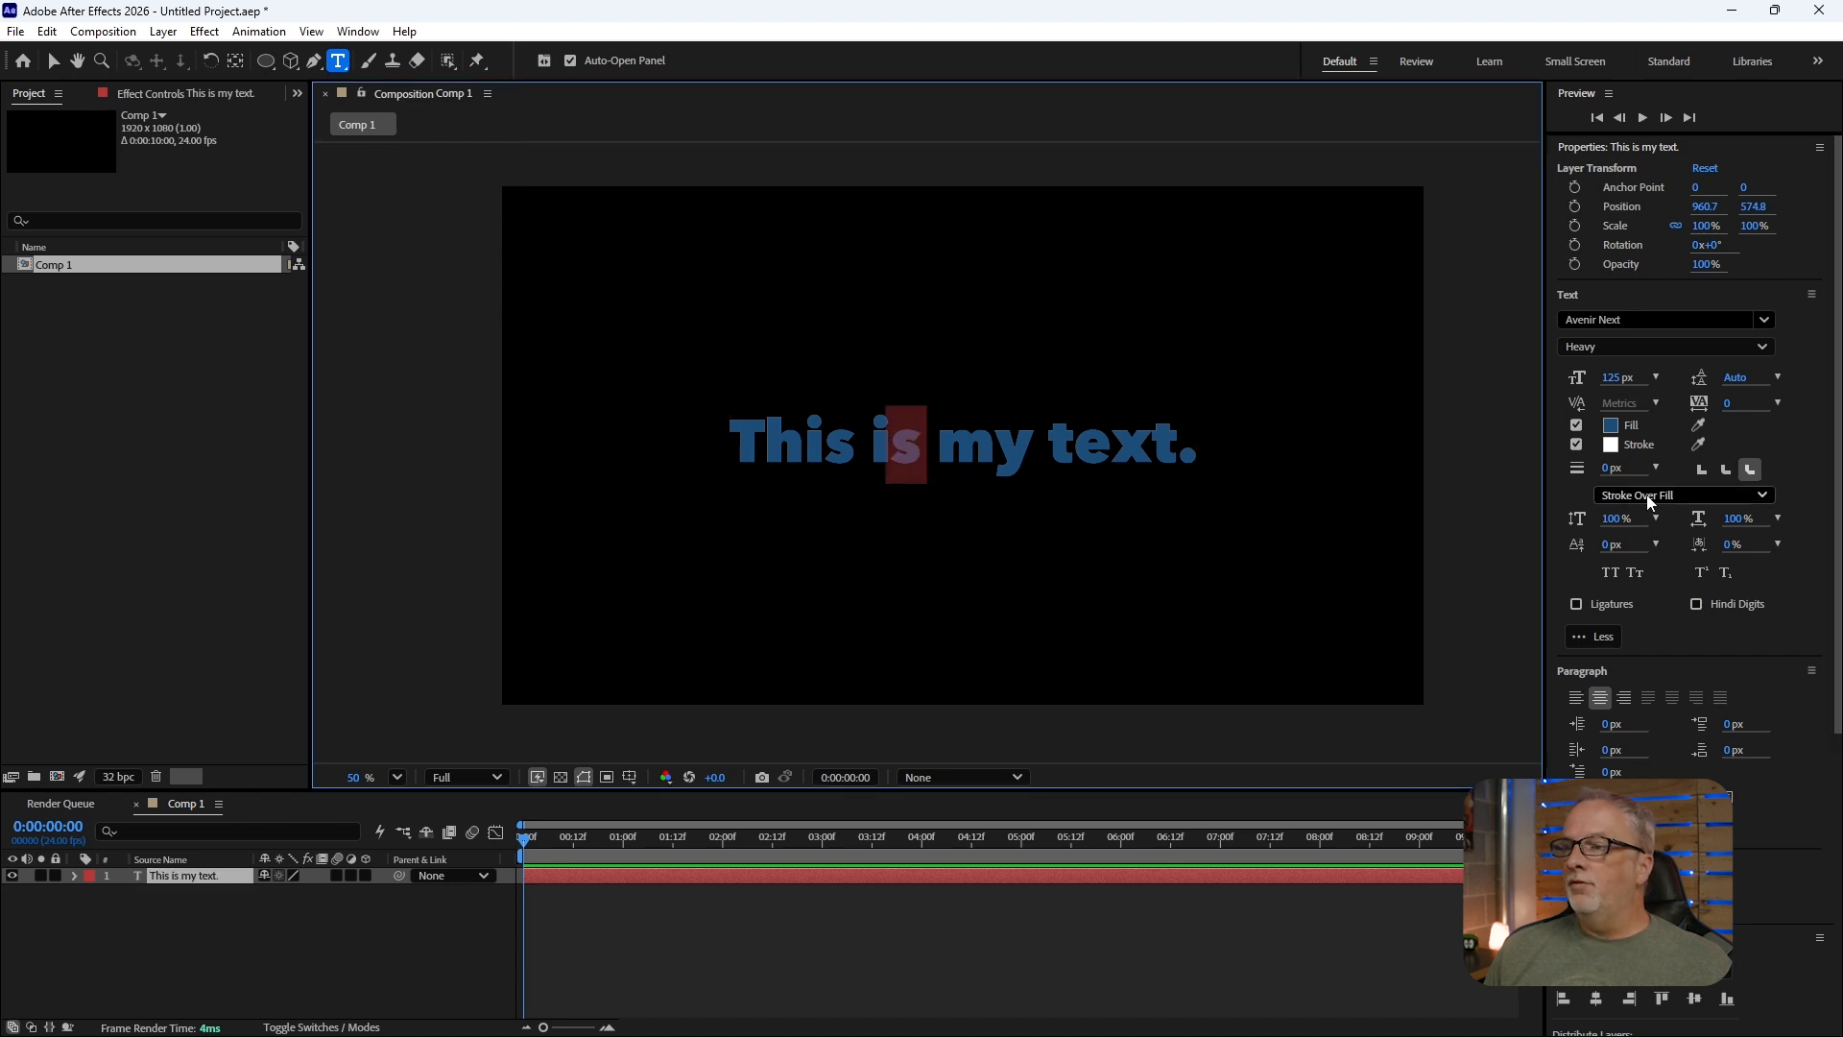
{"action": "mouse_move", "coordinate": [1613, 544]}
{"action": "left_mouse_down"}
{"action": "mouse_move", "coordinate": [1655, 546]}
{"action": "mouse_move", "coordinate": [1584, 549]}
{"action": "mouse_move", "coordinate": [1611, 545]}
{"action": "left_mouse_up"}
{"action": "left_click", "coordinate": [1617, 543]}
{"action": "type", "text": "0"}
{"action": "key", "text": "Return"}
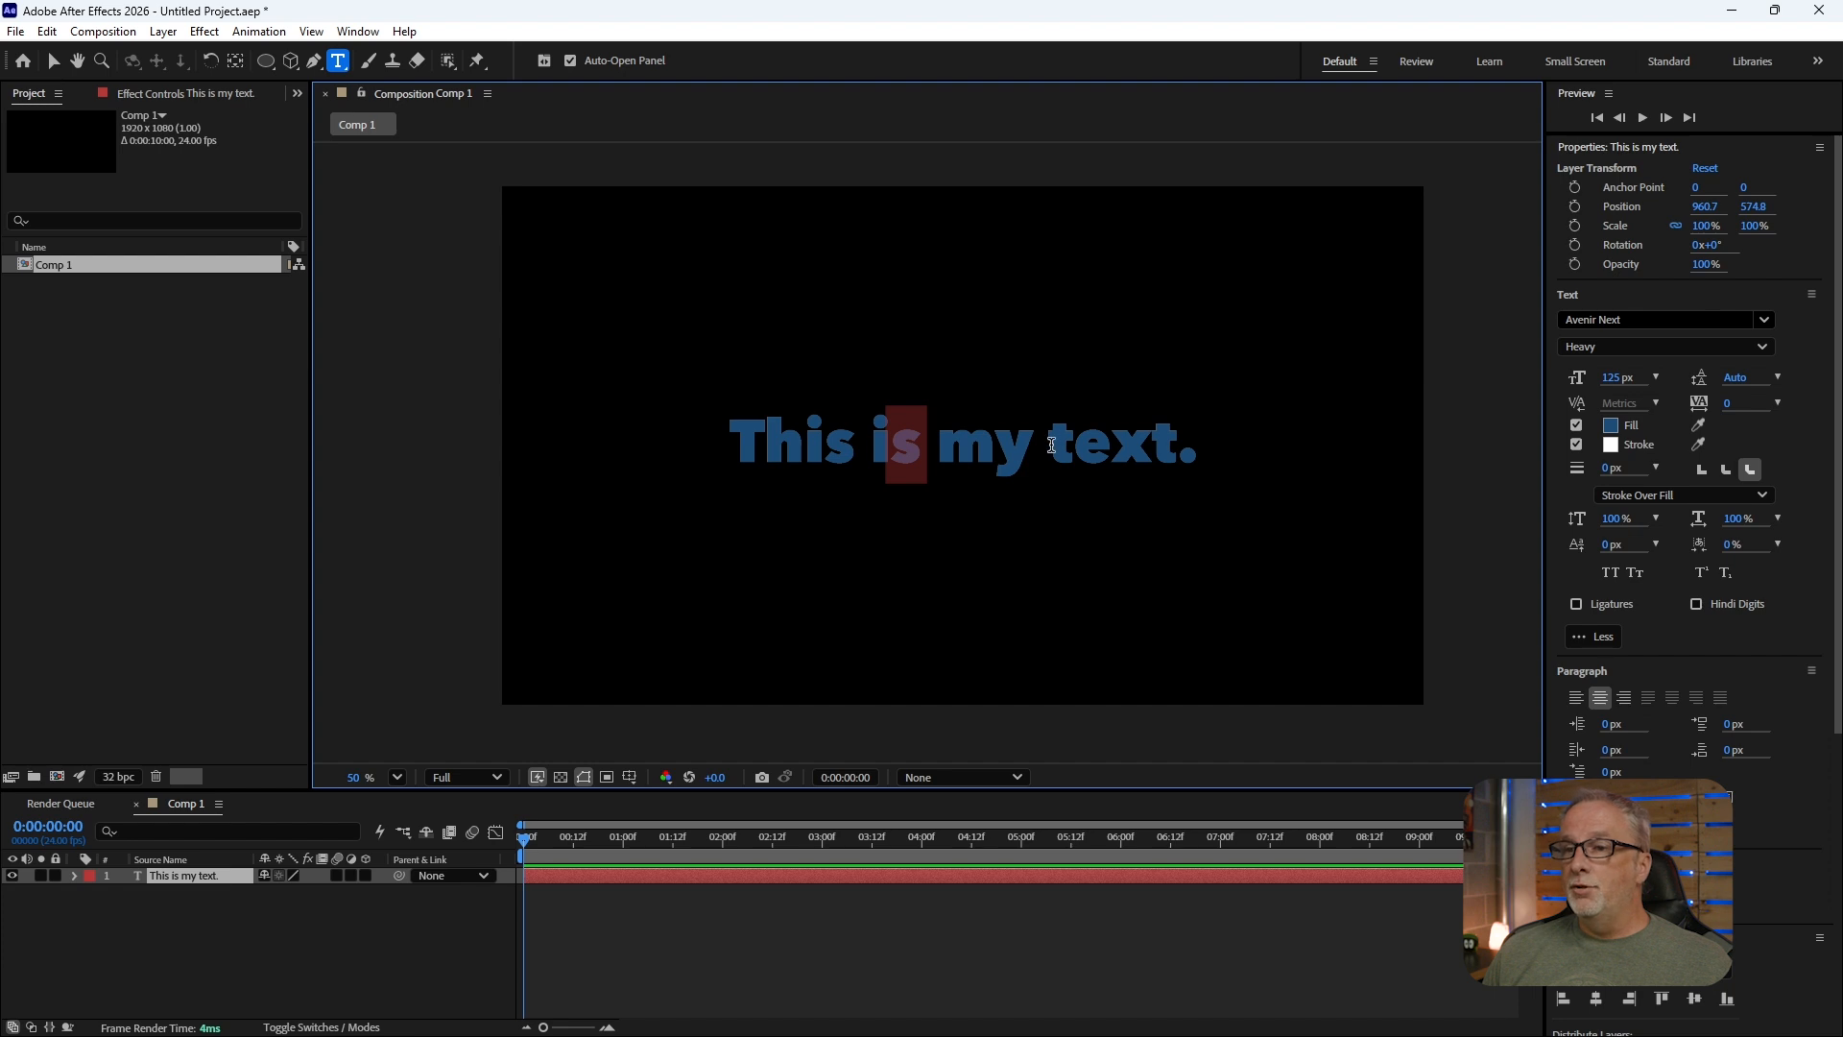
- Try the Tsume setting on the letters "te" in "text", finishing at 0%
{"action": "left_click_drag", "start_coordinate": [1047, 442], "coordinate": [1103, 441]}
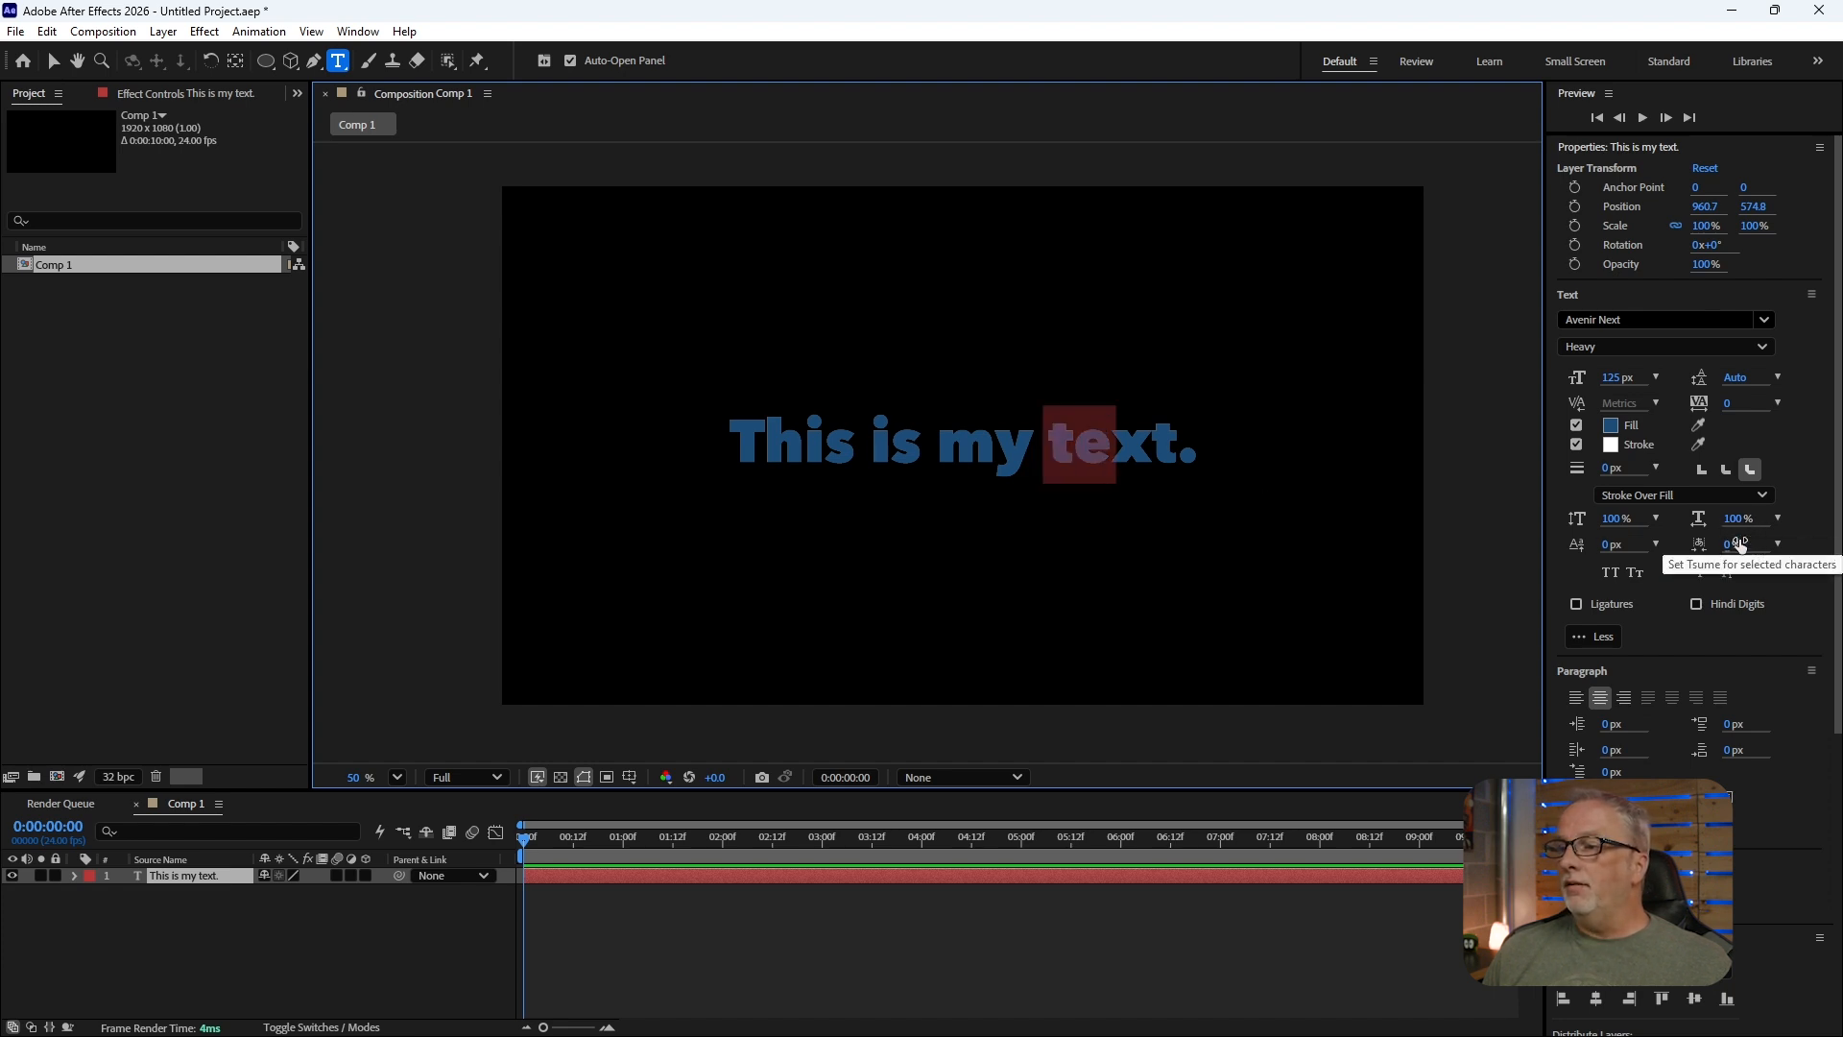
{"action": "left_click_drag", "start_coordinate": [1732, 544], "coordinate": [1658, 547]}
{"action": "key", "text": "Escape"}
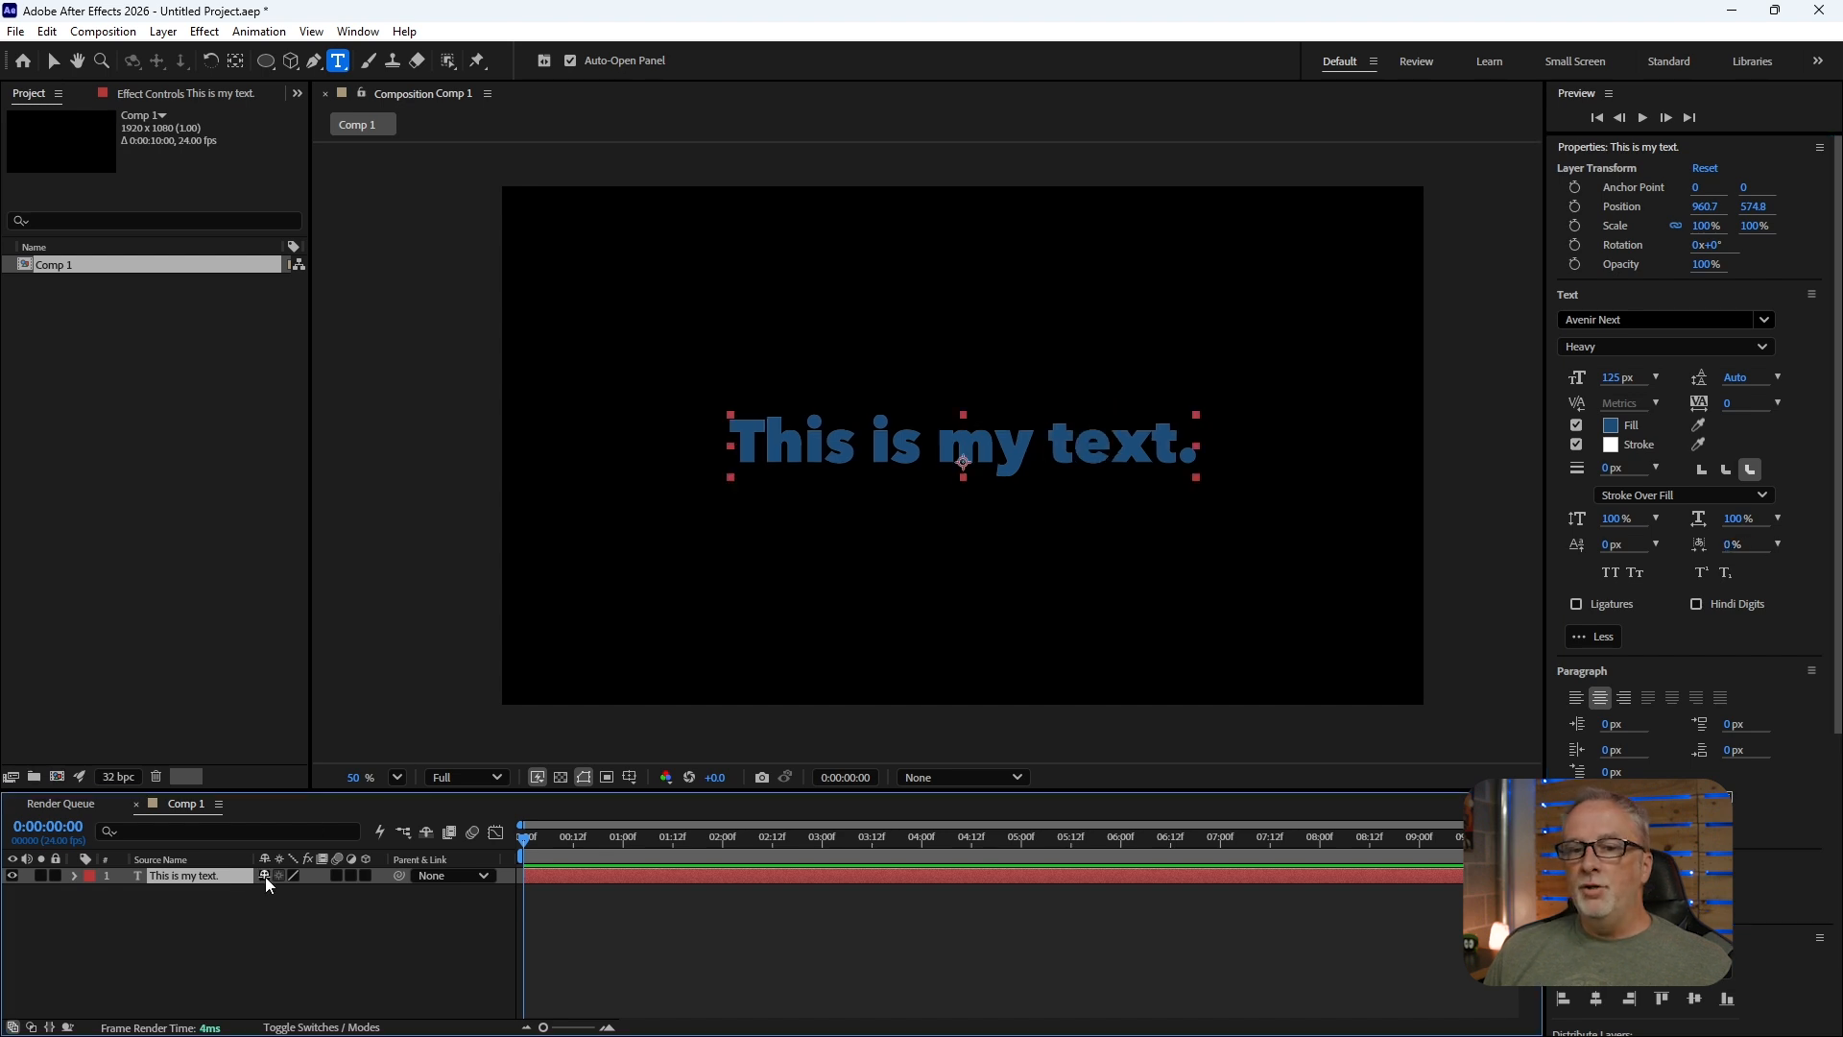
- Try All Caps and Small Caps on the text layer, finishing with both turned off
{"action": "left_click", "coordinate": [1610, 573]}
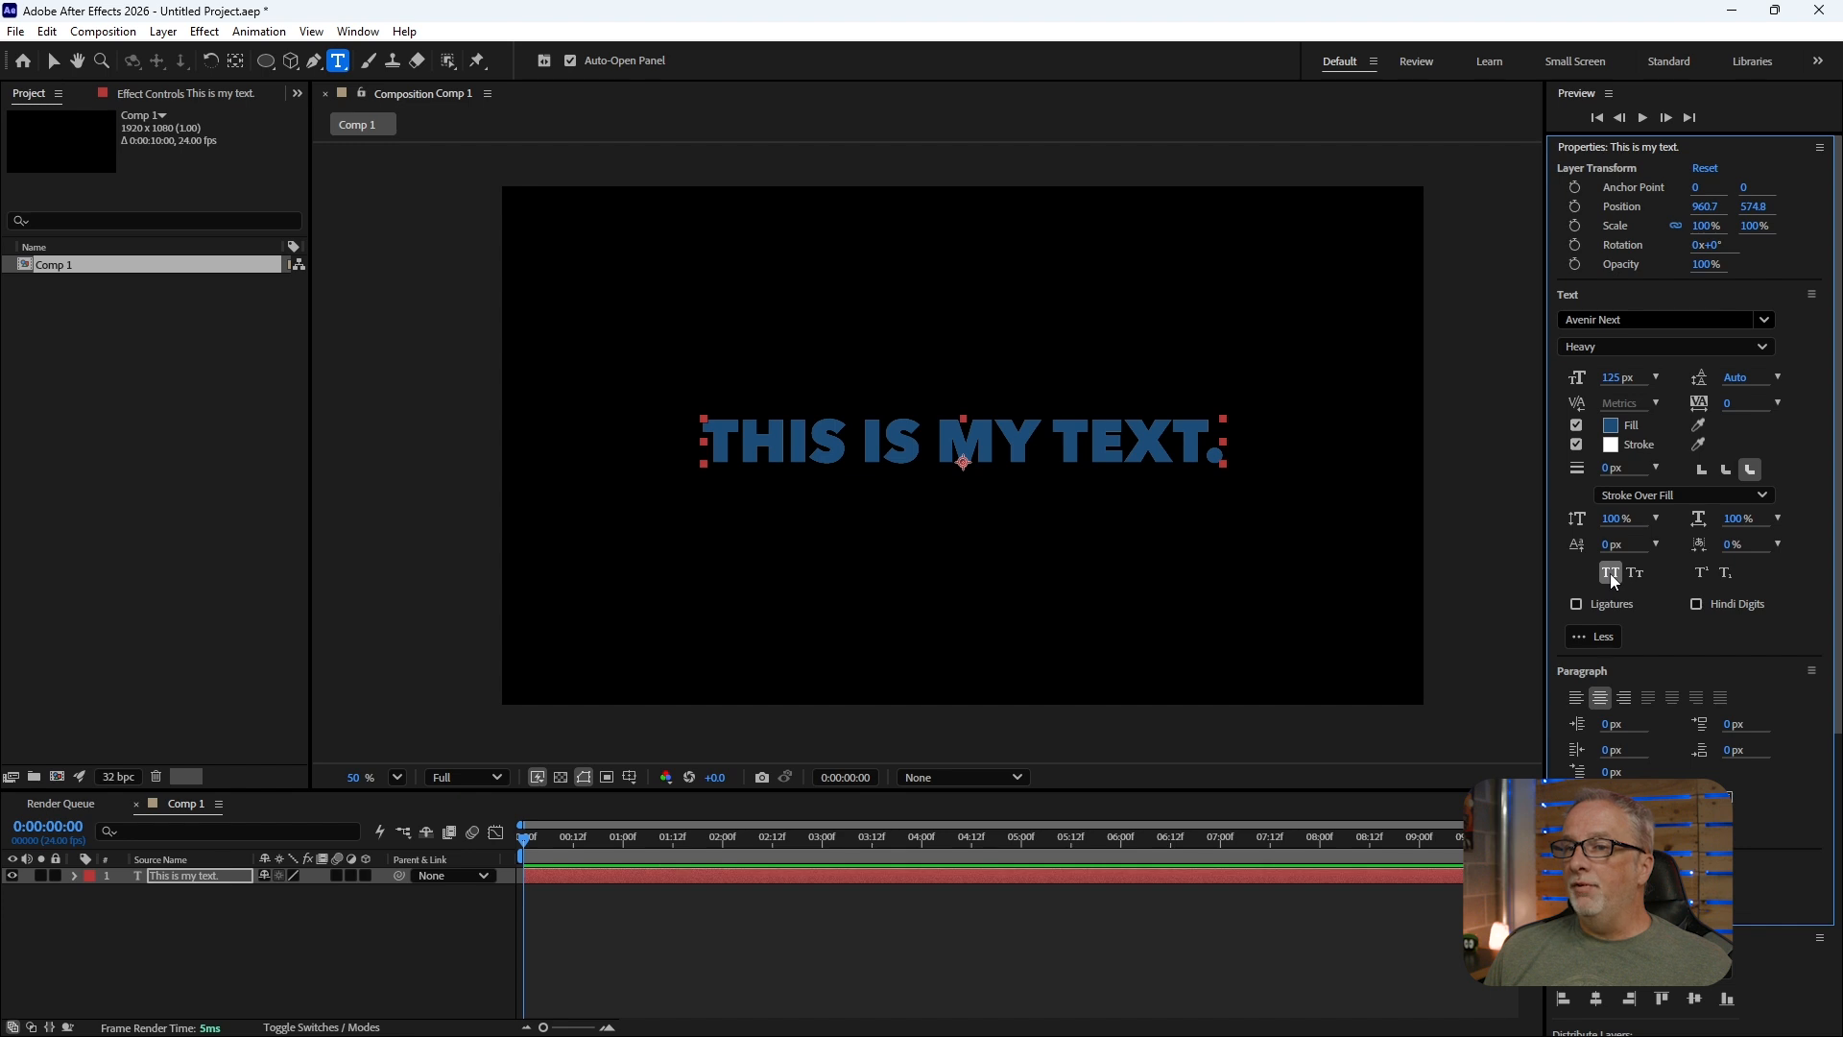
{"action": "left_click", "coordinate": [1634, 573]}
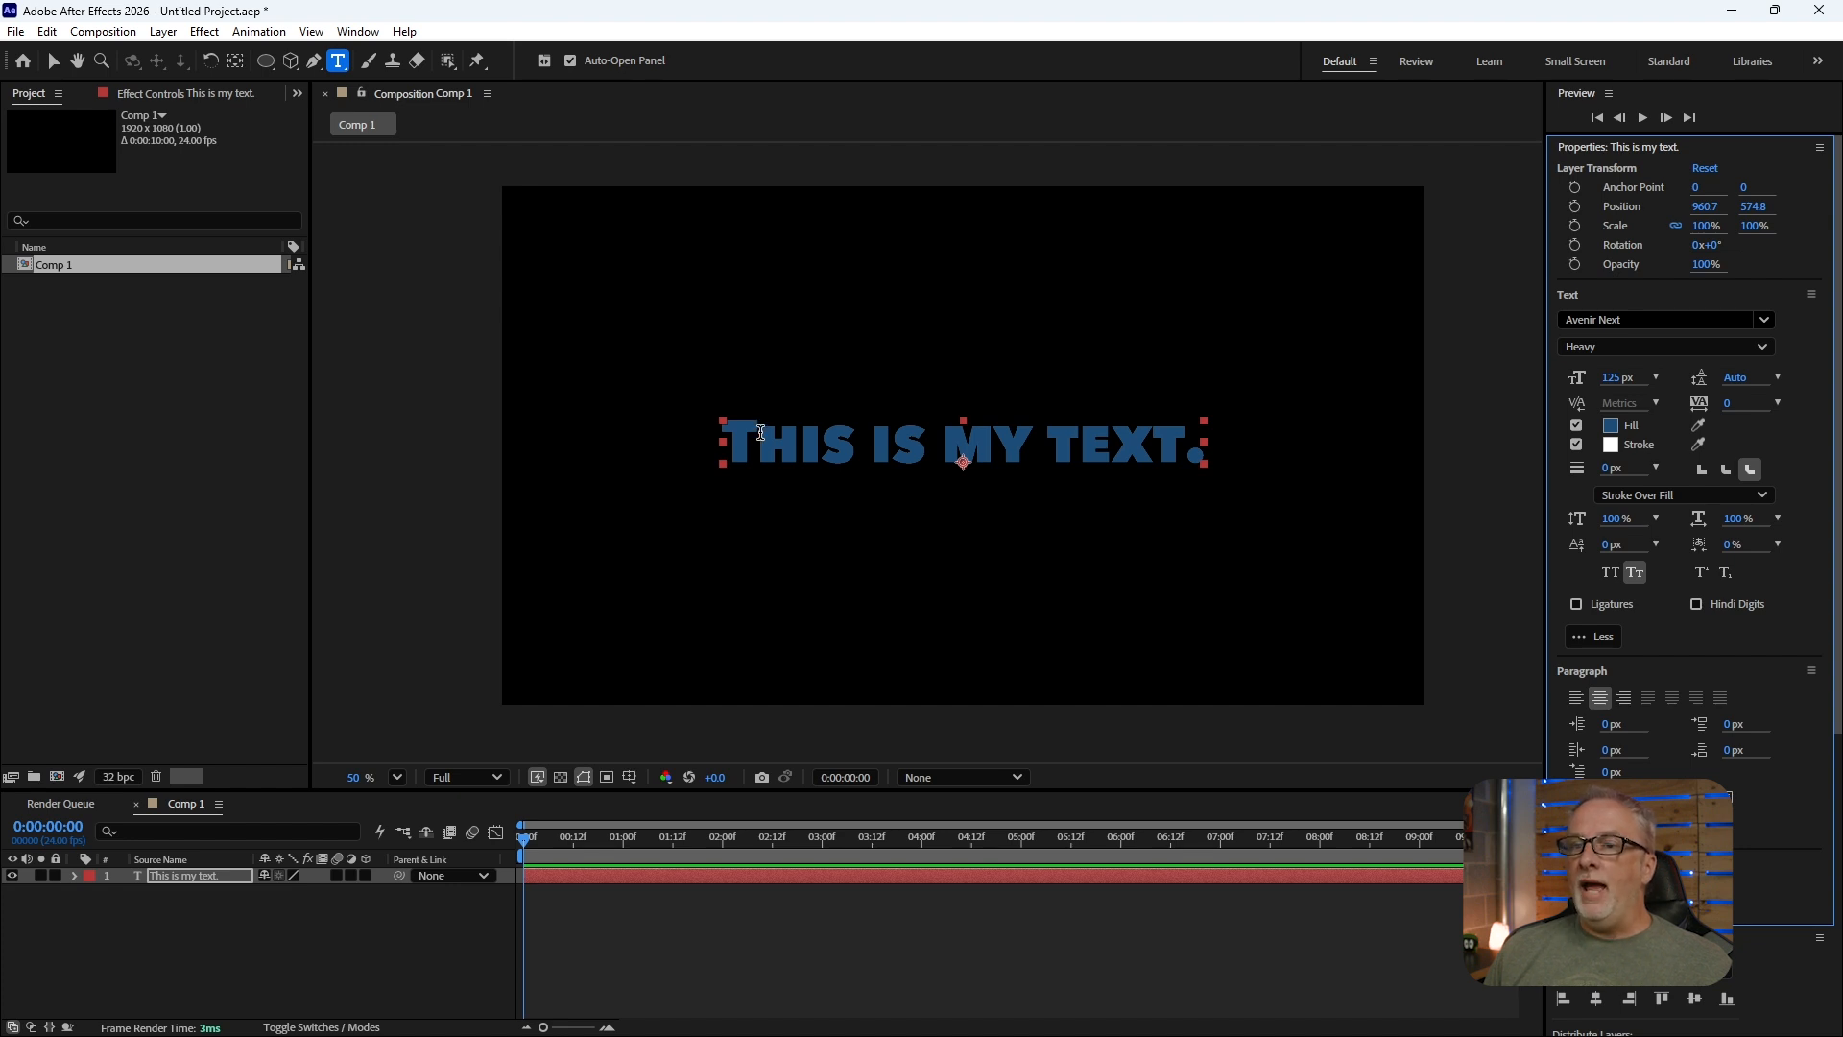
{"action": "left_click", "coordinate": [1635, 572]}
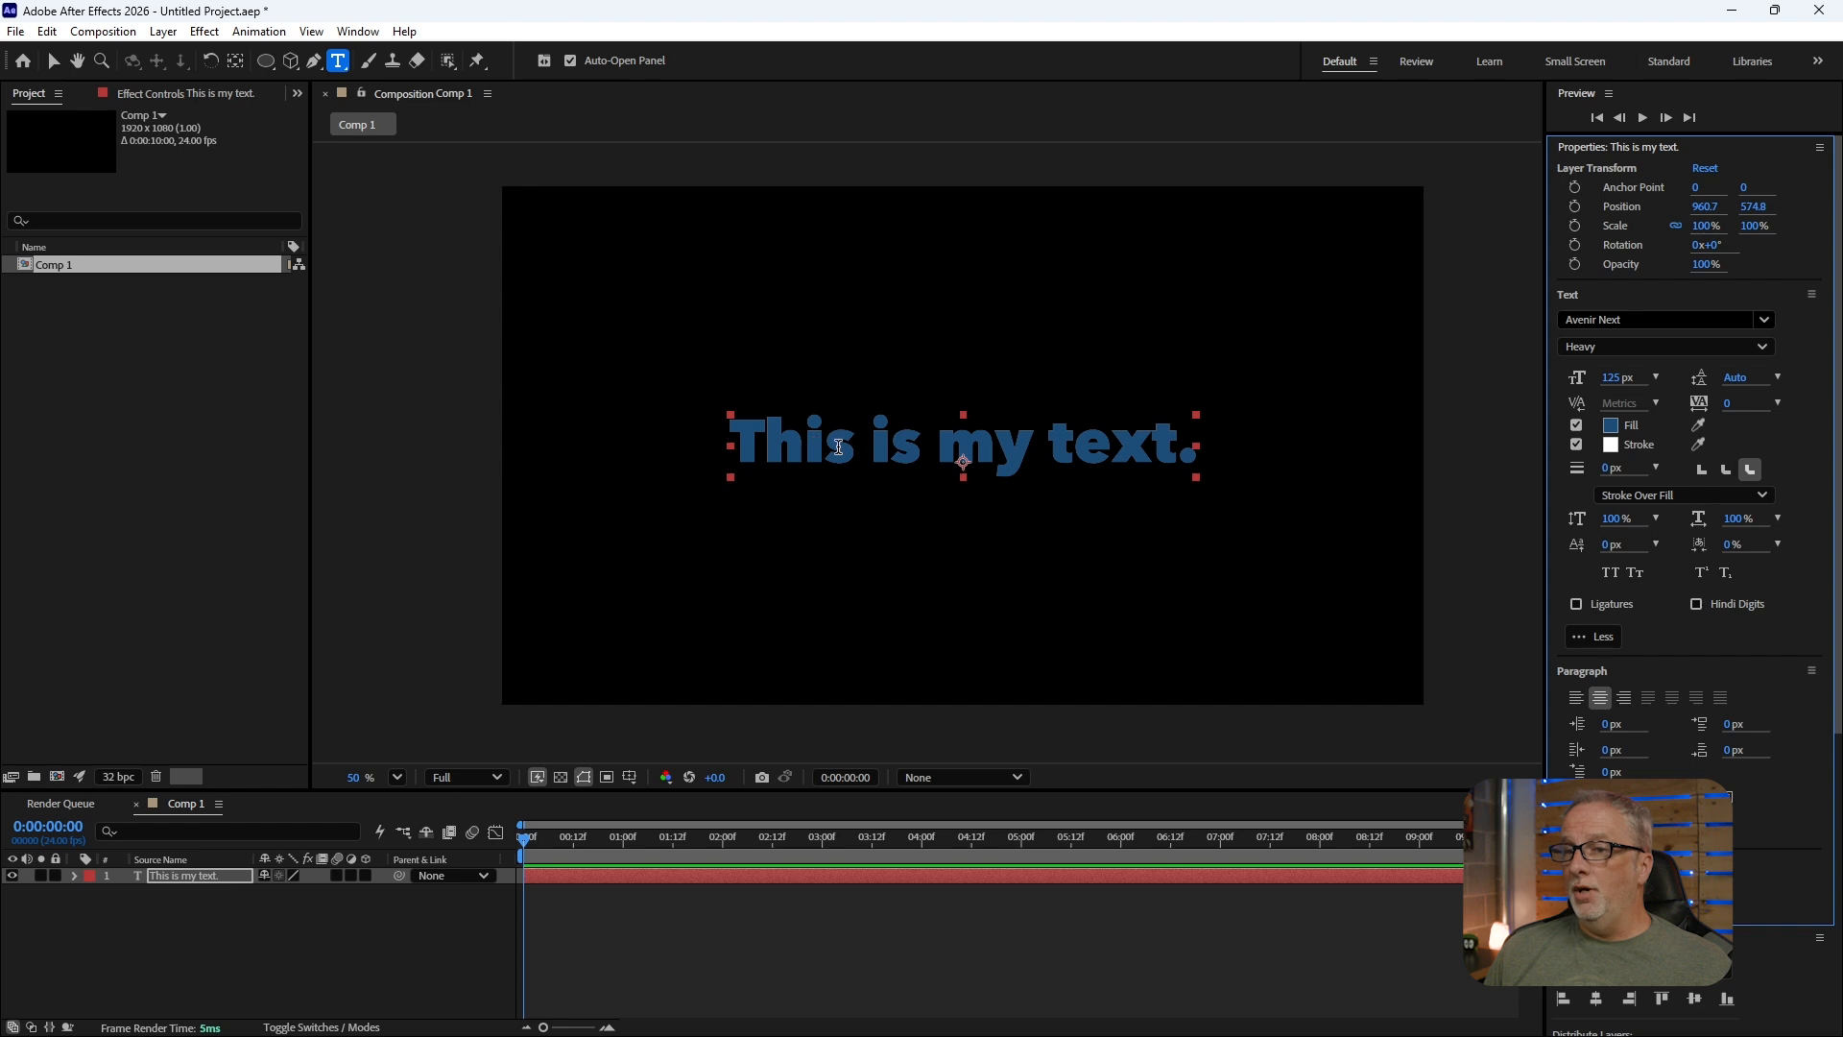
- Try superscript and subscript on the "s" in "This"
{"action": "left_click_drag", "start_coordinate": [831, 449], "coordinate": [861, 449]}
{"action": "left_click", "coordinate": [1702, 572]}
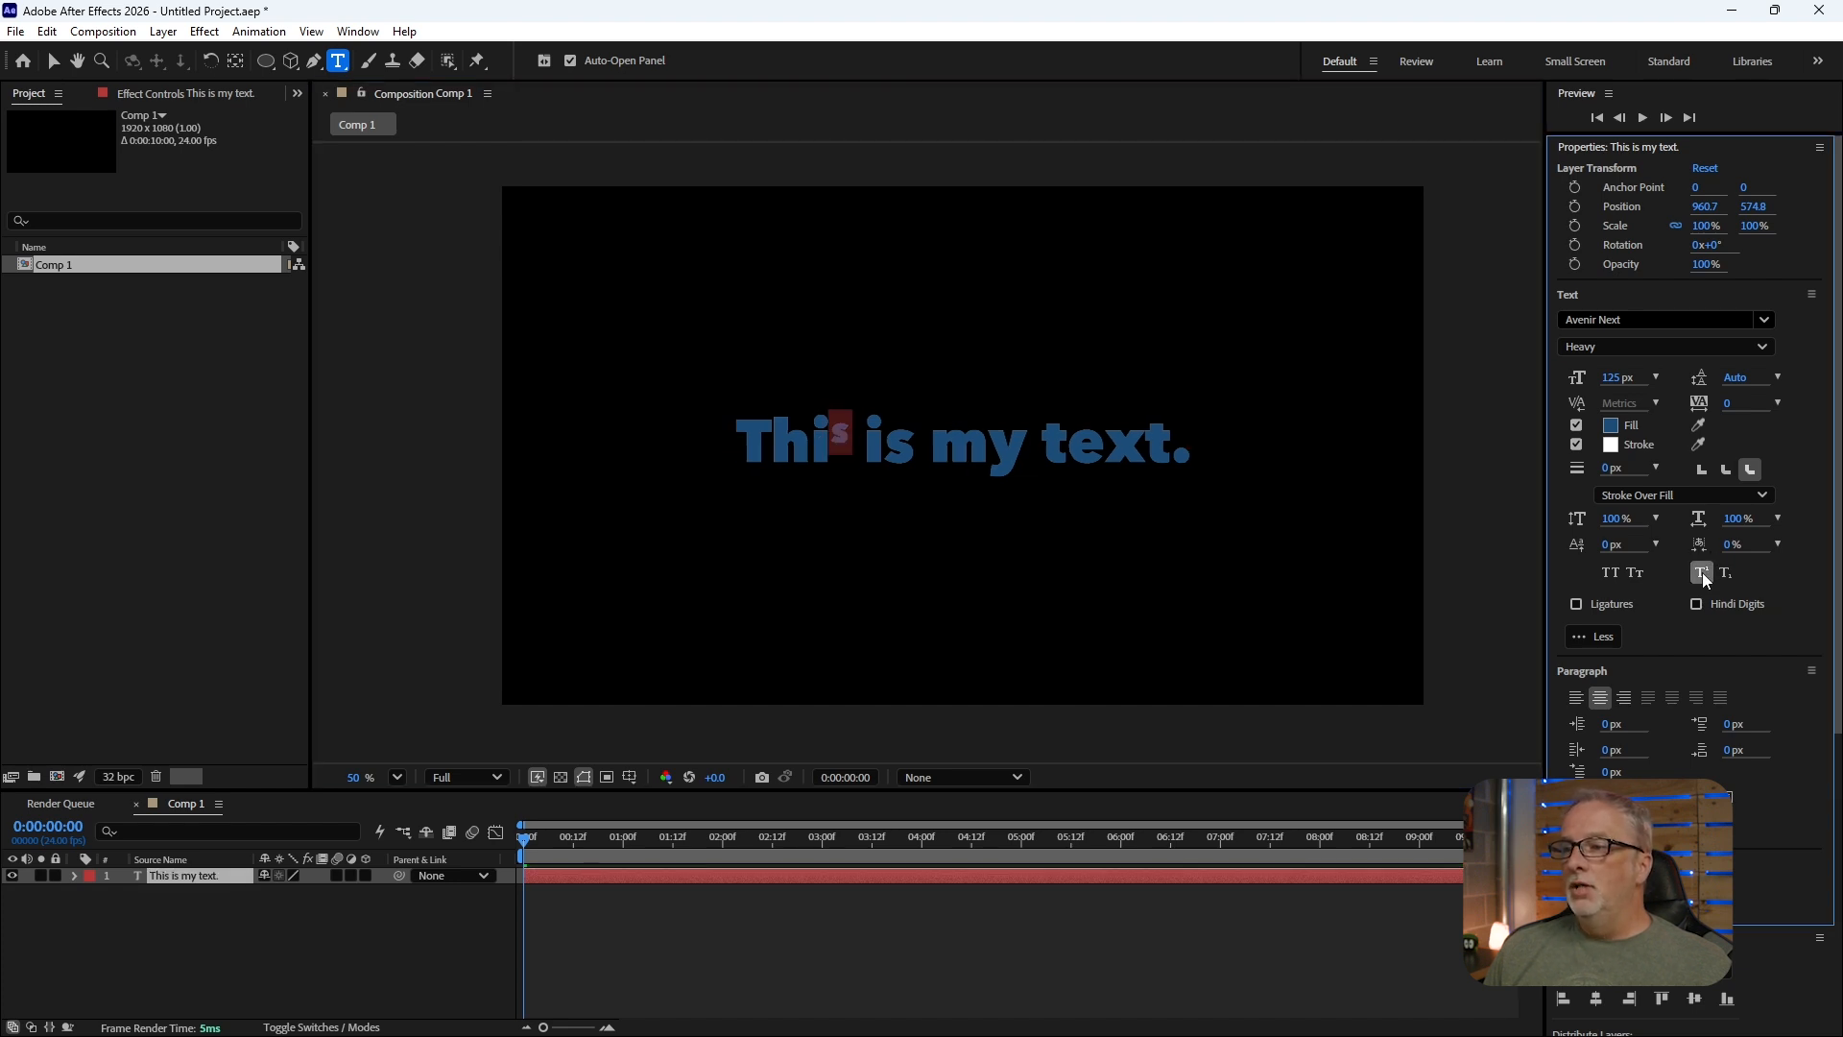
{"action": "left_click", "coordinate": [1726, 573]}
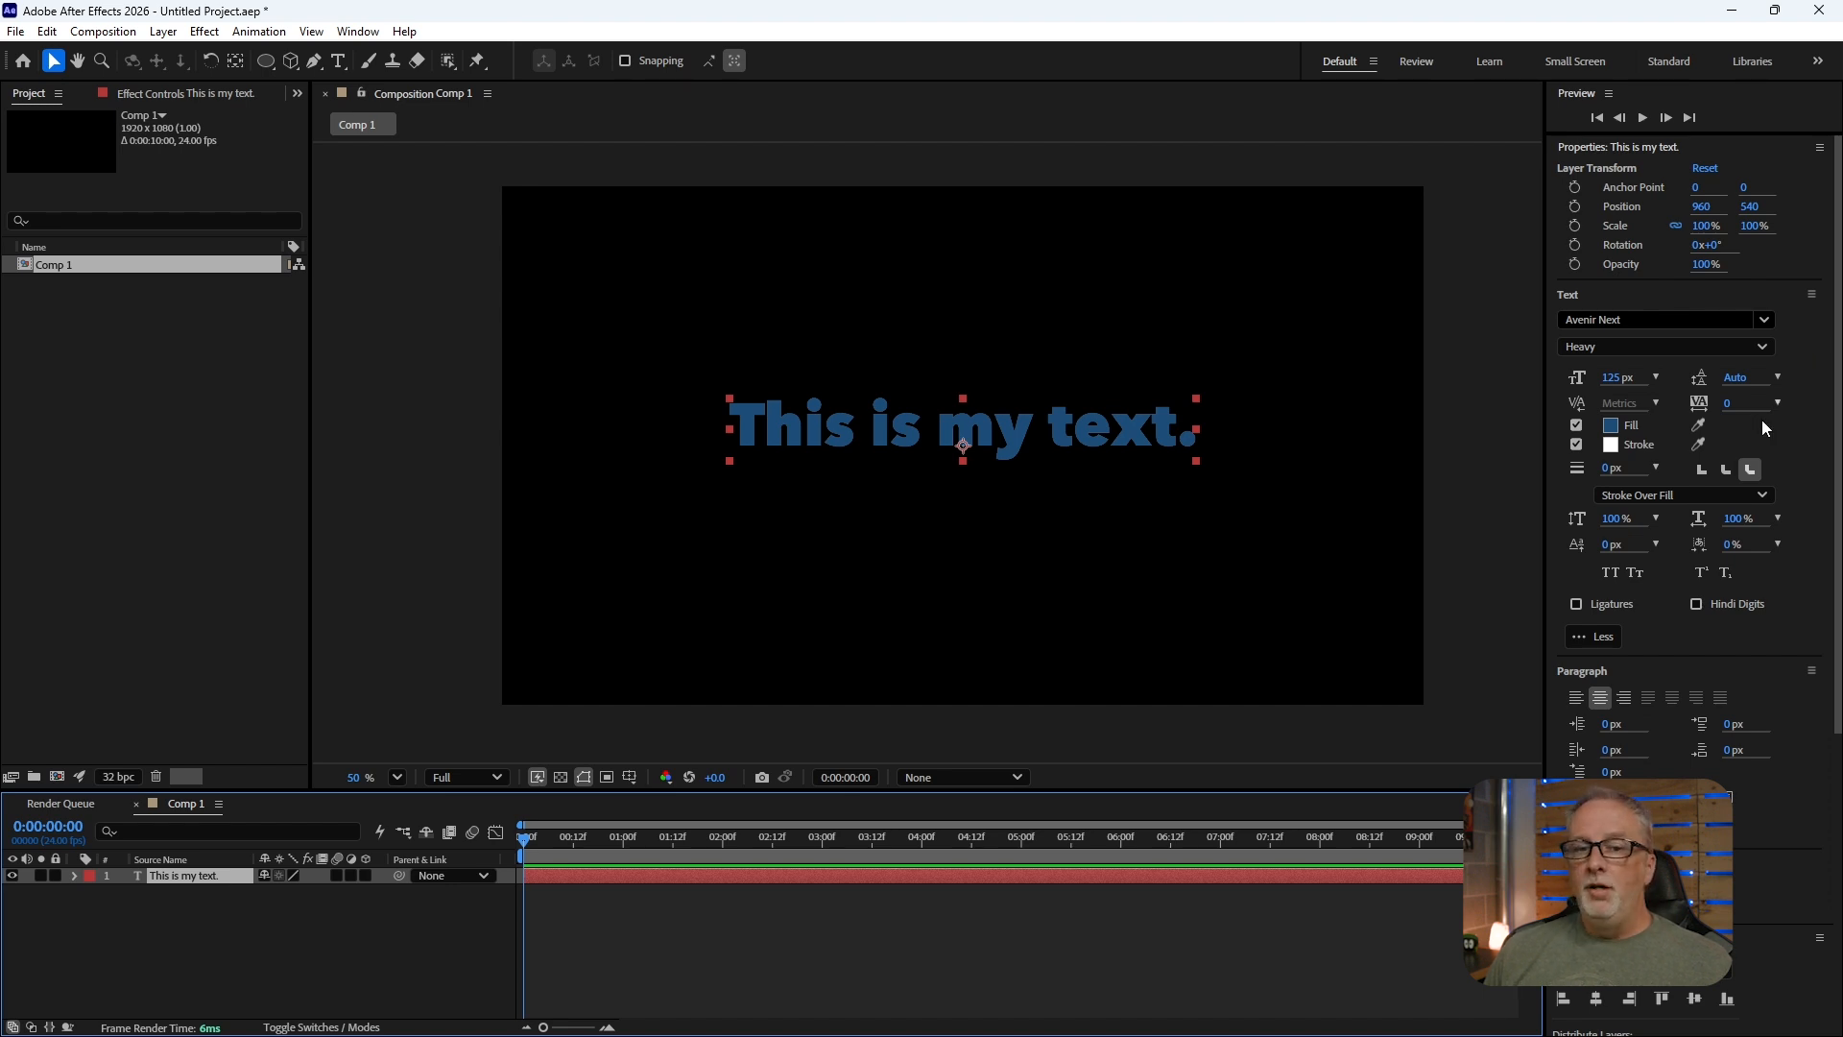
- Examine the text layer's Transform and Text properties in the timeline, including the list of animatable text properties
{"action": "left_click", "coordinate": [75, 876]}
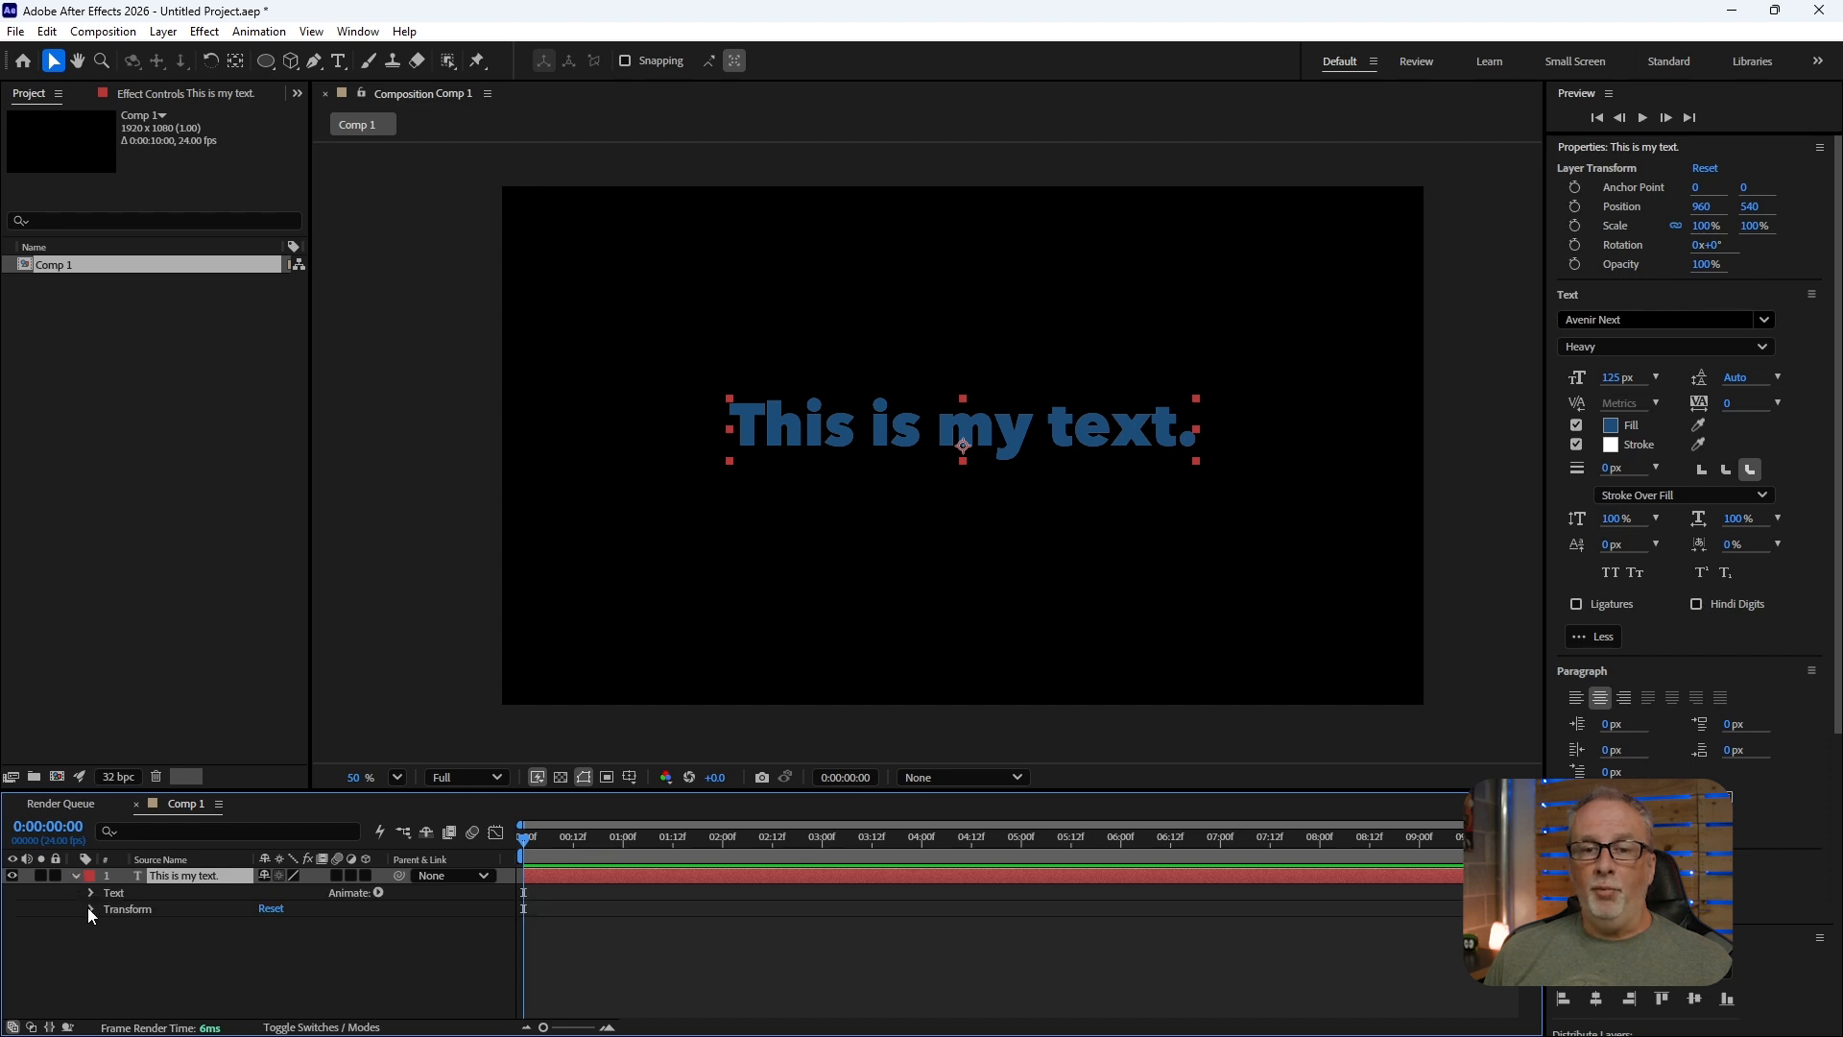
{"action": "left_click", "coordinate": [88, 907]}
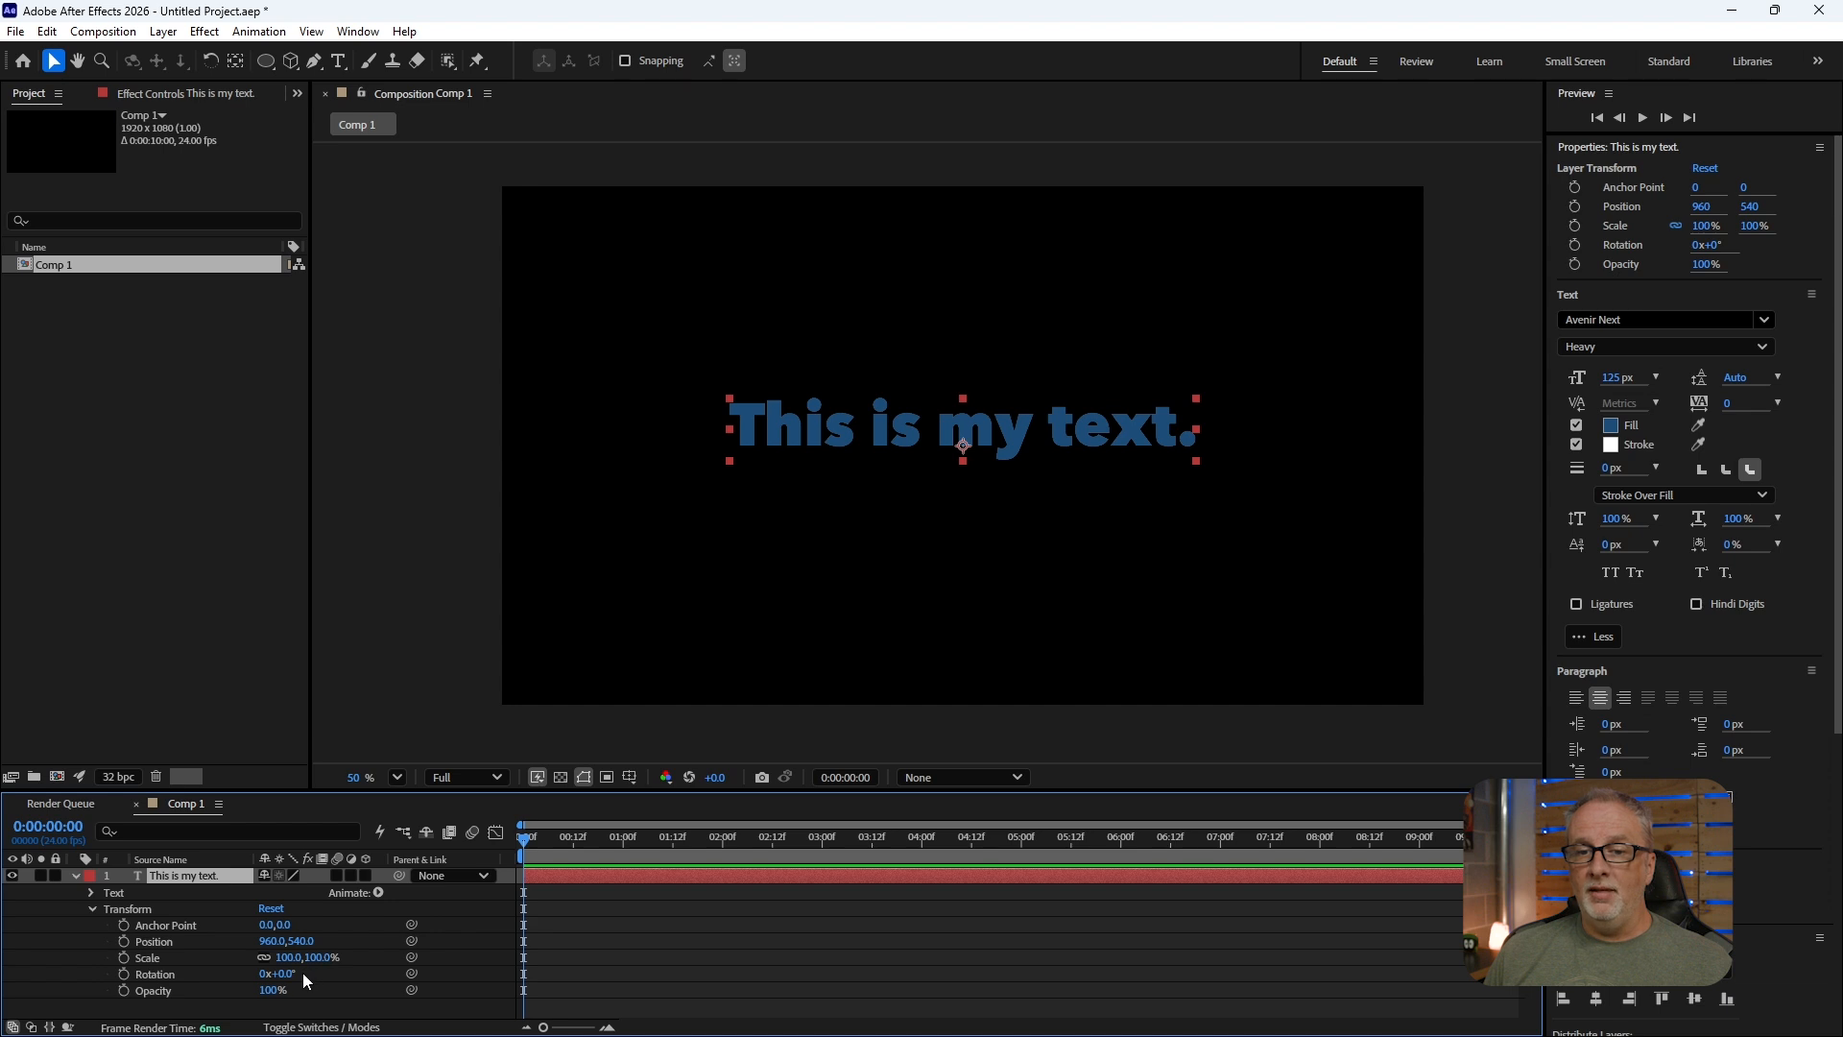
{"action": "left_click", "coordinate": [202, 973]}
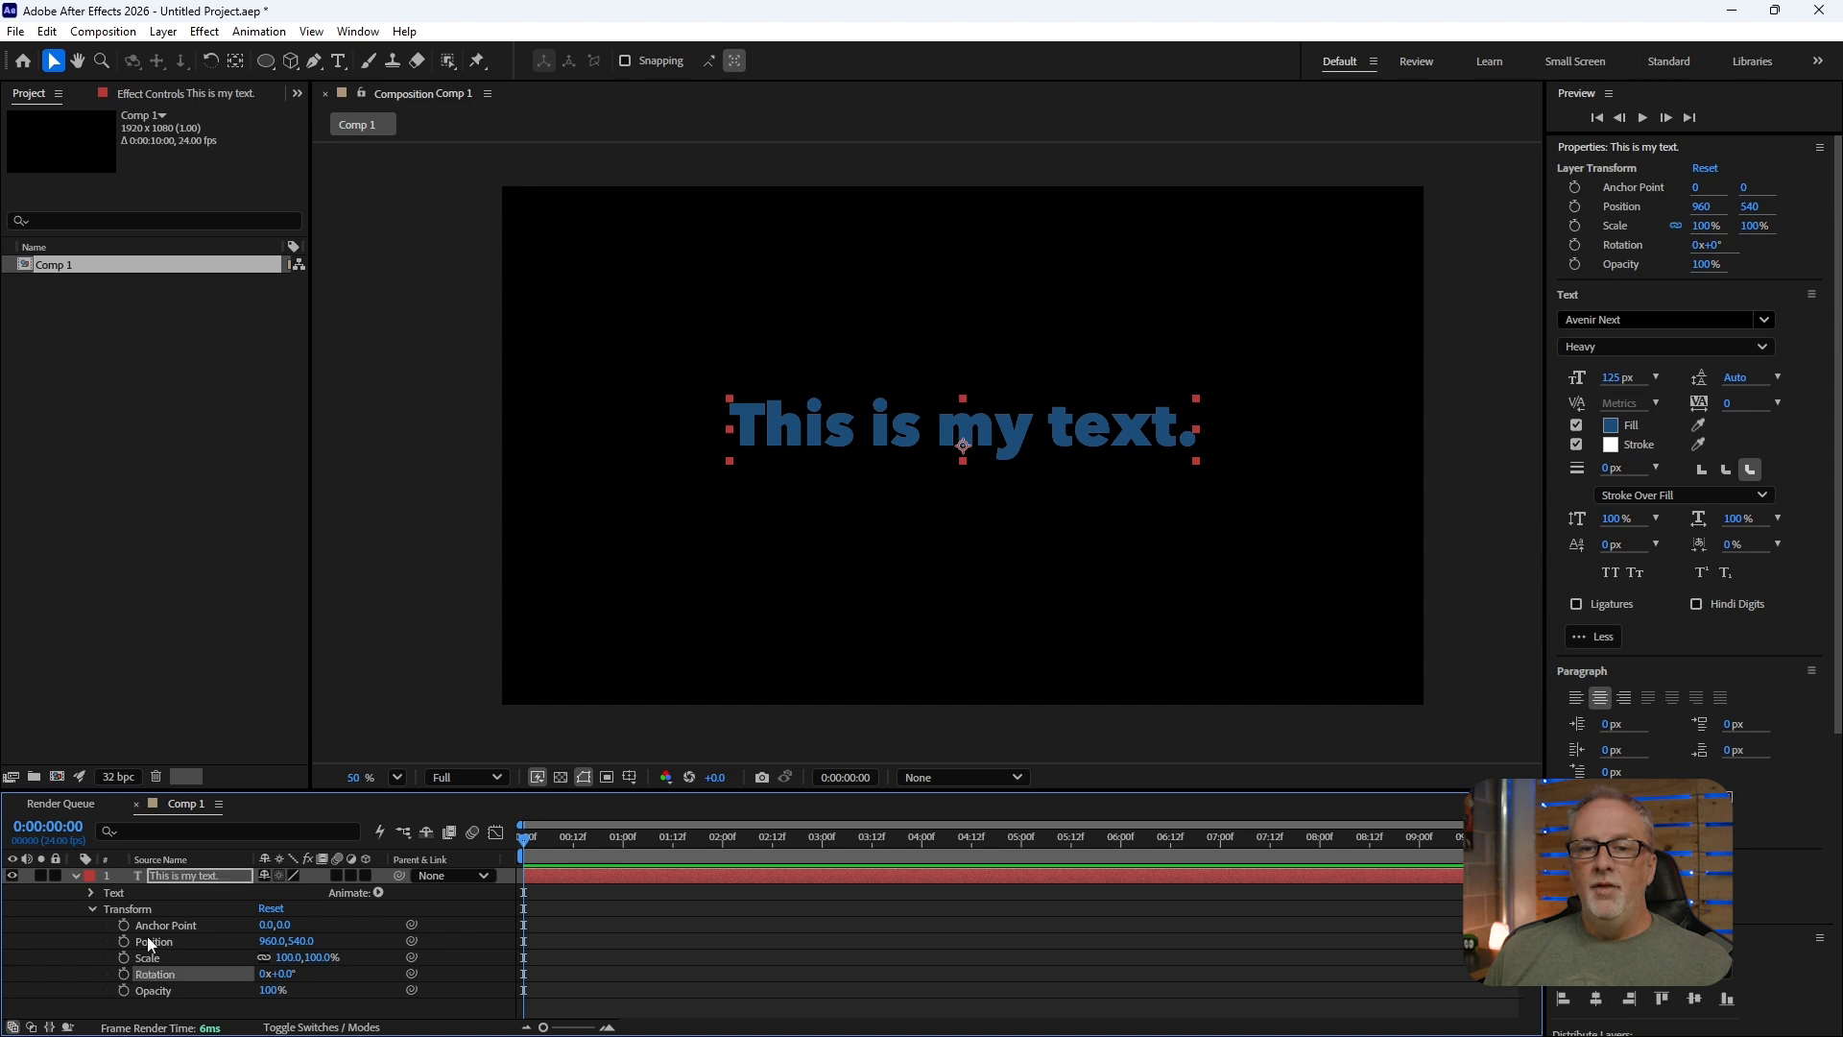
{"action": "left_click", "coordinate": [88, 890]}
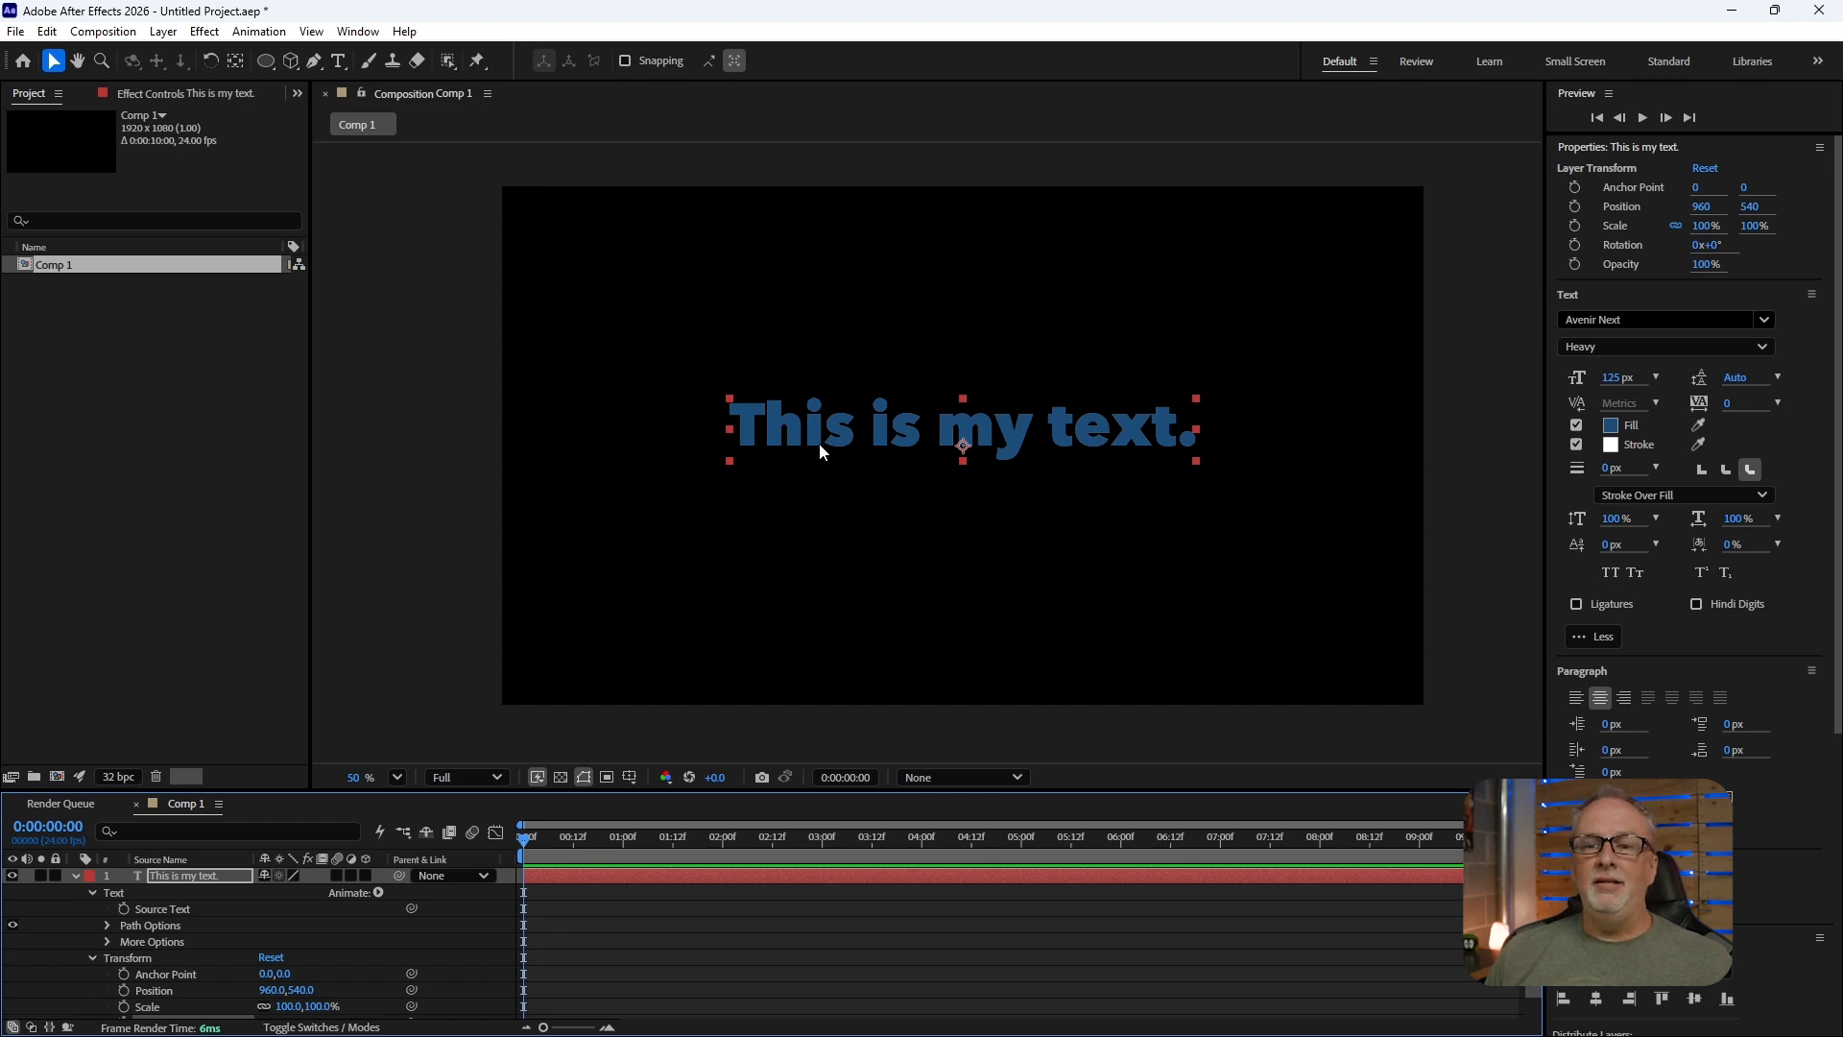
{"action": "left_click", "coordinate": [380, 893]}
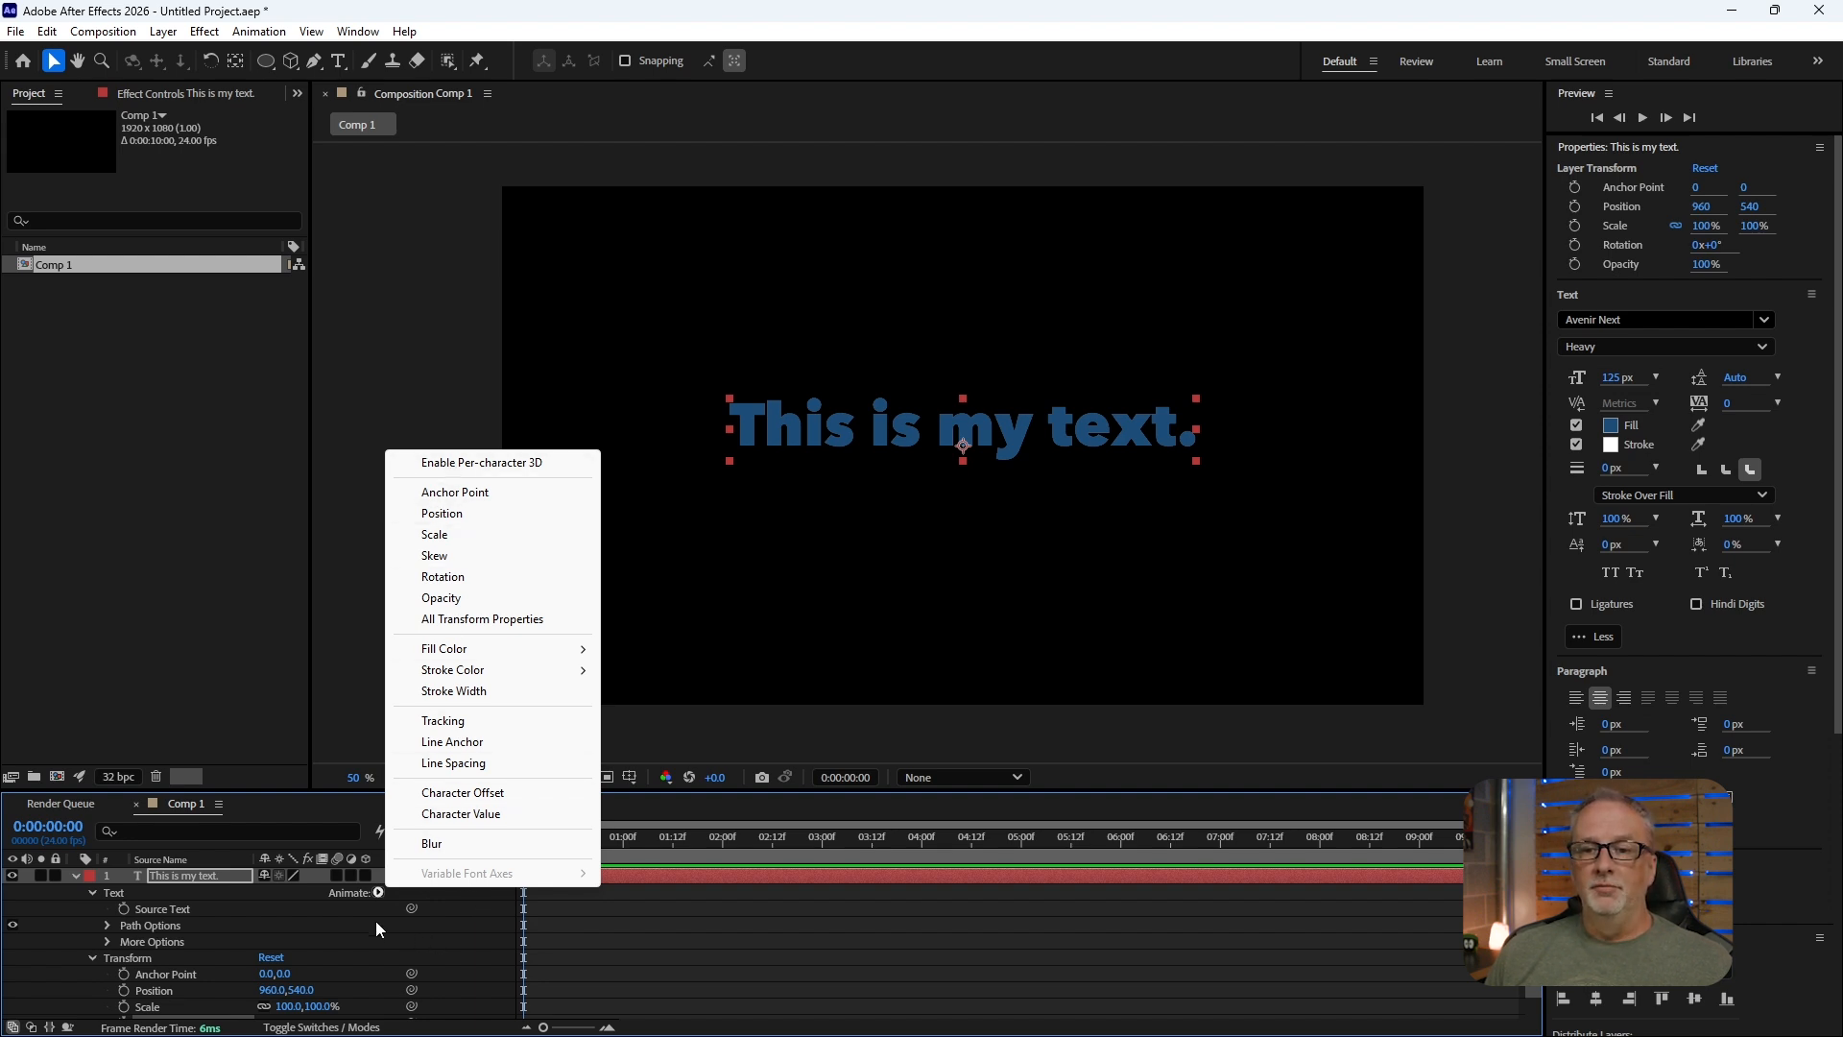
{"action": "left_click", "coordinate": [192, 883]}
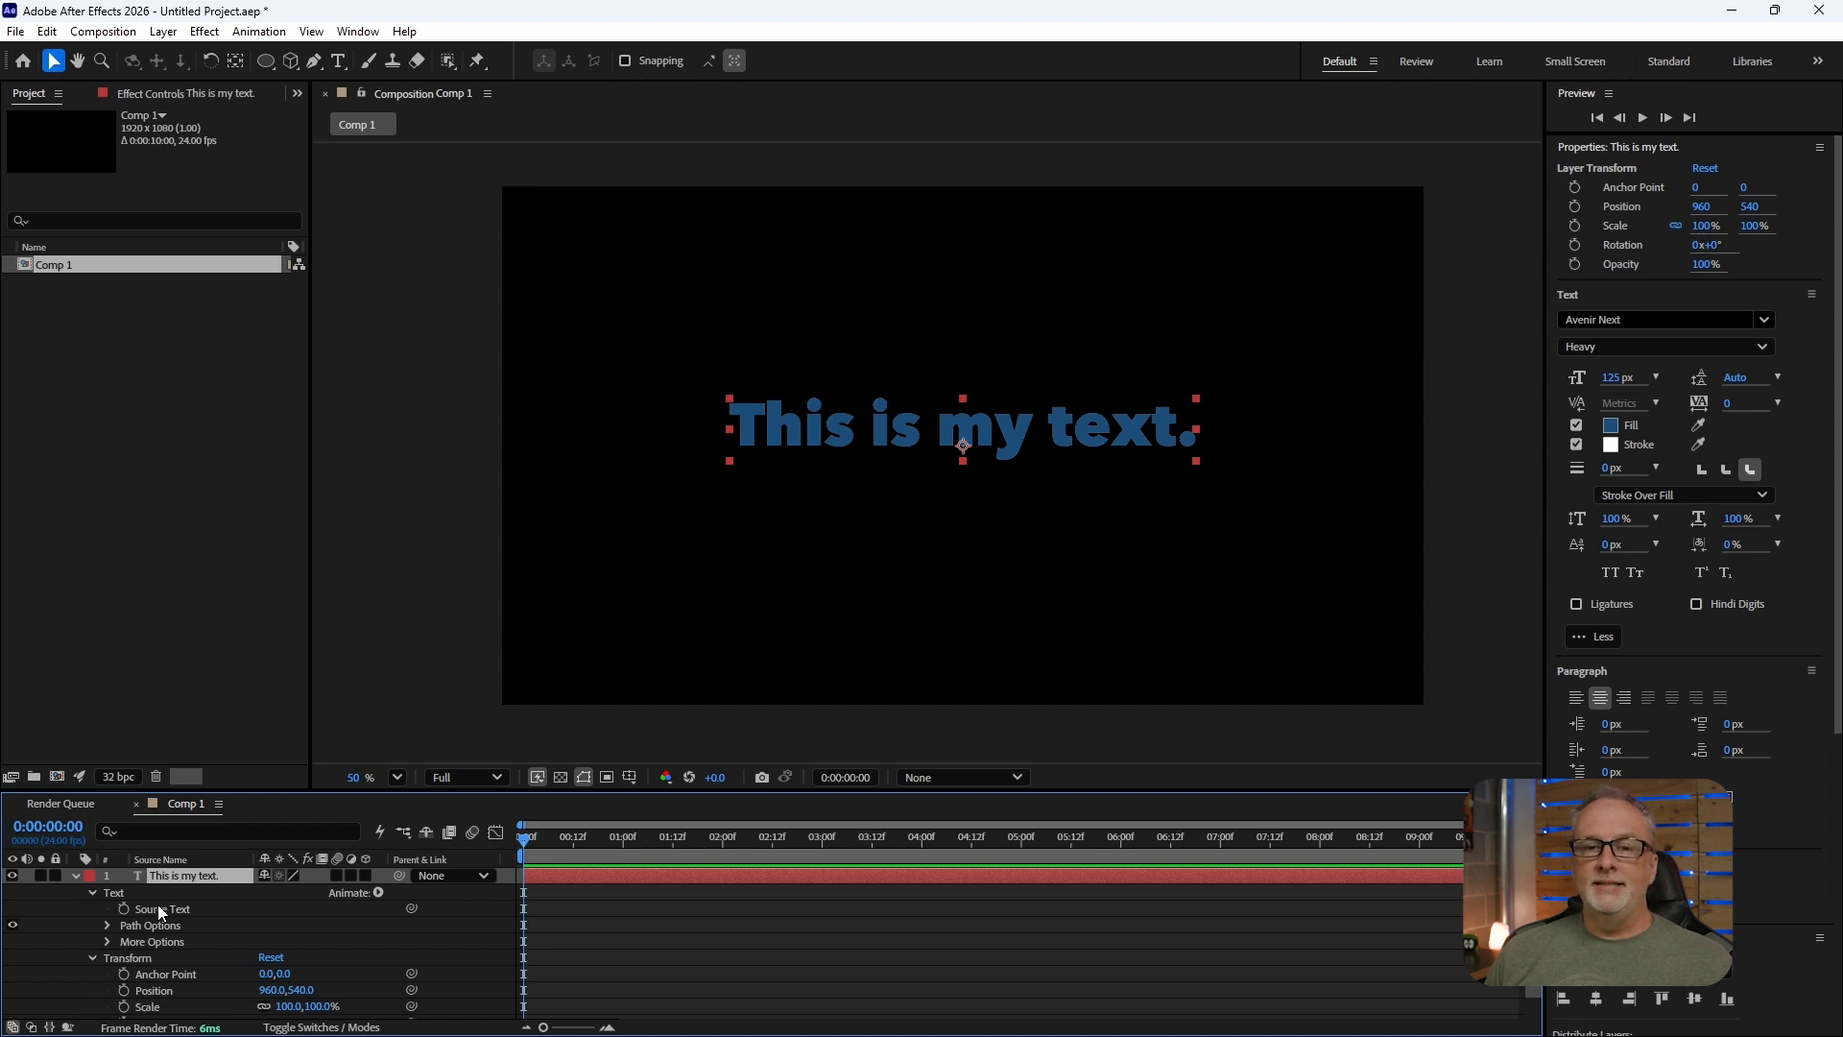
{"action": "left_click", "coordinate": [92, 959]}
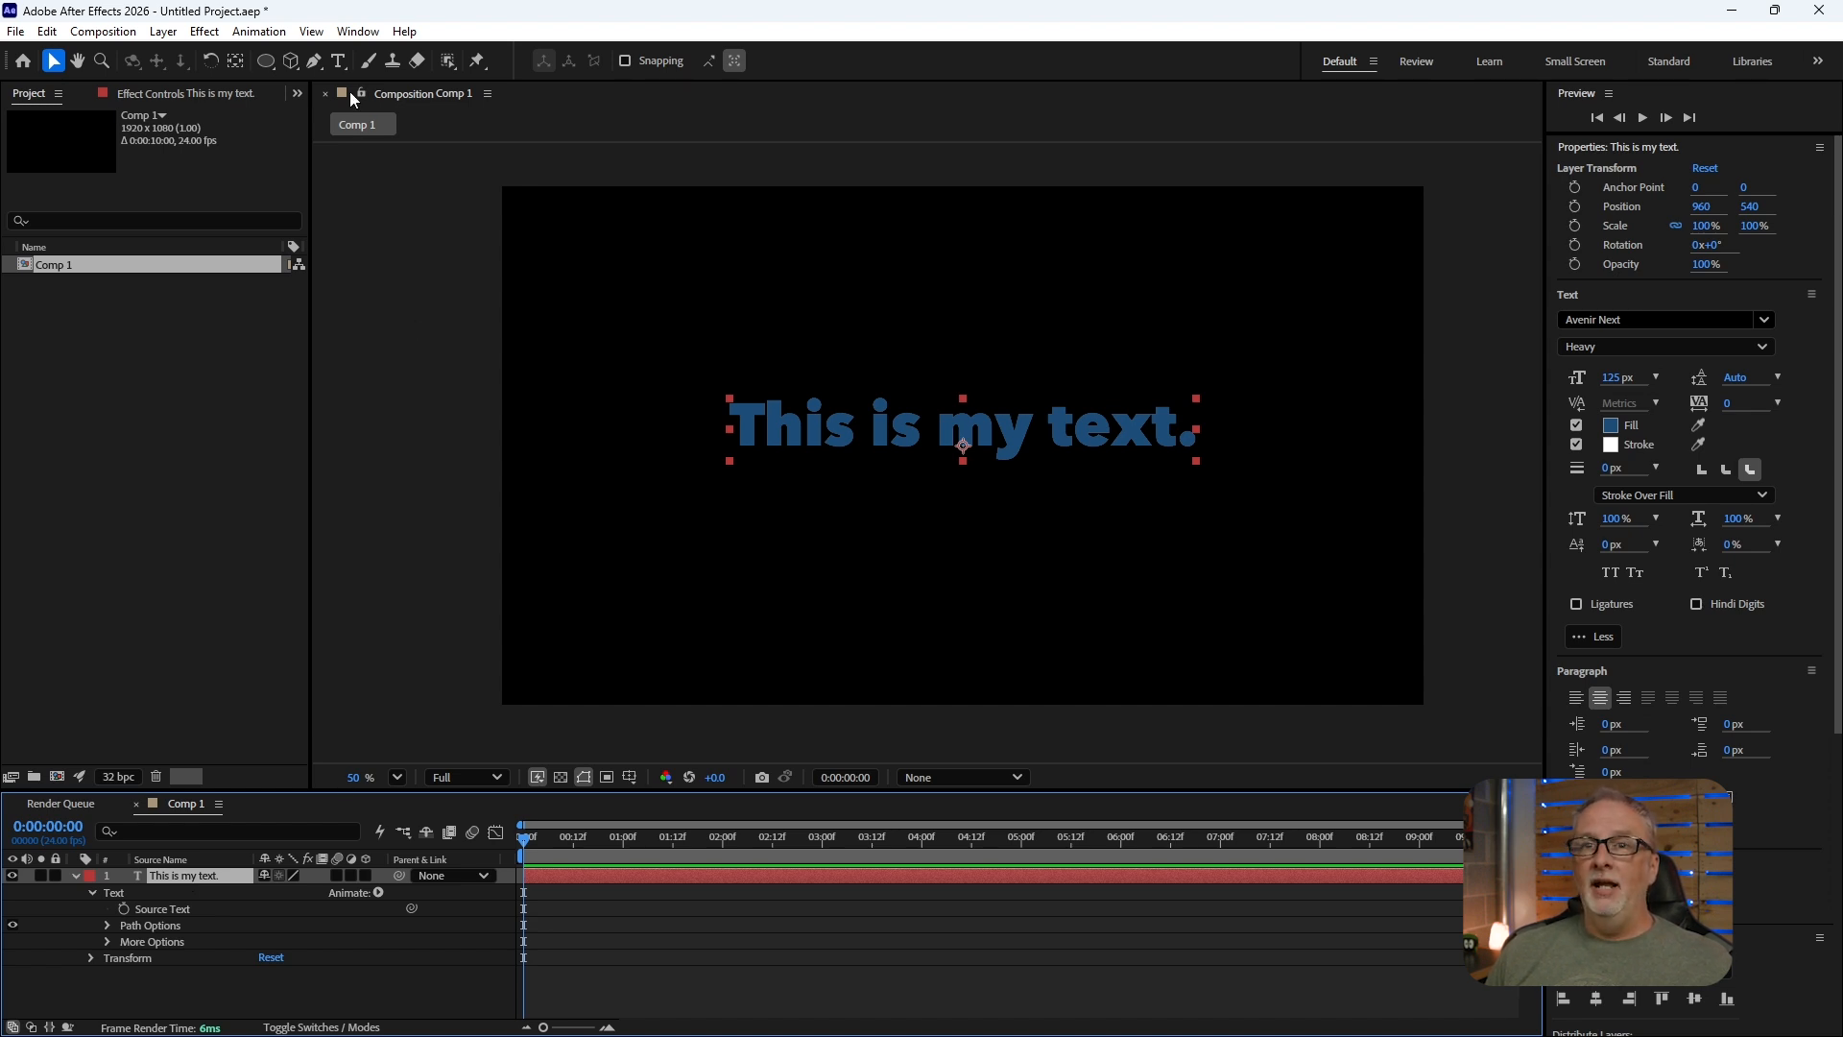
- Draw an open, wavy five-point mask path on the text layer with the Pen tool, below the text and extending past both frame sides
{"action": "left_click", "coordinate": [314, 63]}
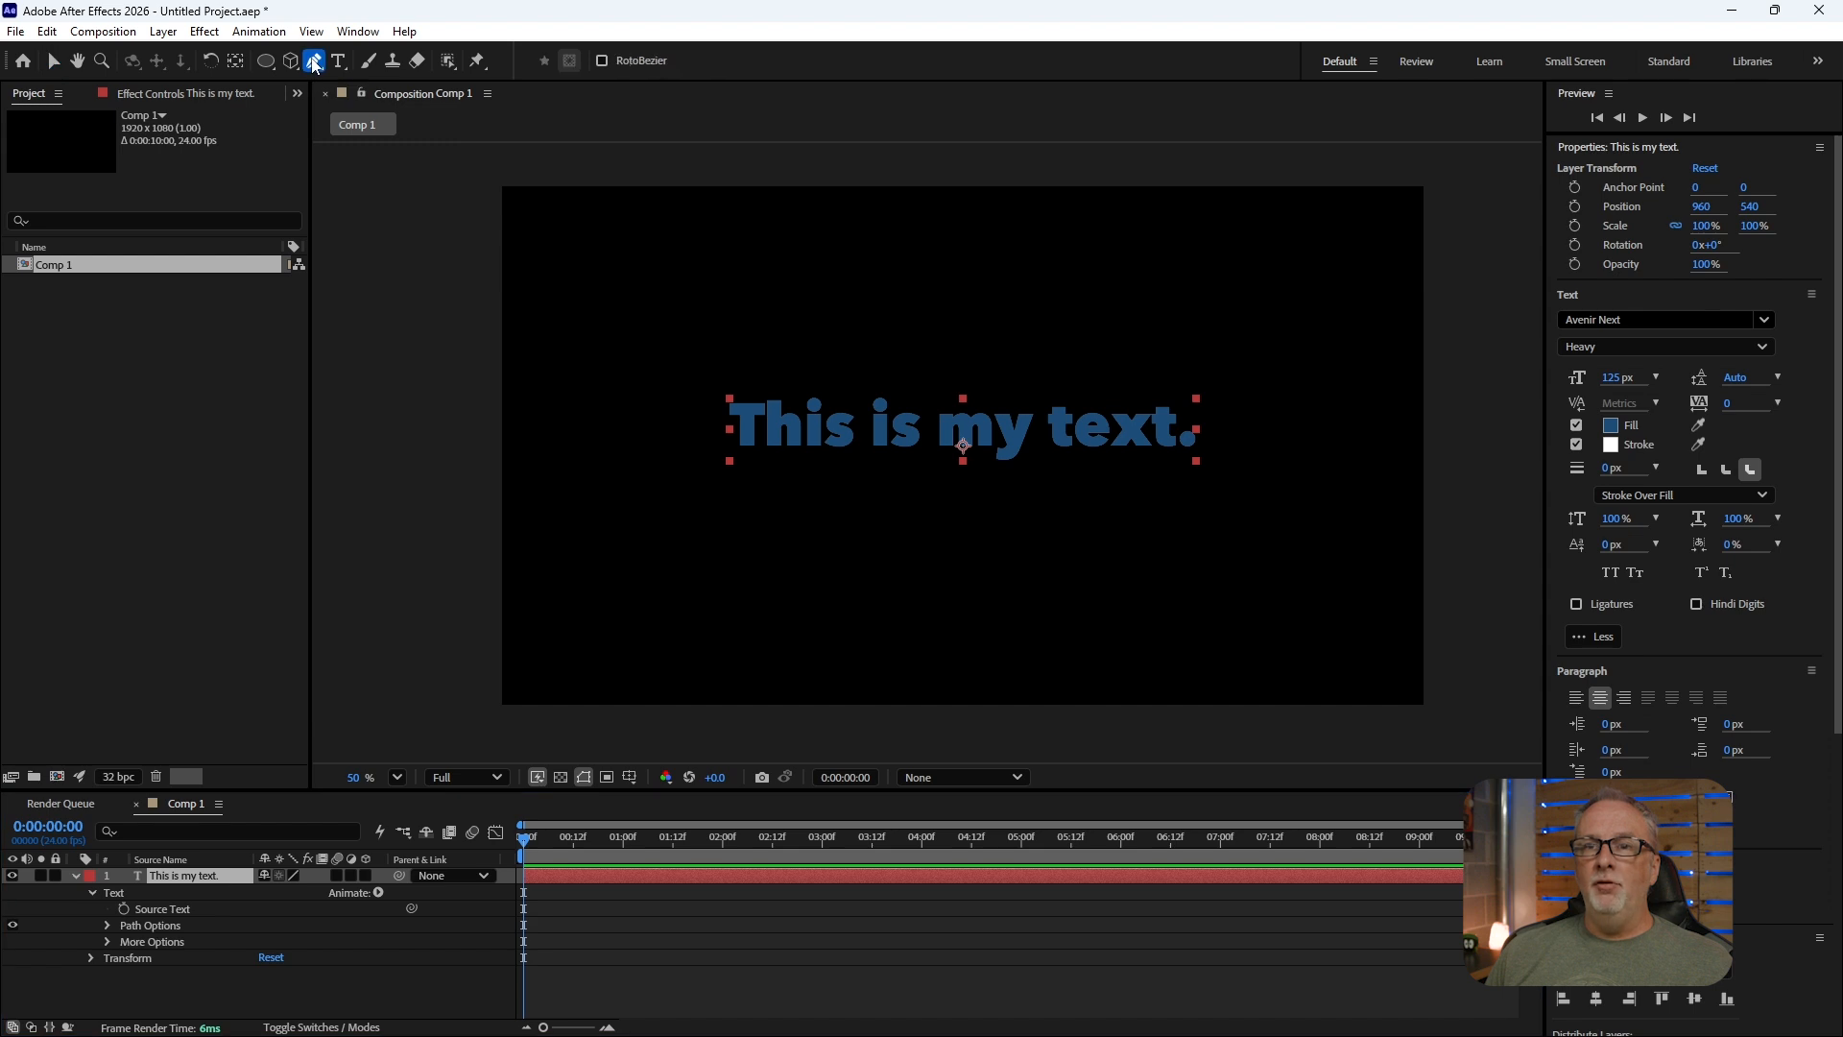
{"action": "left_click_drag", "start_coordinate": [428, 635], "coordinate": [464, 622]}
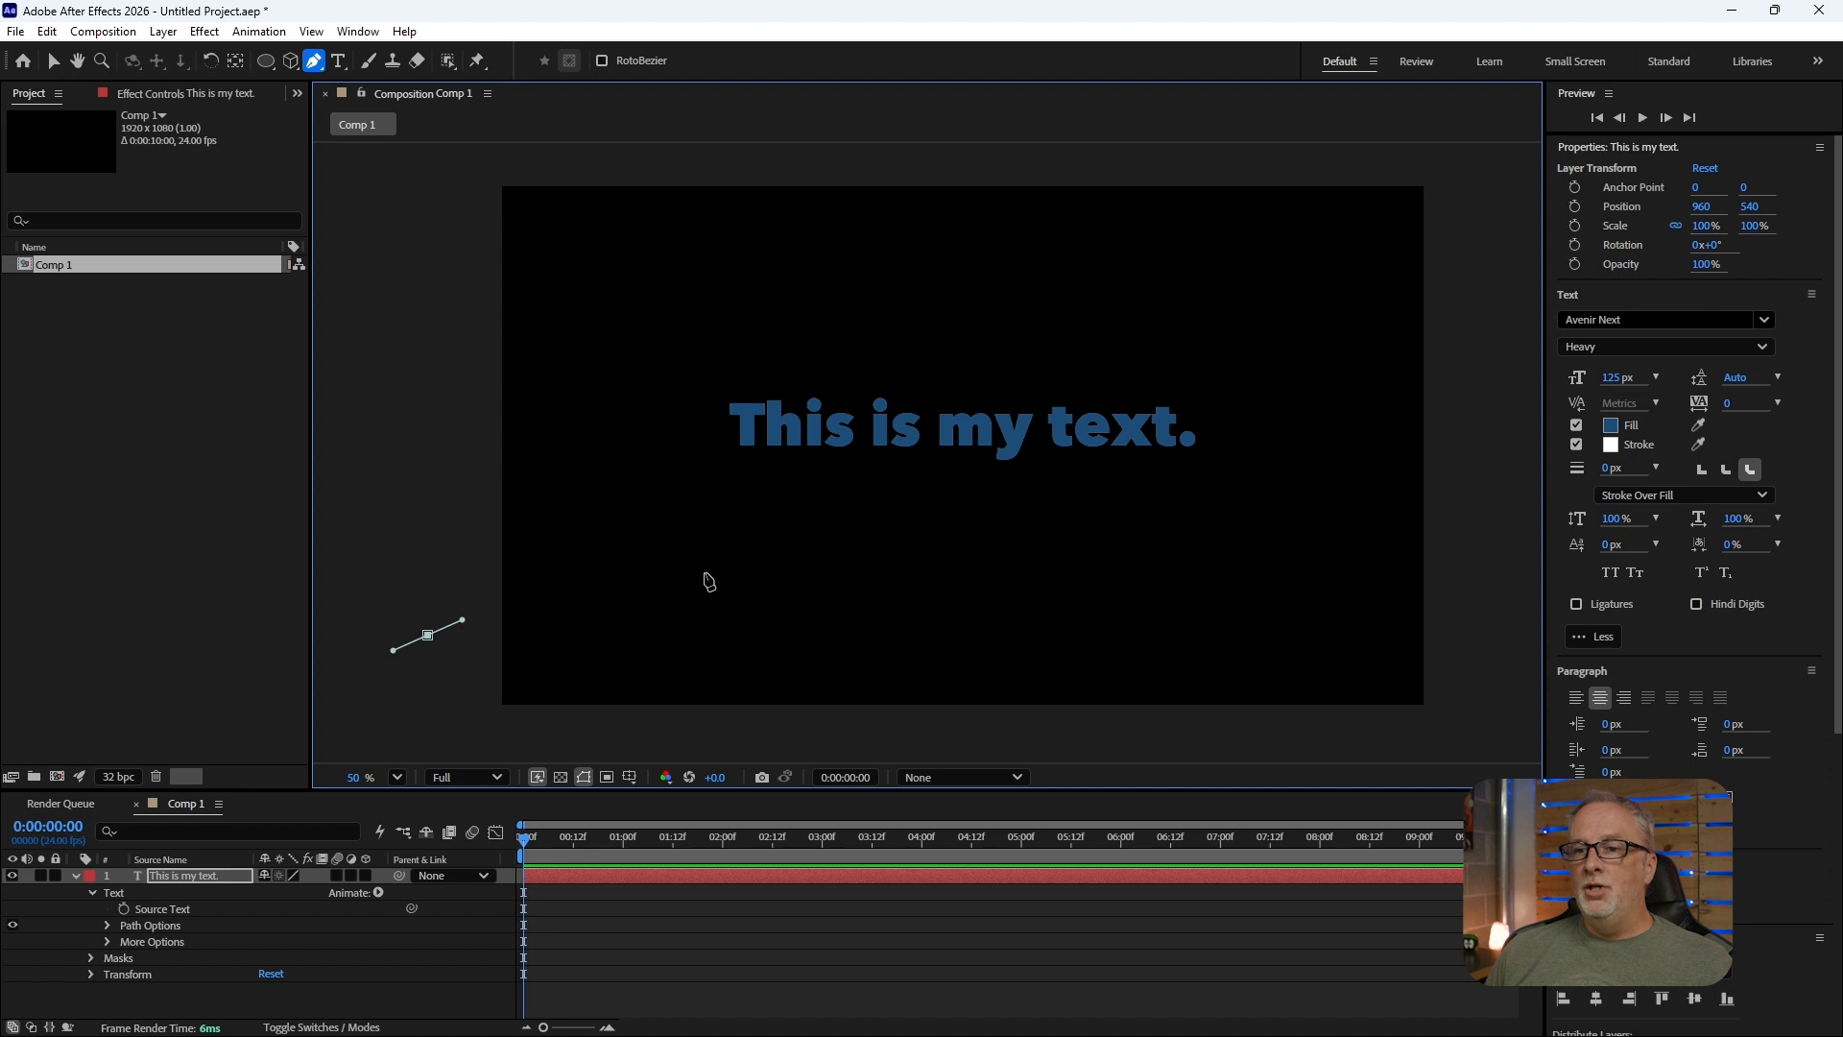
{"action": "left_click_drag", "start_coordinate": [704, 573], "coordinate": [794, 574]}
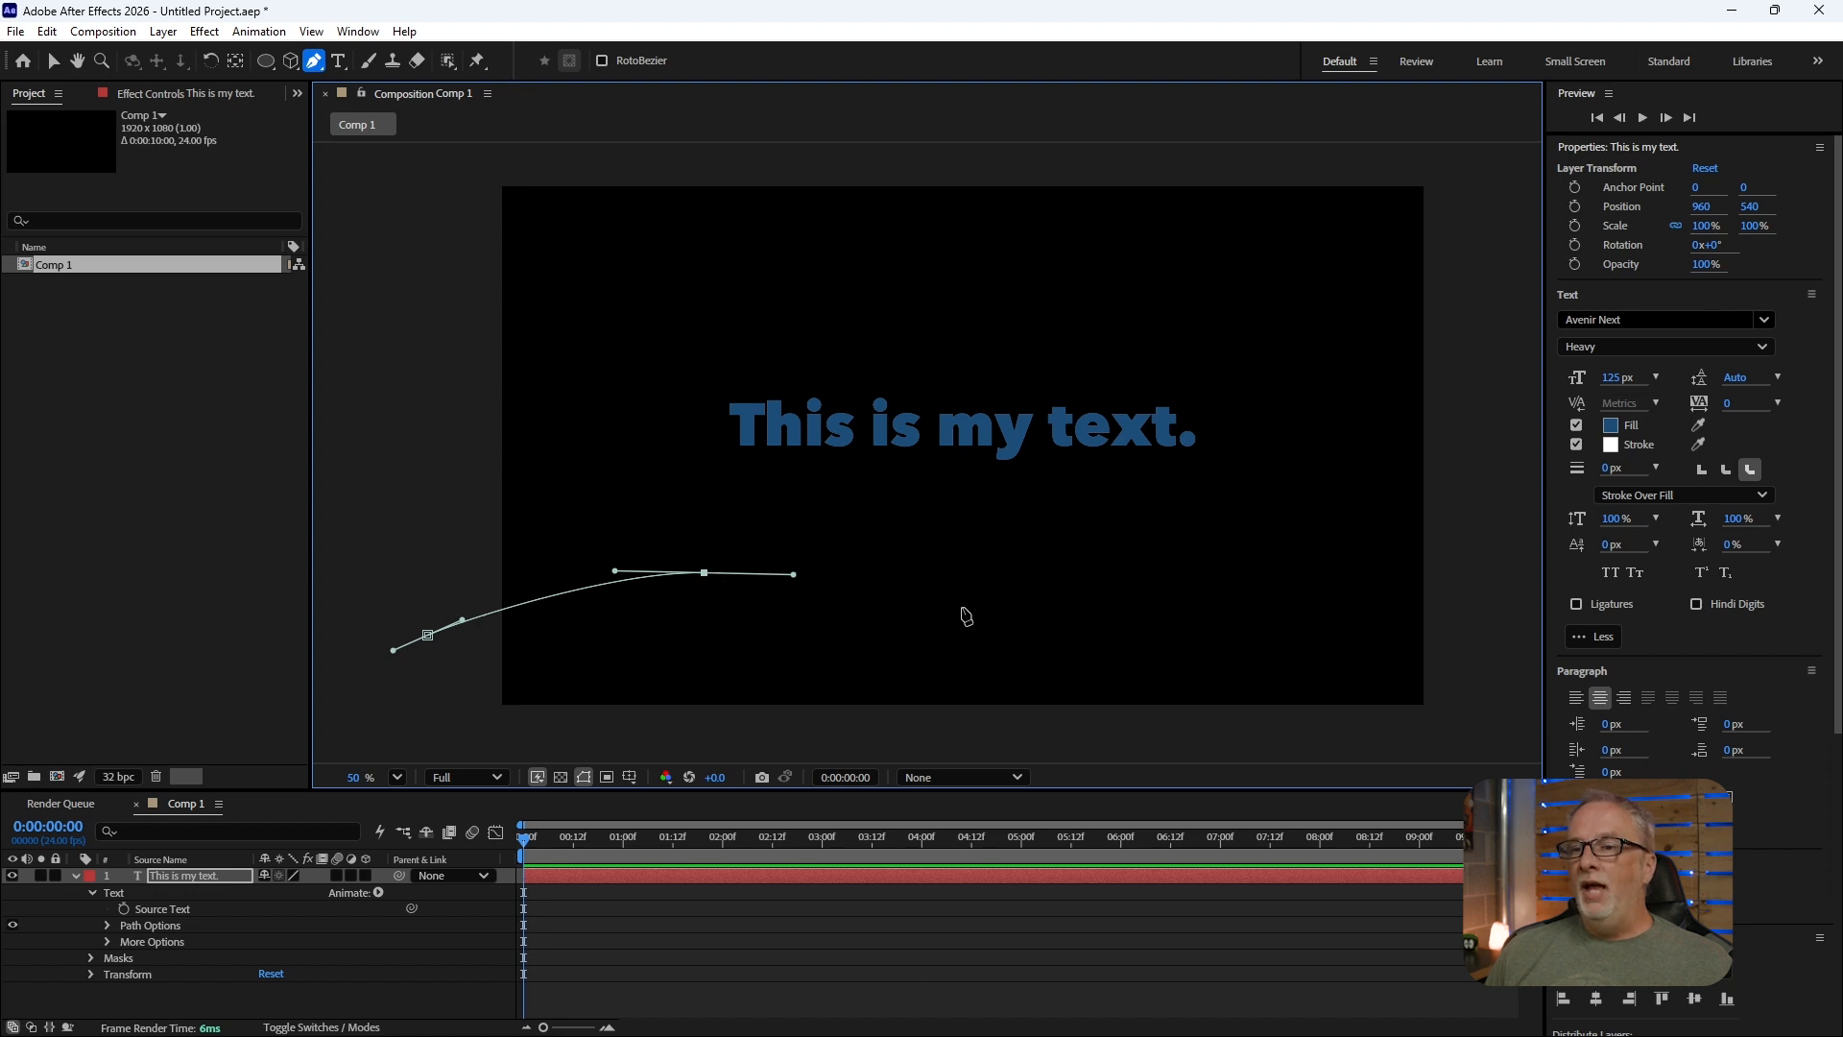
{"action": "left_click_drag", "start_coordinate": [961, 608], "coordinate": [1097, 596]}
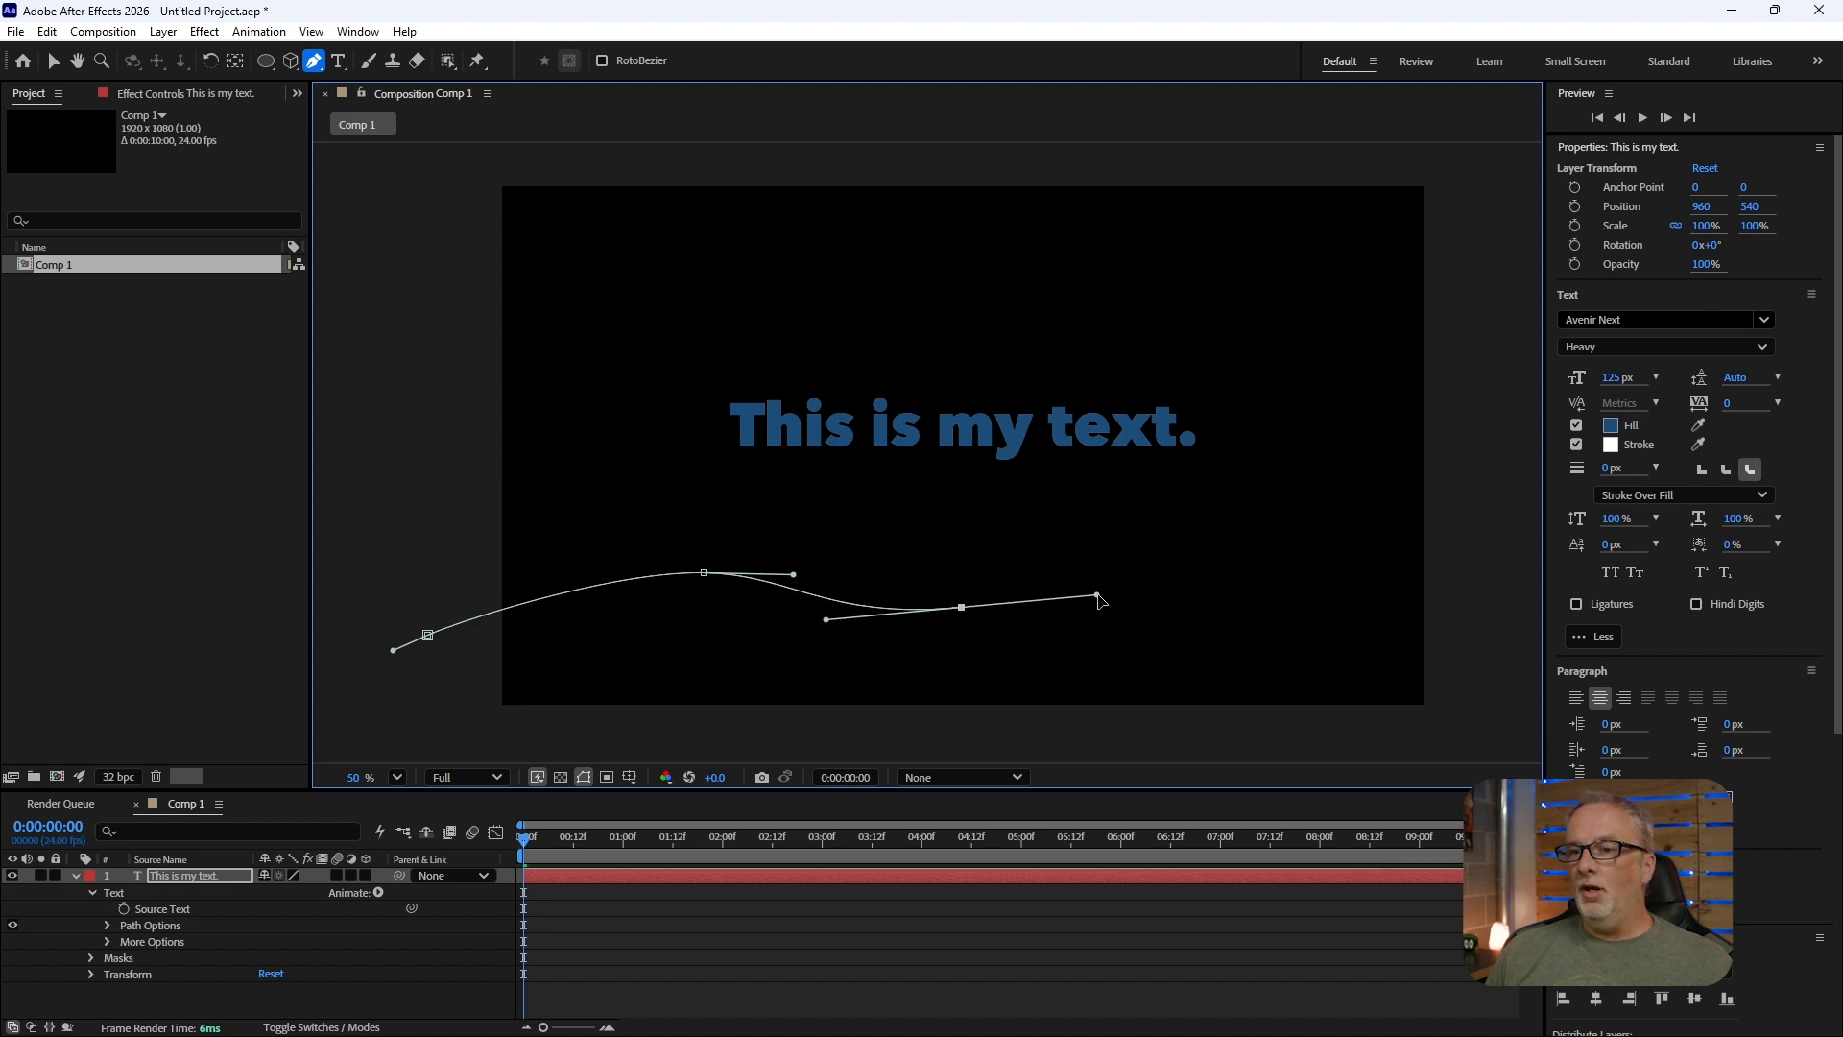
{"action": "left_click_drag", "start_coordinate": [1242, 549], "coordinate": [1358, 576]}
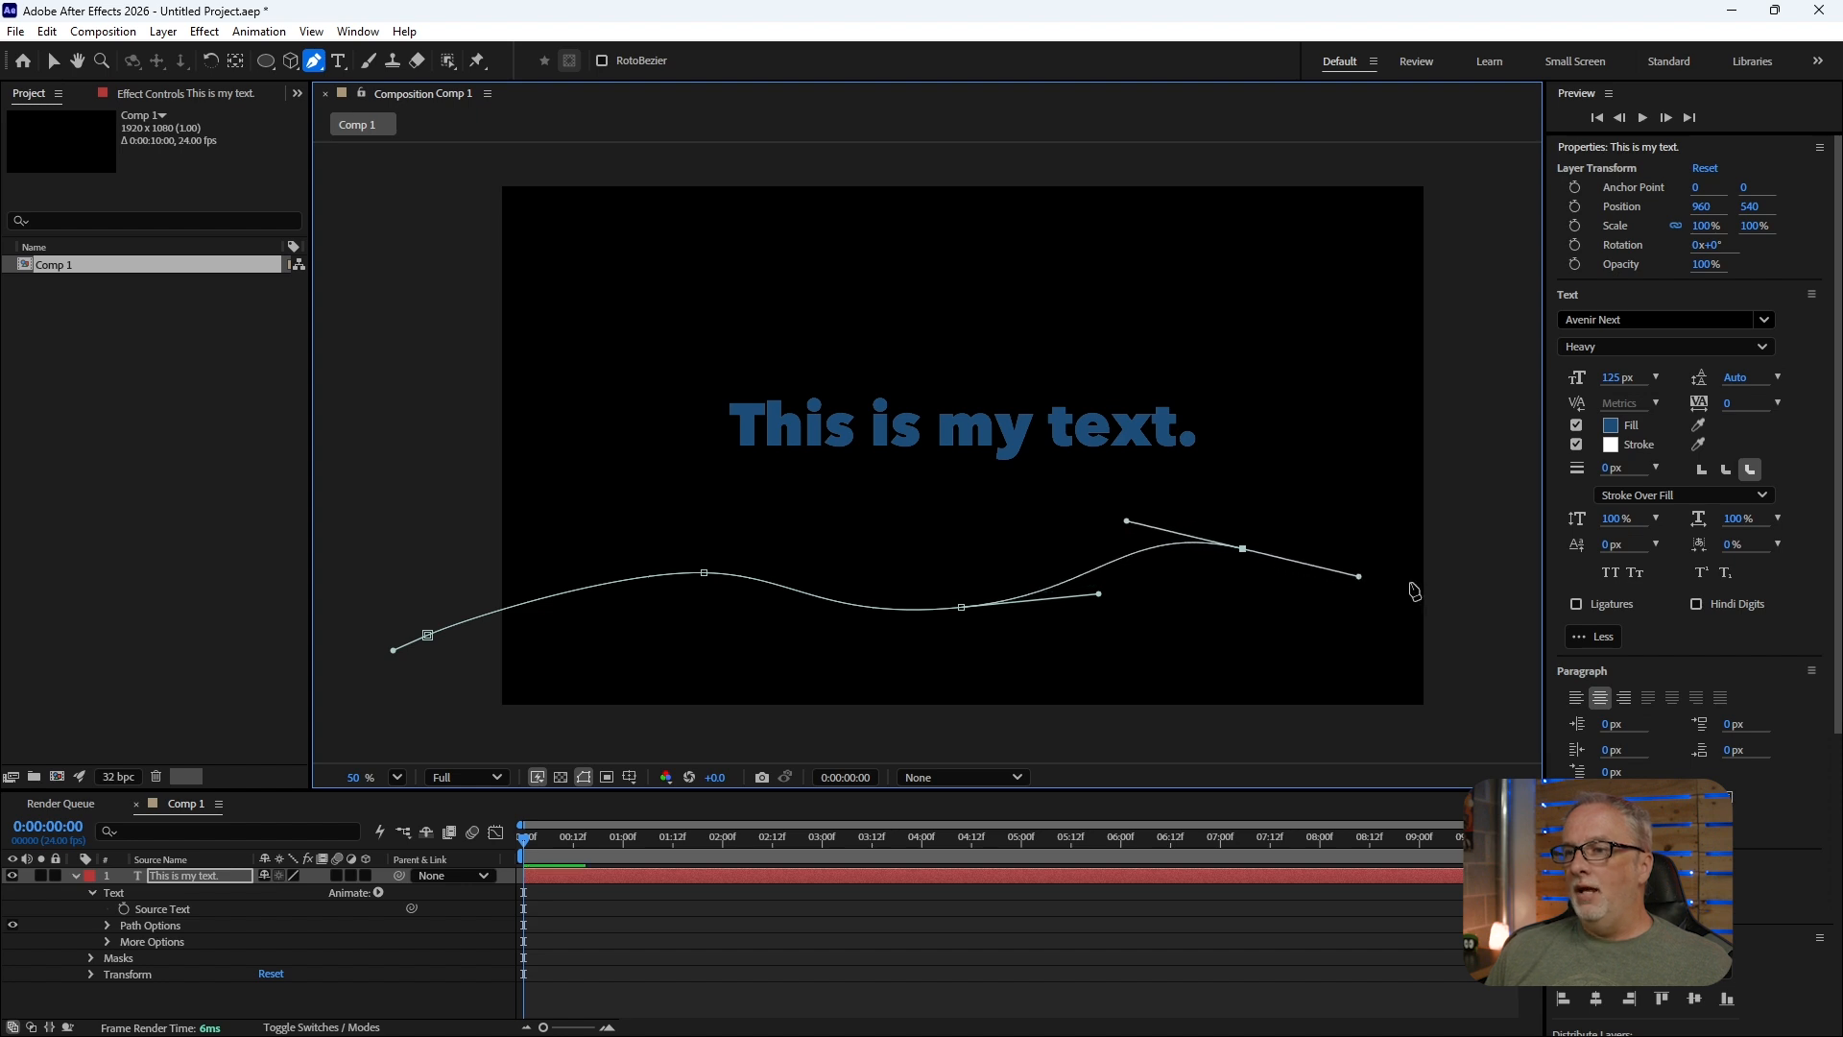
{"action": "left_click", "coordinate": [1495, 612]}
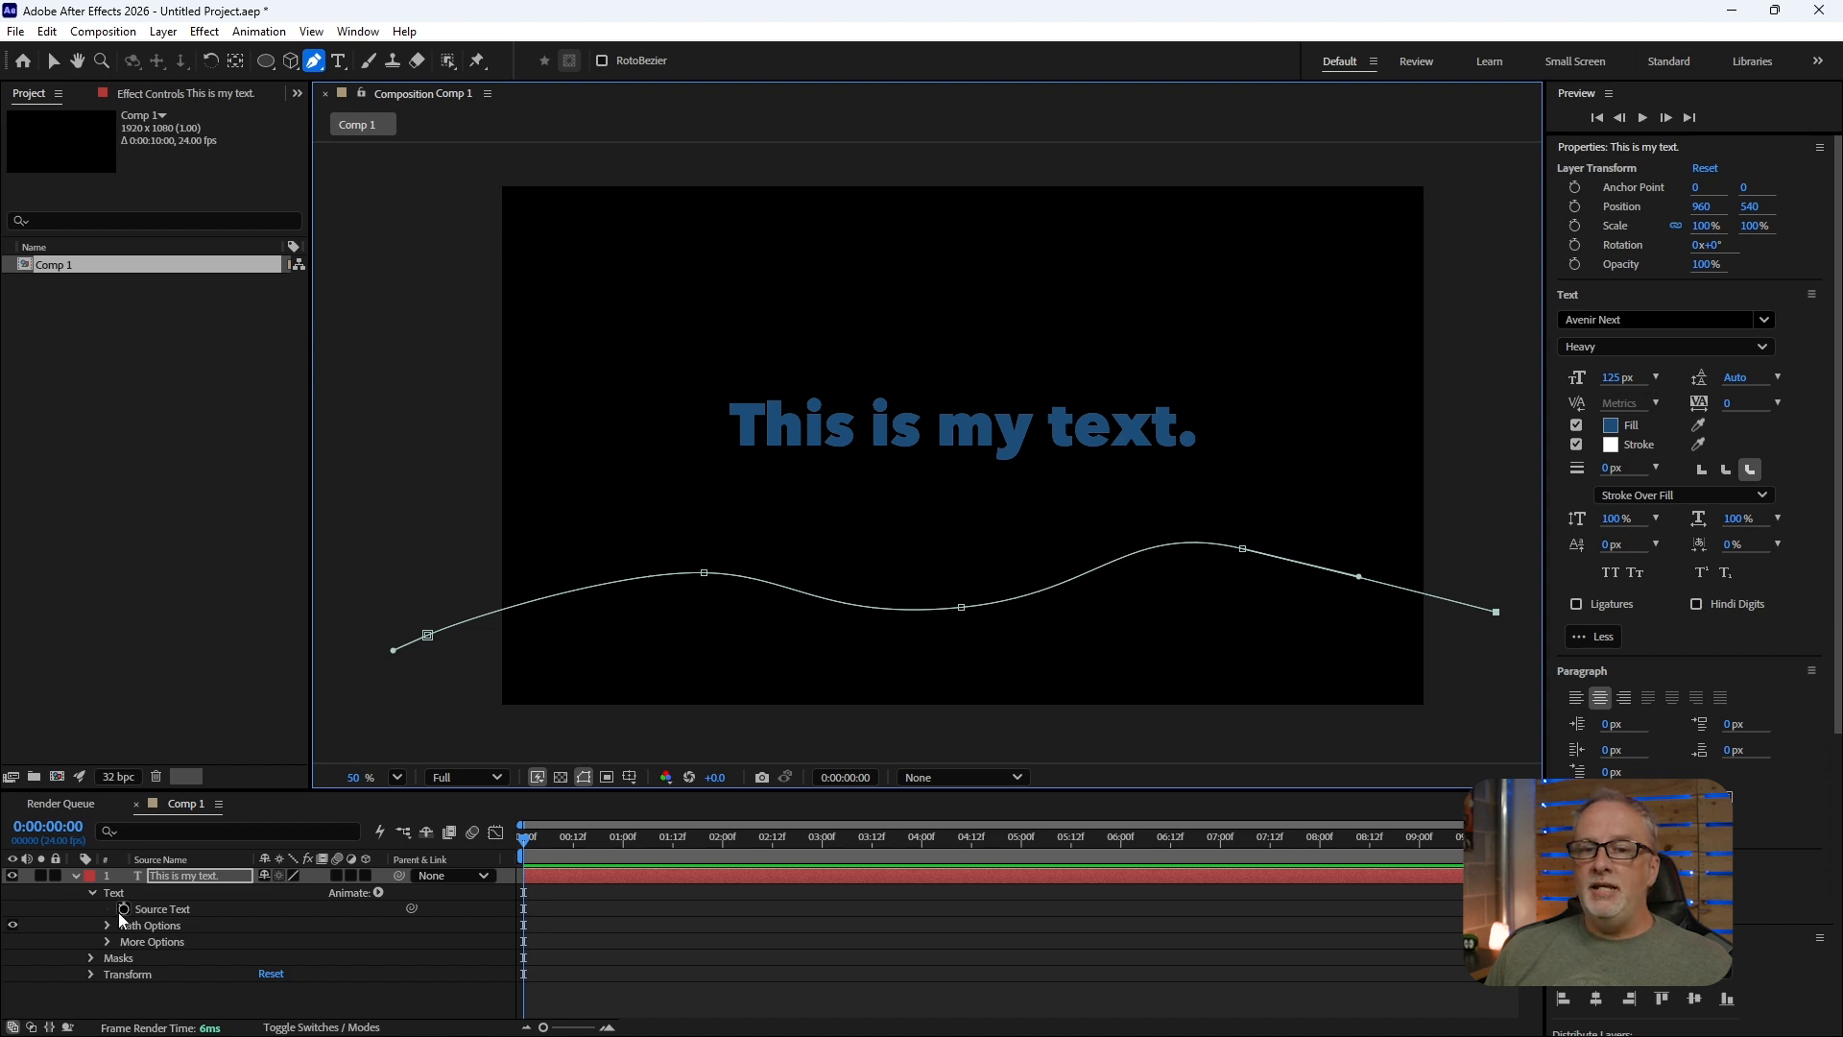
- Make the text follow the wavy mask by setting Path to Mask 1 in the text layer's Path Options
{"action": "left_click", "coordinate": [91, 958]}
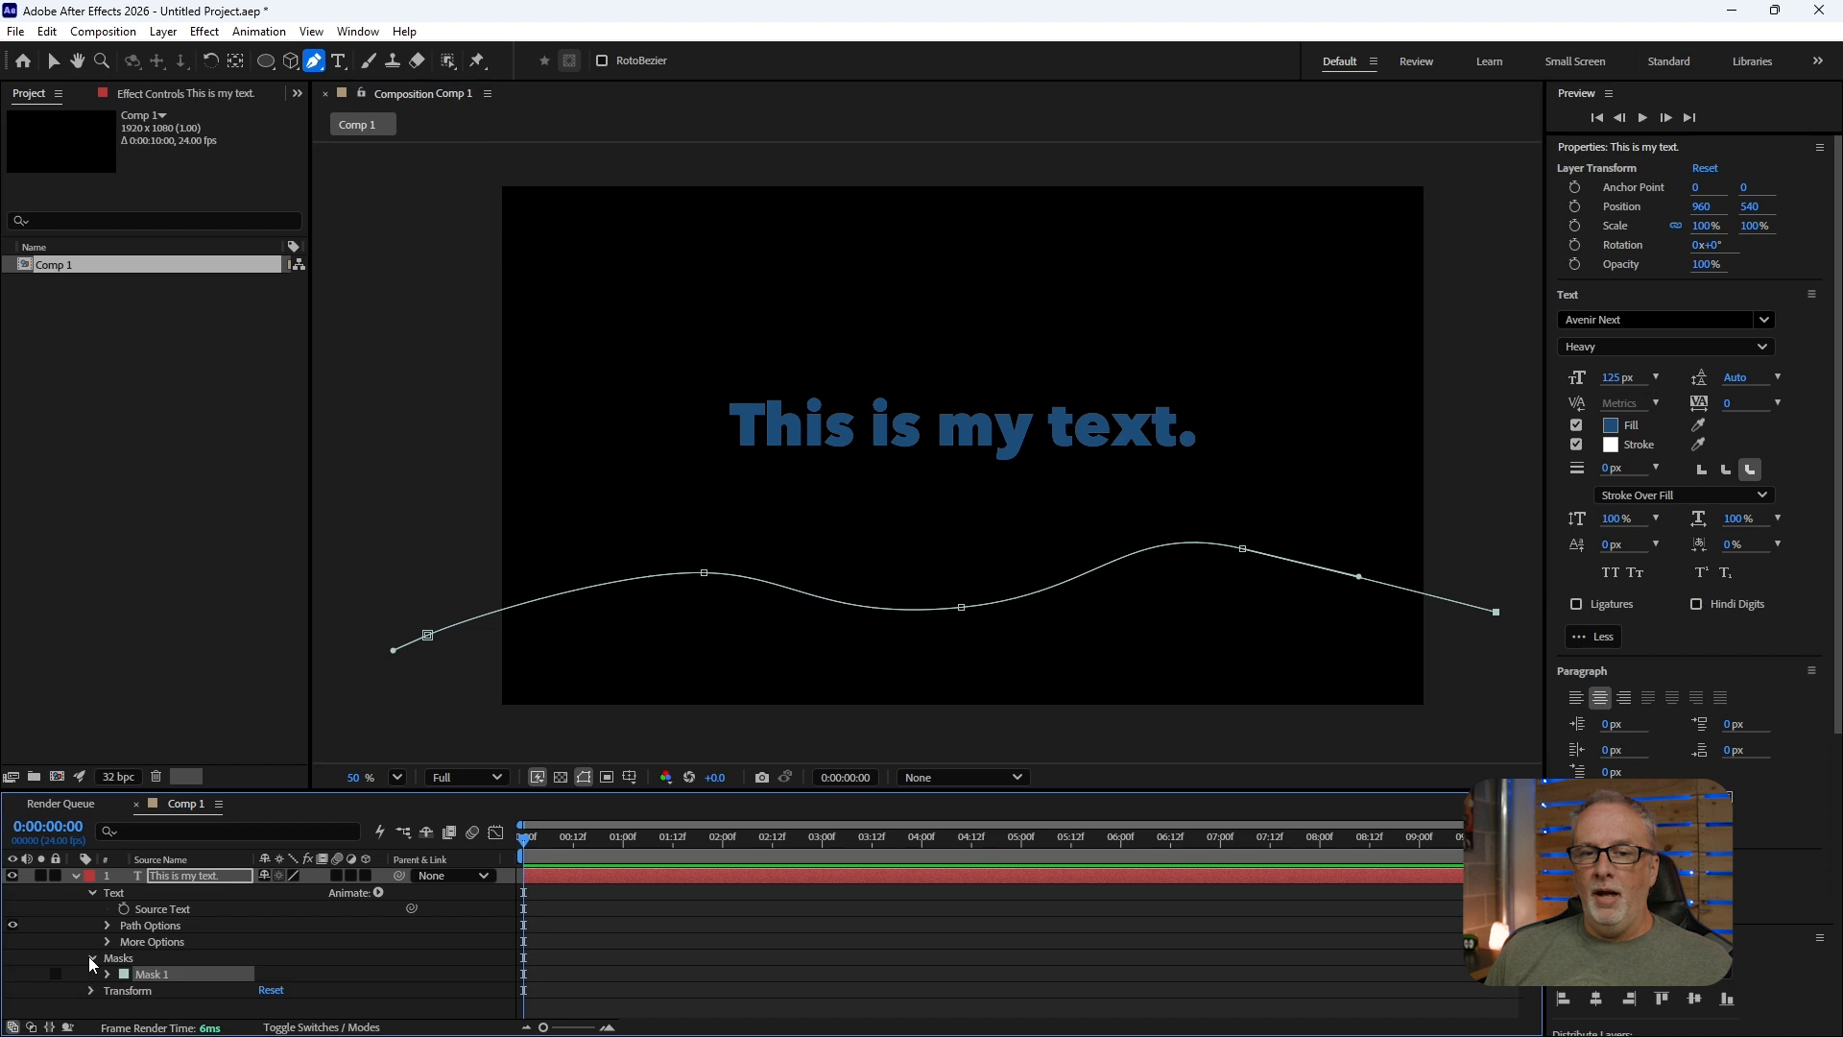
{"action": "left_click", "coordinate": [109, 974]}
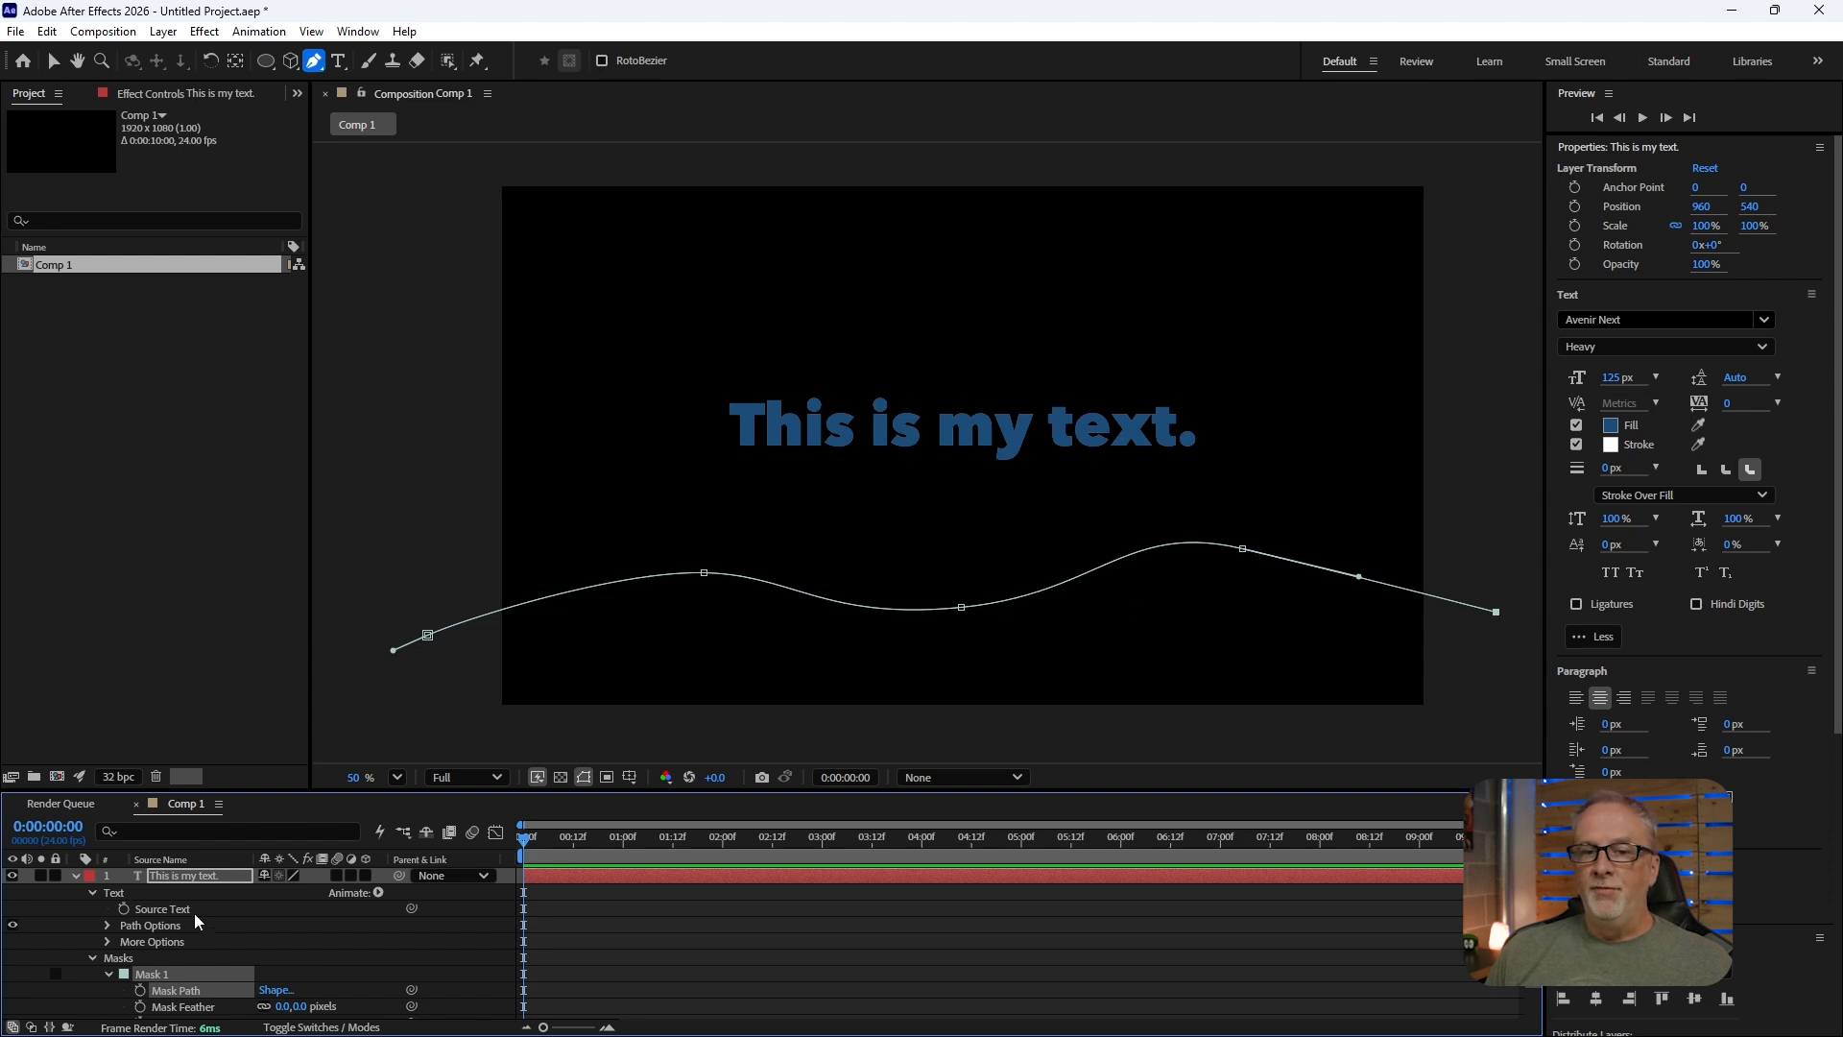
{"action": "left_click", "coordinate": [104, 924]}
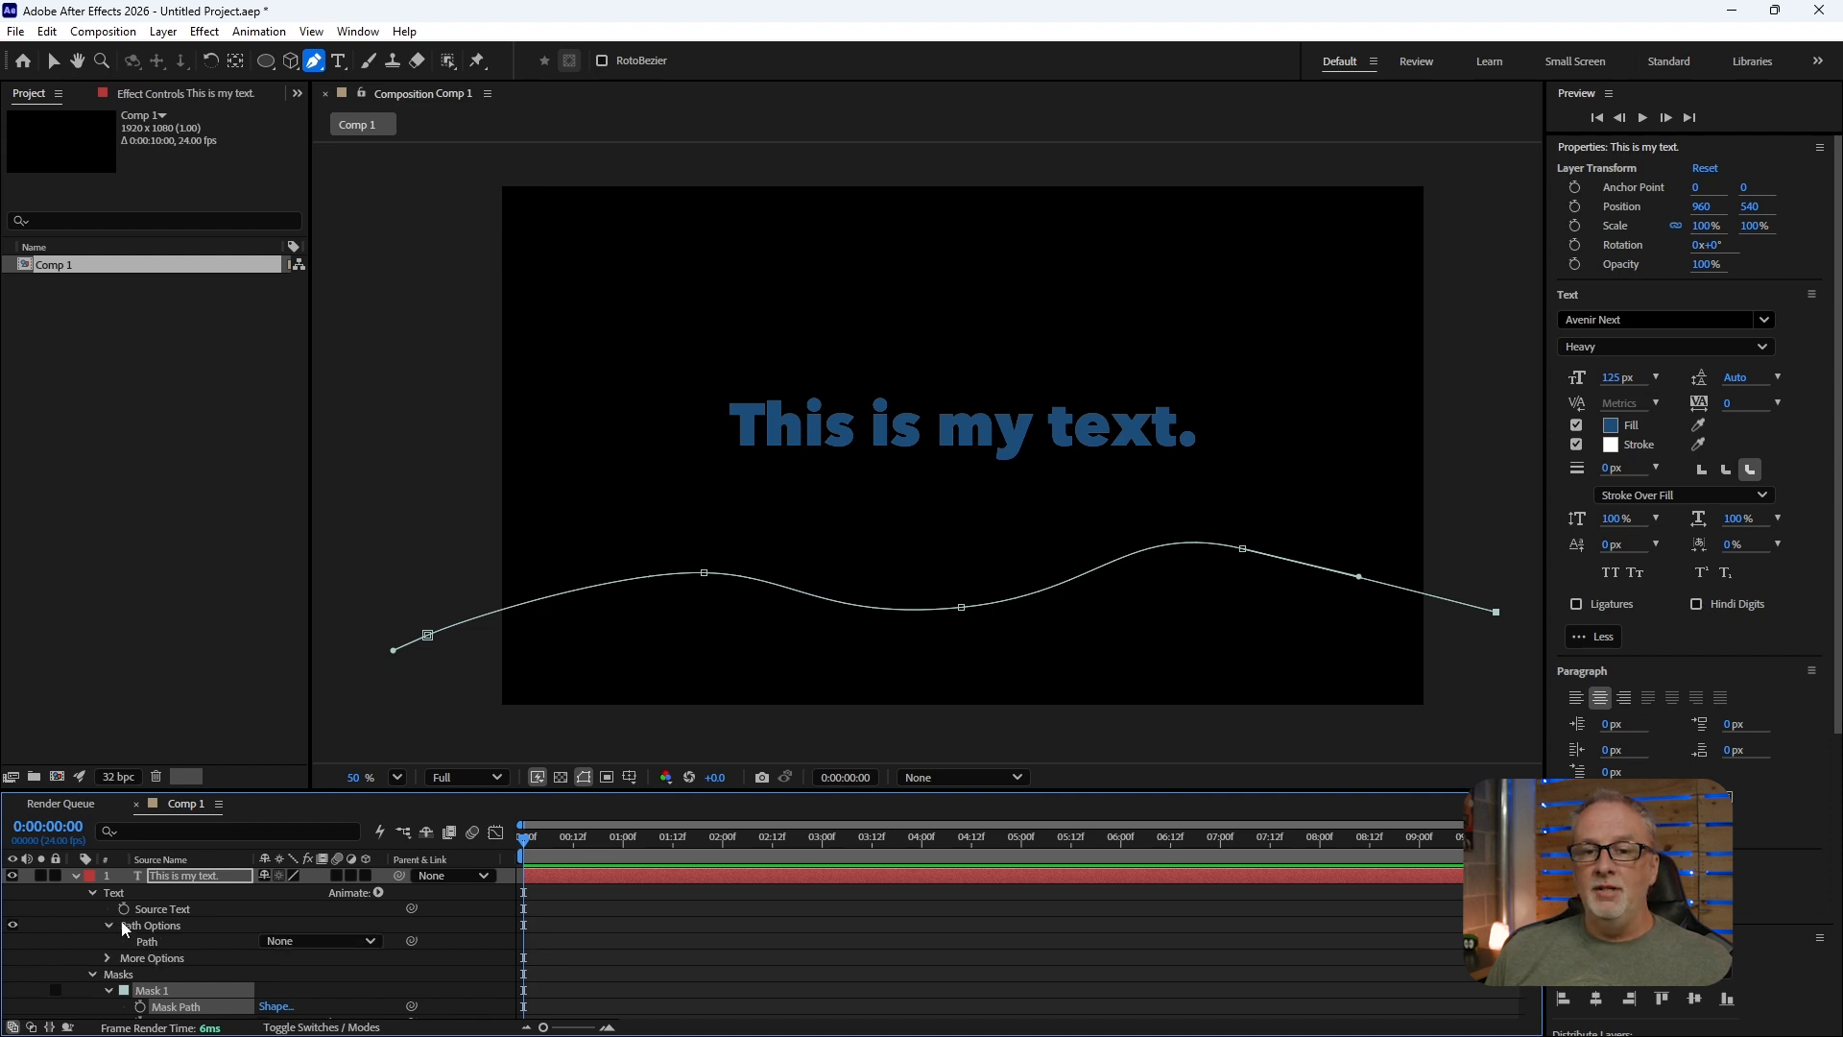
{"action": "left_click", "coordinate": [299, 945]}
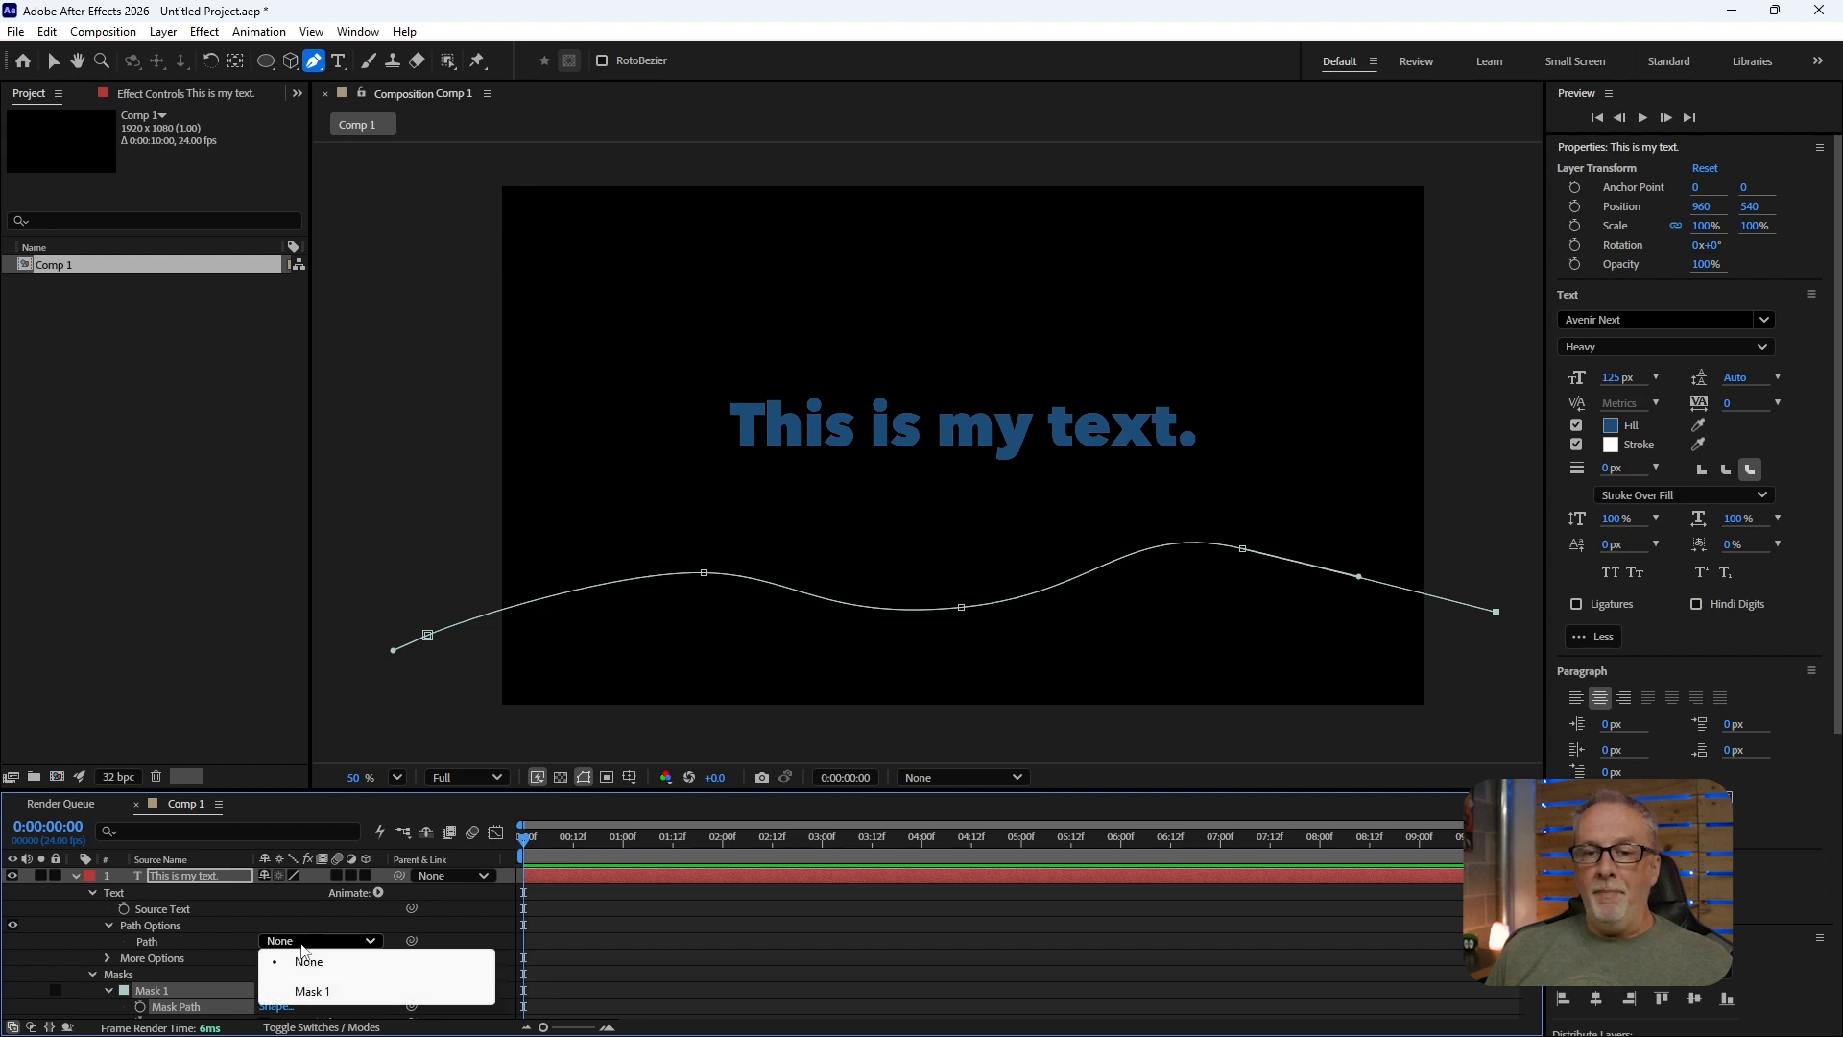
{"action": "left_click", "coordinate": [310, 994]}
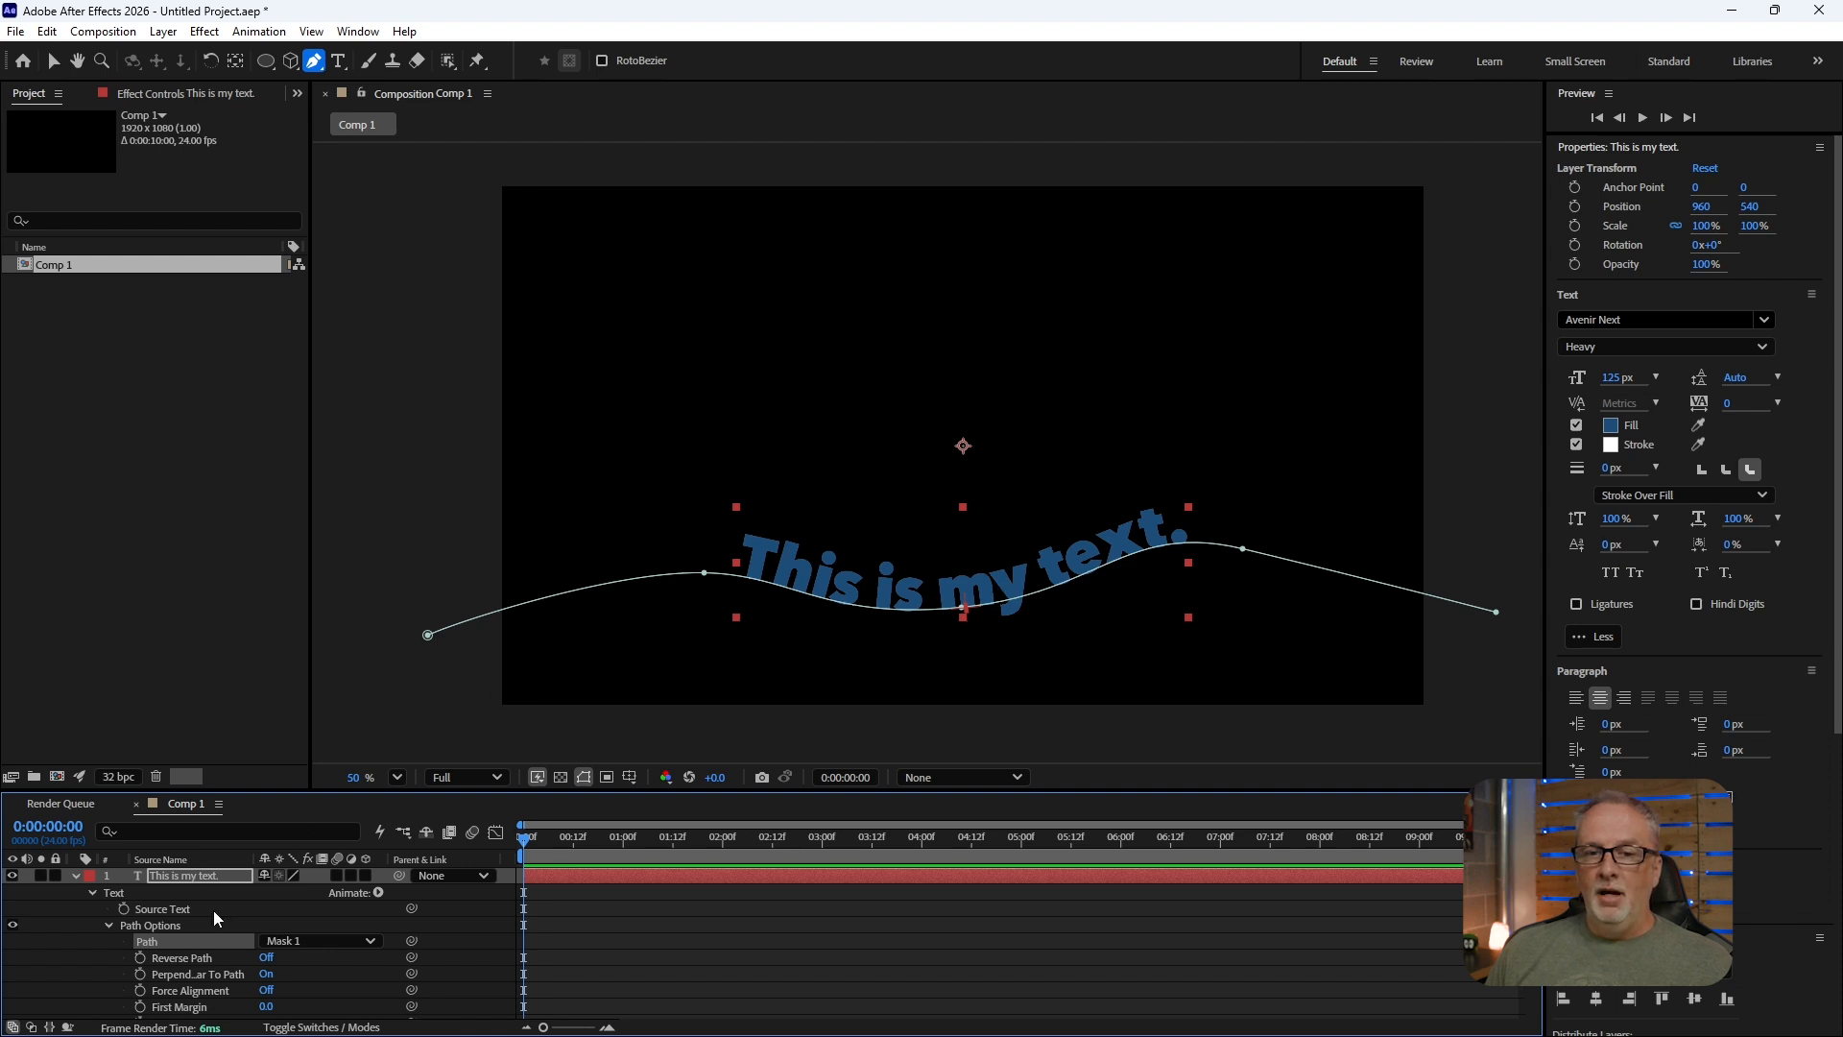
- Try toggling Reverse Path, Perpendicular To Path and Force Alignment on the path text, returning each to its original setting
{"action": "scroll", "coordinate": [213, 910], "scroll_direction": "down", "scroll_amount": 1}
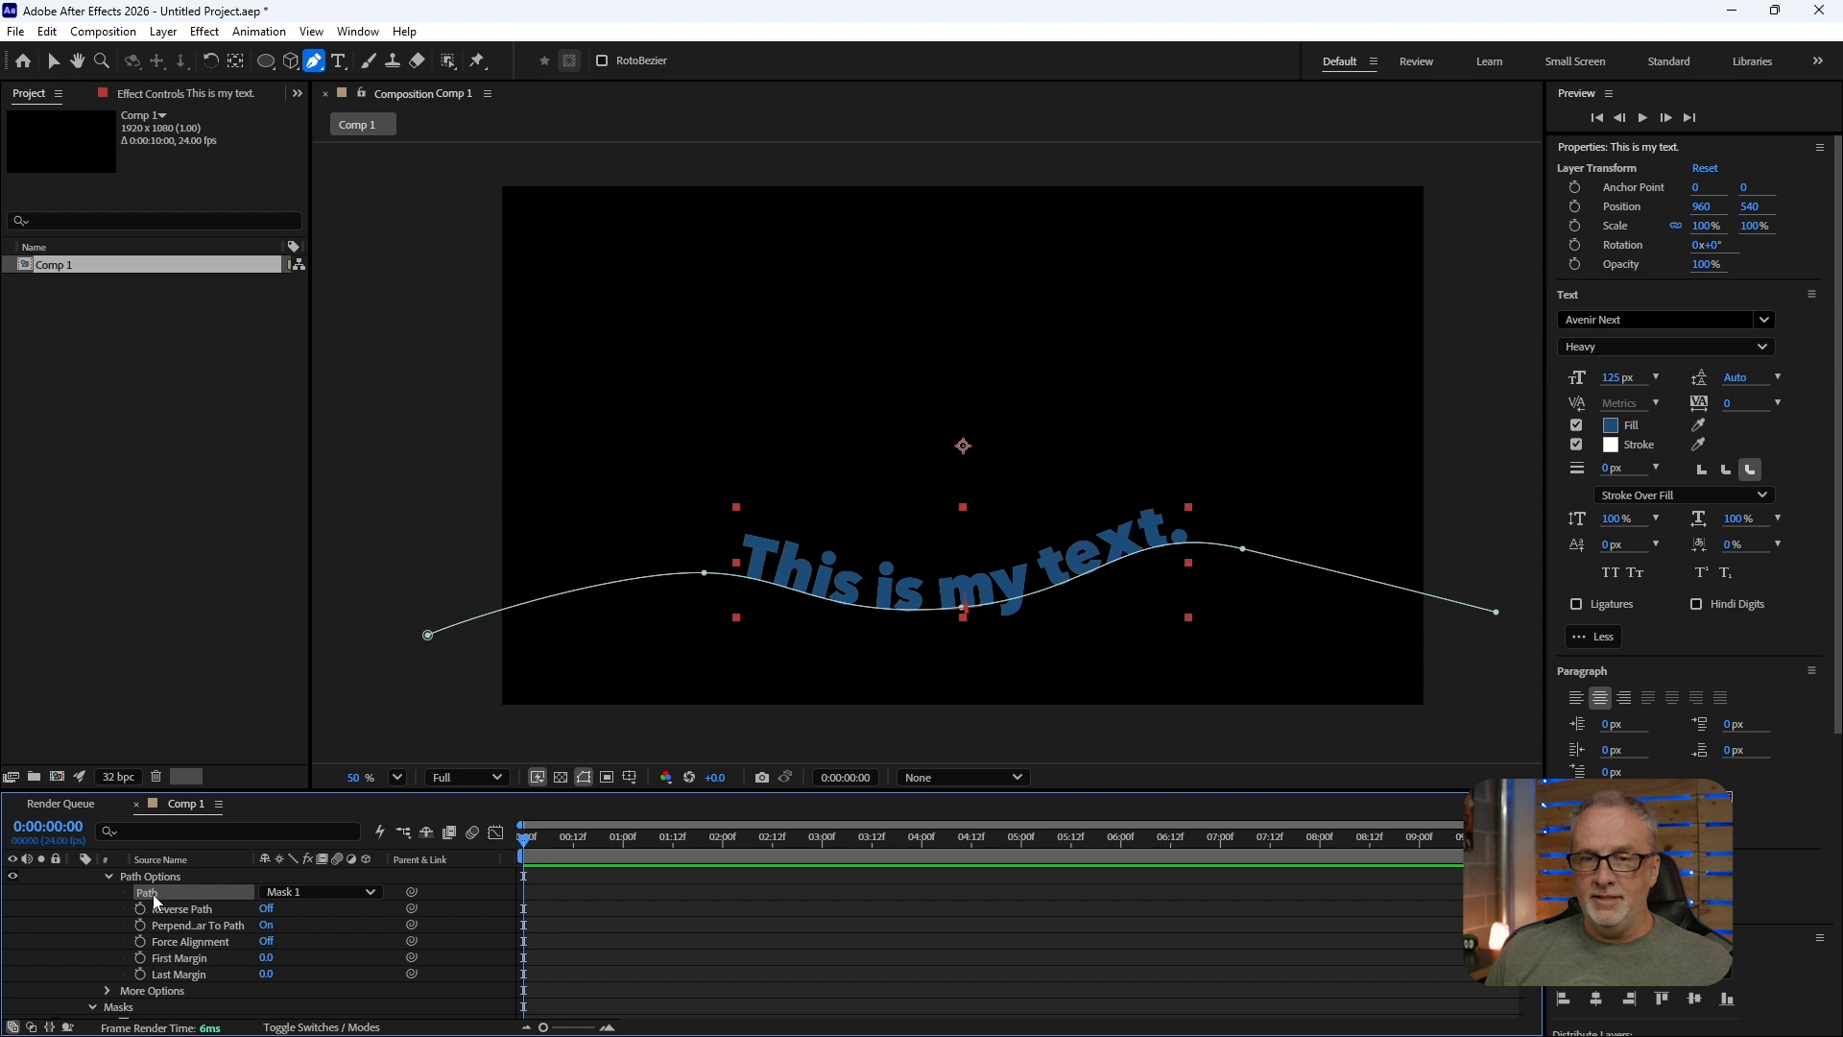
{"action": "left_click", "coordinate": [268, 908]}
{"action": "left_click", "coordinate": [268, 908]}
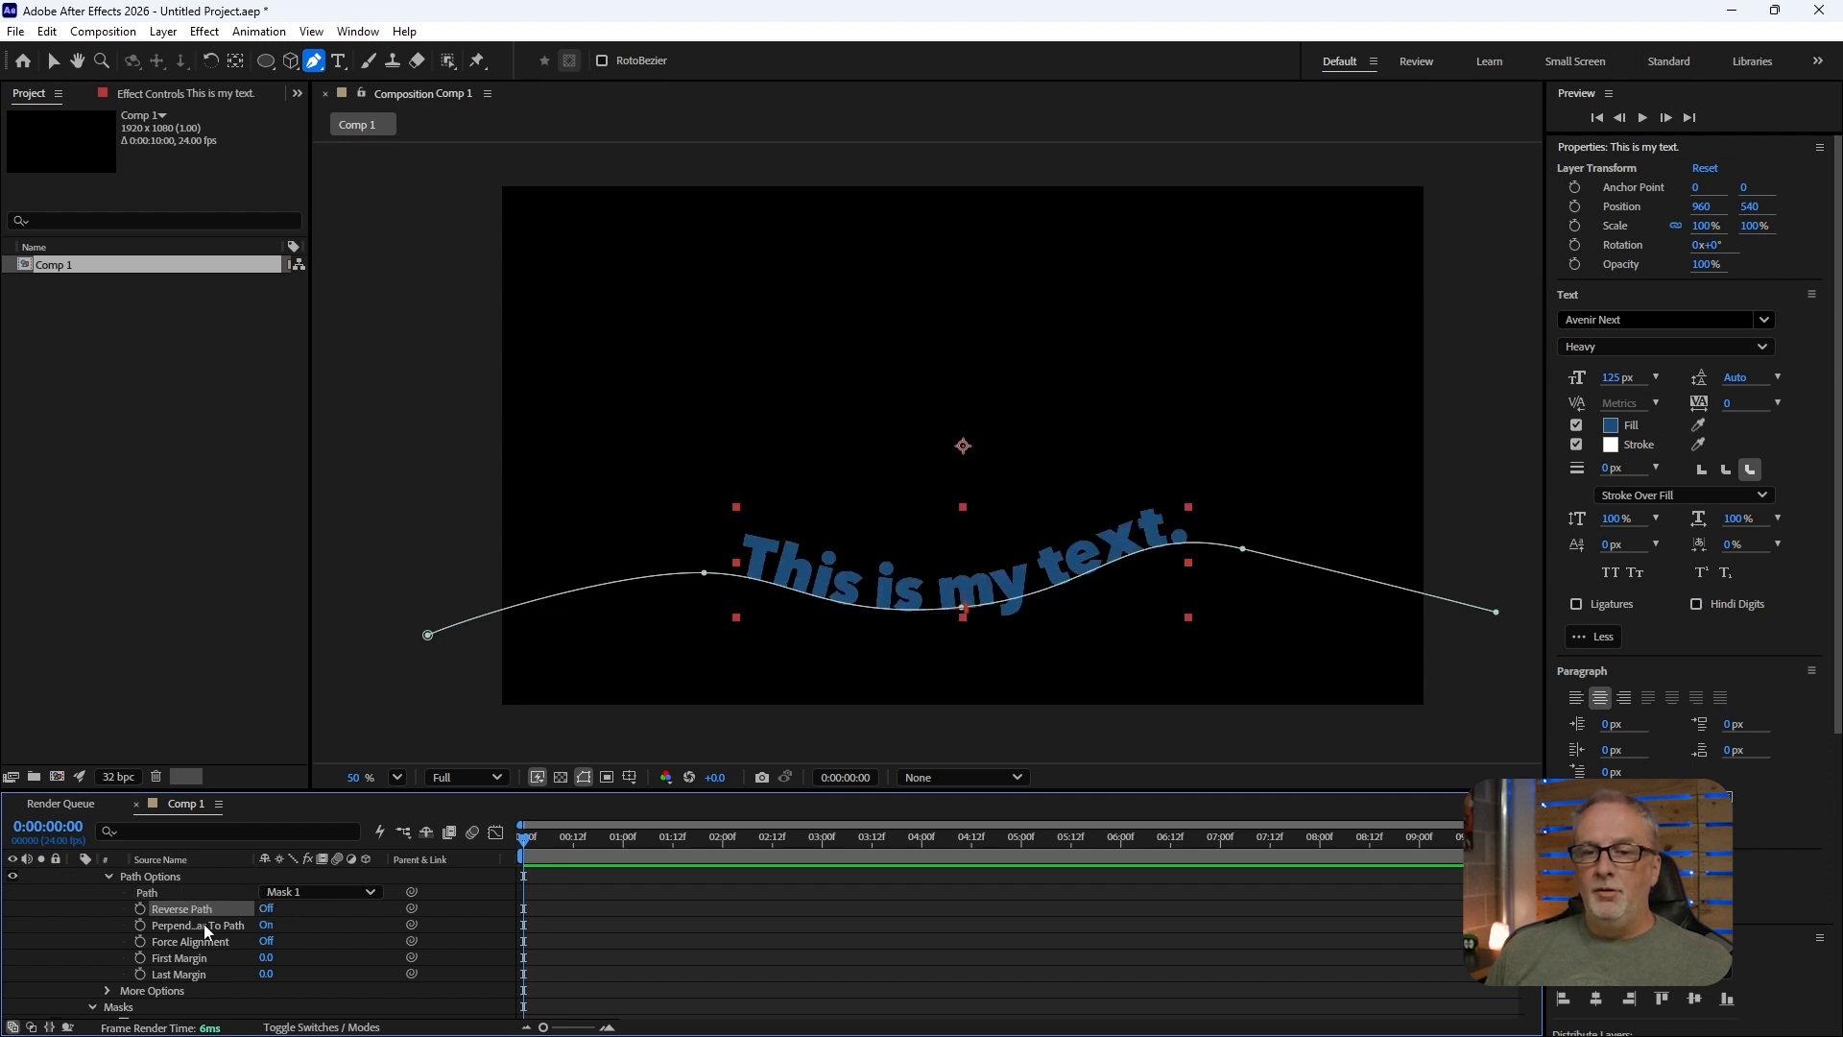
{"action": "left_click", "coordinate": [265, 925]}
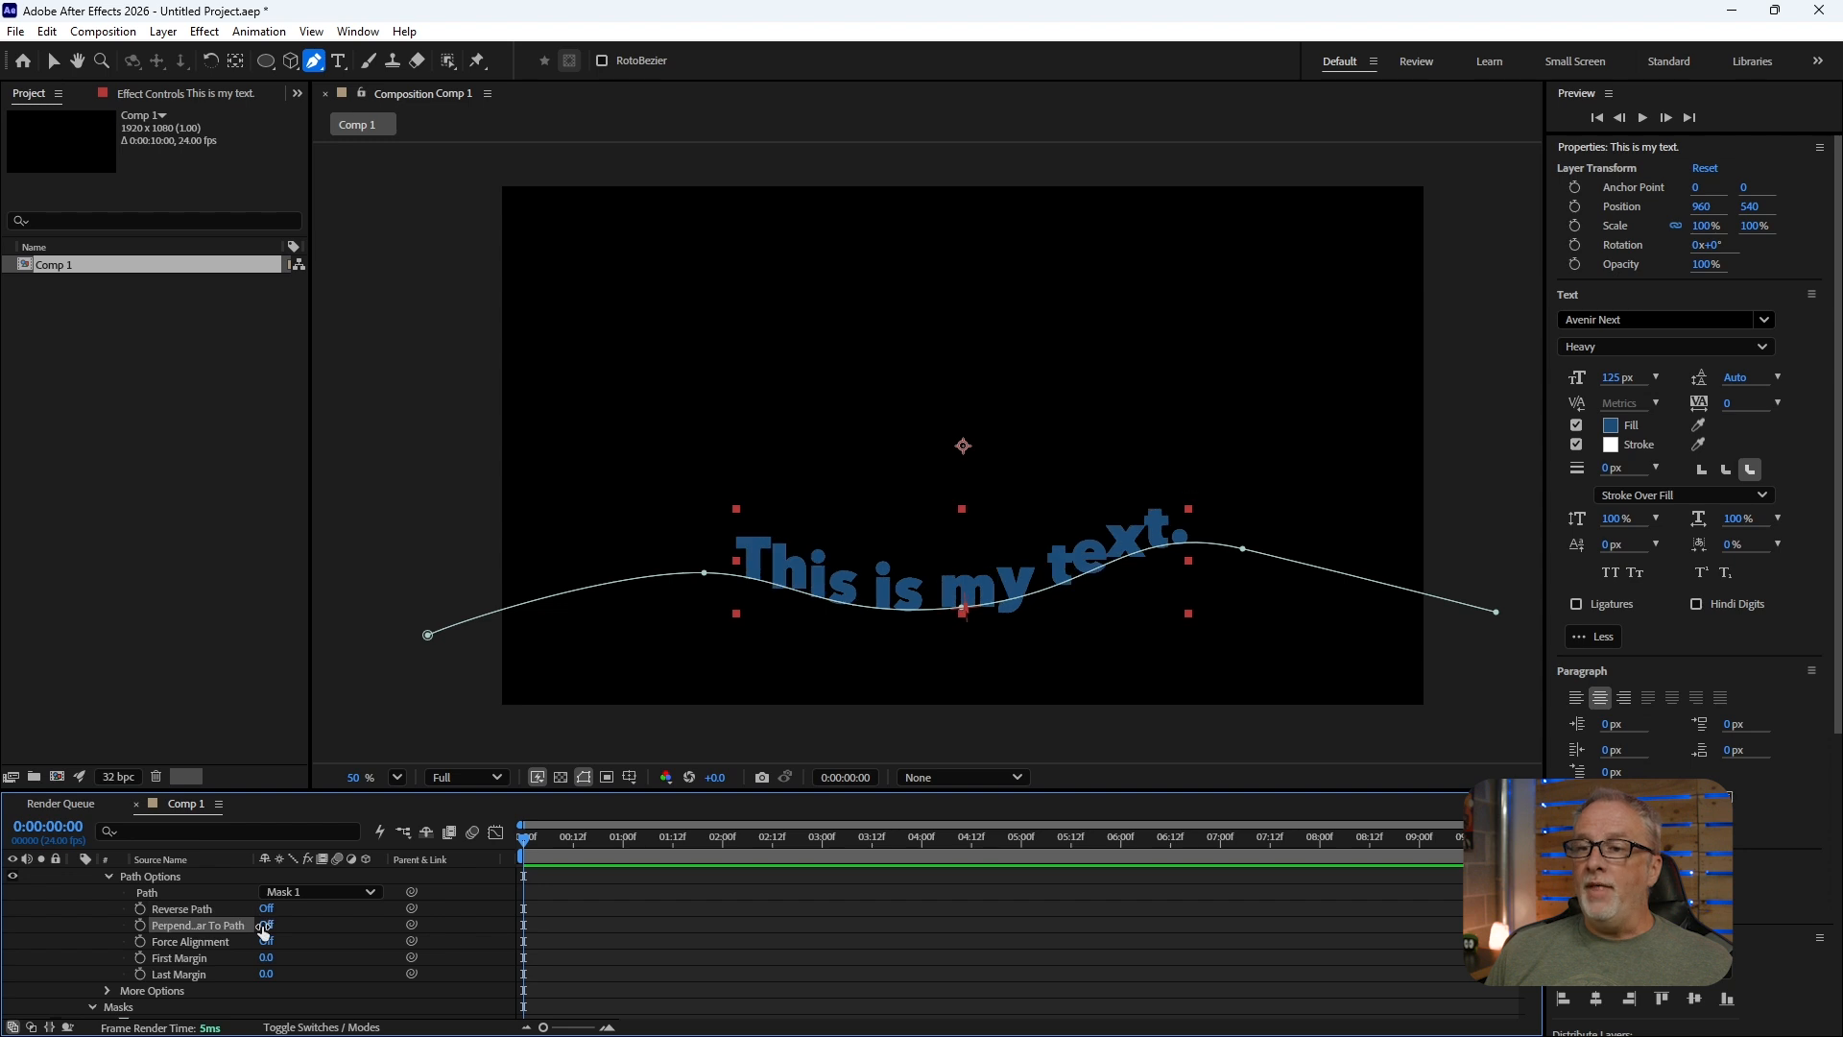
{"action": "left_click", "coordinate": [265, 925]}
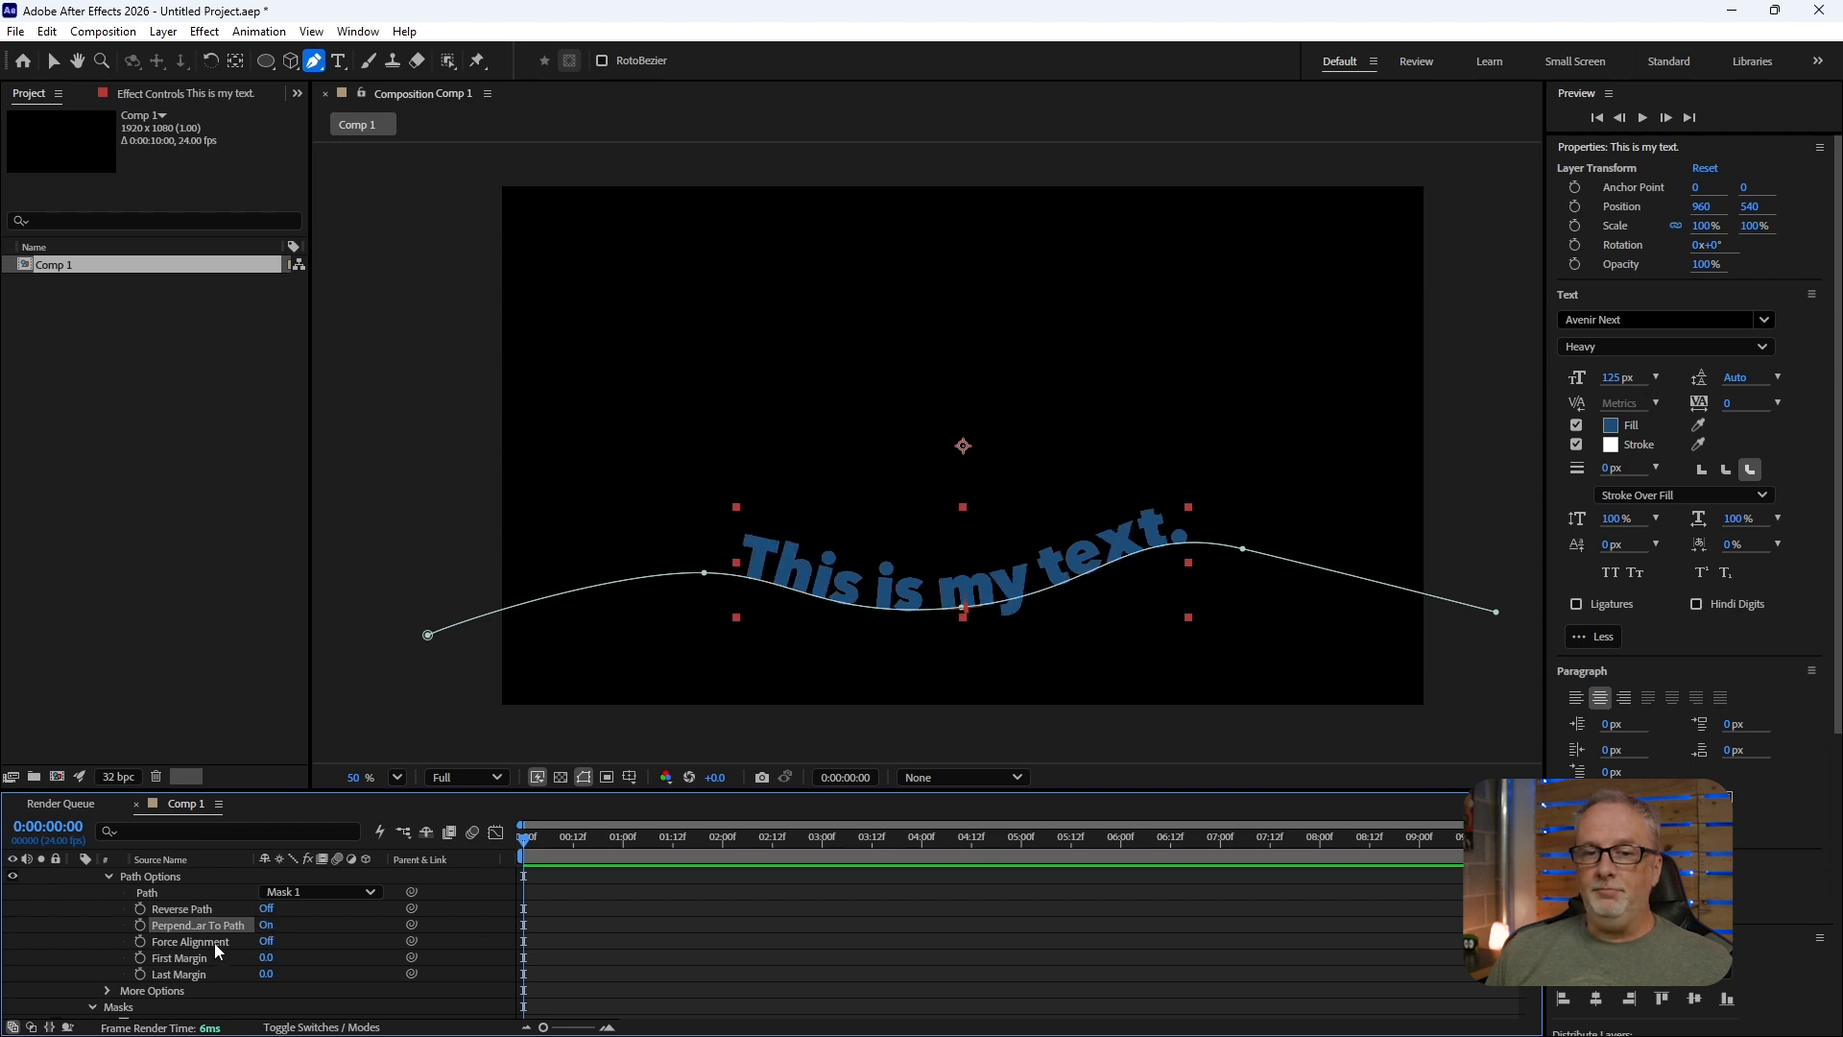
{"action": "left_click", "coordinate": [265, 942]}
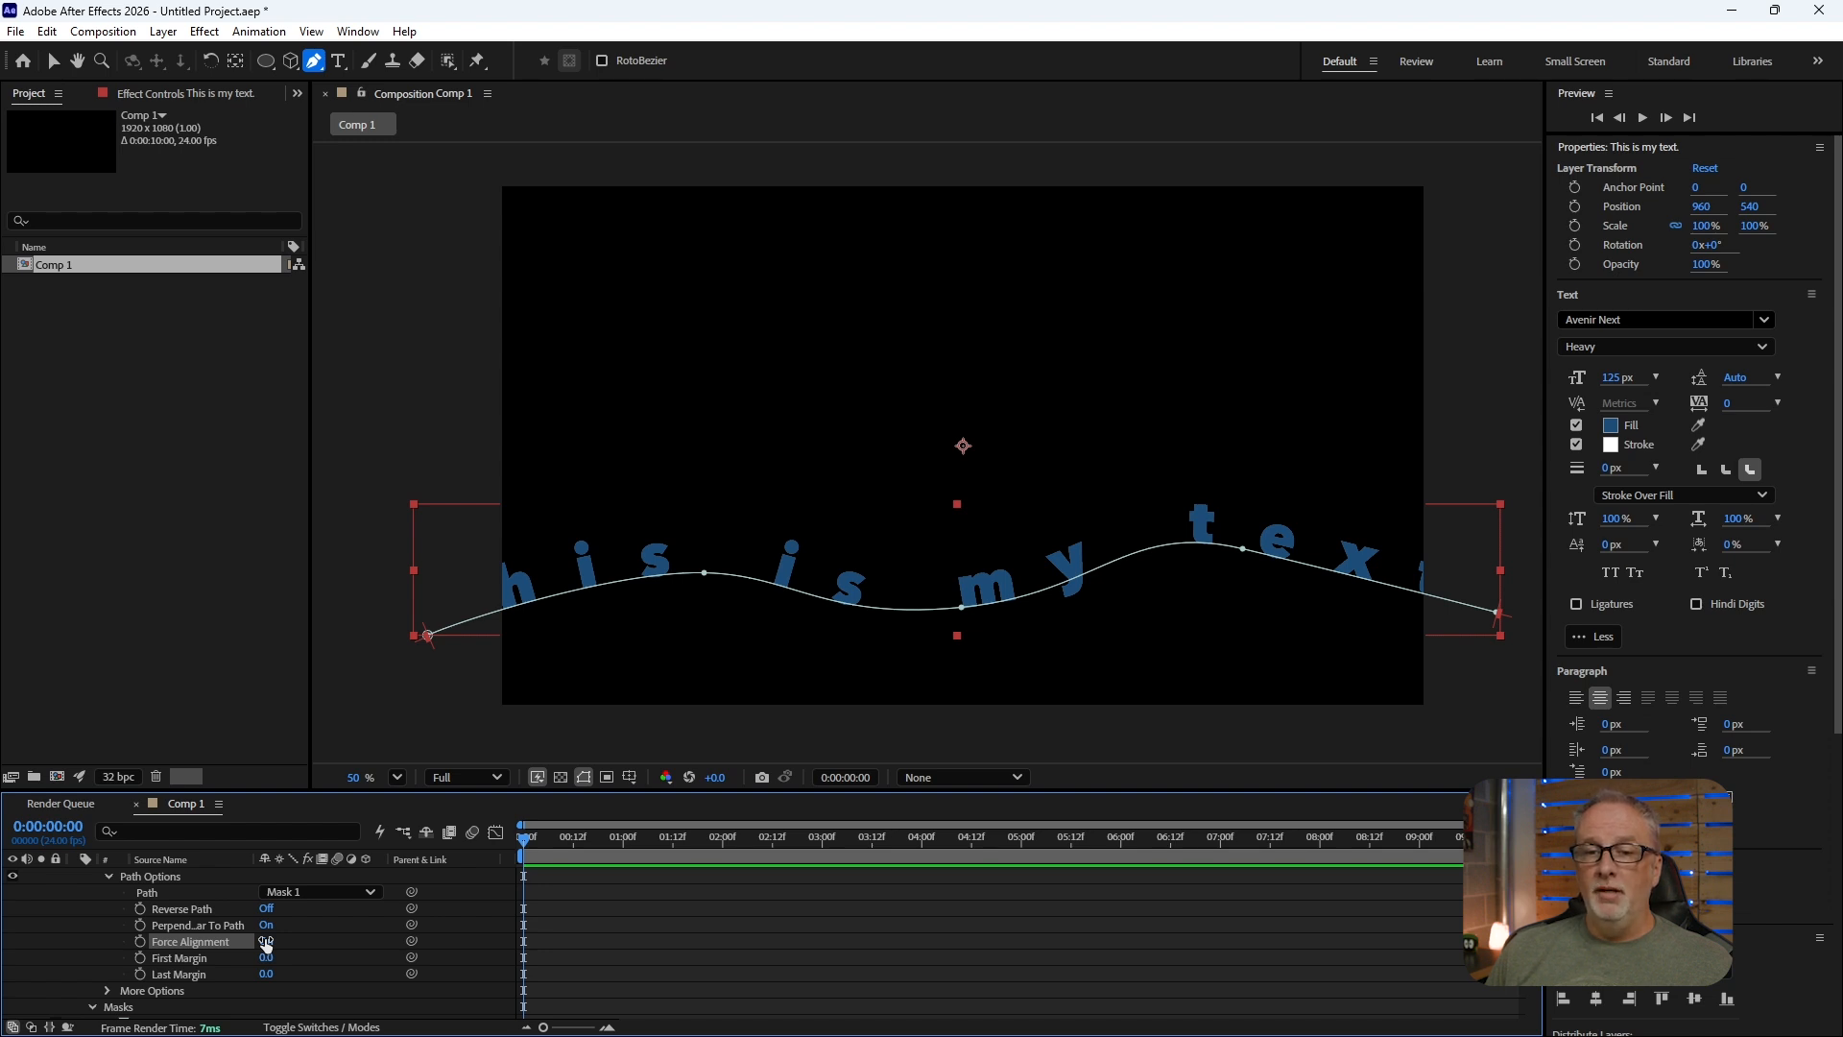
{"action": "left_click", "coordinate": [266, 942]}
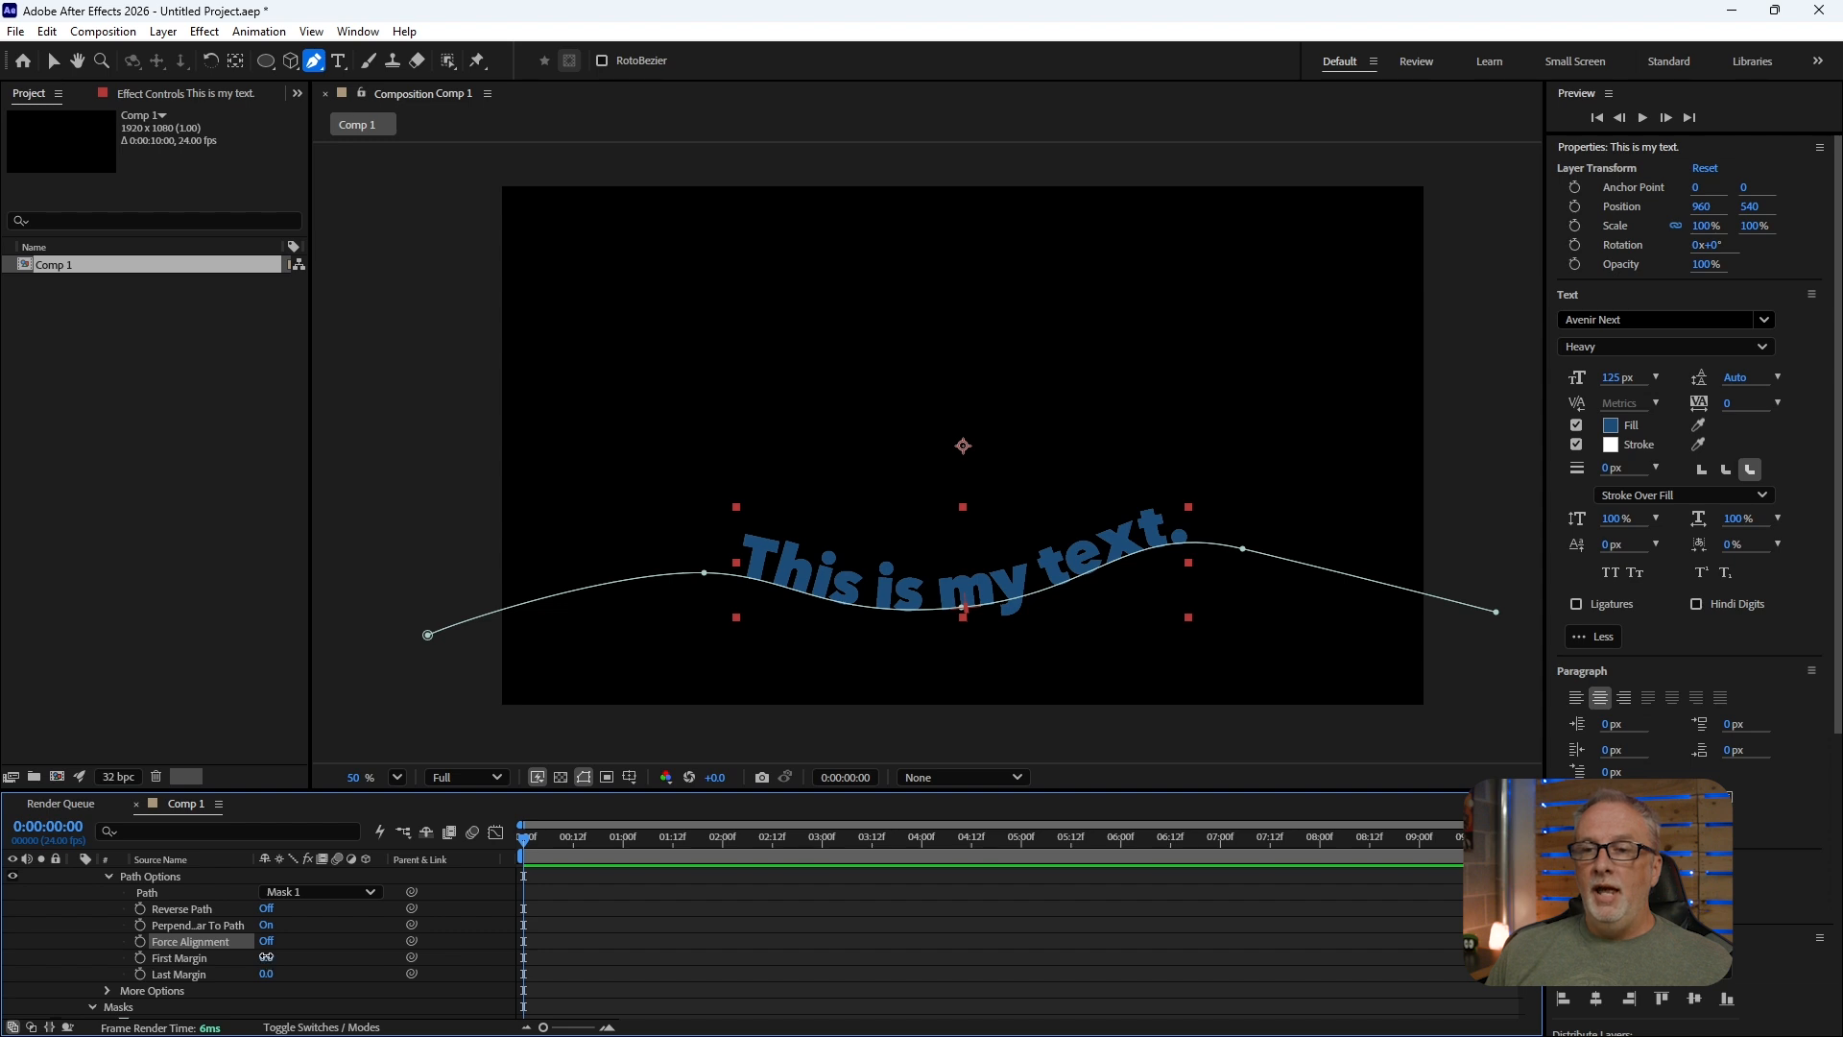
- Keyframe First Margin from -1493 at 0:00 to 1517 at 4 seconds so the text travels along the path
{"action": "mouse_move", "coordinate": [265, 957]}
{"action": "left_mouse_down"}
{"action": "mouse_move", "coordinate": [57, 960]}
{"action": "mouse_move", "coordinate": [432, 964]}
{"action": "mouse_move", "coordinate": [244, 954]}
{"action": "left_mouse_up"}
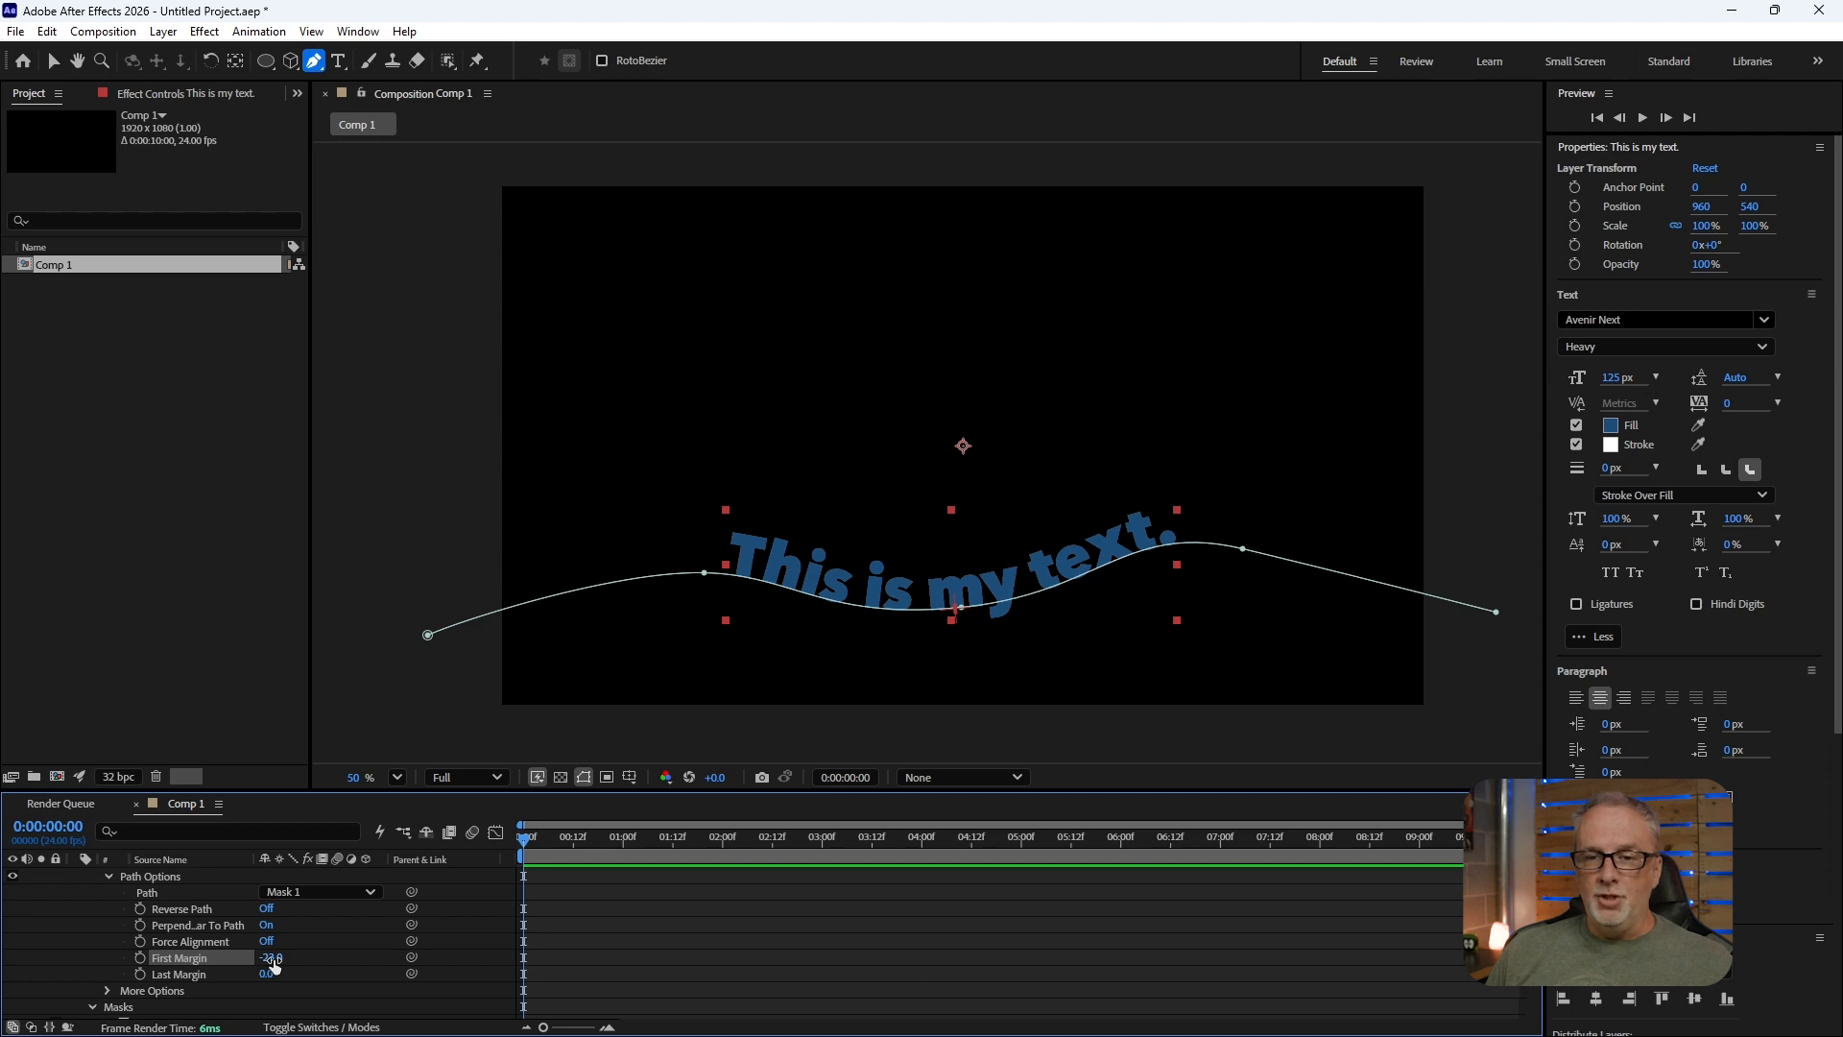
{"action": "left_click_drag", "start_coordinate": [273, 964], "coordinate": [127, 957]}
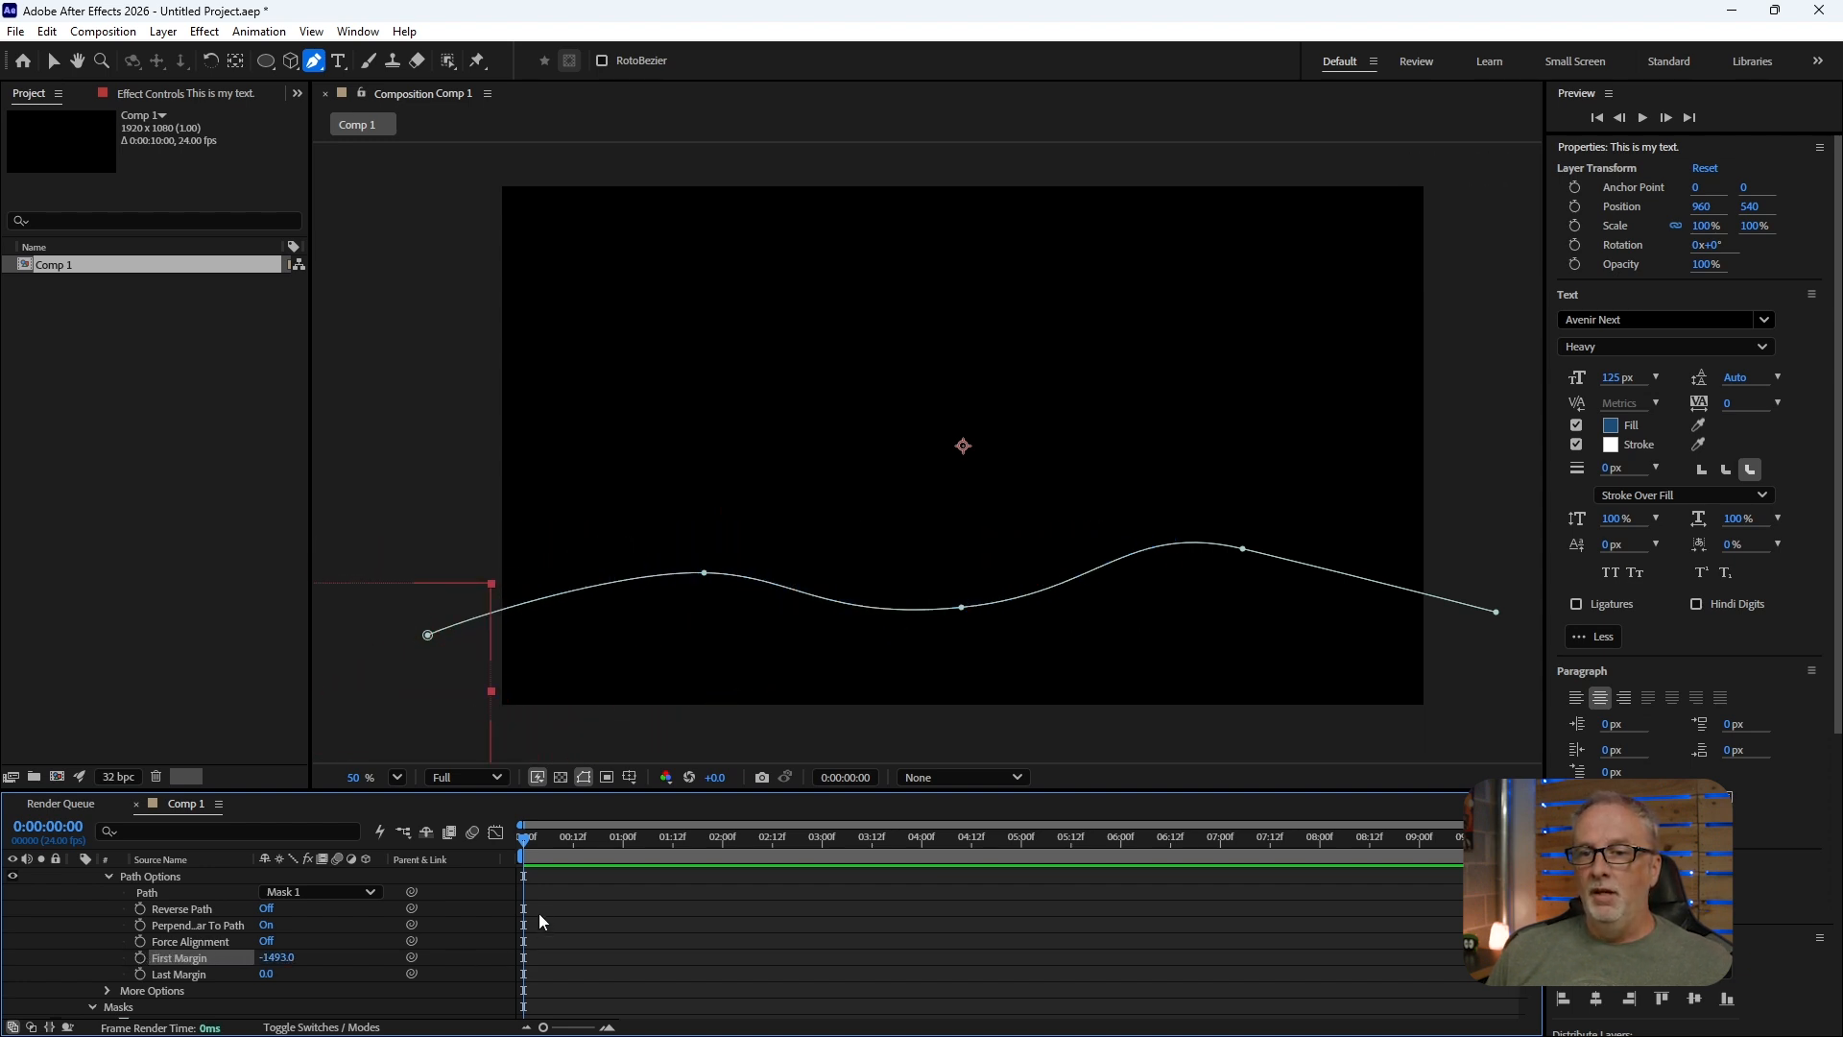
{"action": "left_click", "coordinate": [140, 957]}
{"action": "left_click_drag", "start_coordinate": [791, 838], "coordinate": [922, 840]}
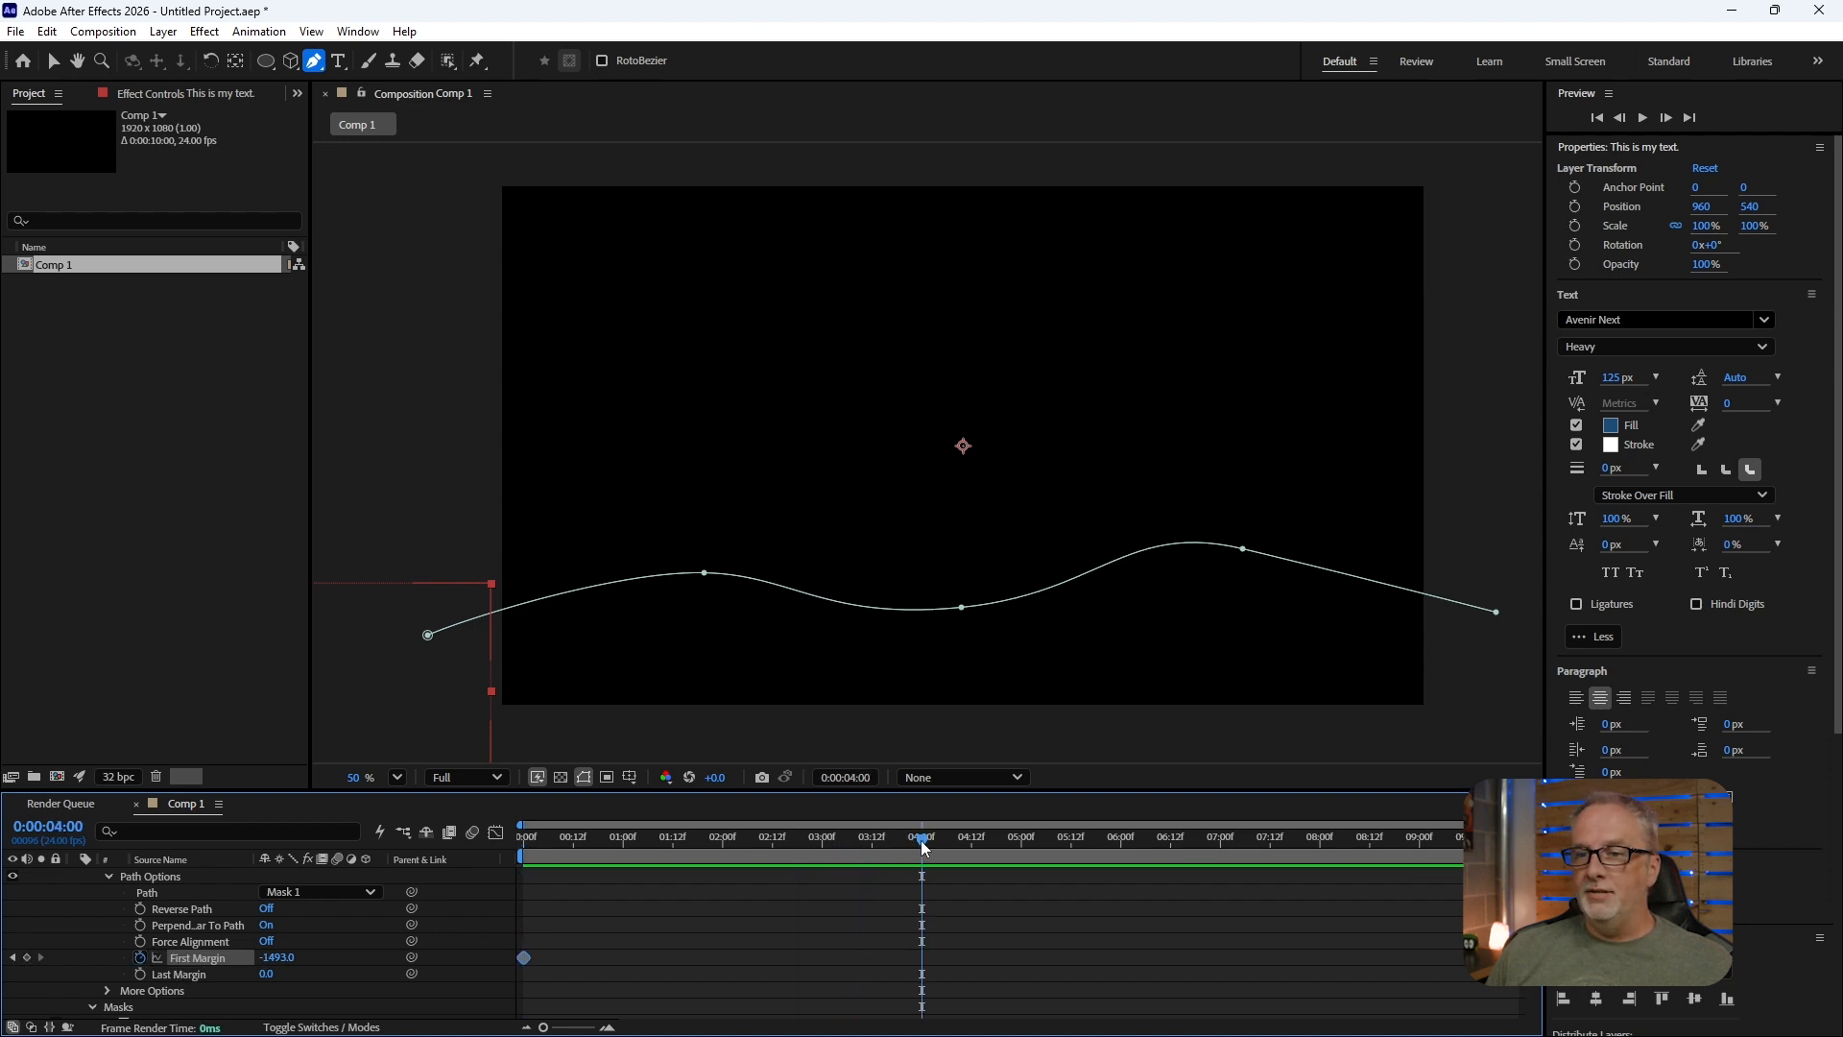
{"action": "left_click_drag", "start_coordinate": [275, 958], "coordinate": [569, 964]}
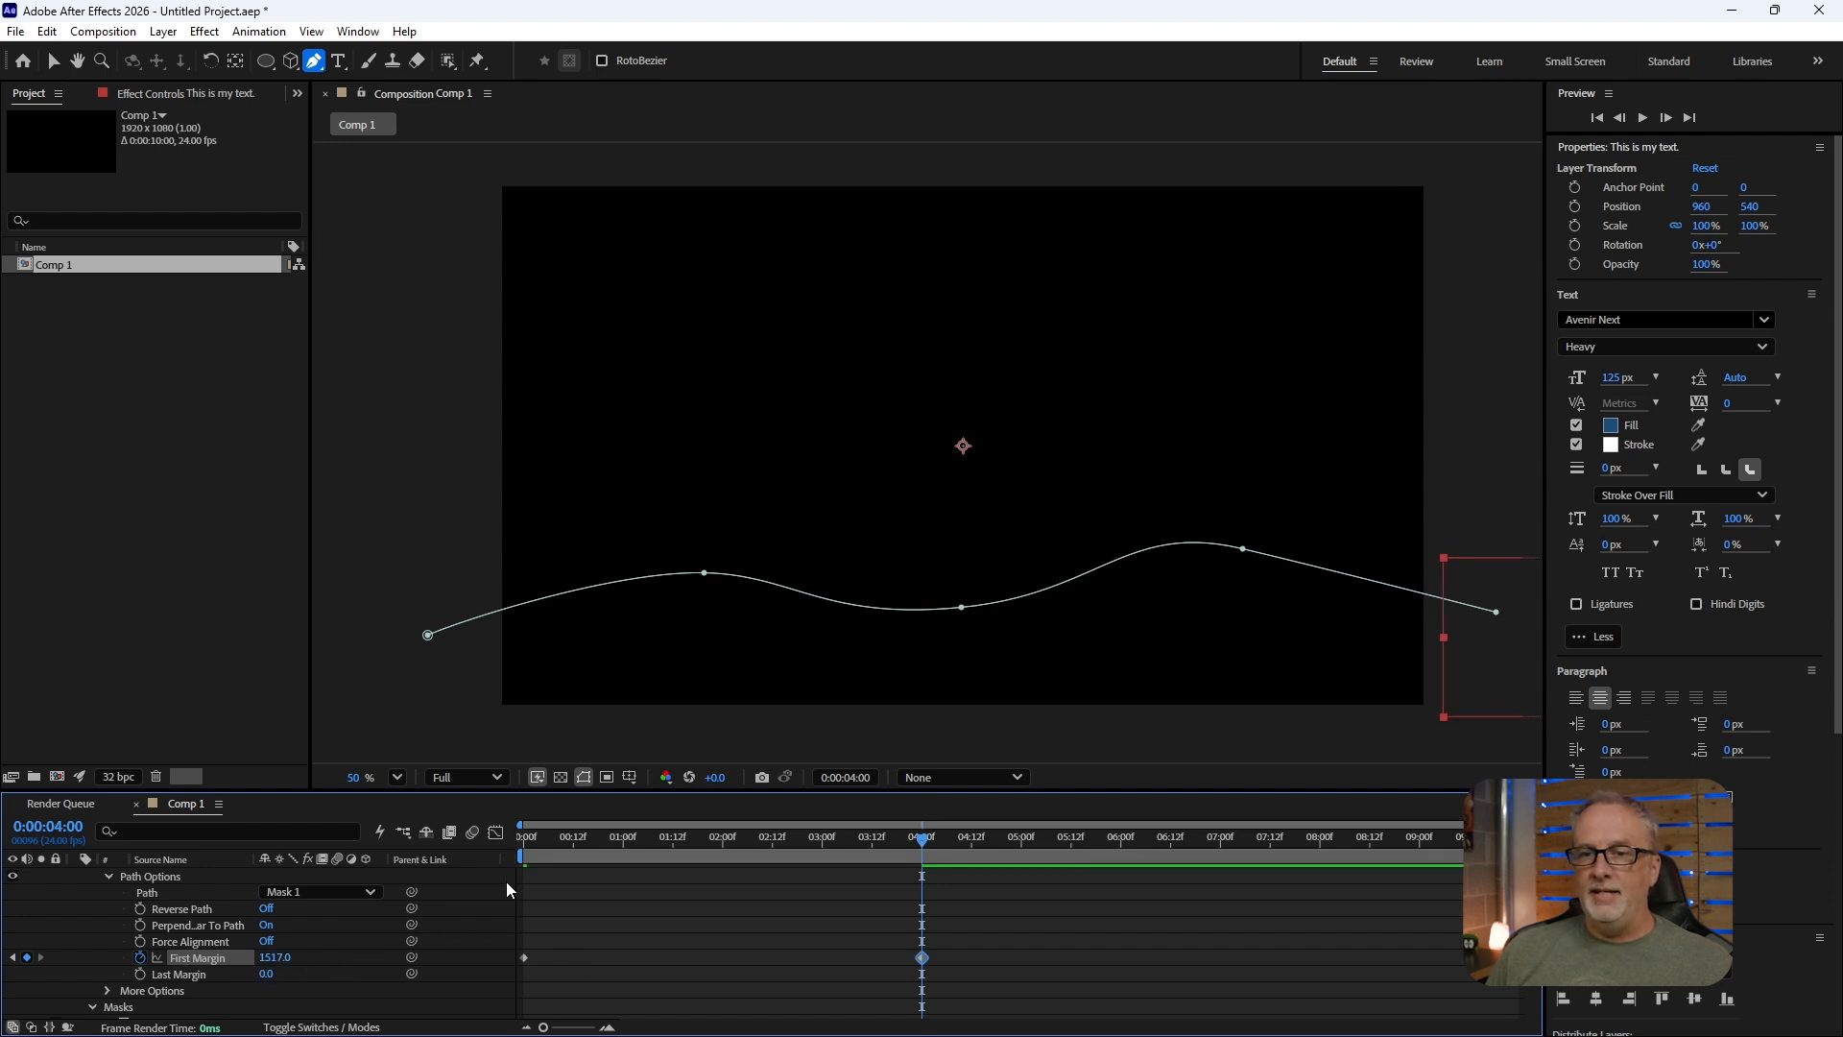
- Preview the text's movement along the path from the start of the composition
{"action": "key", "text": "Home"}
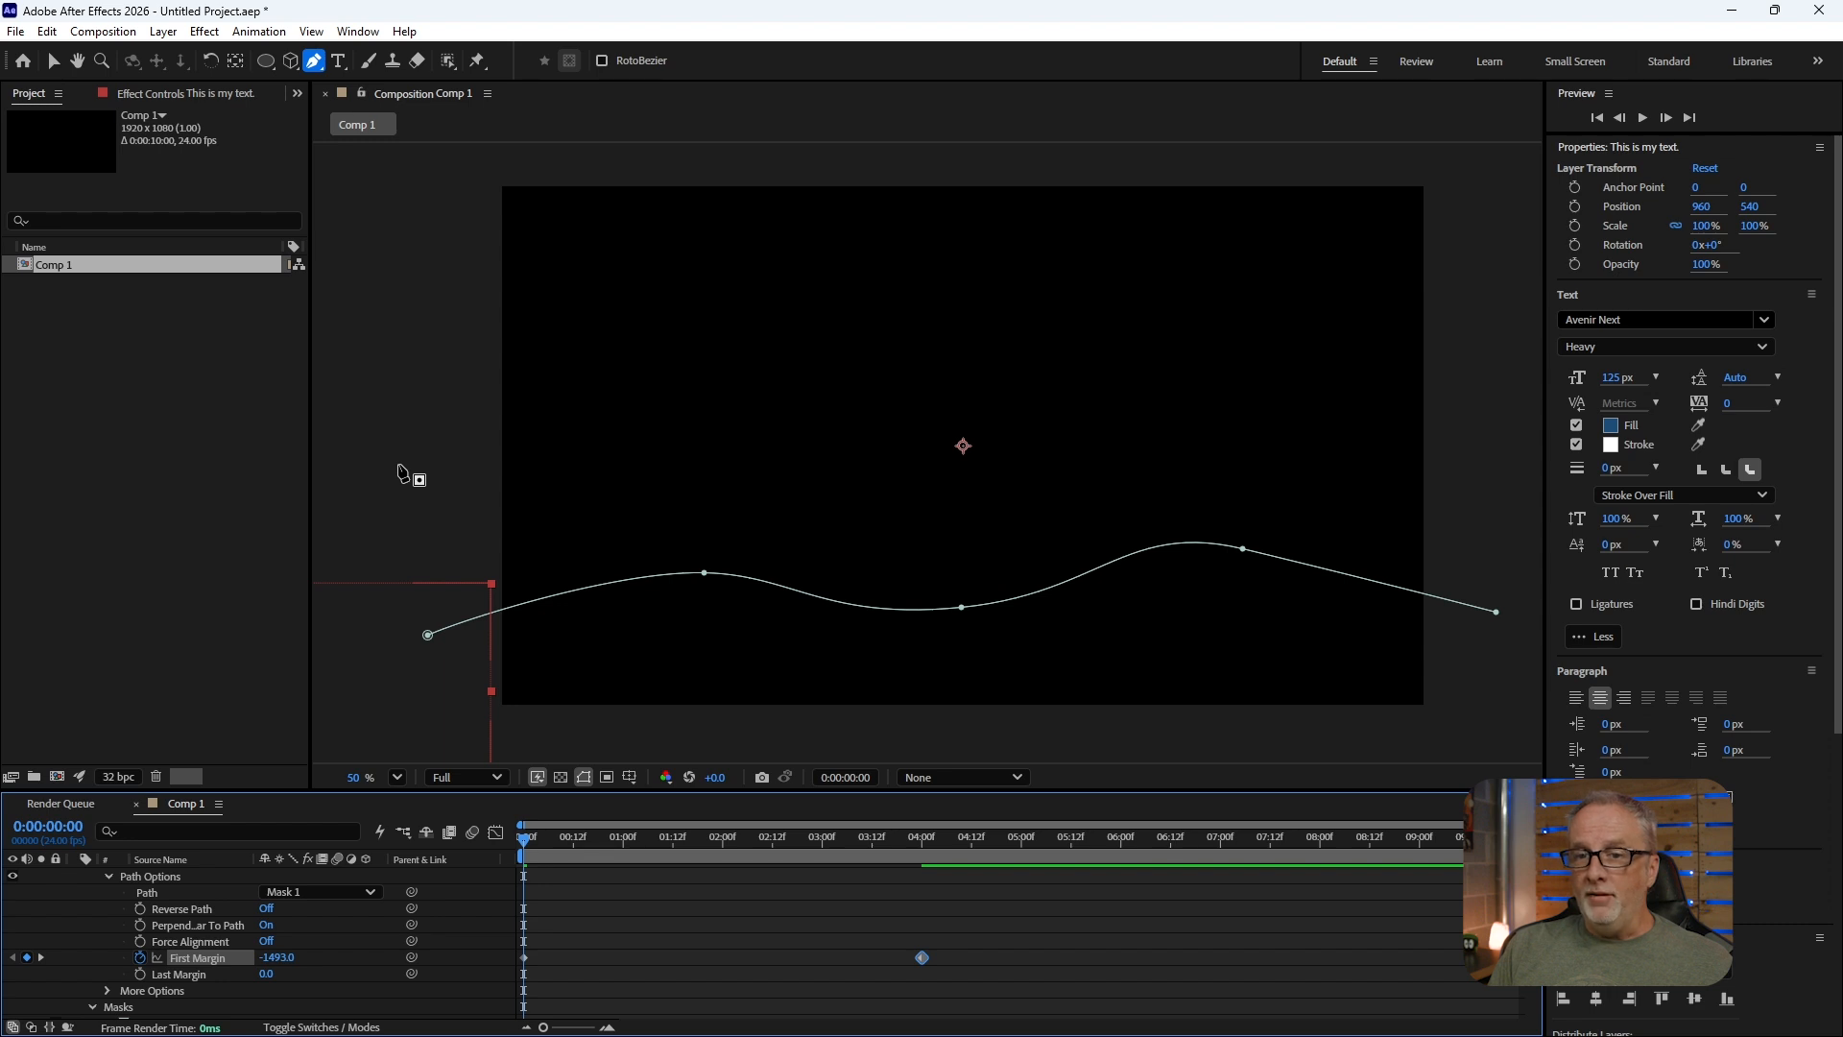
{"action": "key", "text": "space"}
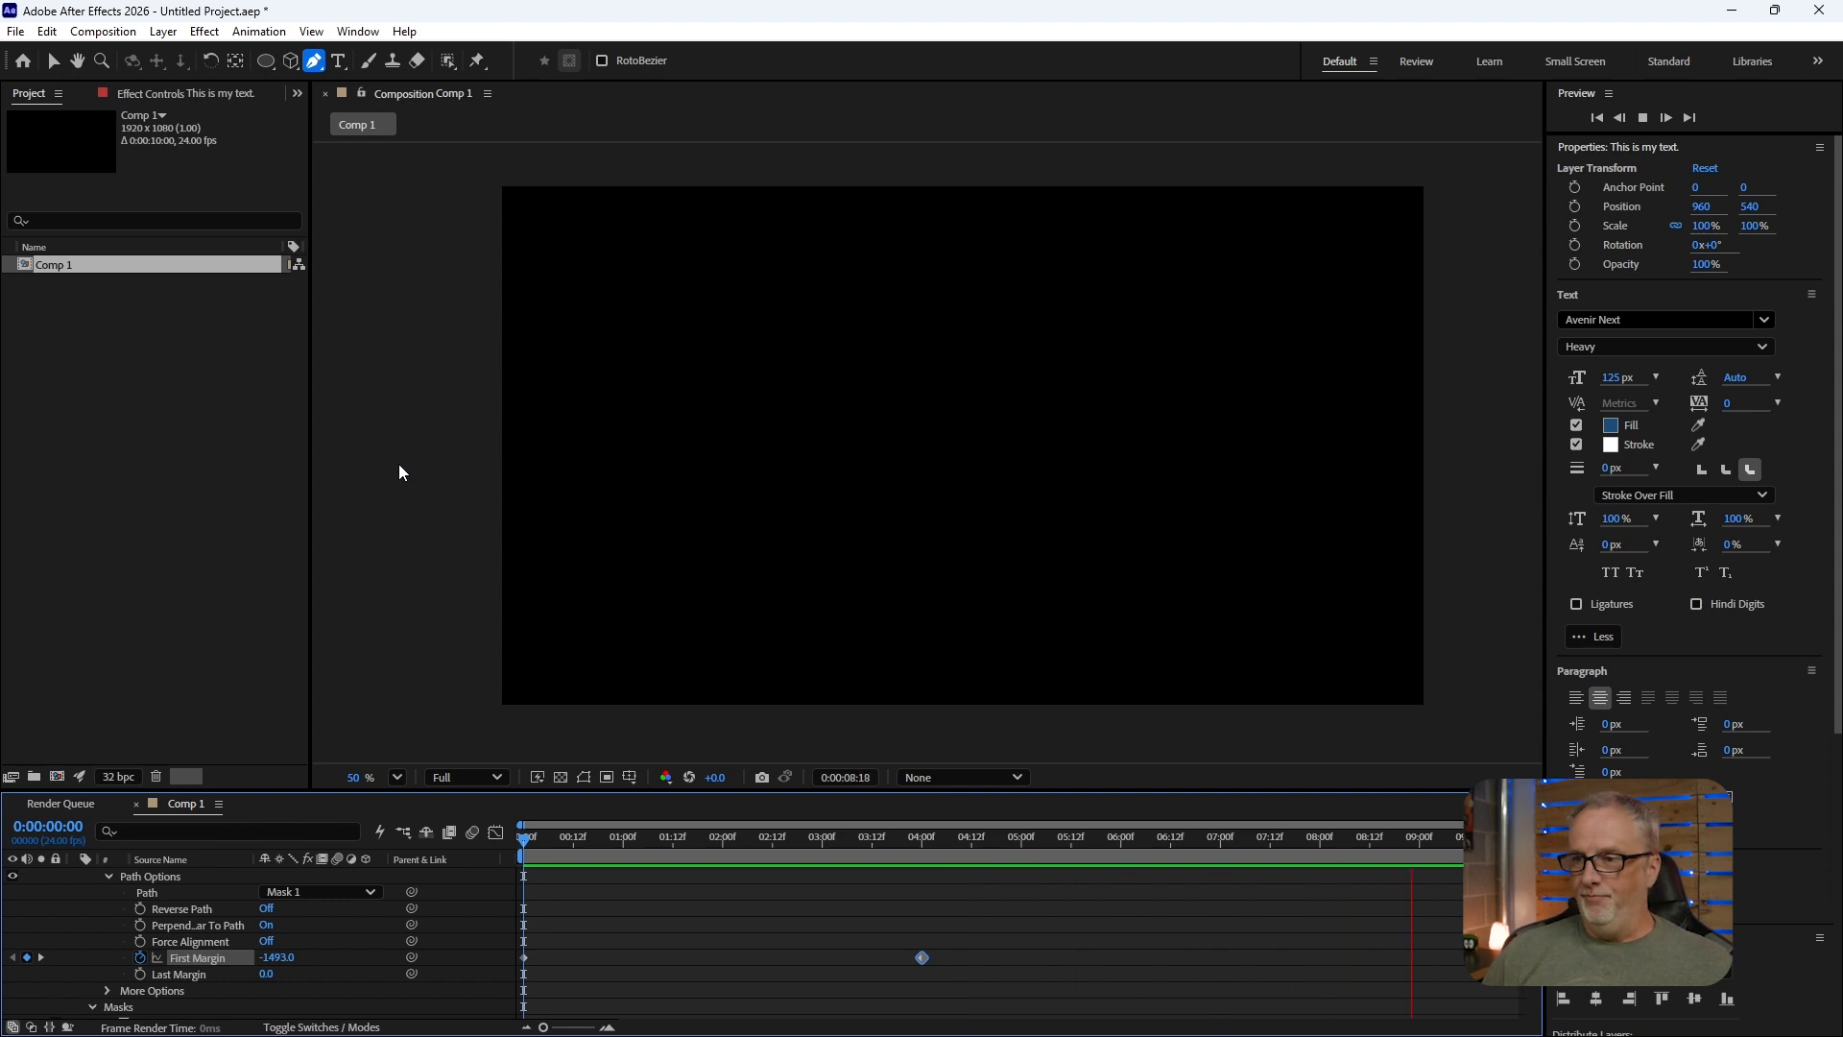
{"action": "key", "text": "space"}
- Delete Mask 1 from the text layer and collapse the layer's properties
{"action": "scroll", "coordinate": [232, 897], "scroll_direction": "down", "scroll_amount": 3}
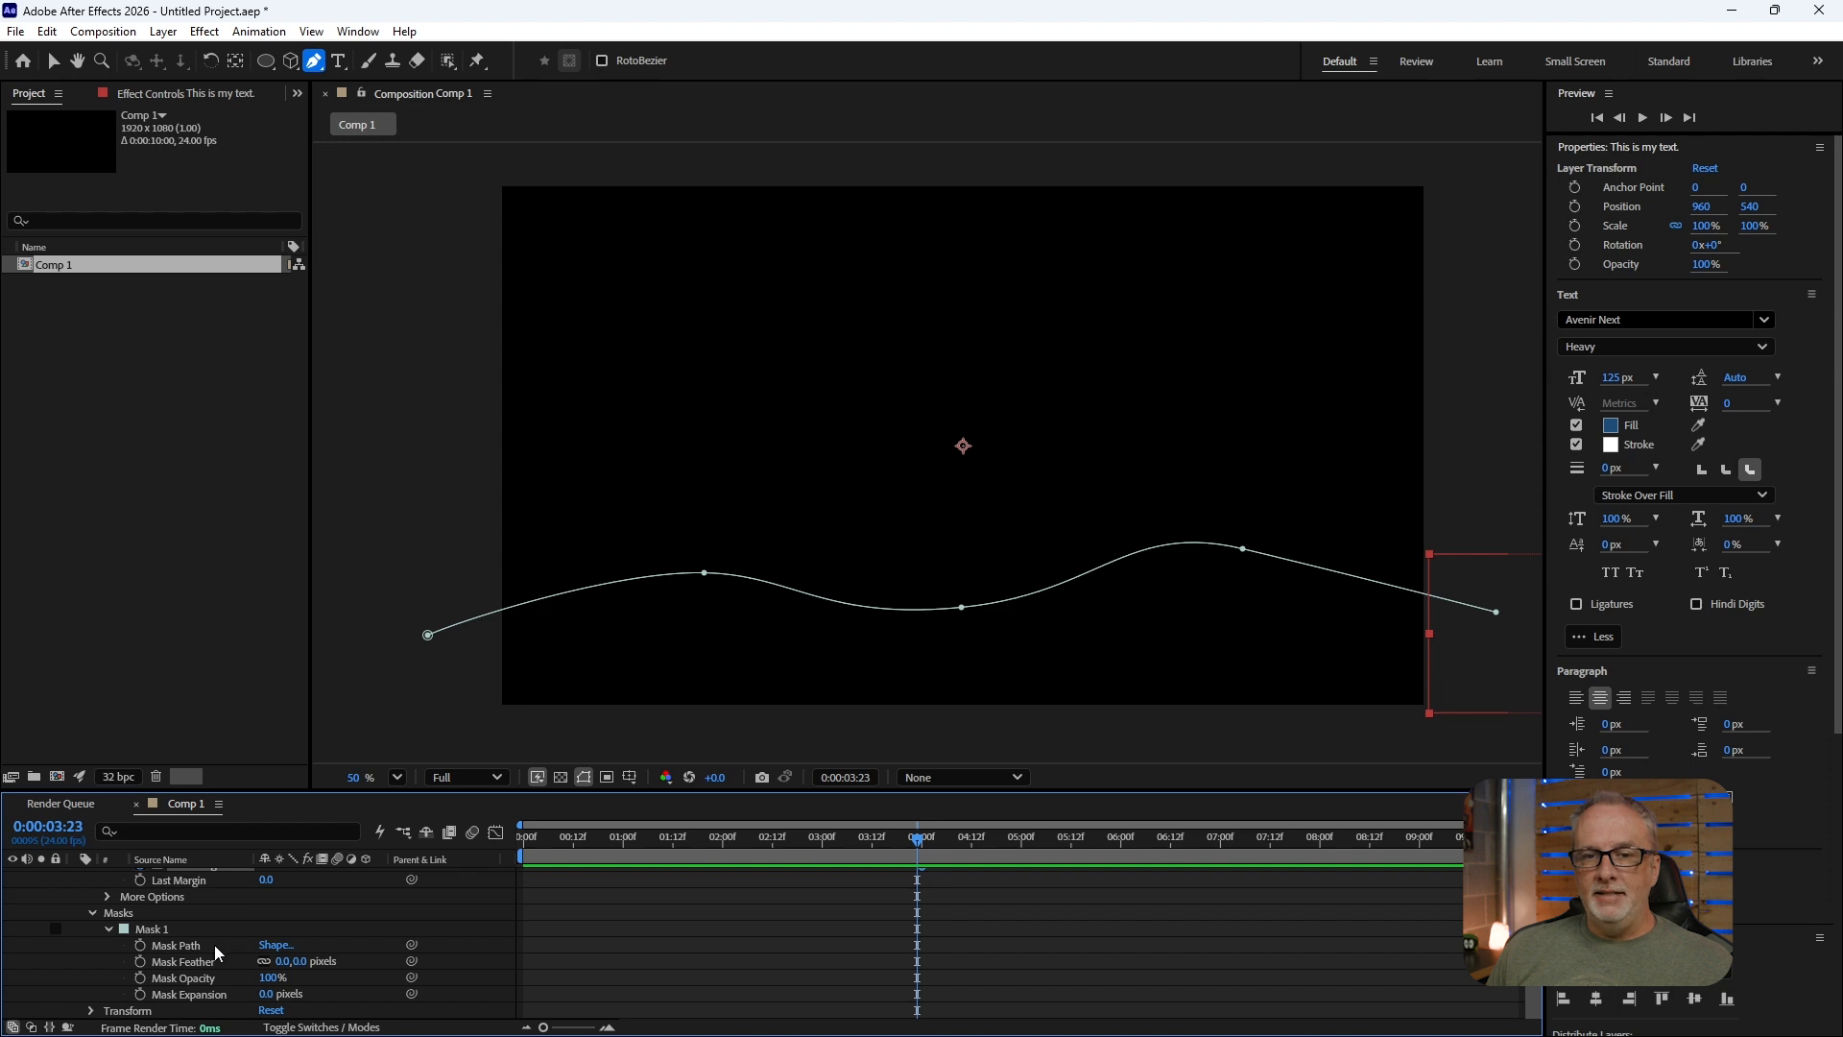
{"action": "left_click", "coordinate": [159, 929]}
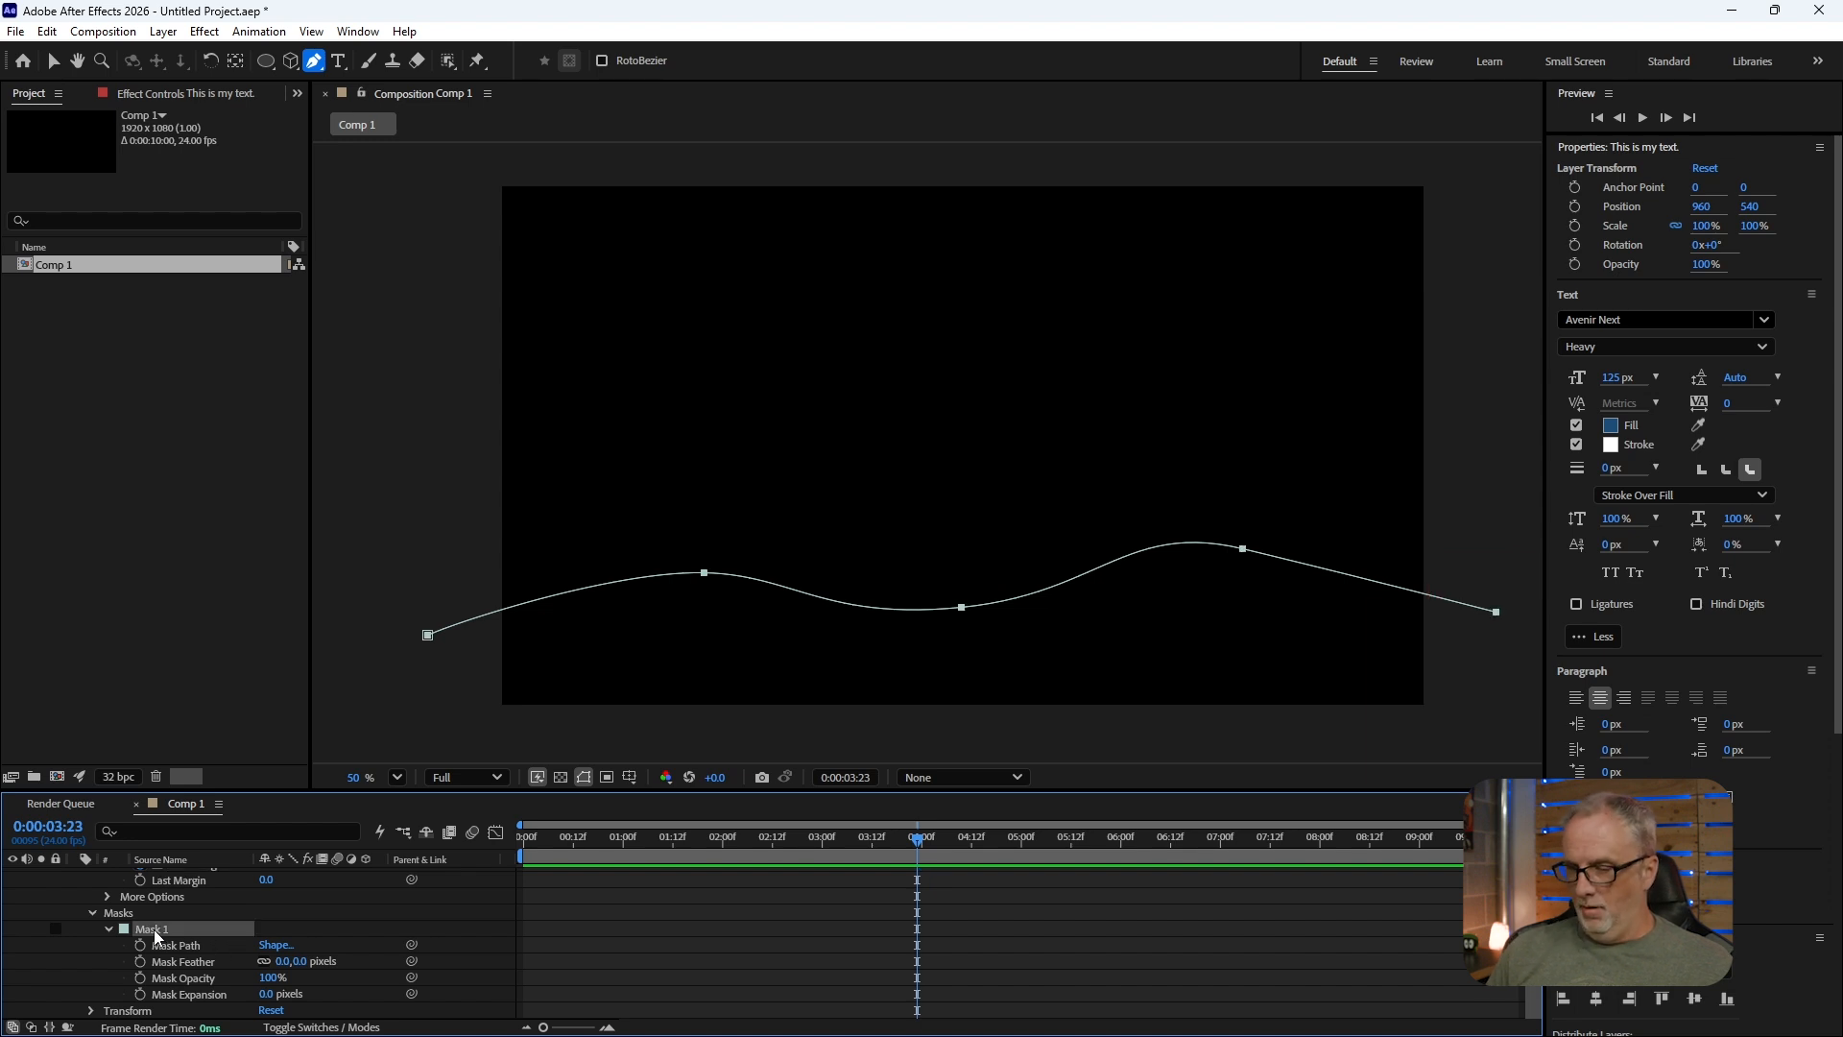
{"action": "key", "text": "Delete"}
{"action": "key", "text": "u"}
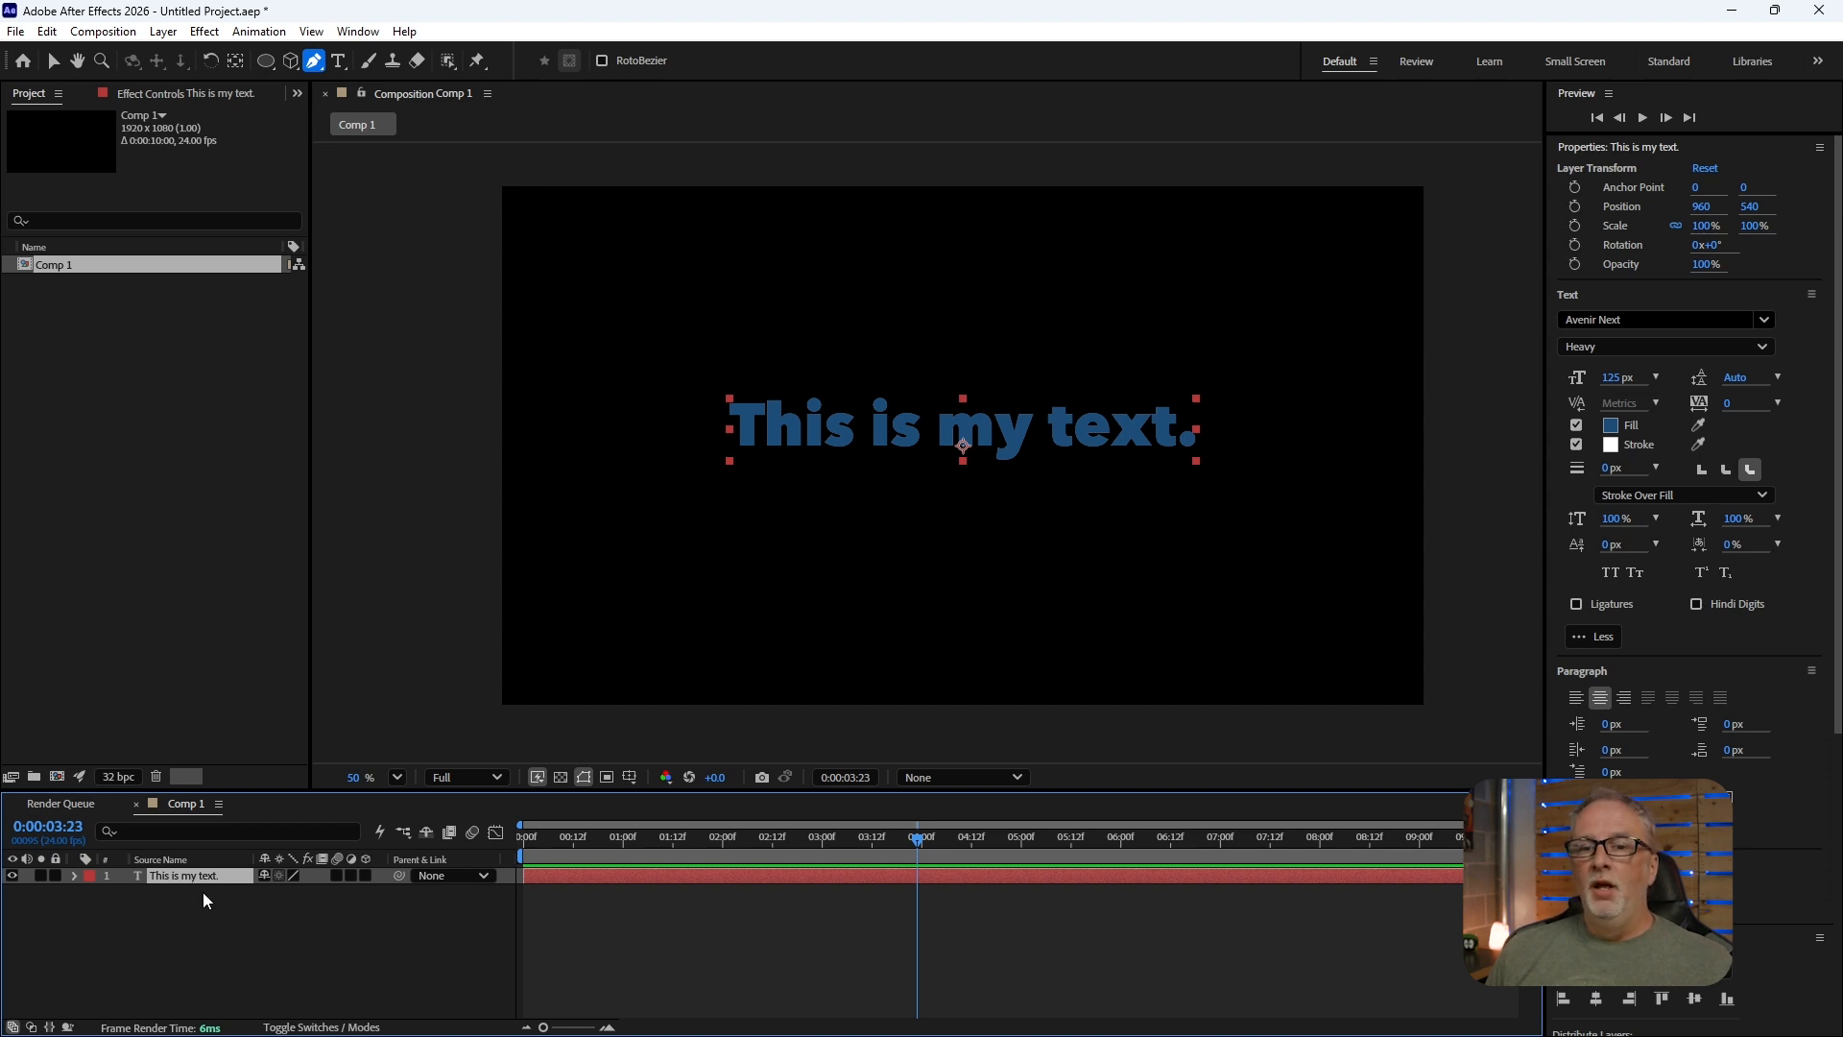
- With no layer selected, create a frame-sized ellipse on a new shape layer, keeping its fill set to None
{"action": "left_click", "coordinate": [229, 935]}
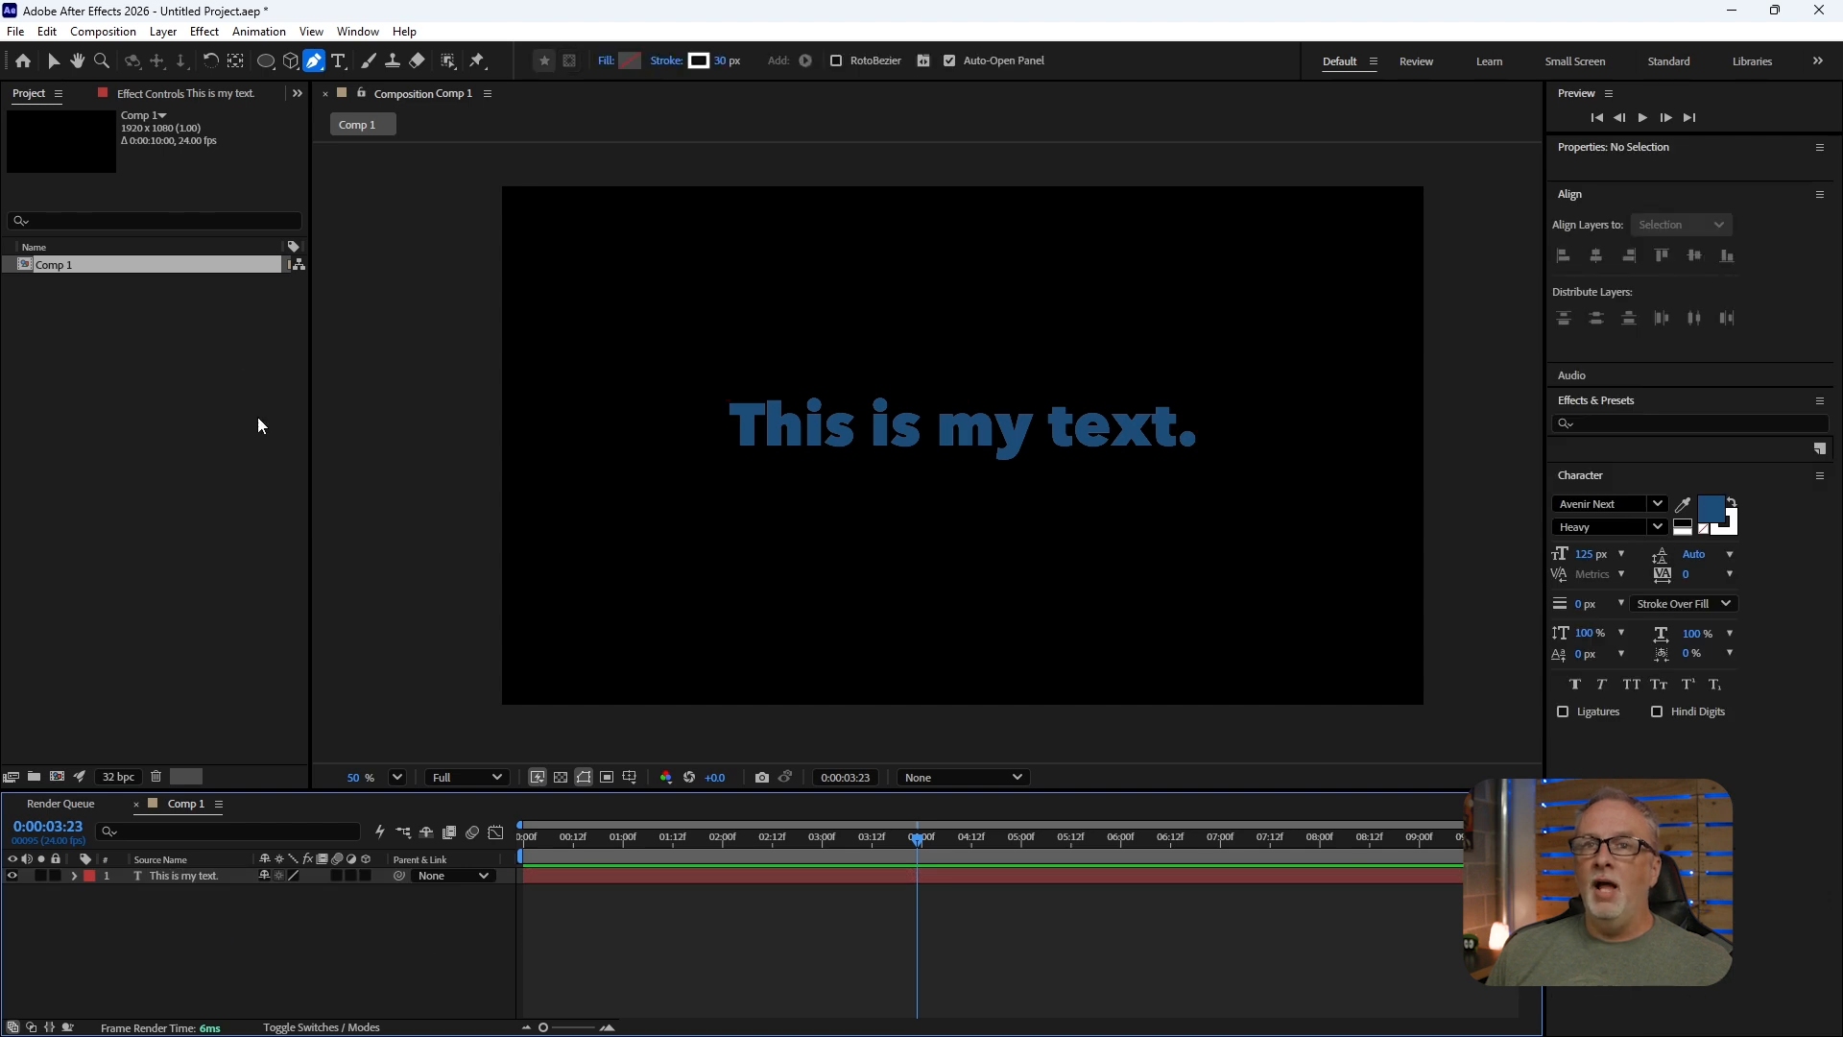
{"action": "left_click", "coordinate": [267, 60]}
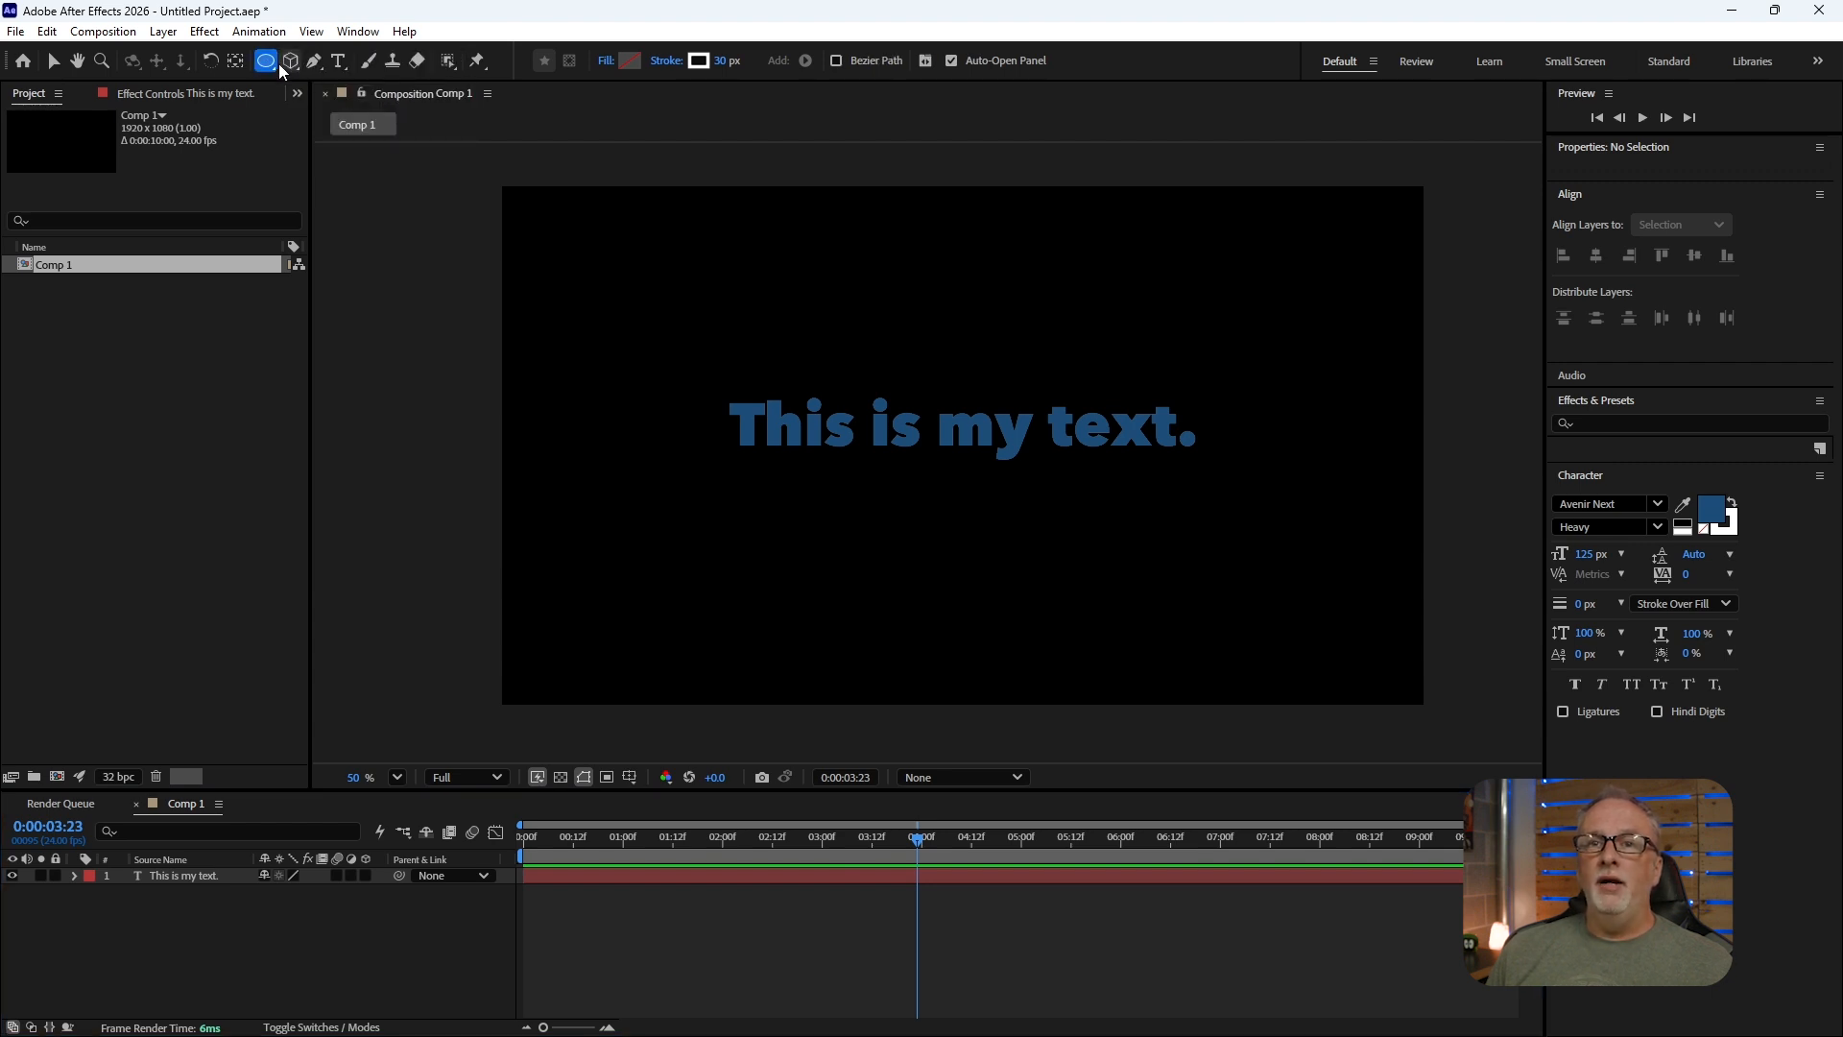
{"action": "left_click_drag", "start_coordinate": [269, 68], "coordinate": [342, 108]}
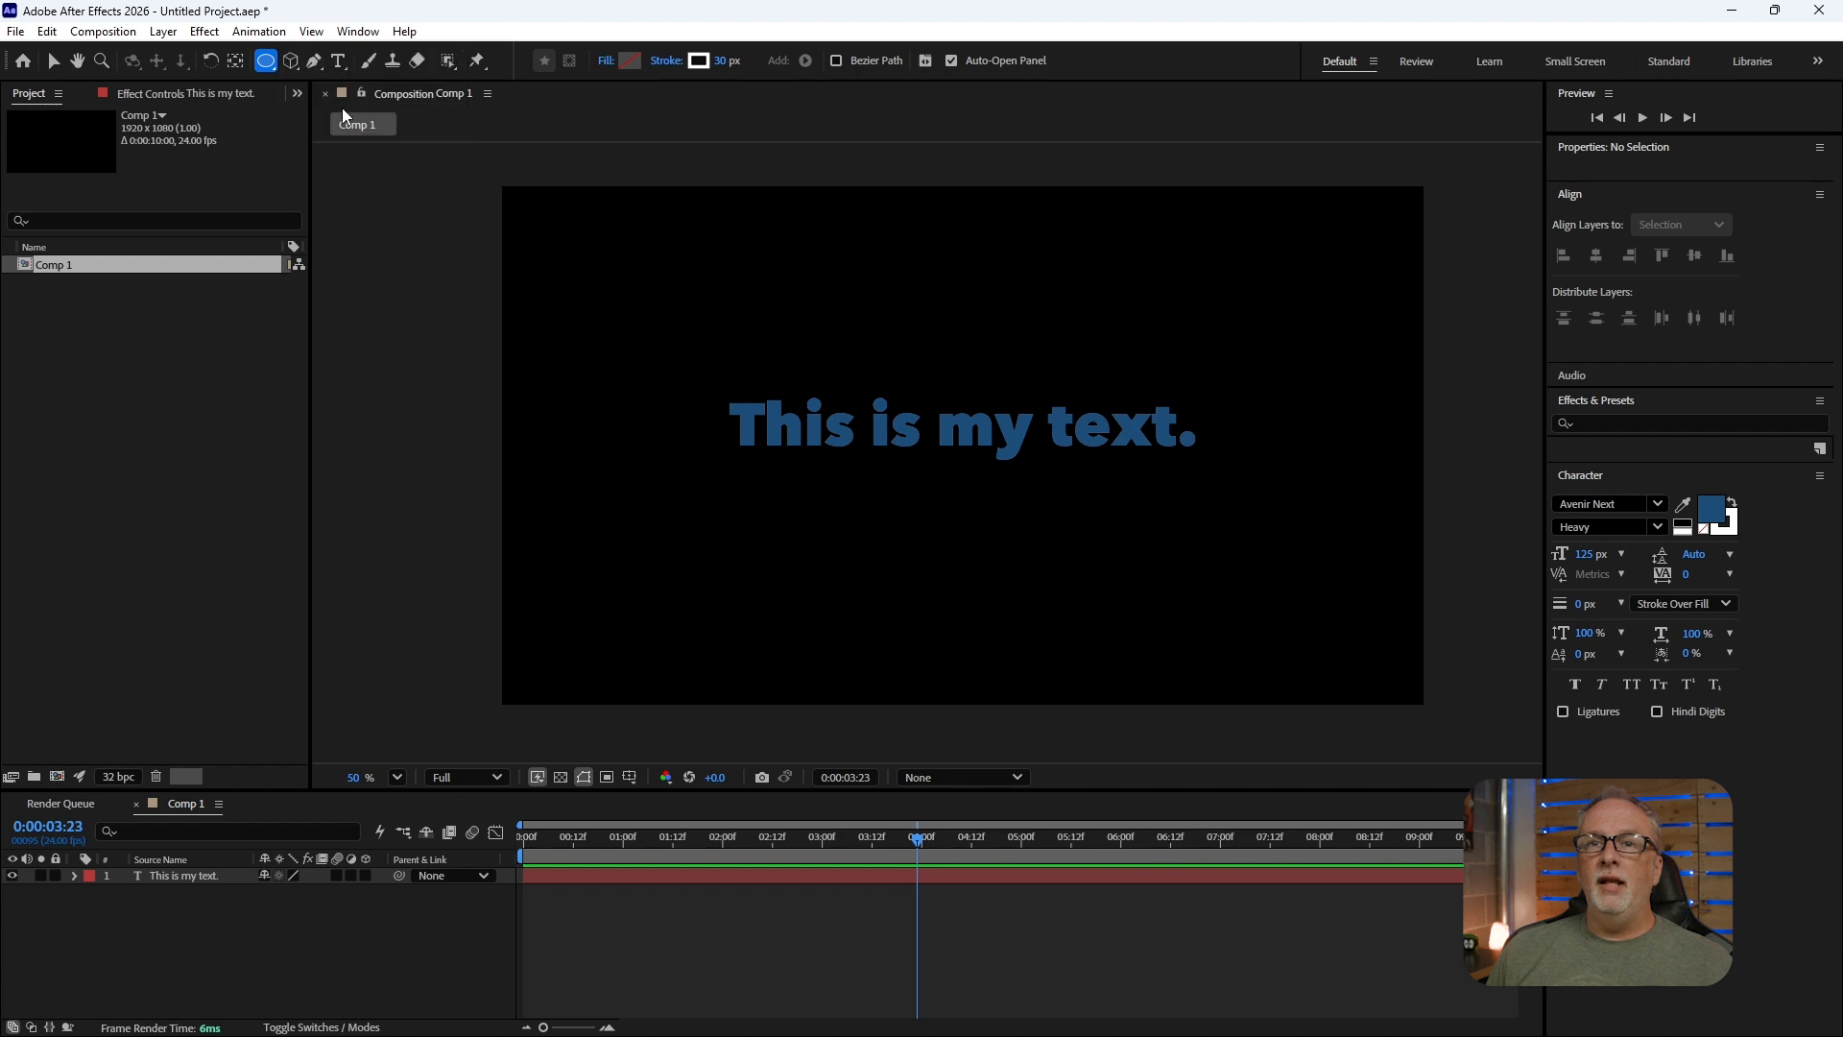
{"action": "double_click", "coordinate": [267, 61]}
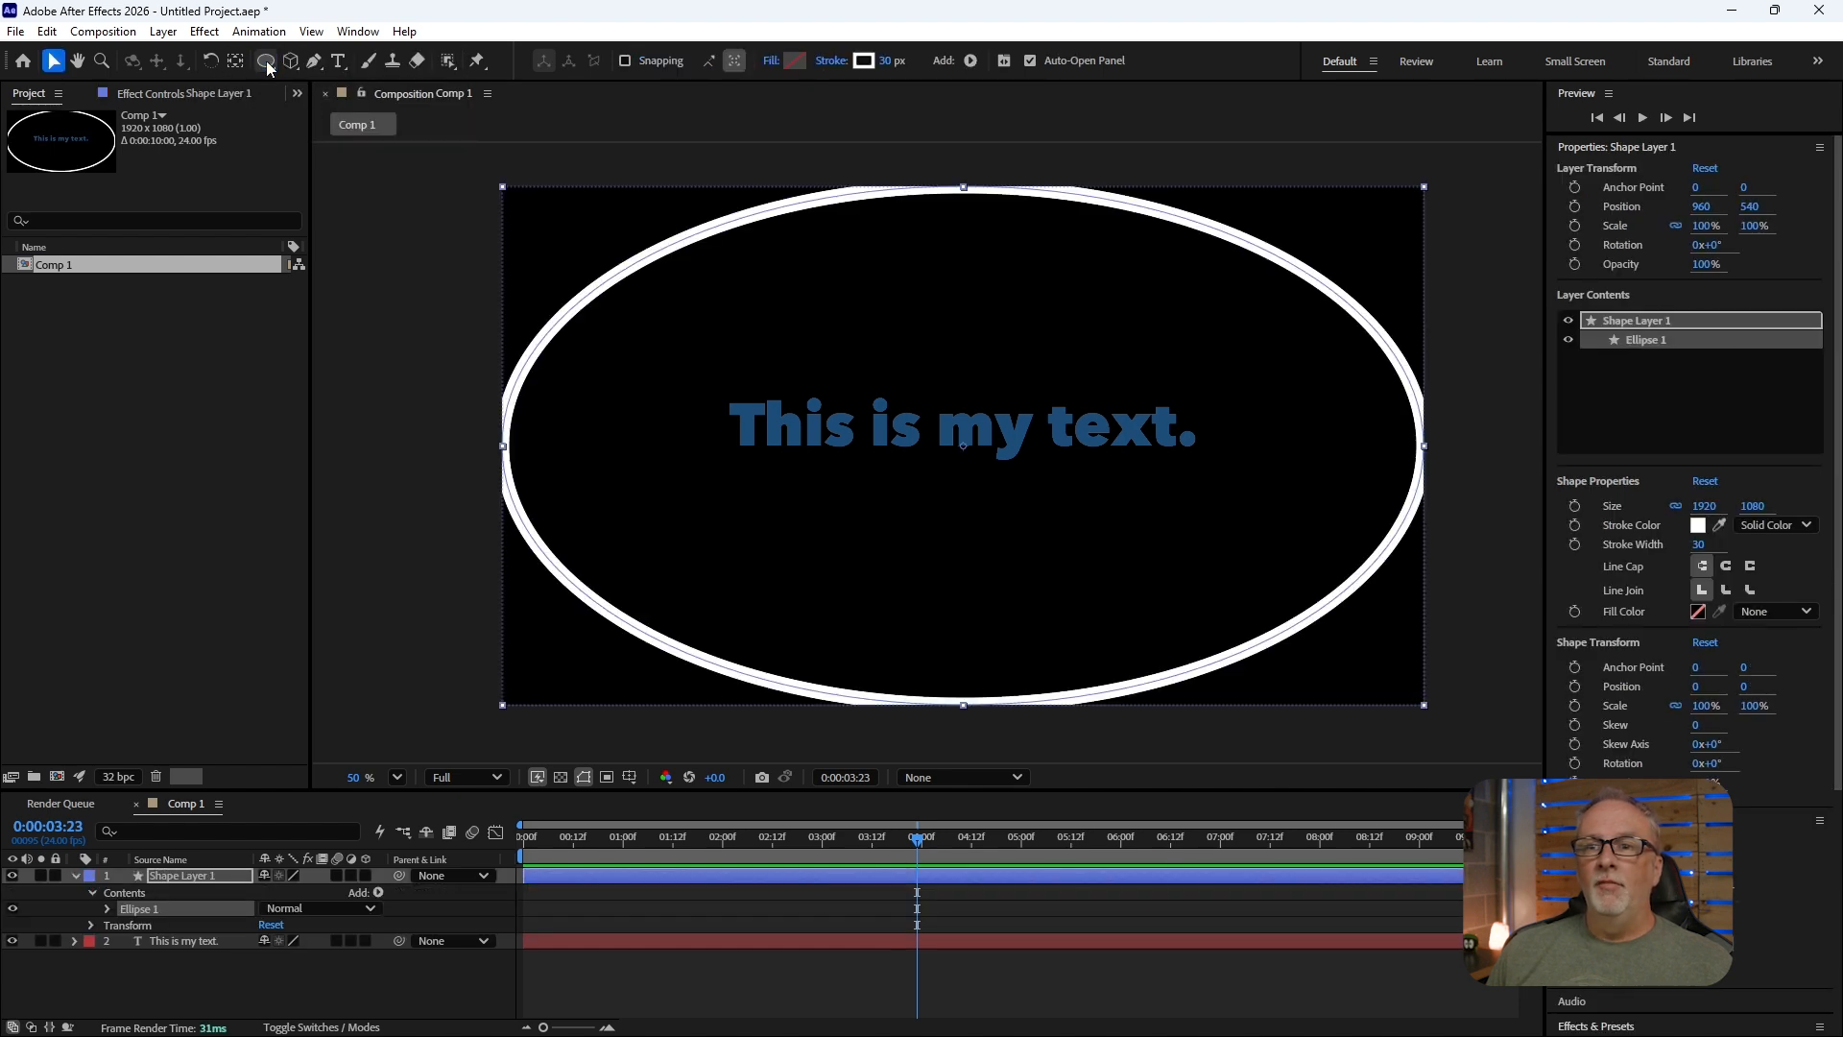
{"action": "key", "text": "v"}
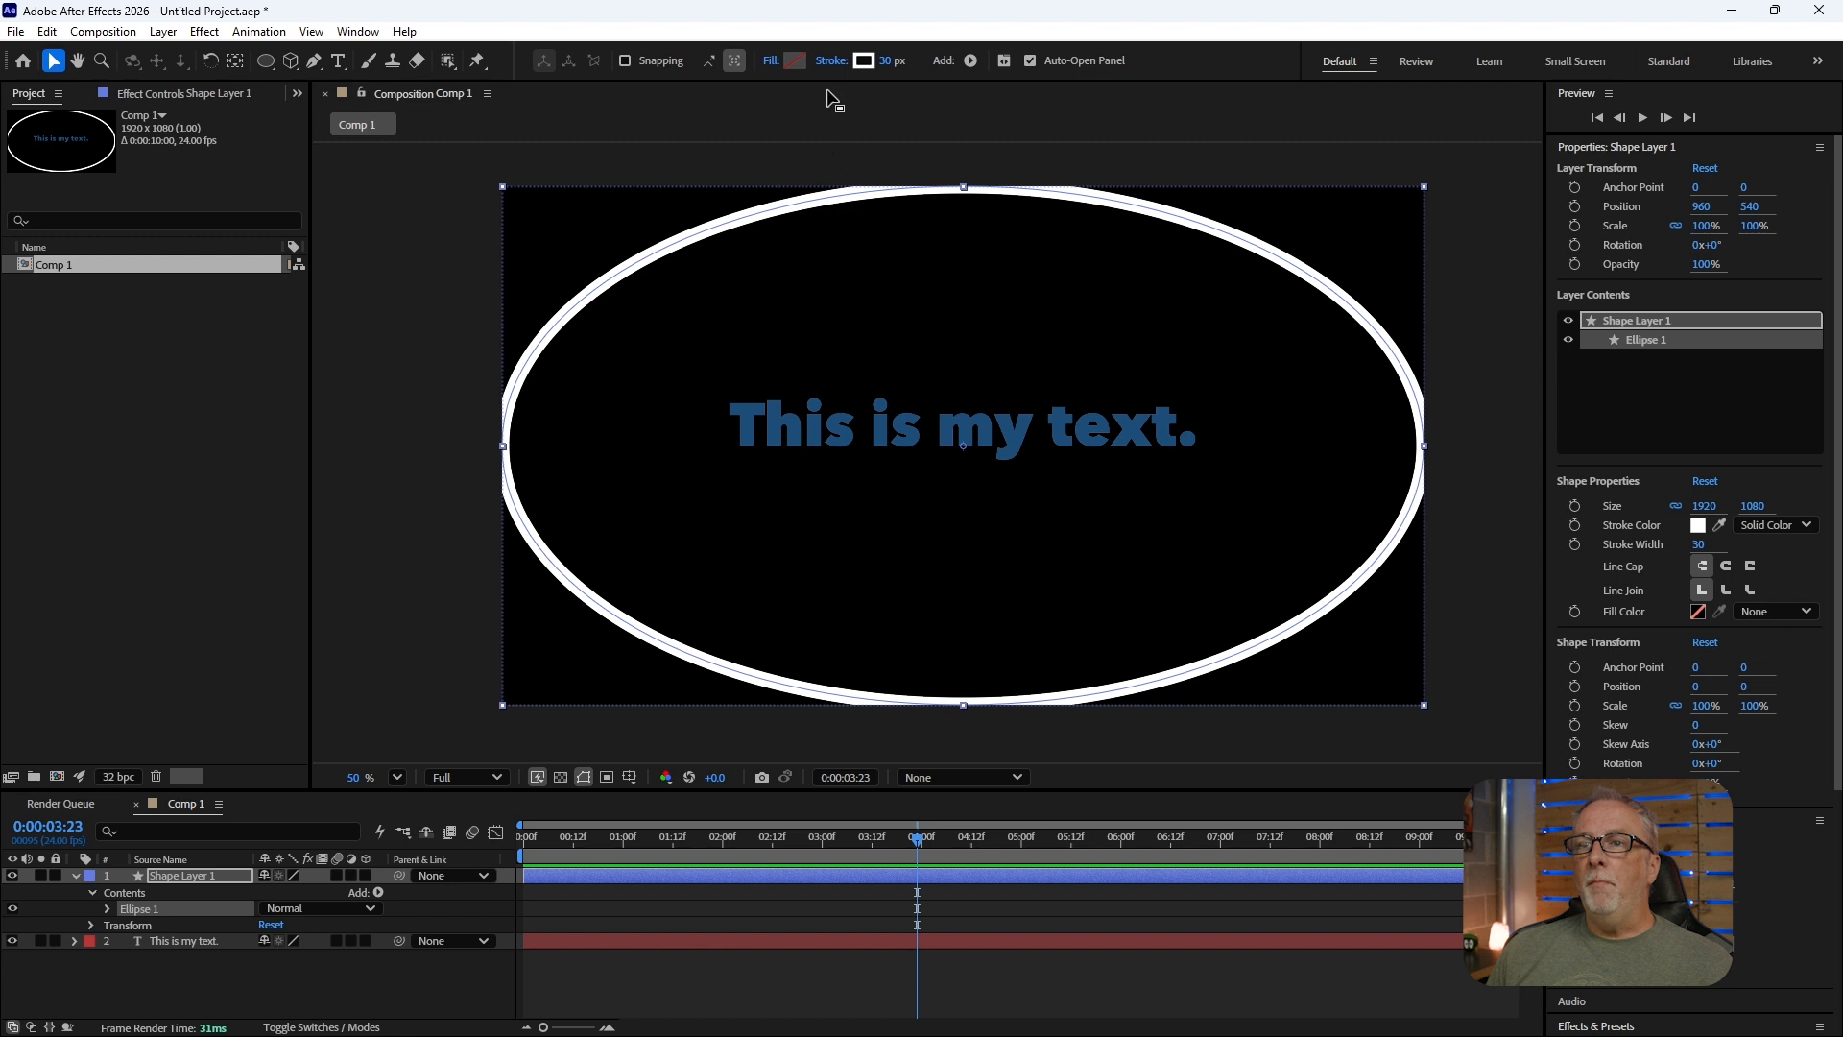
{"action": "left_click", "coordinate": [771, 61]}
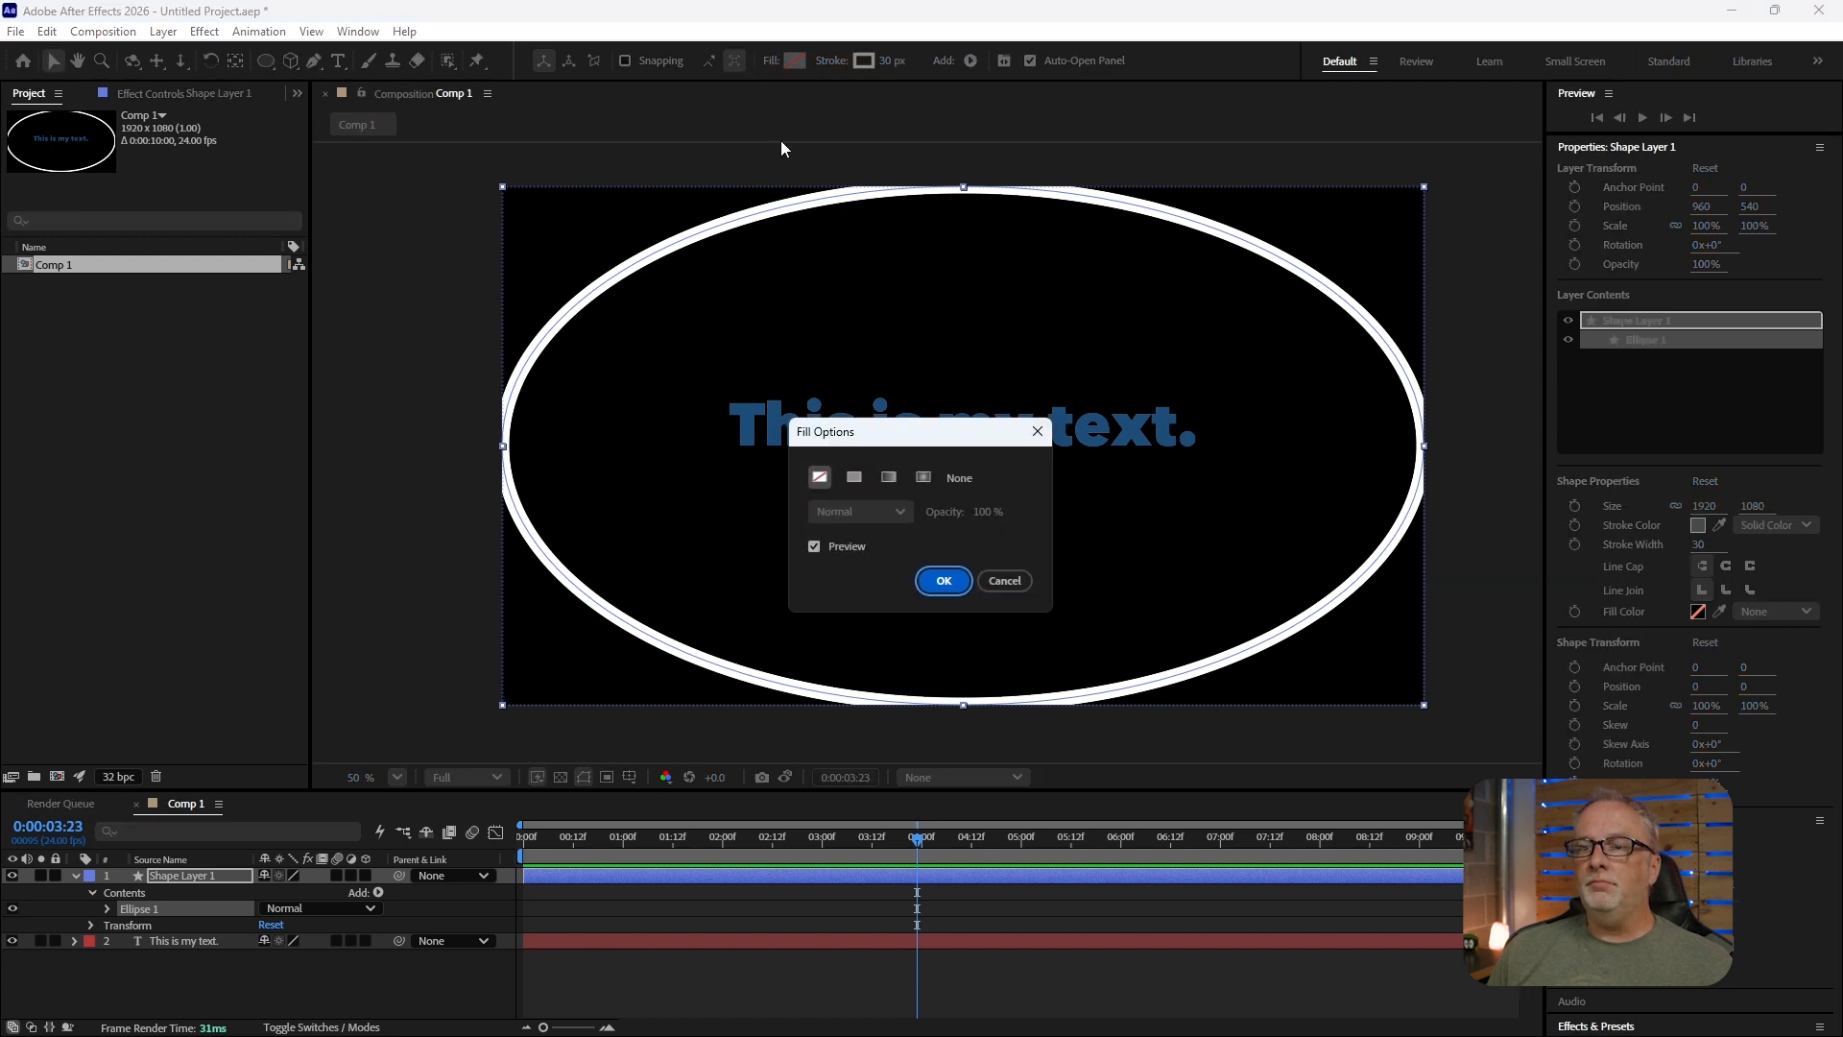
{"action": "left_click", "coordinate": [944, 581]}
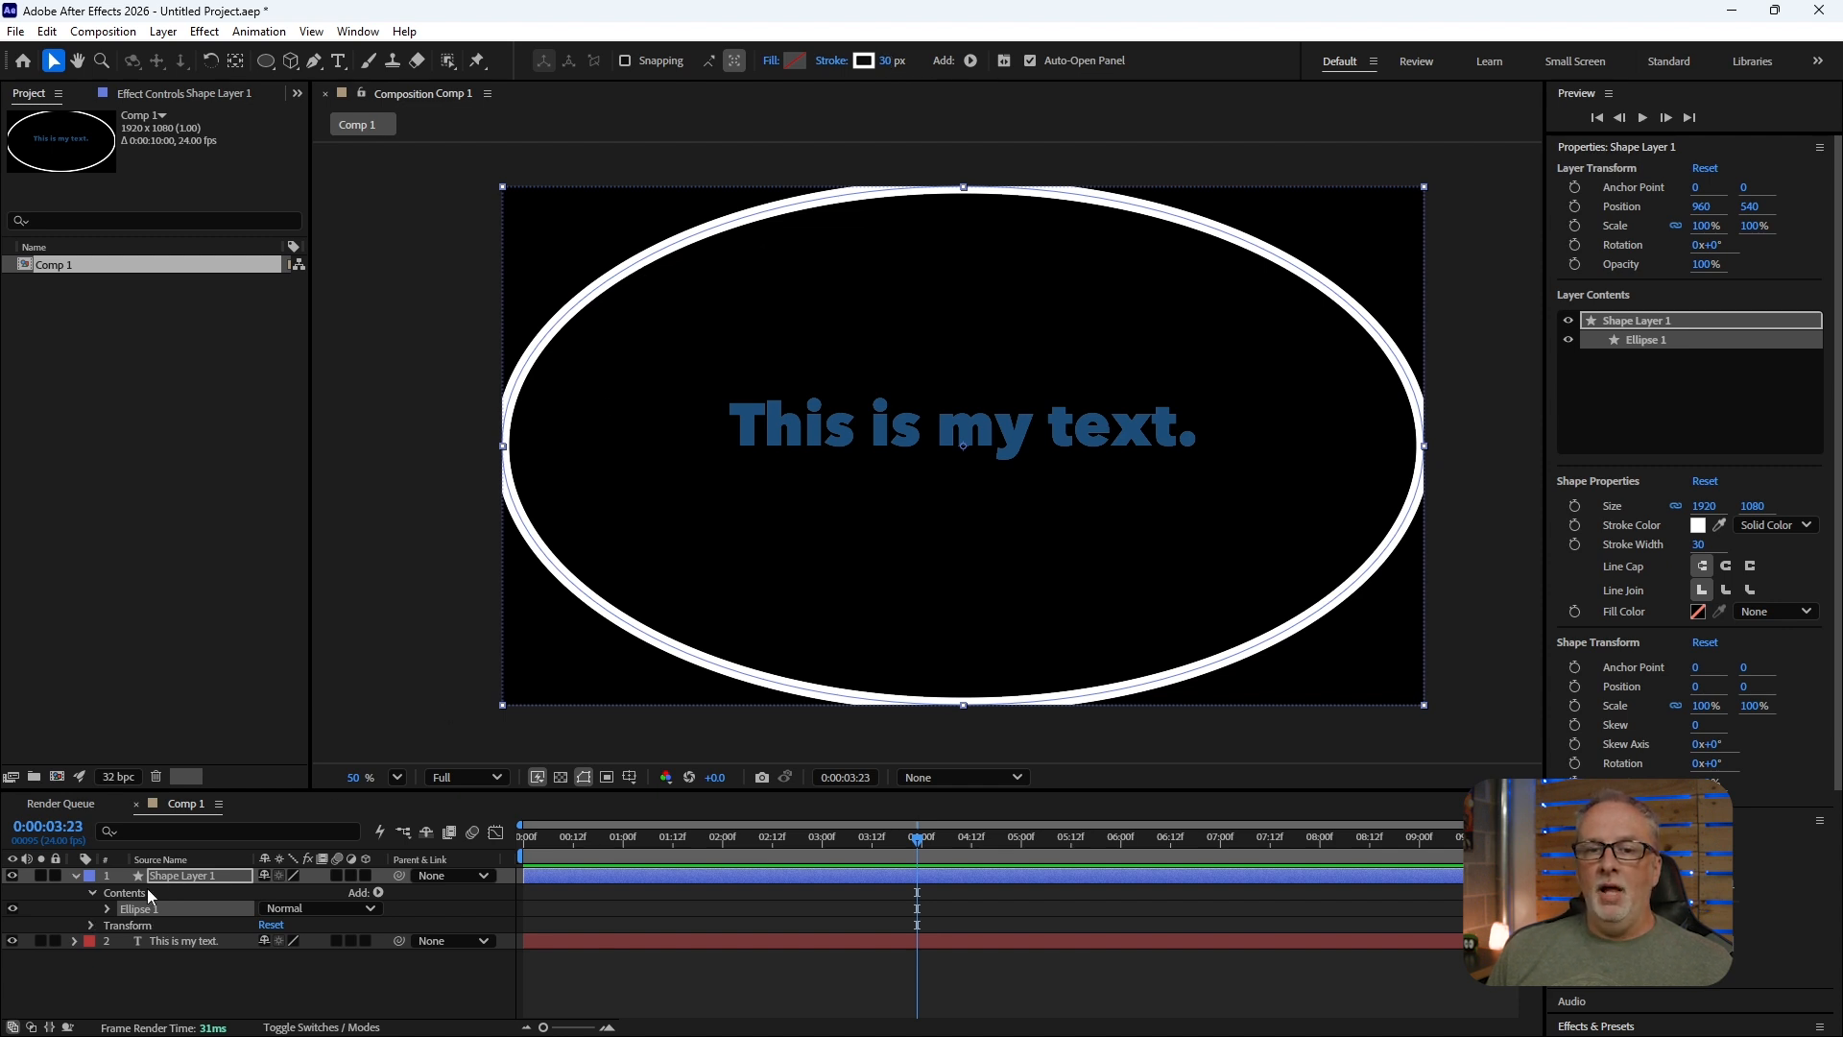
- Unlink the dimensions of Ellipse Path 1's Size and set it to 400 by 400
{"action": "left_click", "coordinate": [108, 910]}
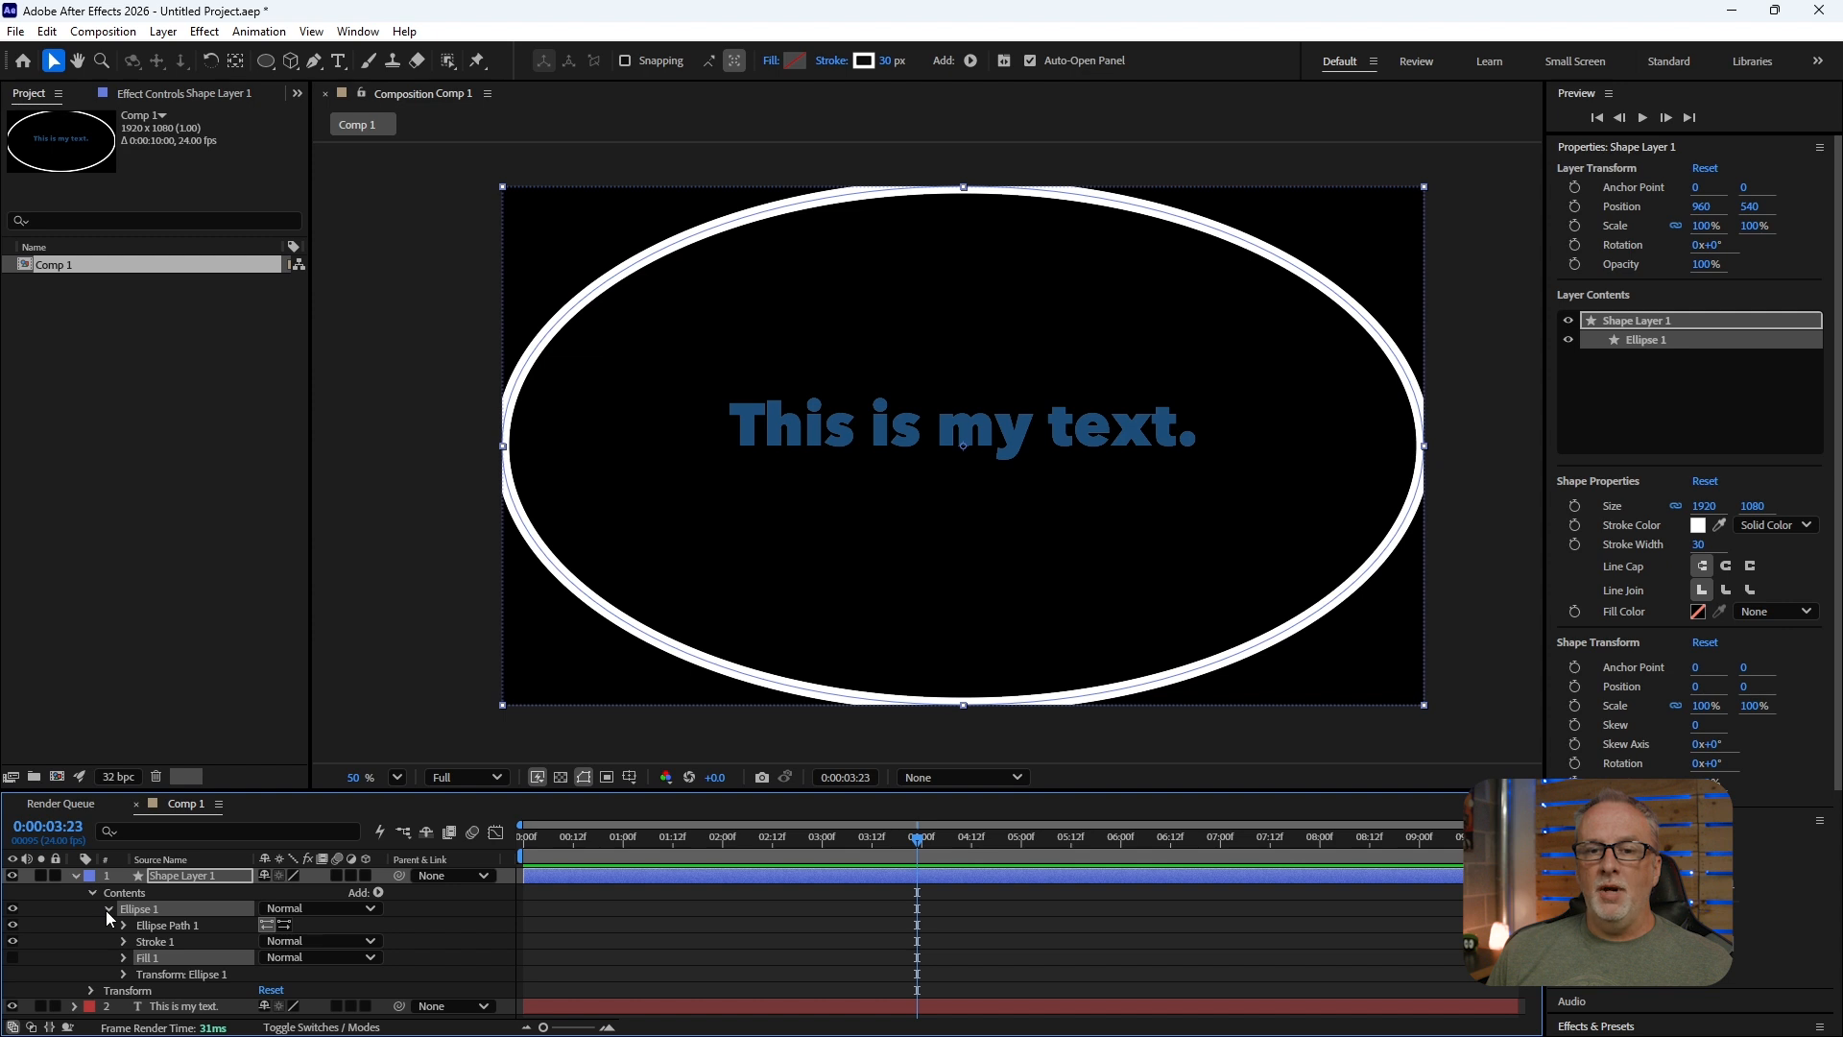
{"action": "left_click", "coordinate": [123, 926]}
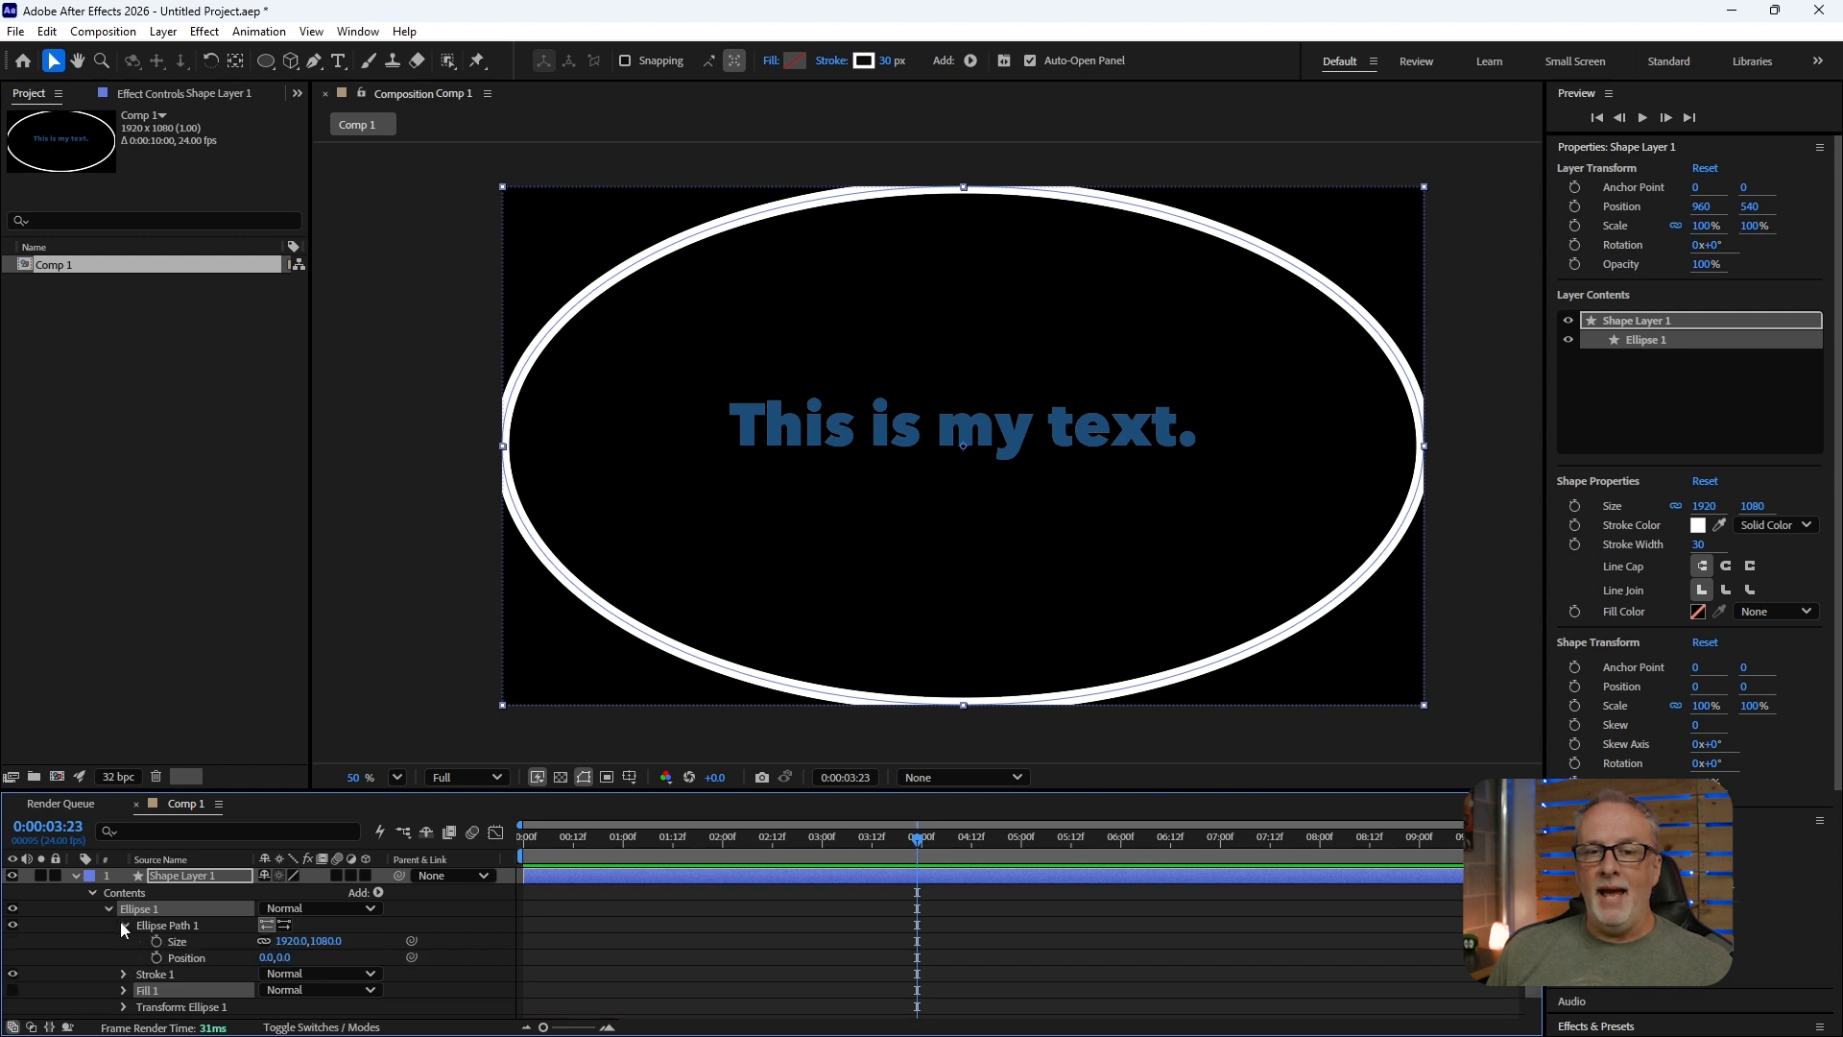
{"action": "left_click", "coordinate": [265, 941]}
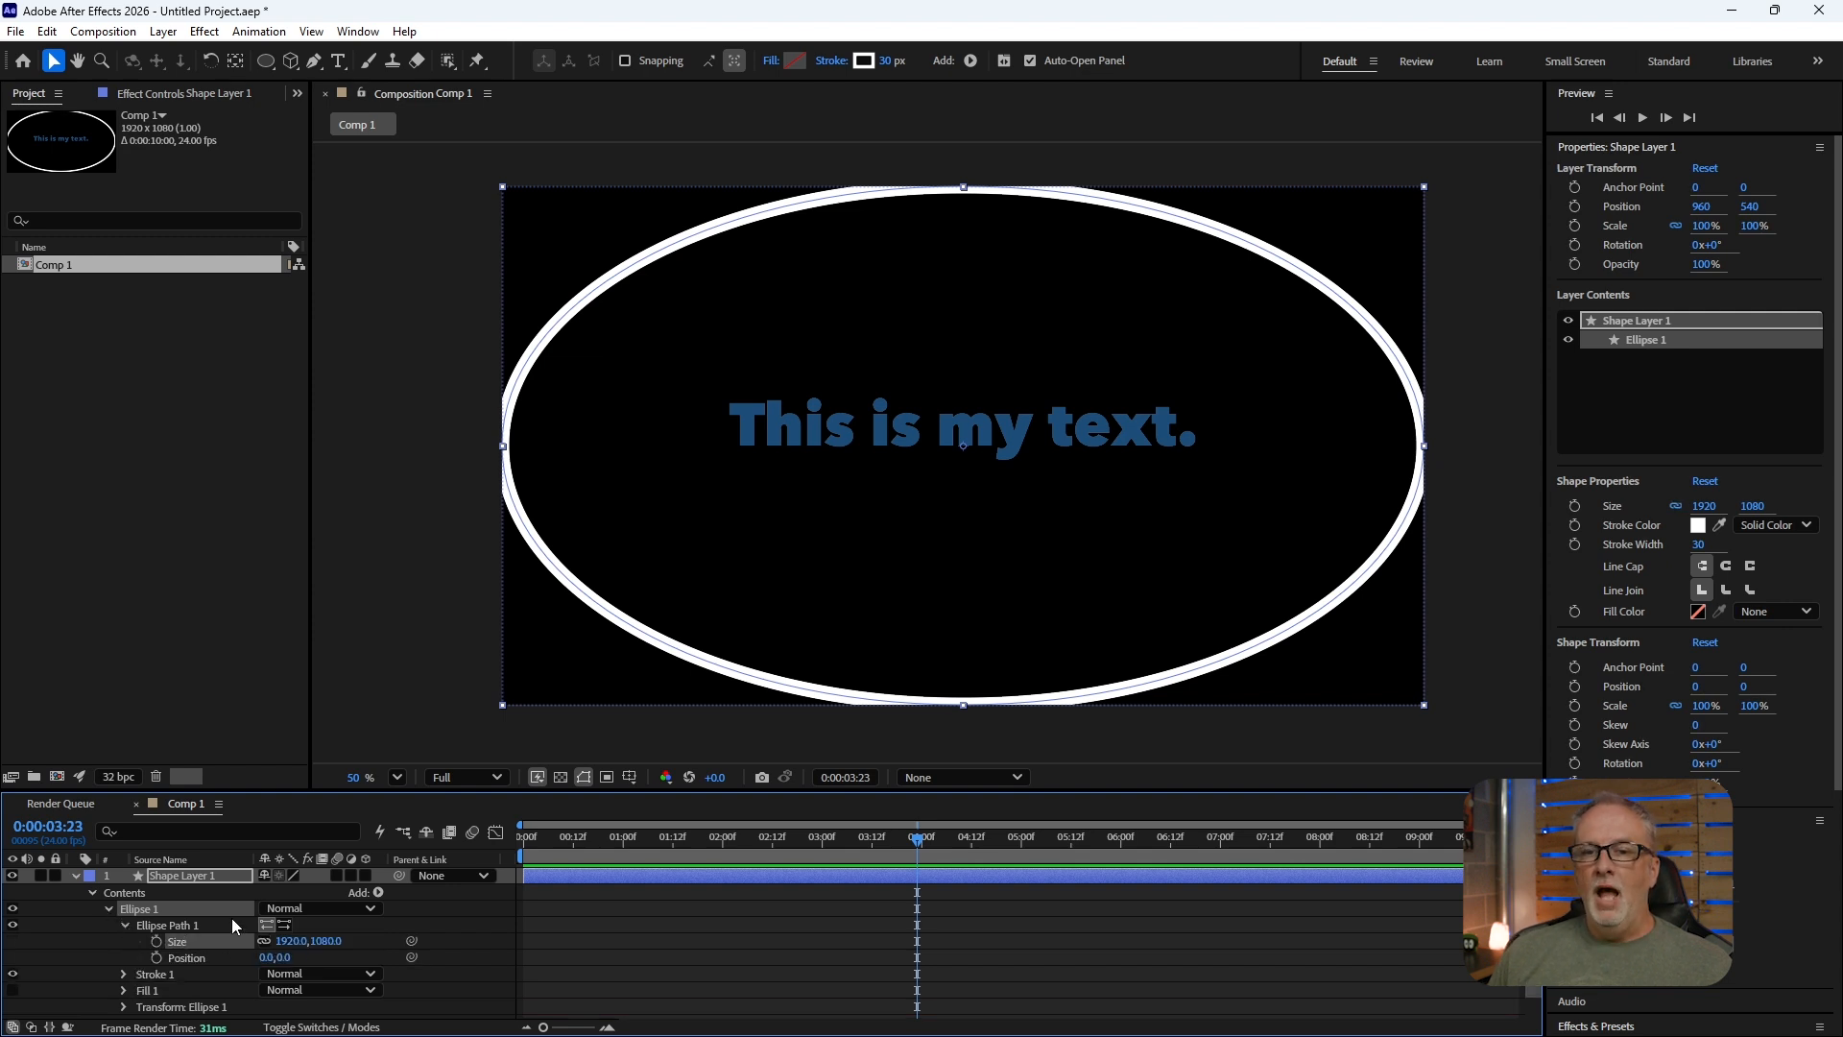
{"action": "left_click", "coordinate": [290, 941]}
{"action": "type", "text": "400"}
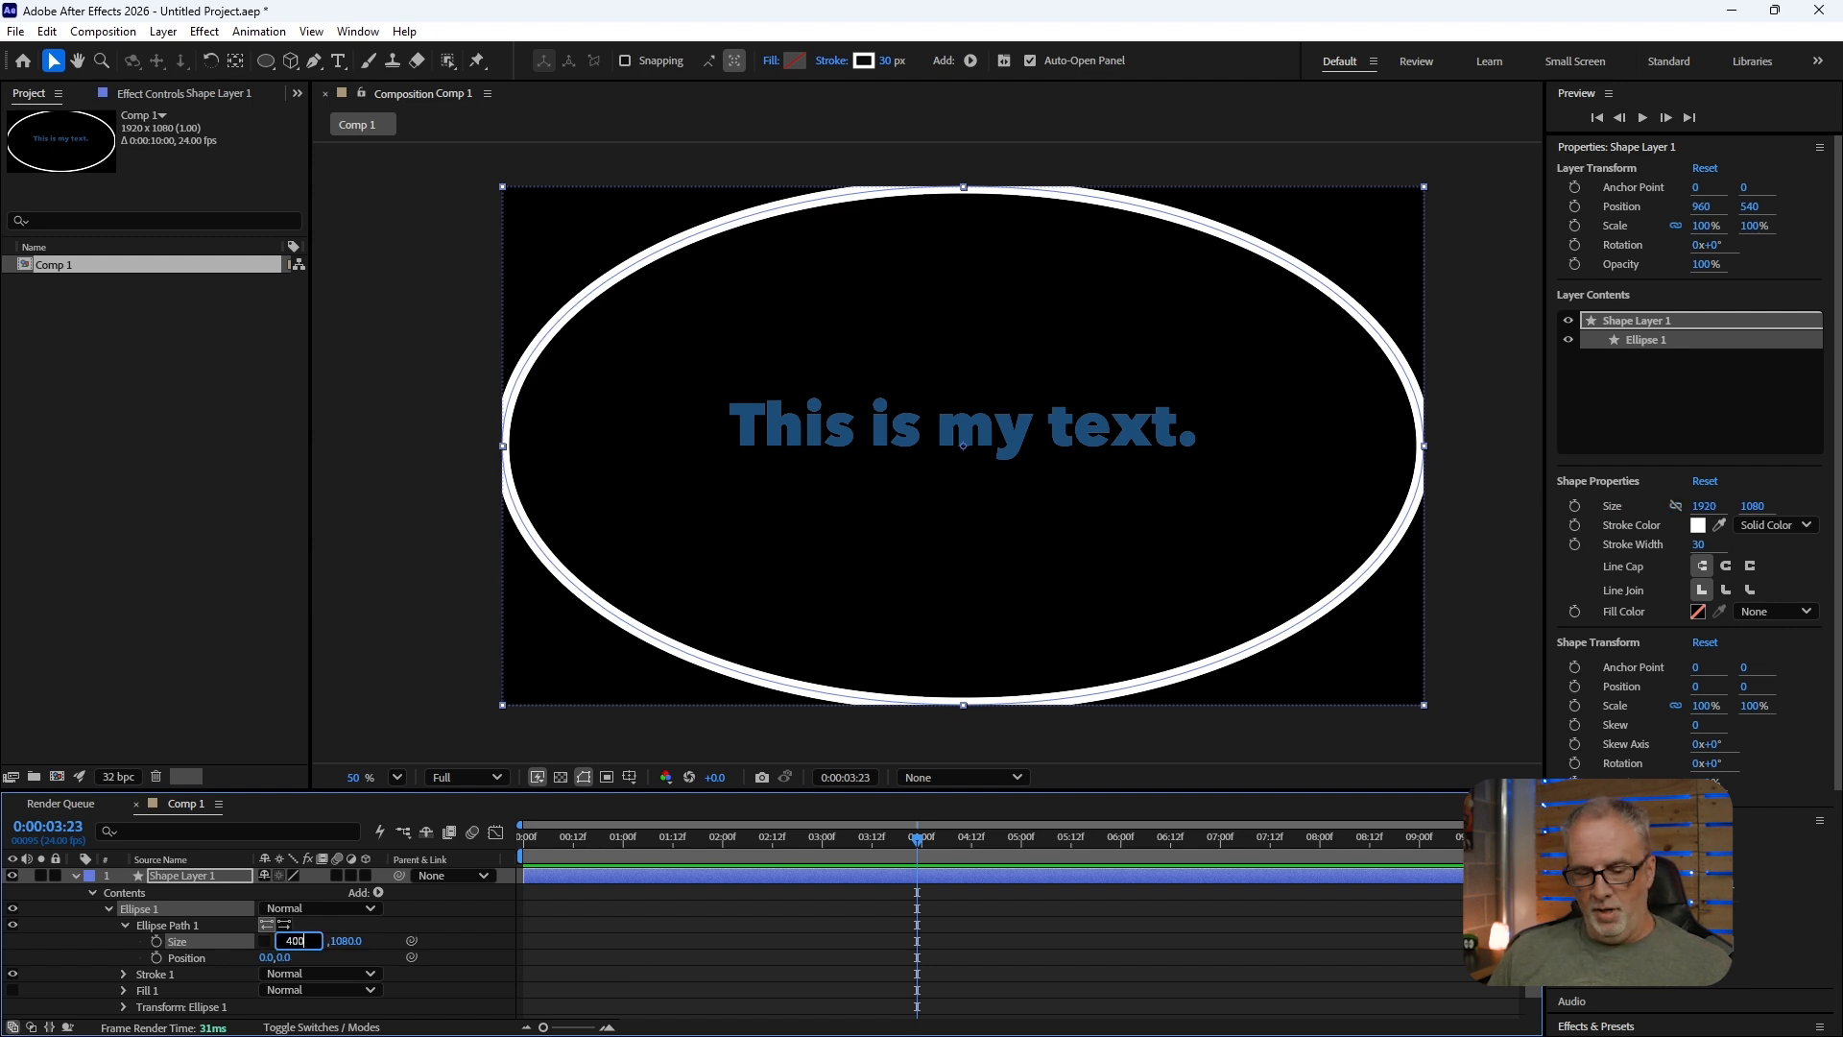
{"action": "key", "text": "Tab"}
{"action": "type", "text": "400"}
{"action": "key", "text": "Return"}
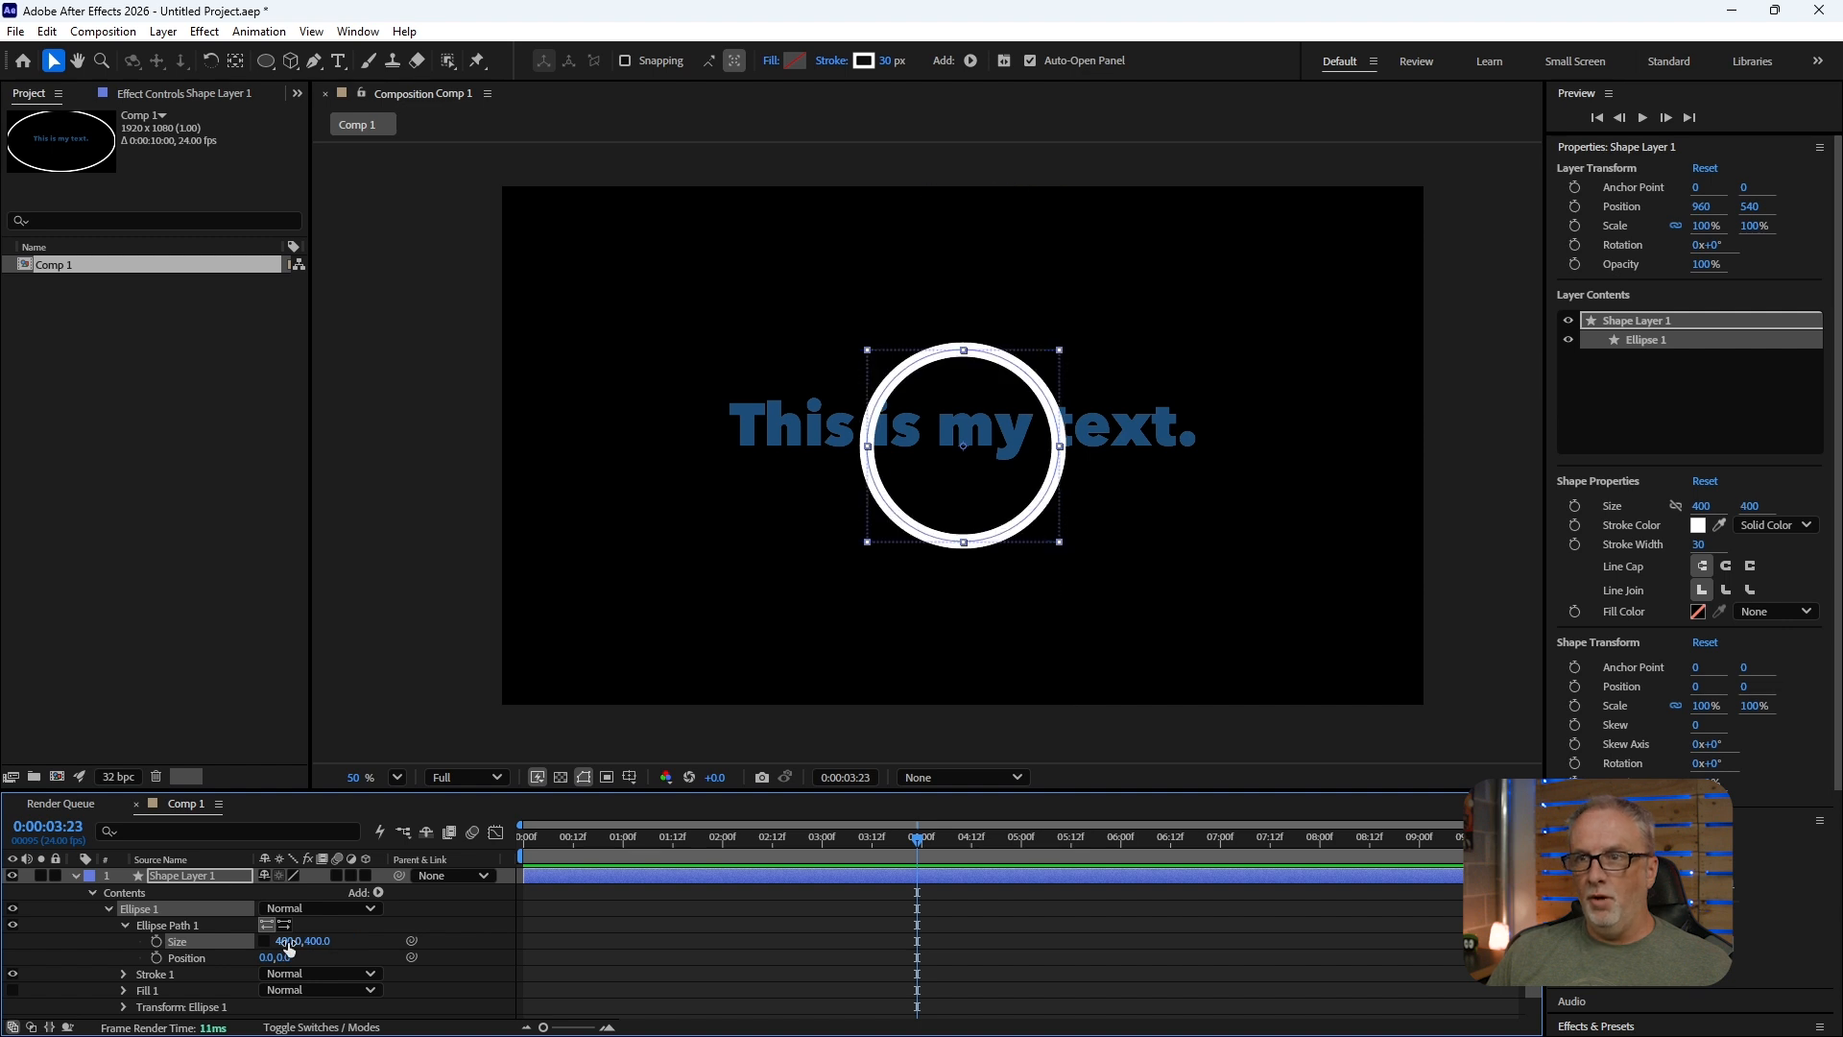
- Relink the ellipse path's Size dimensions, enlarge it to 500 by 500, and select Ellipse Path 1
{"action": "left_click", "coordinate": [263, 940]}
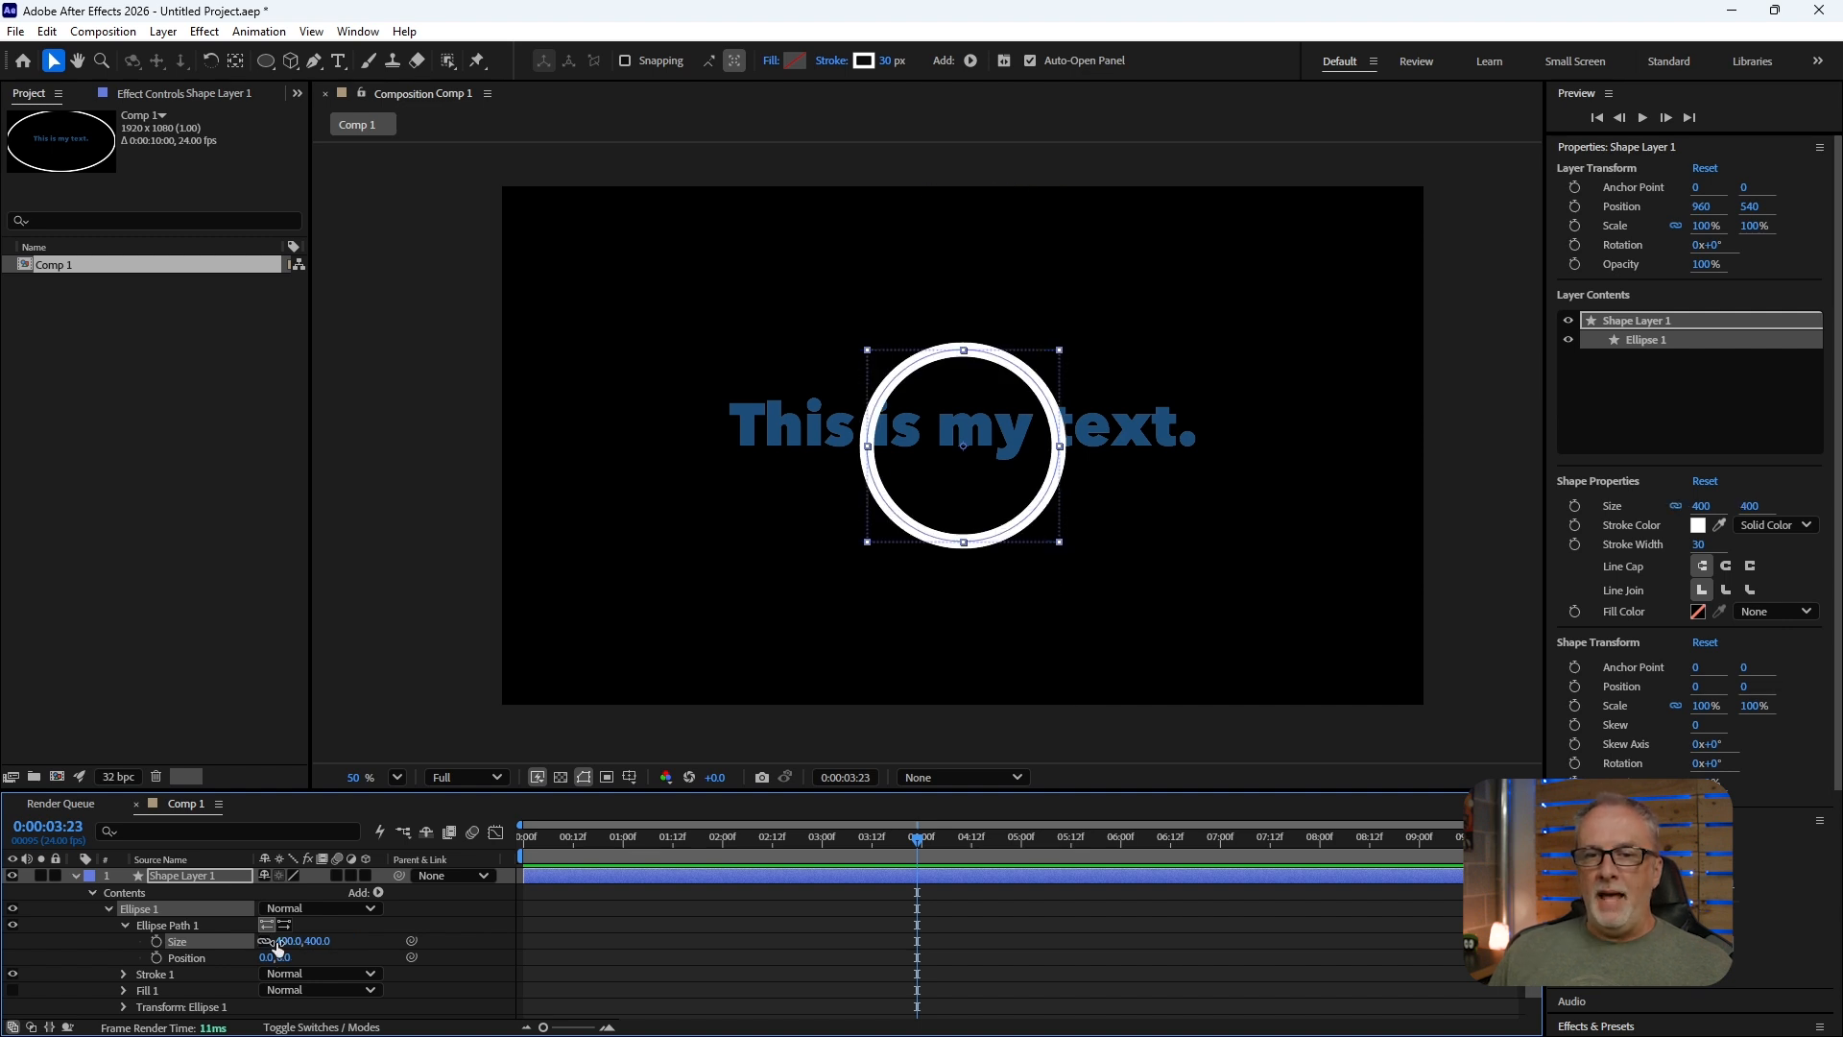
{"action": "type", "text": "500"}
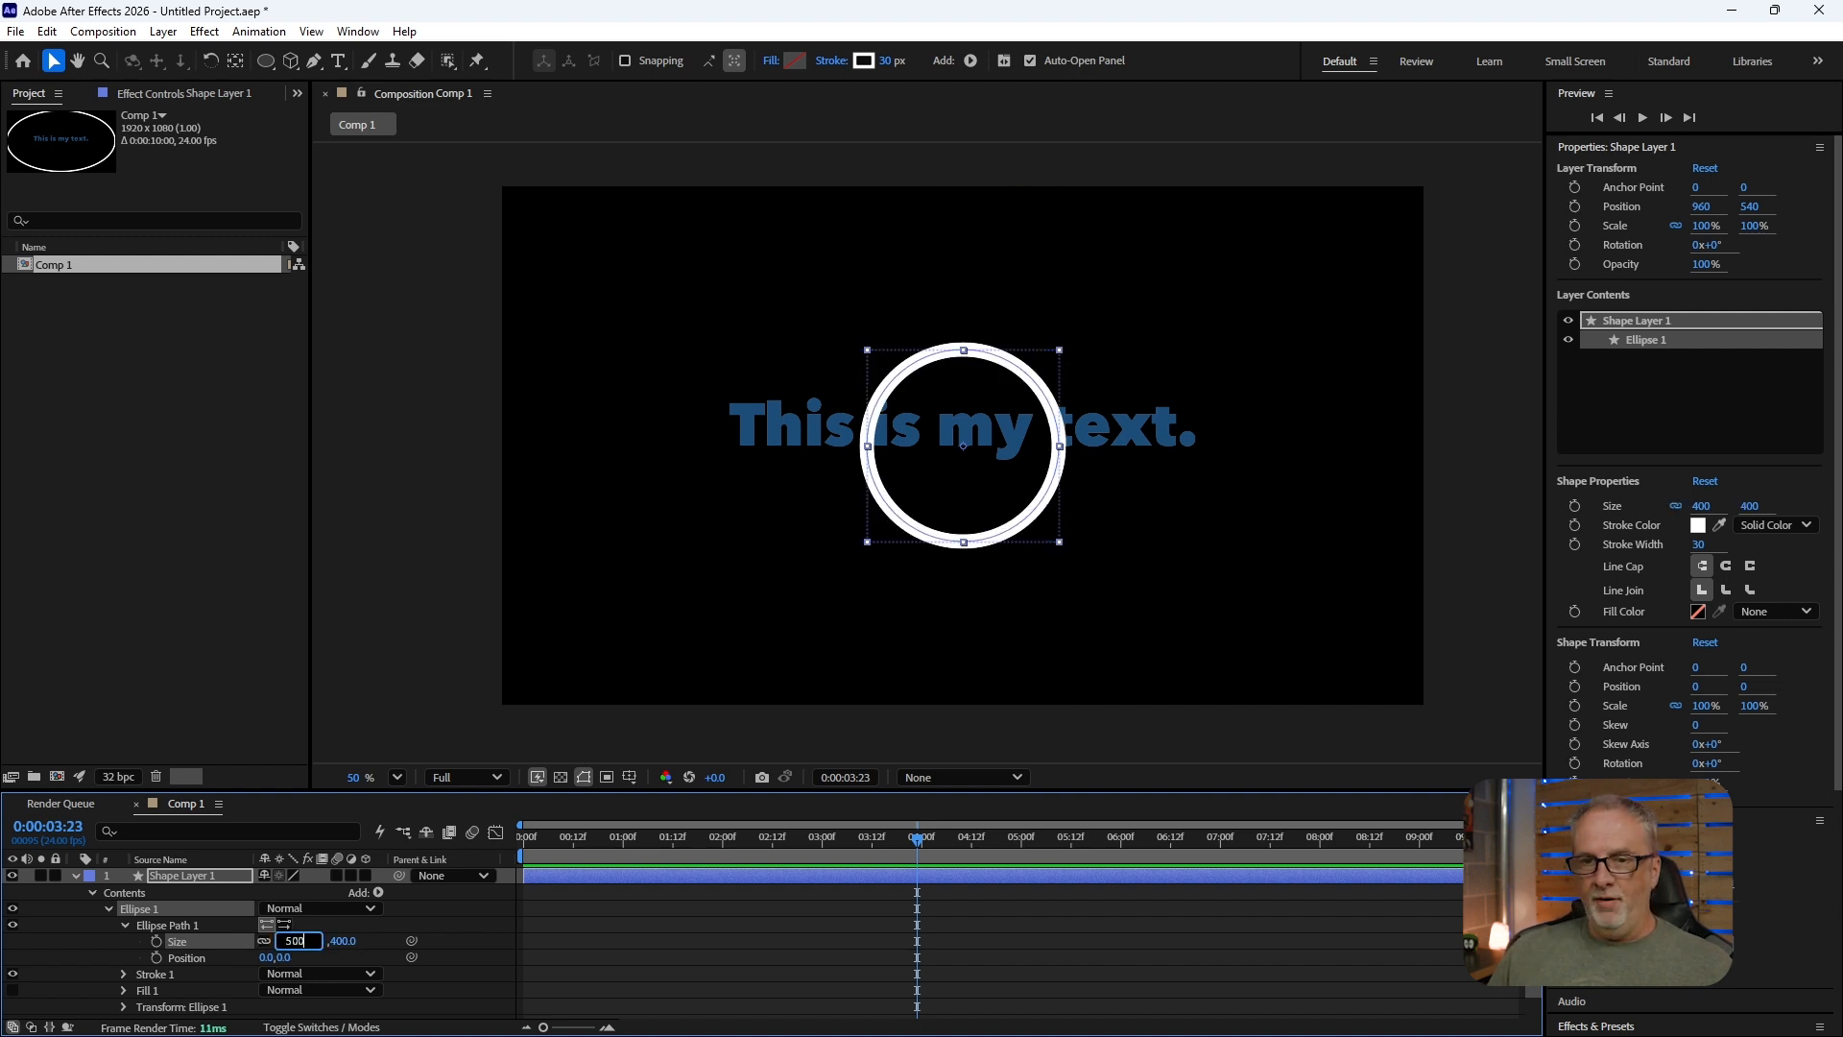
{"action": "key", "text": "Return"}
{"action": "left_click", "coordinate": [171, 925]}
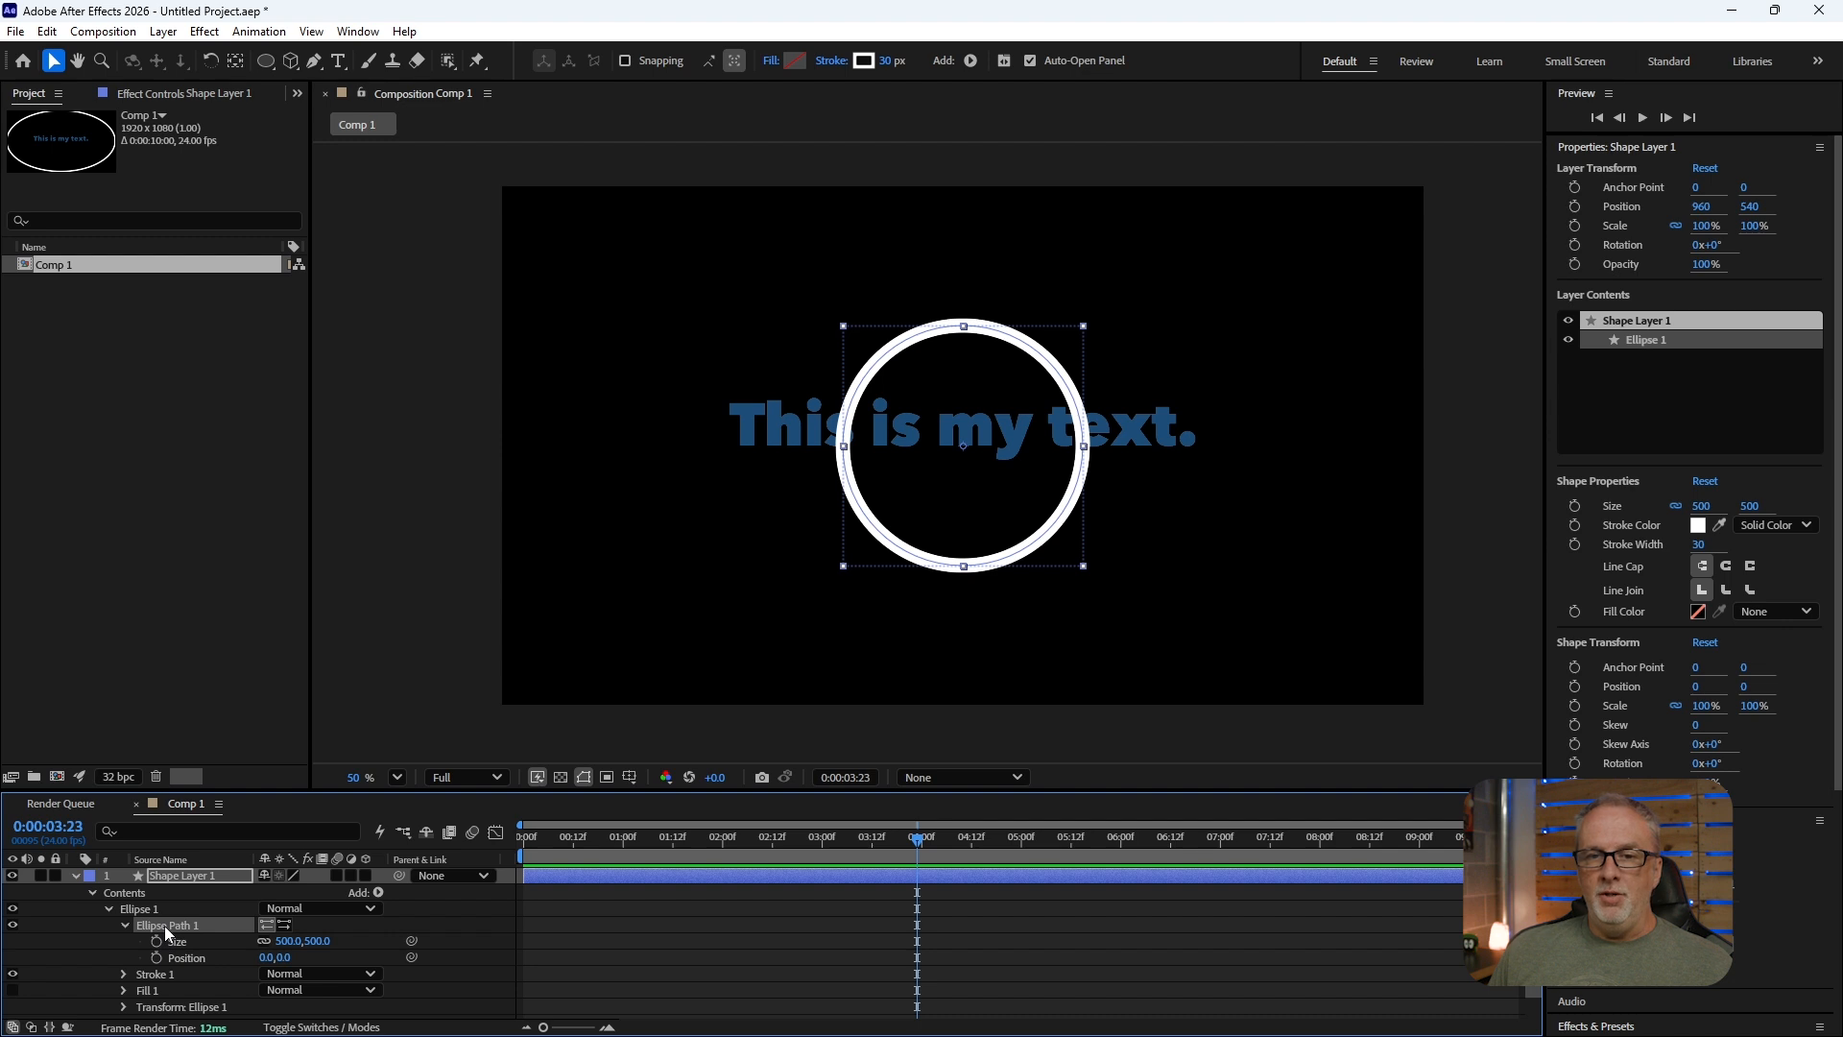
- Convert Ellipse Path 1 to a Bezier path and copy the Path property of the resulting Path 1
{"action": "right_click", "coordinate": [164, 925]}
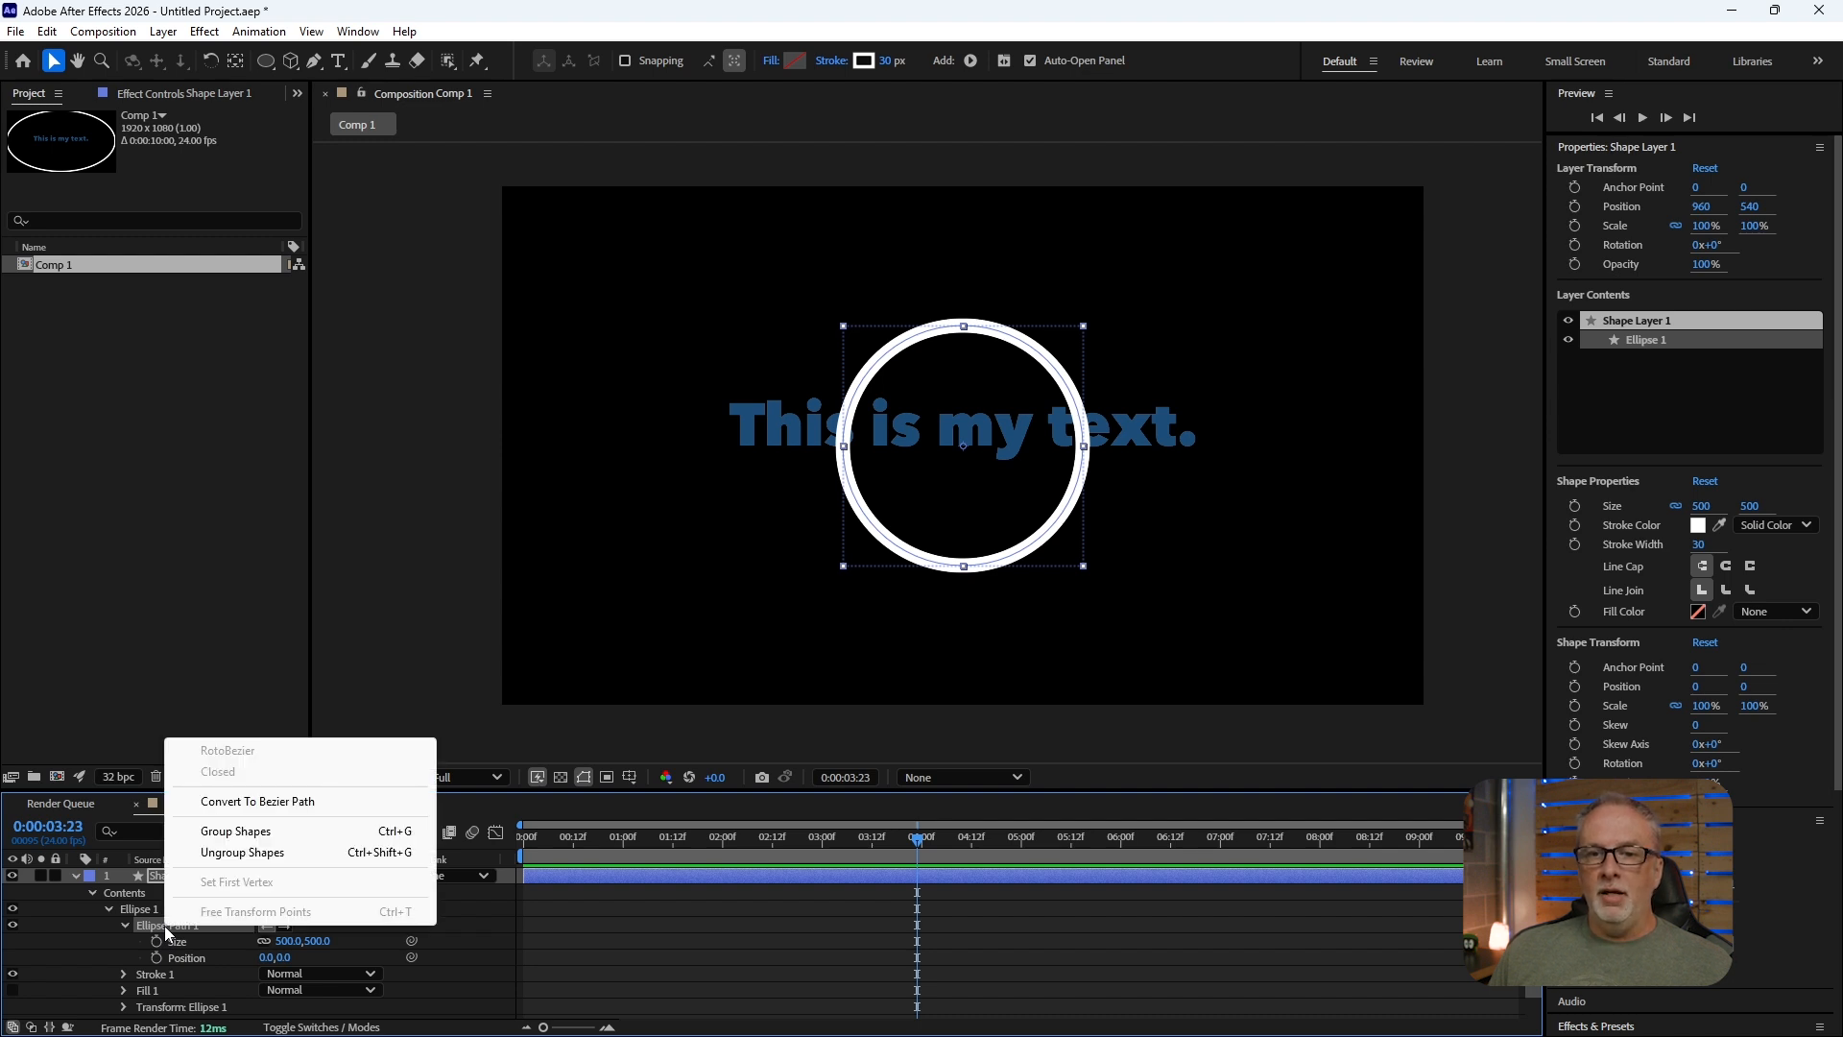
{"action": "left_click", "coordinate": [256, 802]}
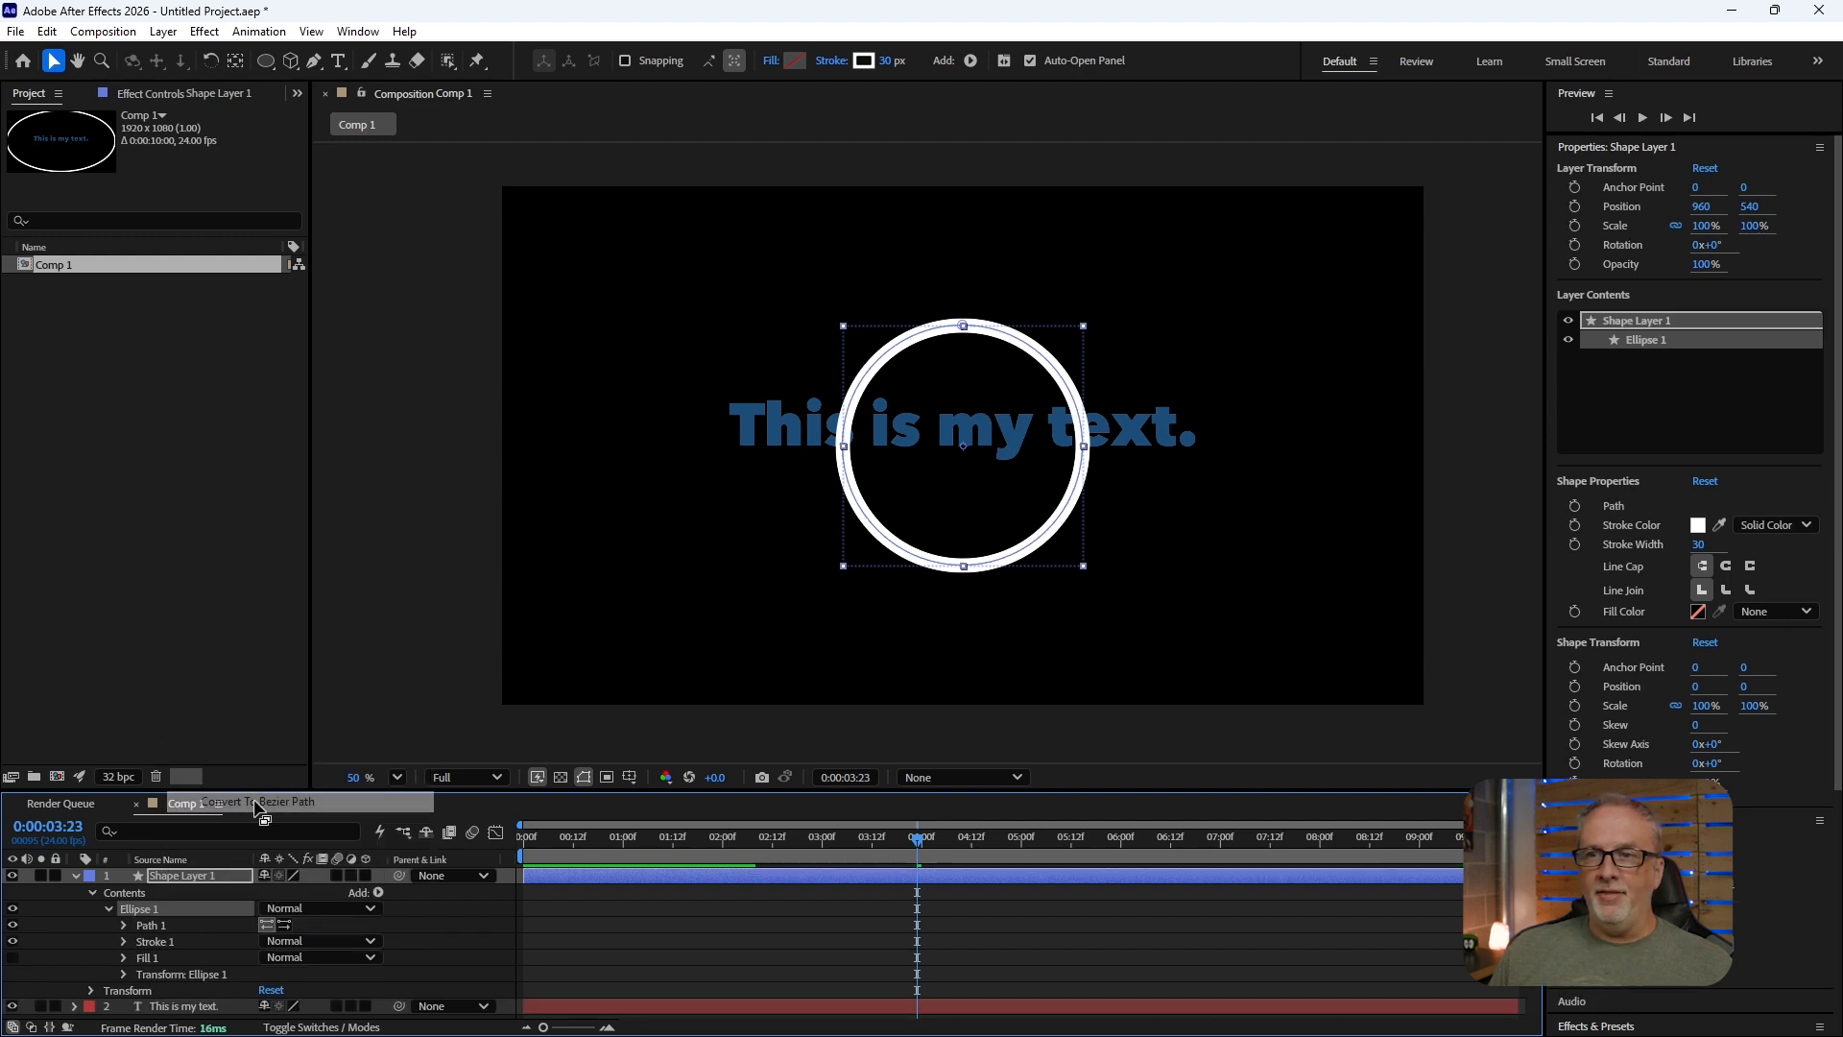
{"action": "left_click", "coordinate": [124, 926]}
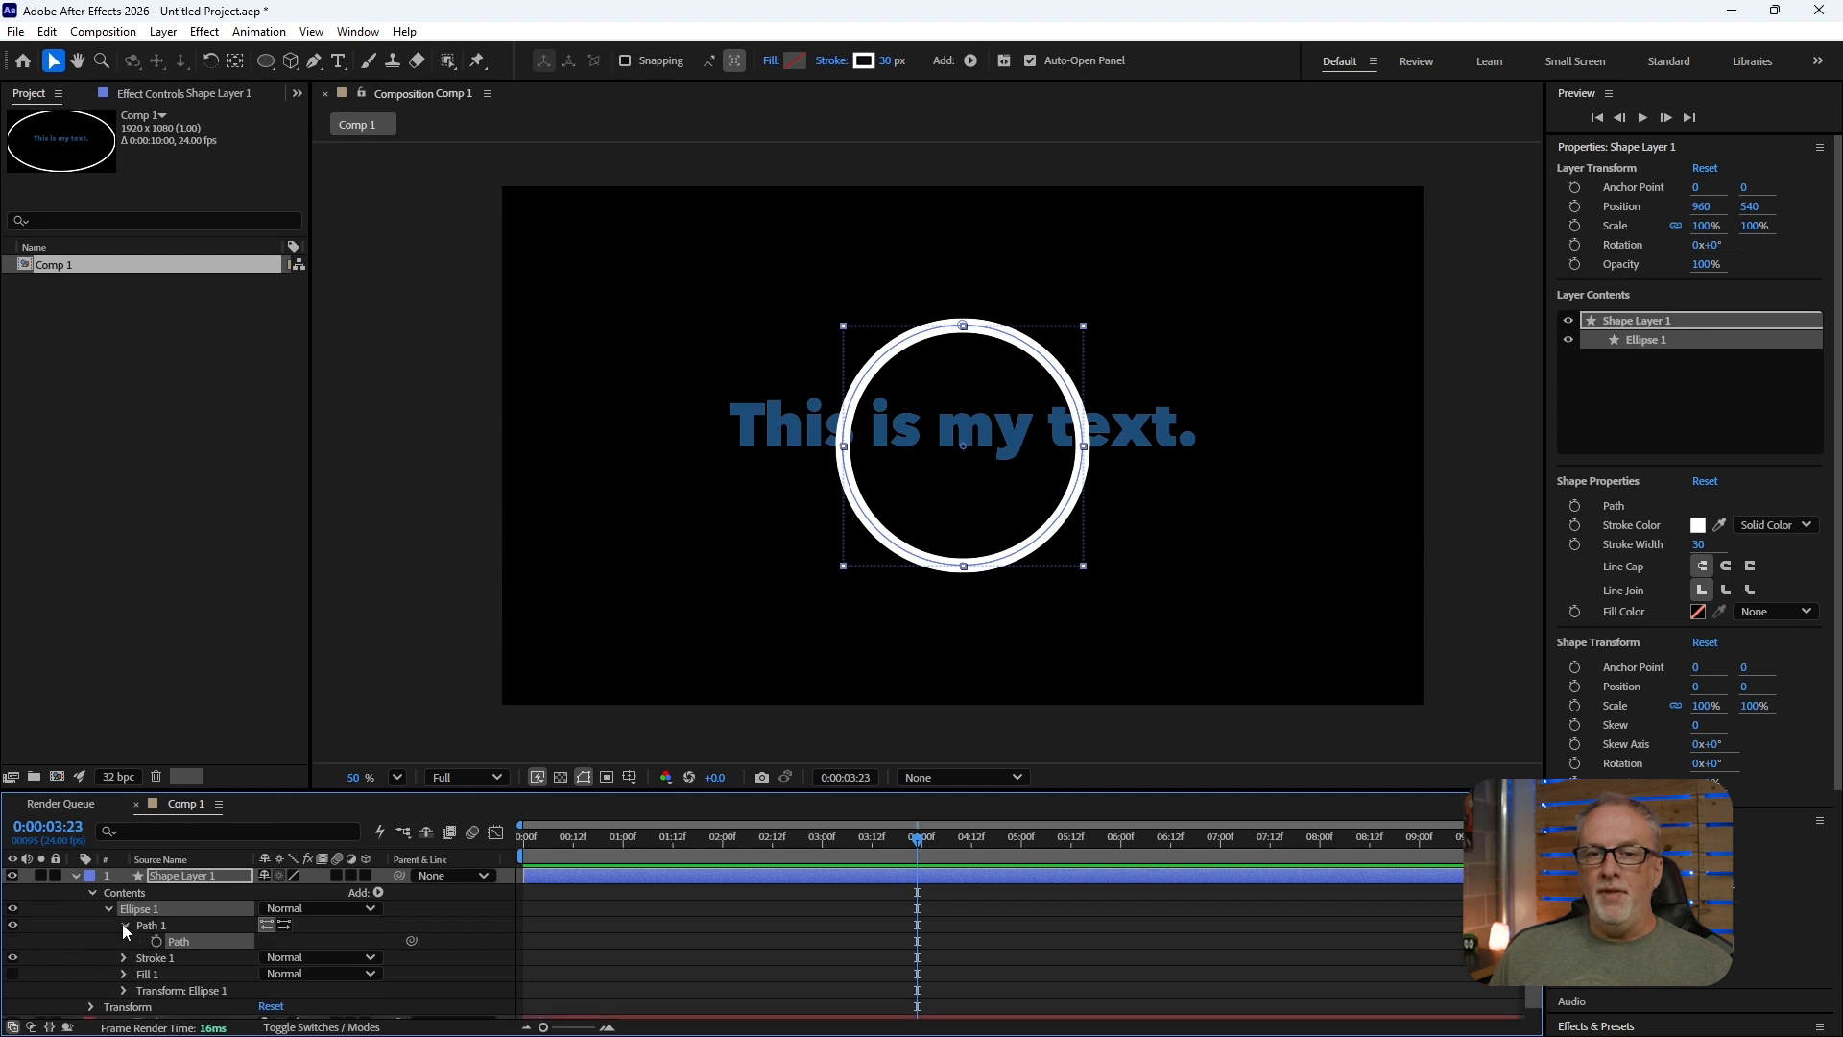
{"action": "left_click", "coordinate": [178, 943]}
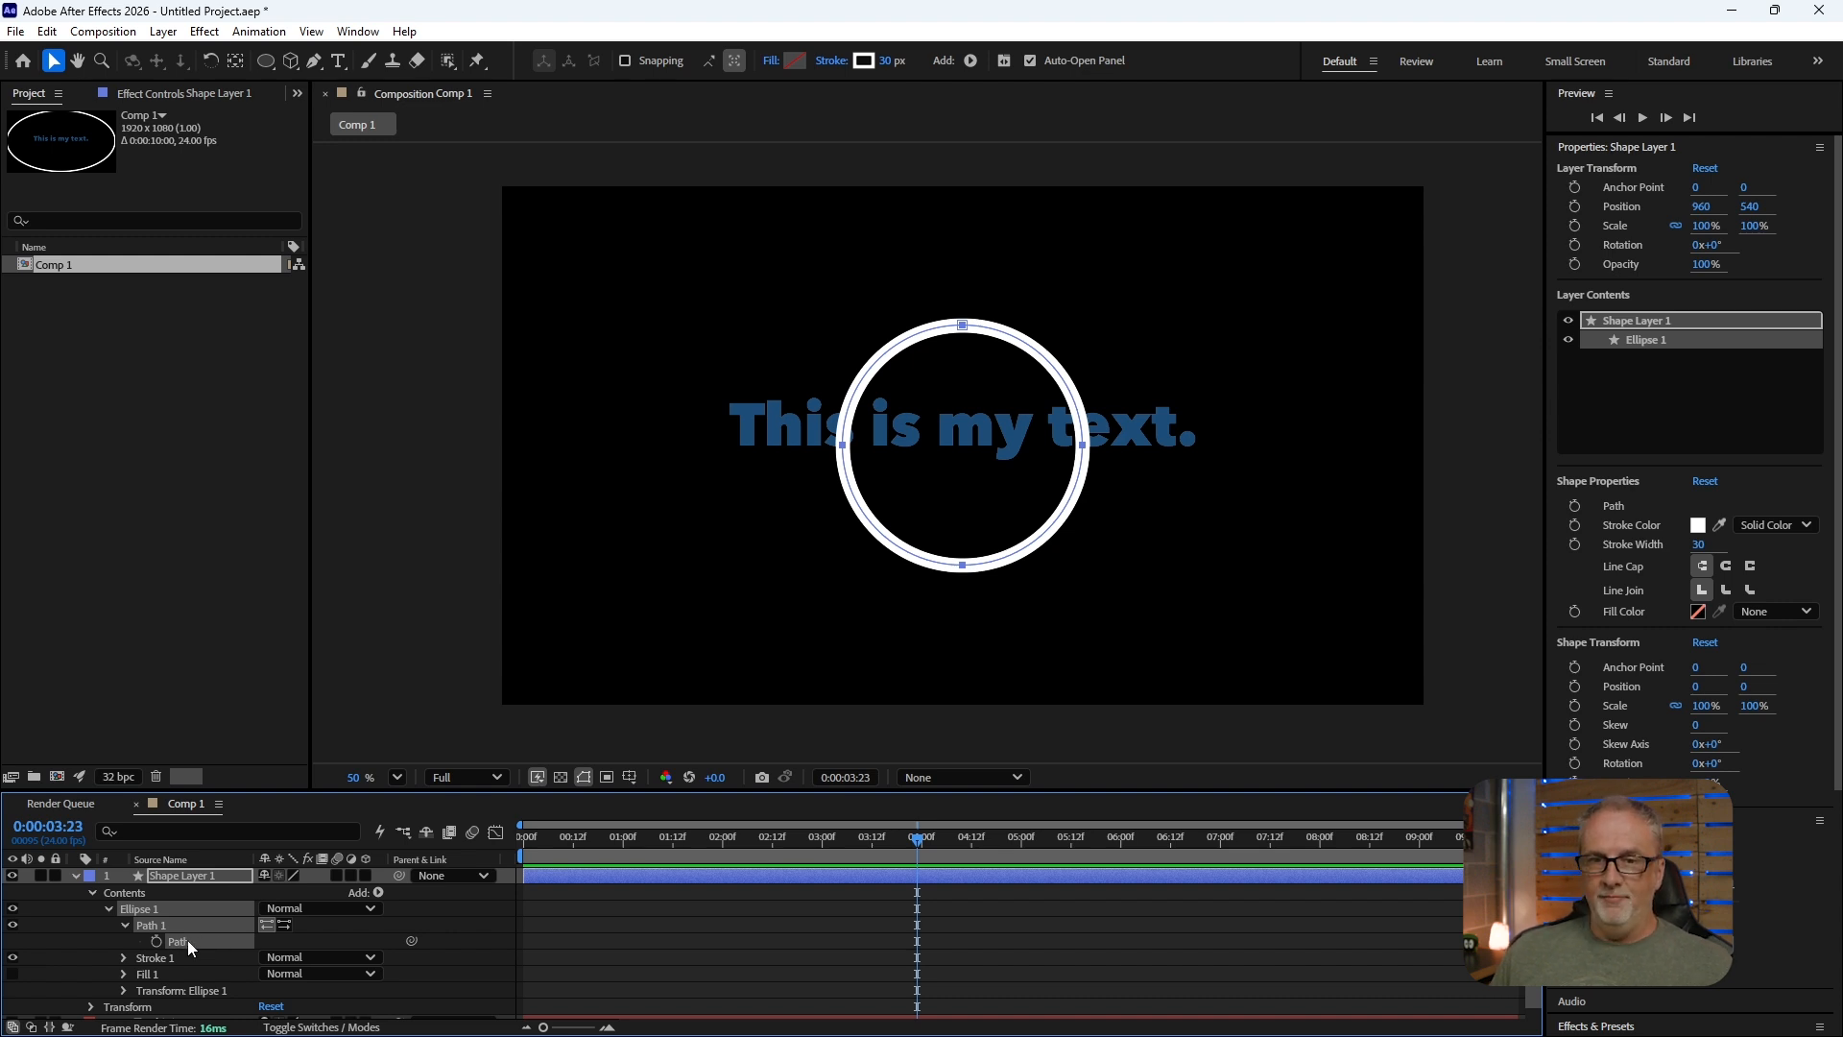
- Hide Shape Layer 1 and collapse its properties
{"action": "left_click", "coordinate": [54, 878]}
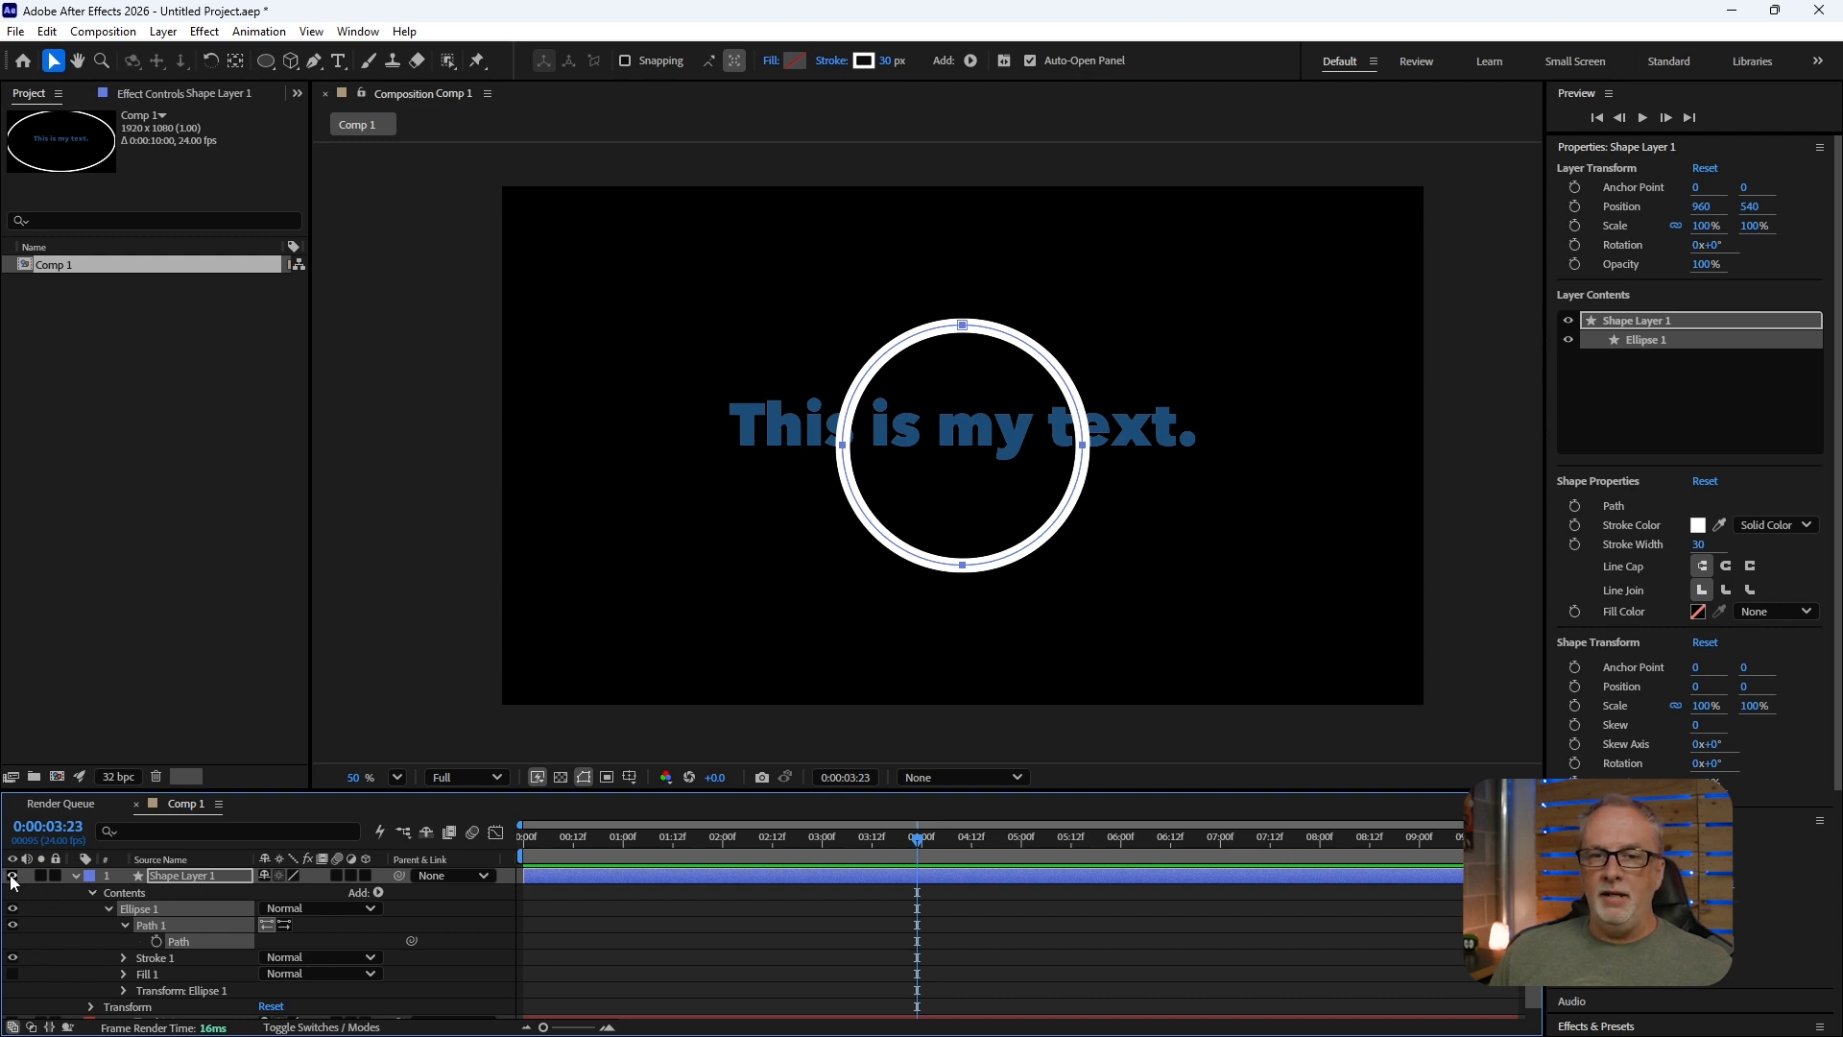
{"action": "left_click", "coordinate": [13, 875]}
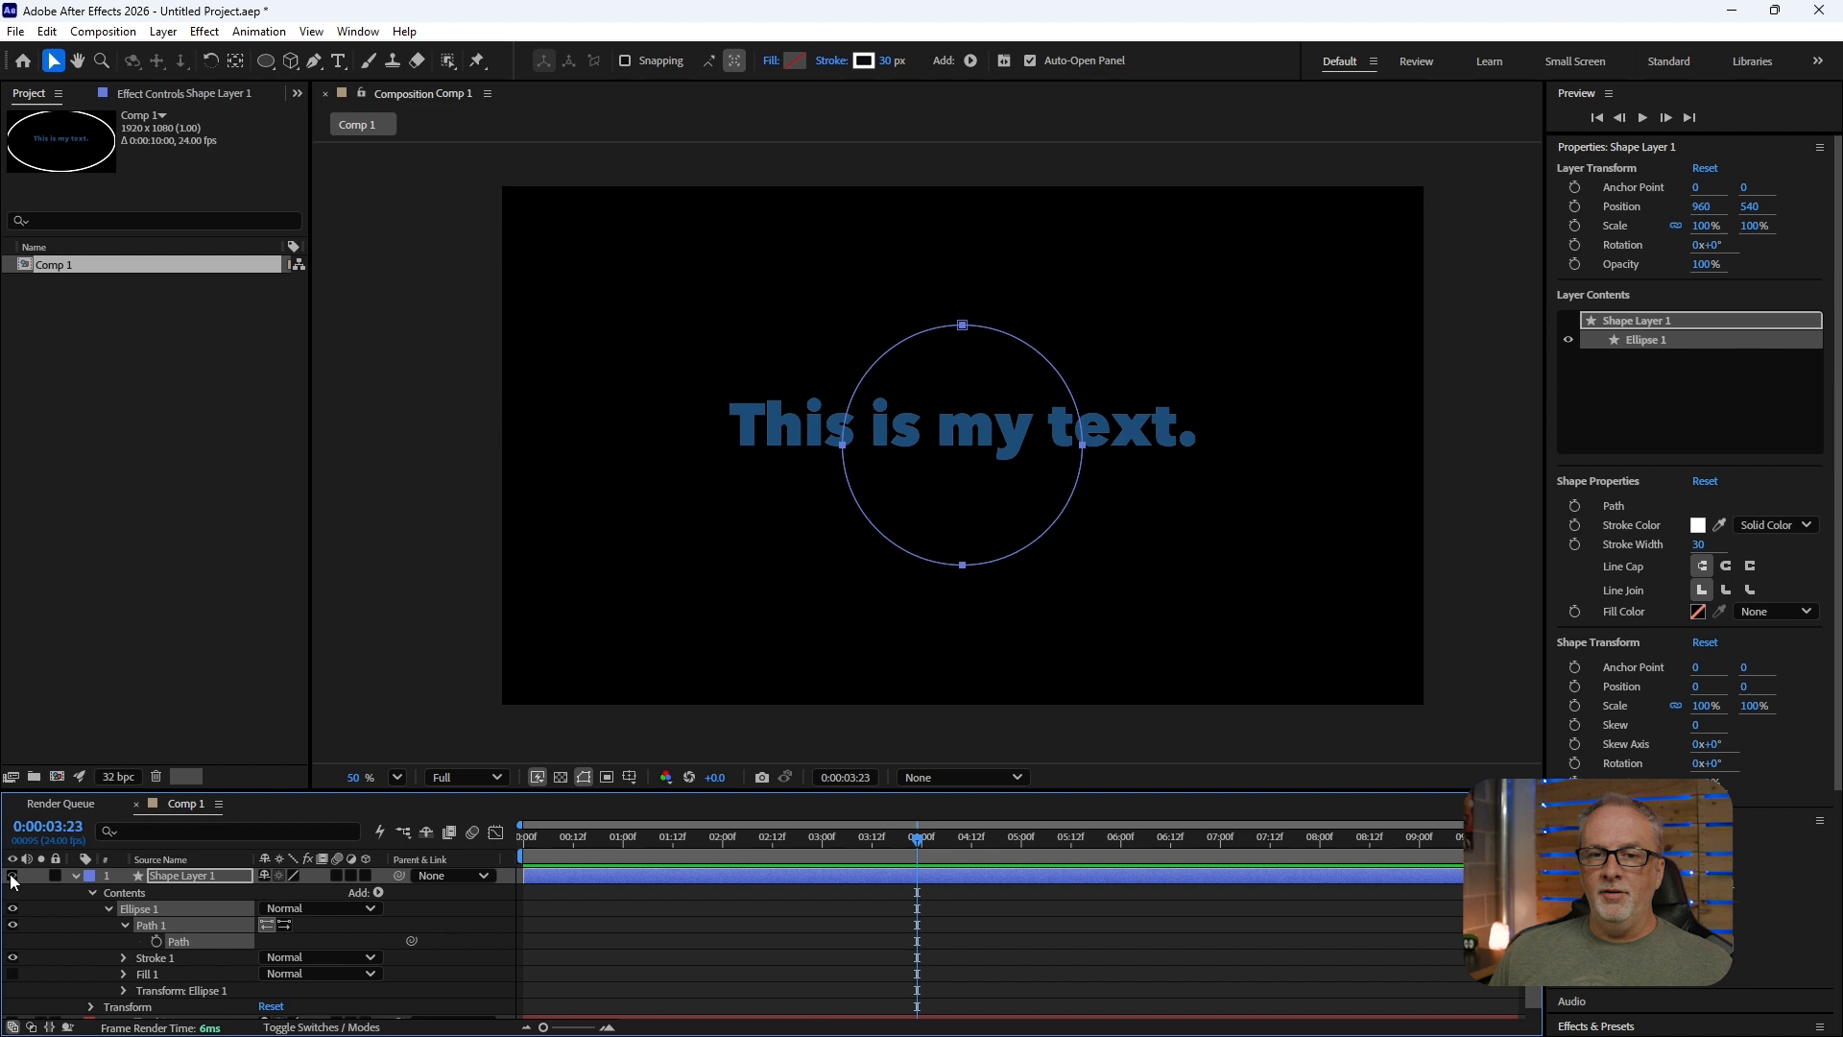
{"action": "left_click", "coordinate": [76, 876]}
- Add a new mask to the "This is my text." layer
{"action": "left_click", "coordinate": [144, 893]}
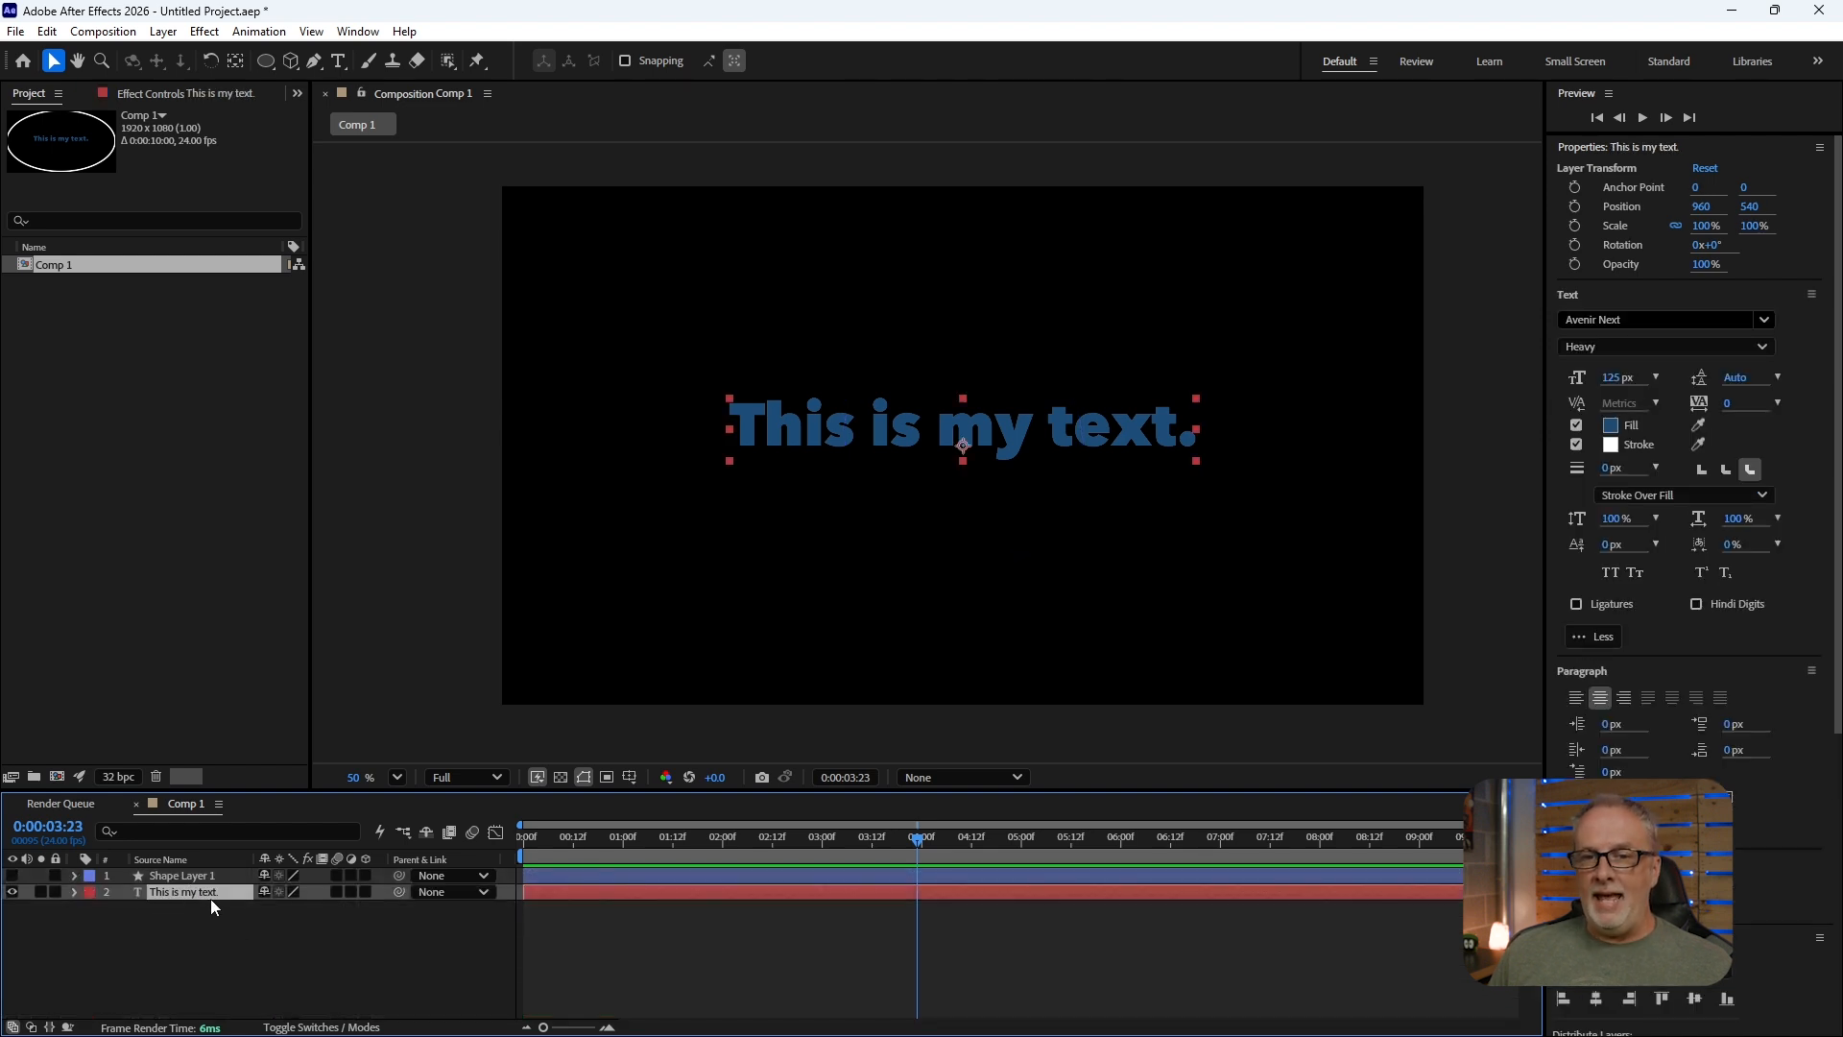
{"action": "right_click", "coordinate": [190, 895]}
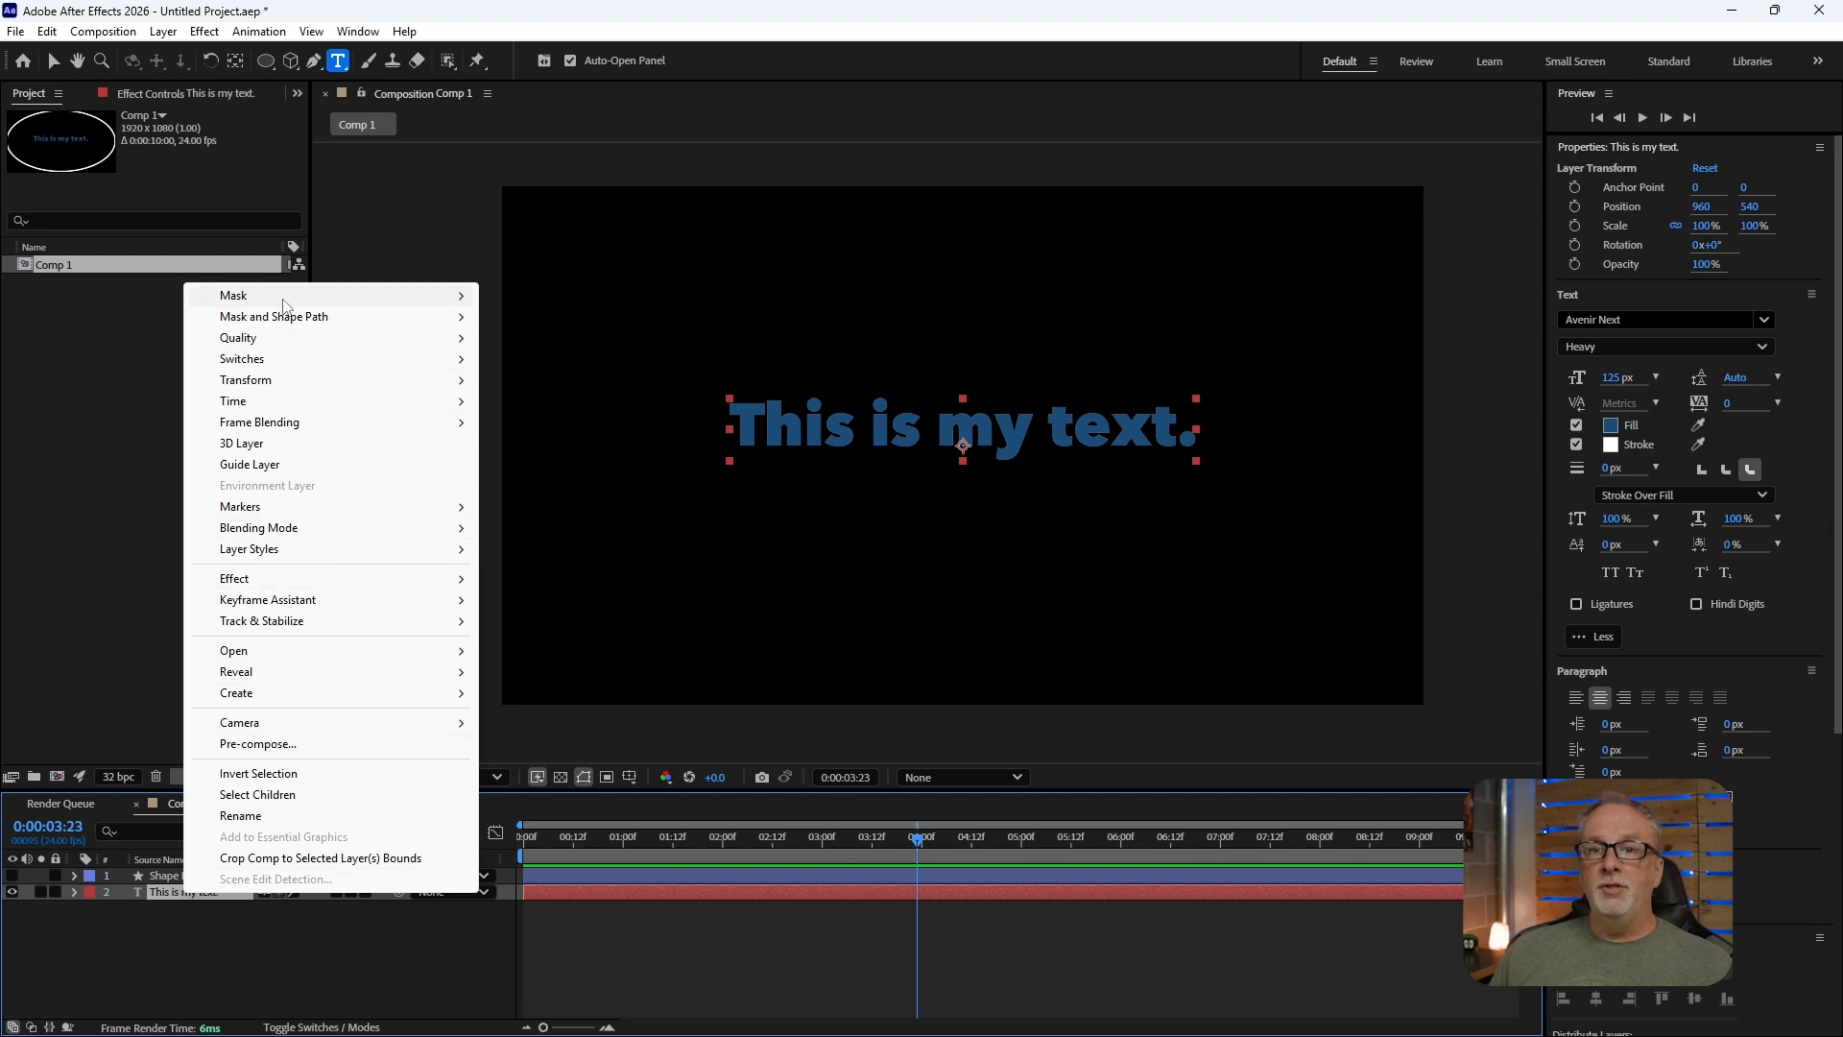
{"action": "mouse_move", "coordinate": [284, 302]}
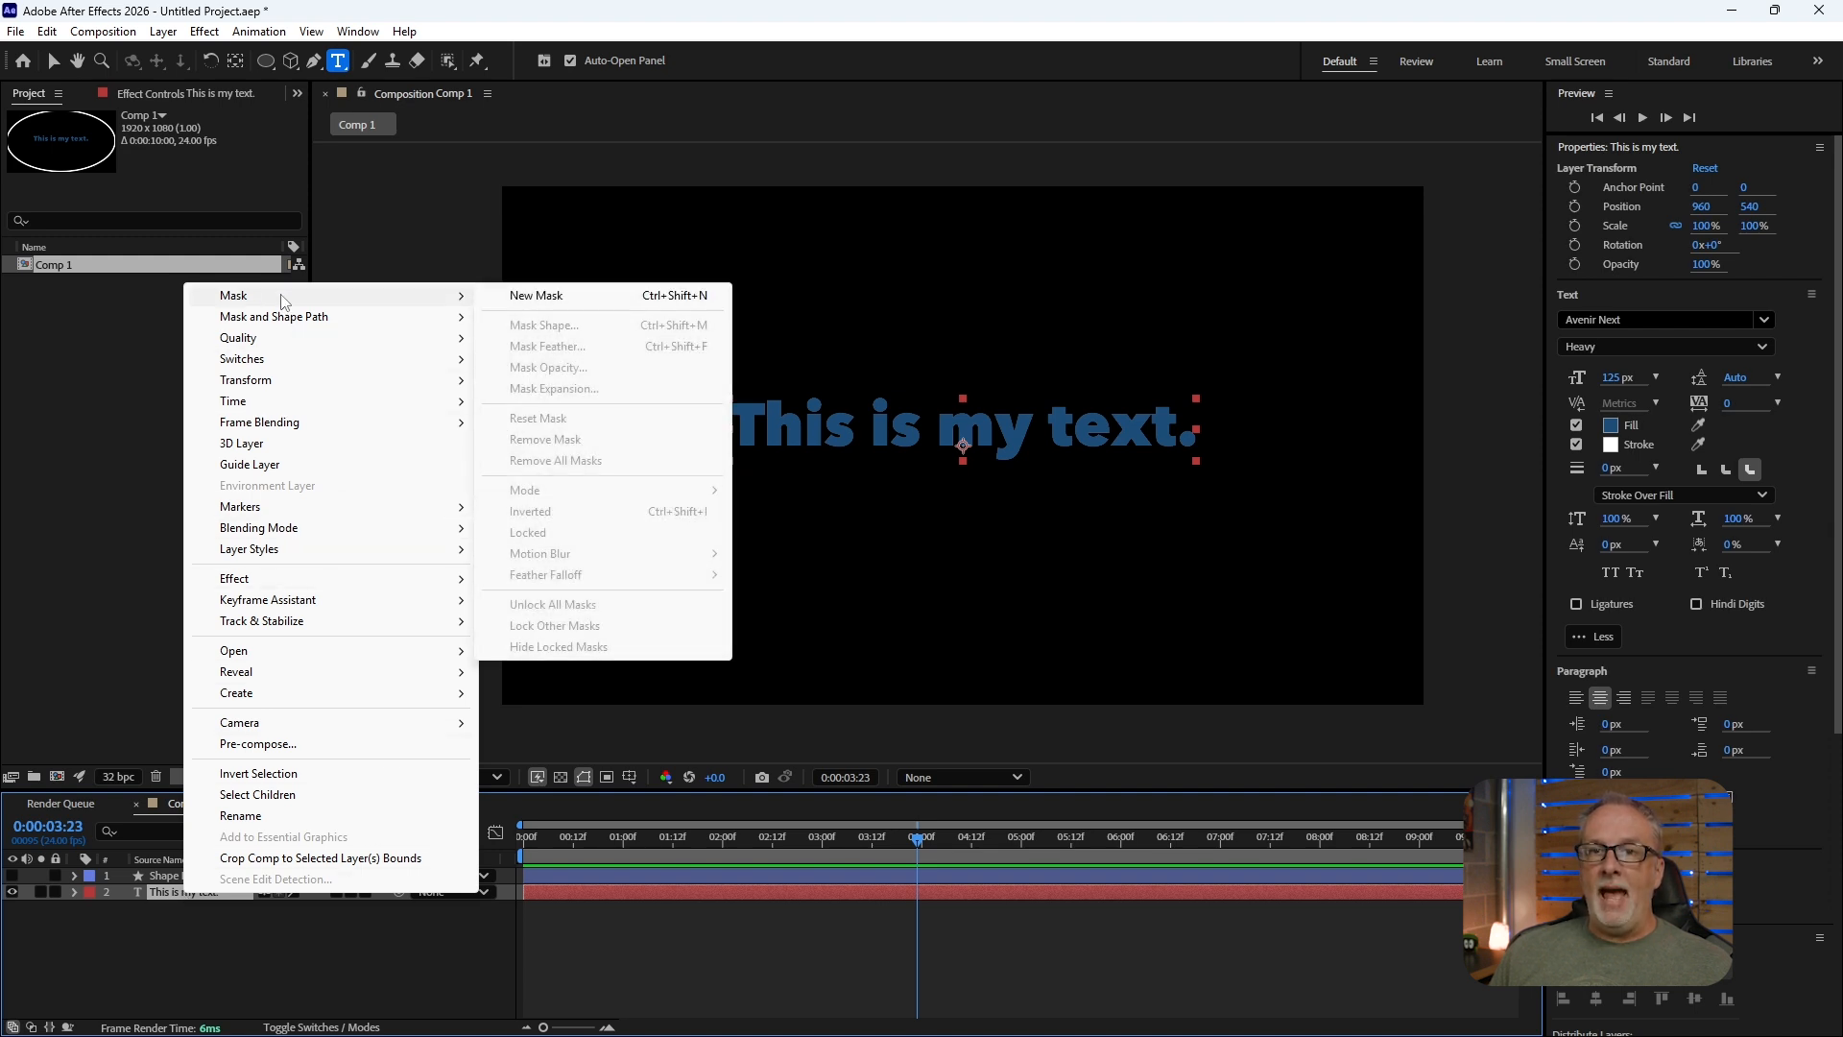
{"action": "left_click", "coordinate": [558, 302]}
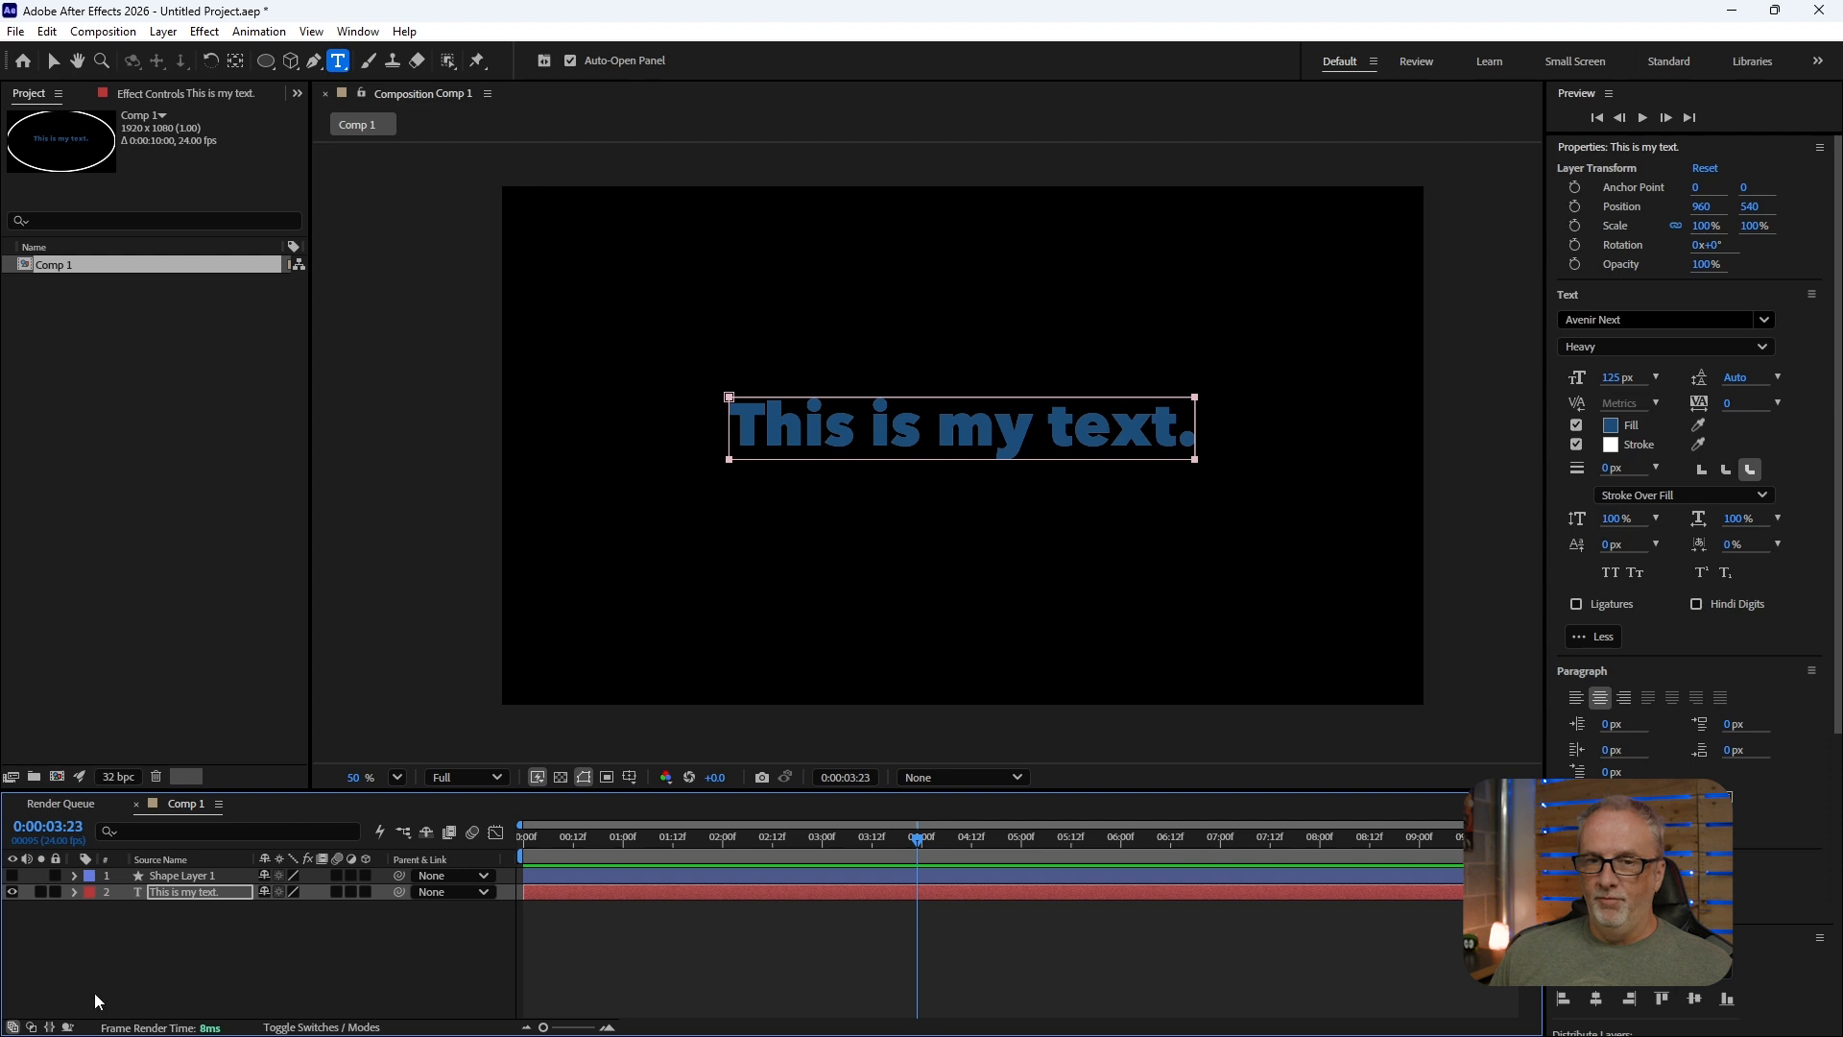
- Paste the copied circle path into the Mask Path of the text layer's Mask 1
{"action": "left_click", "coordinate": [75, 891]}
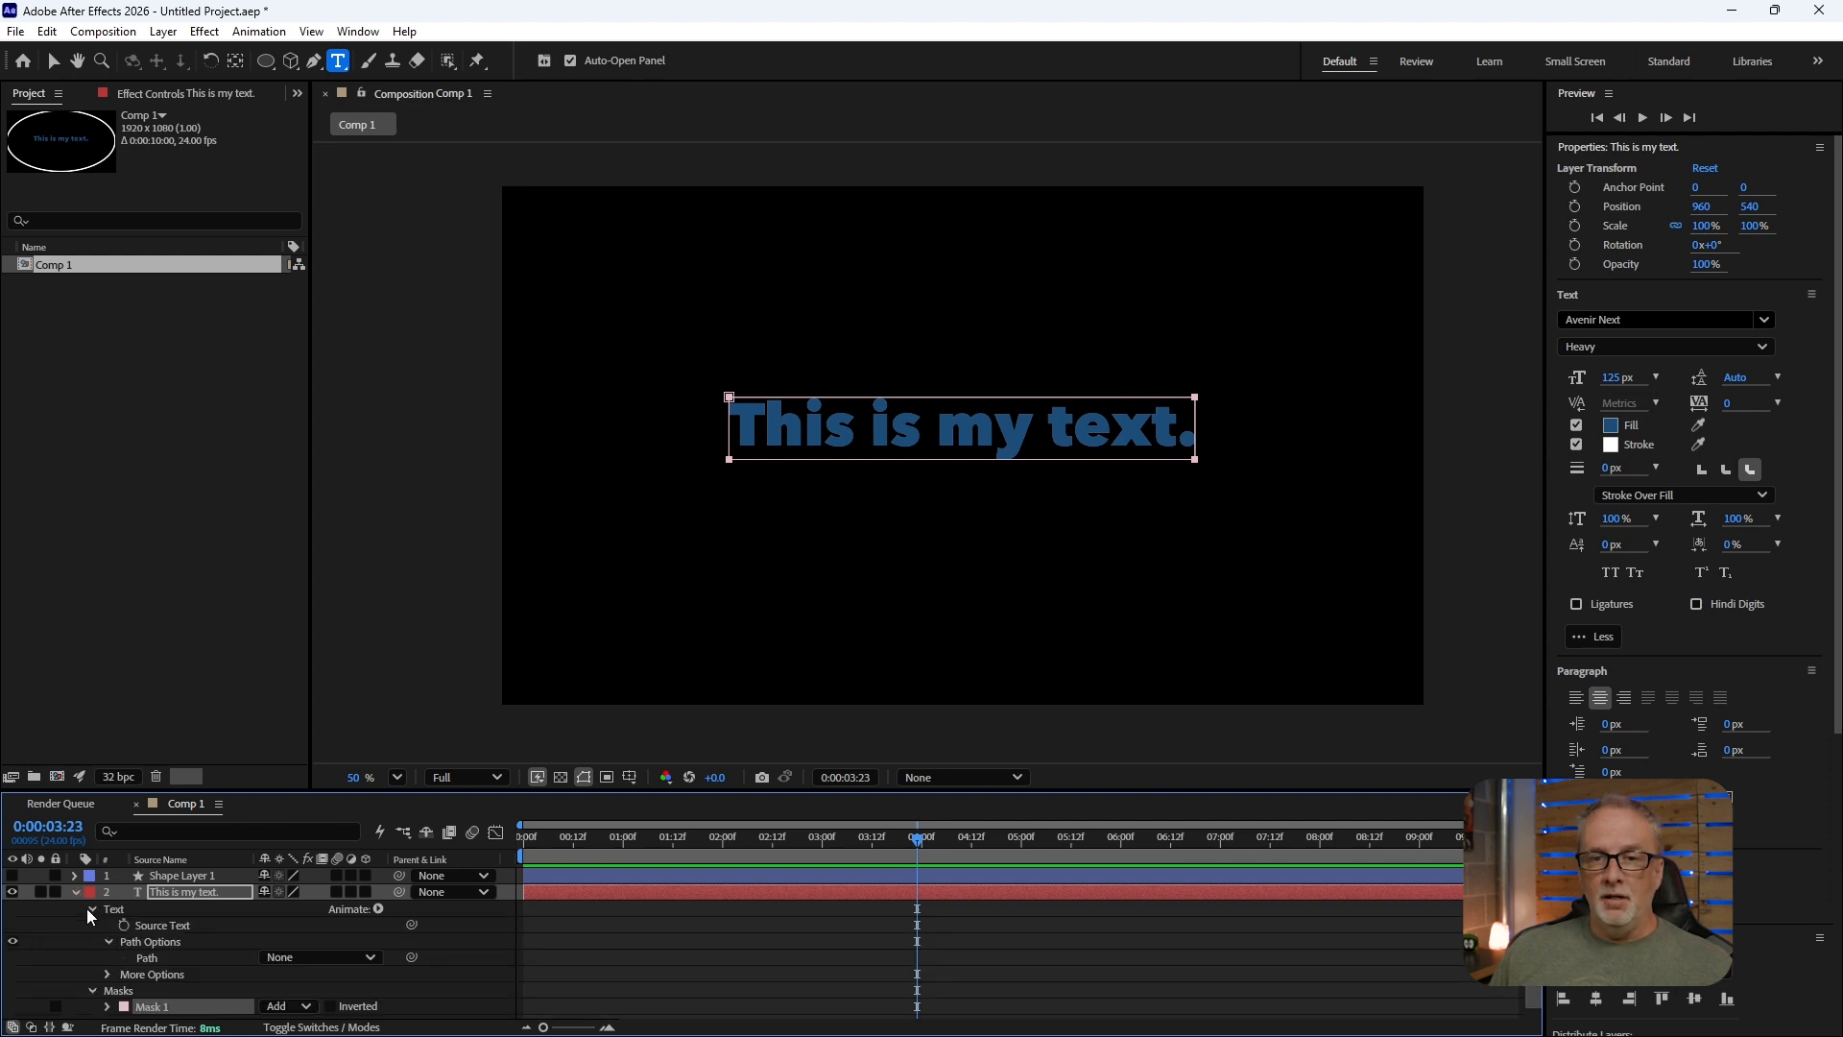
{"action": "left_click", "coordinate": [91, 908]}
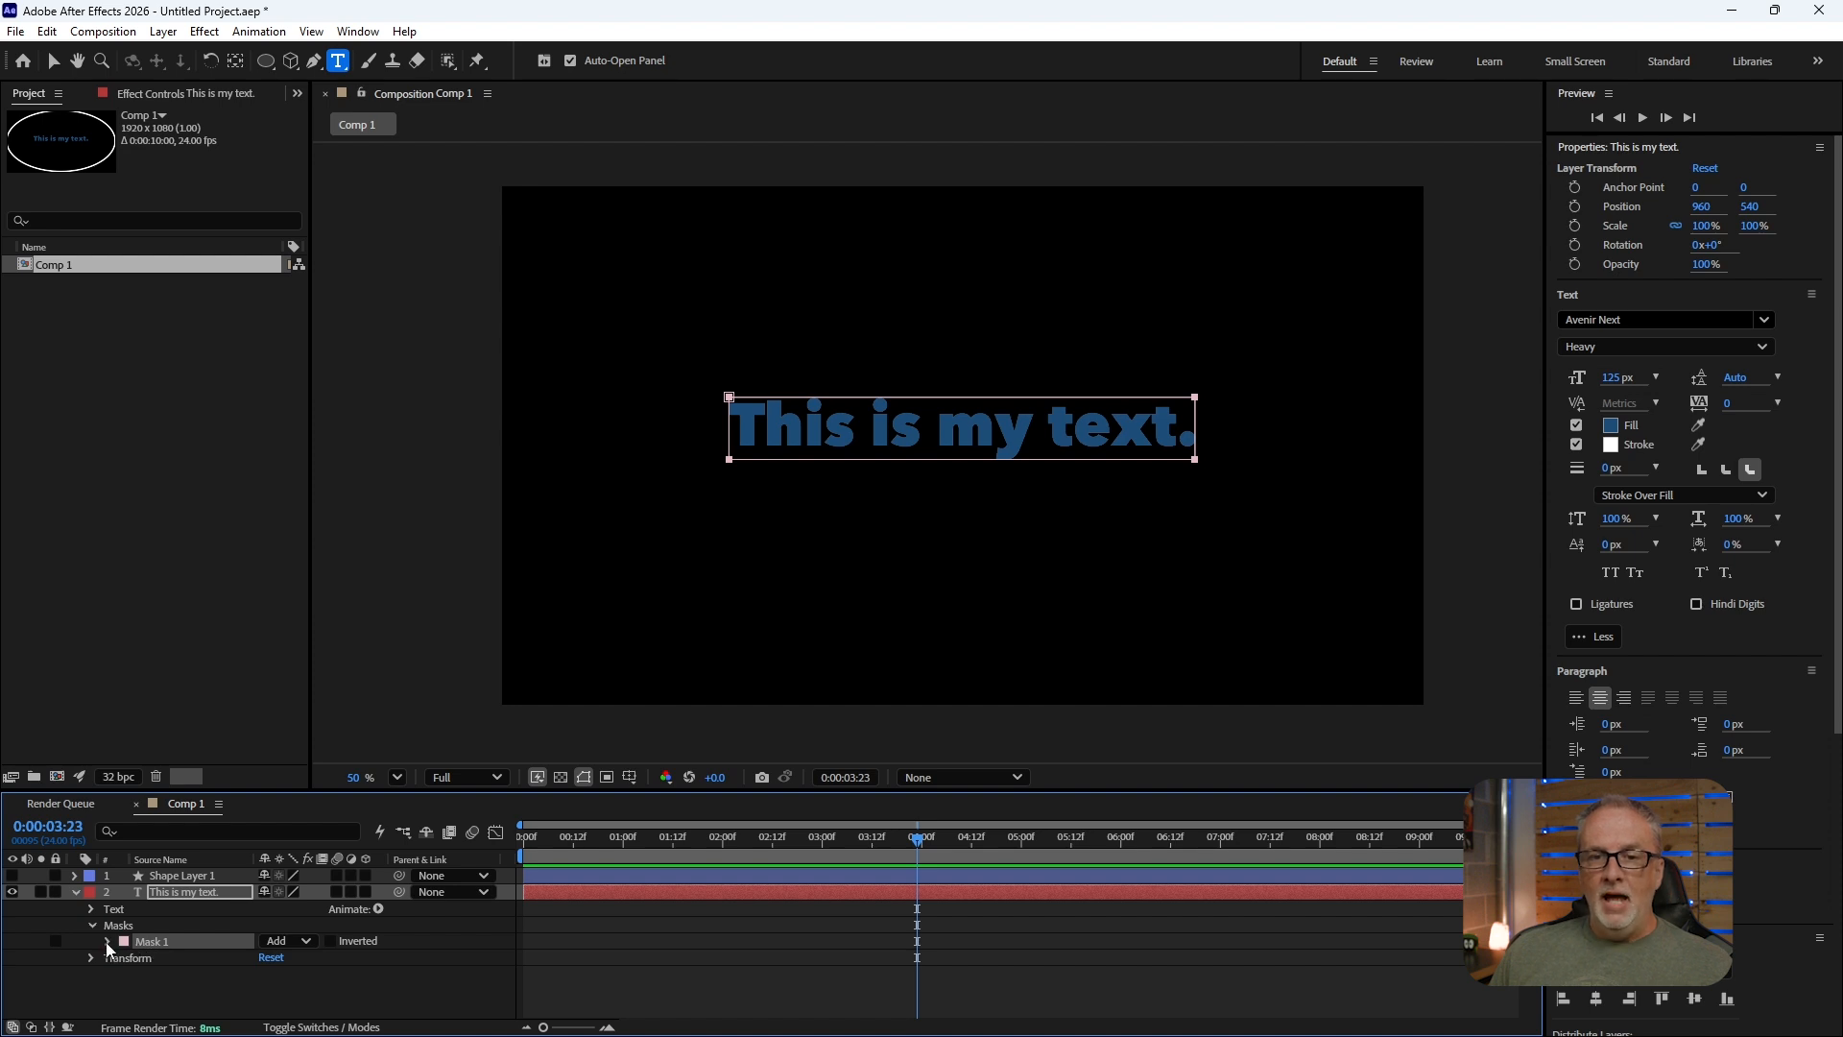
{"action": "left_click", "coordinate": [107, 941]}
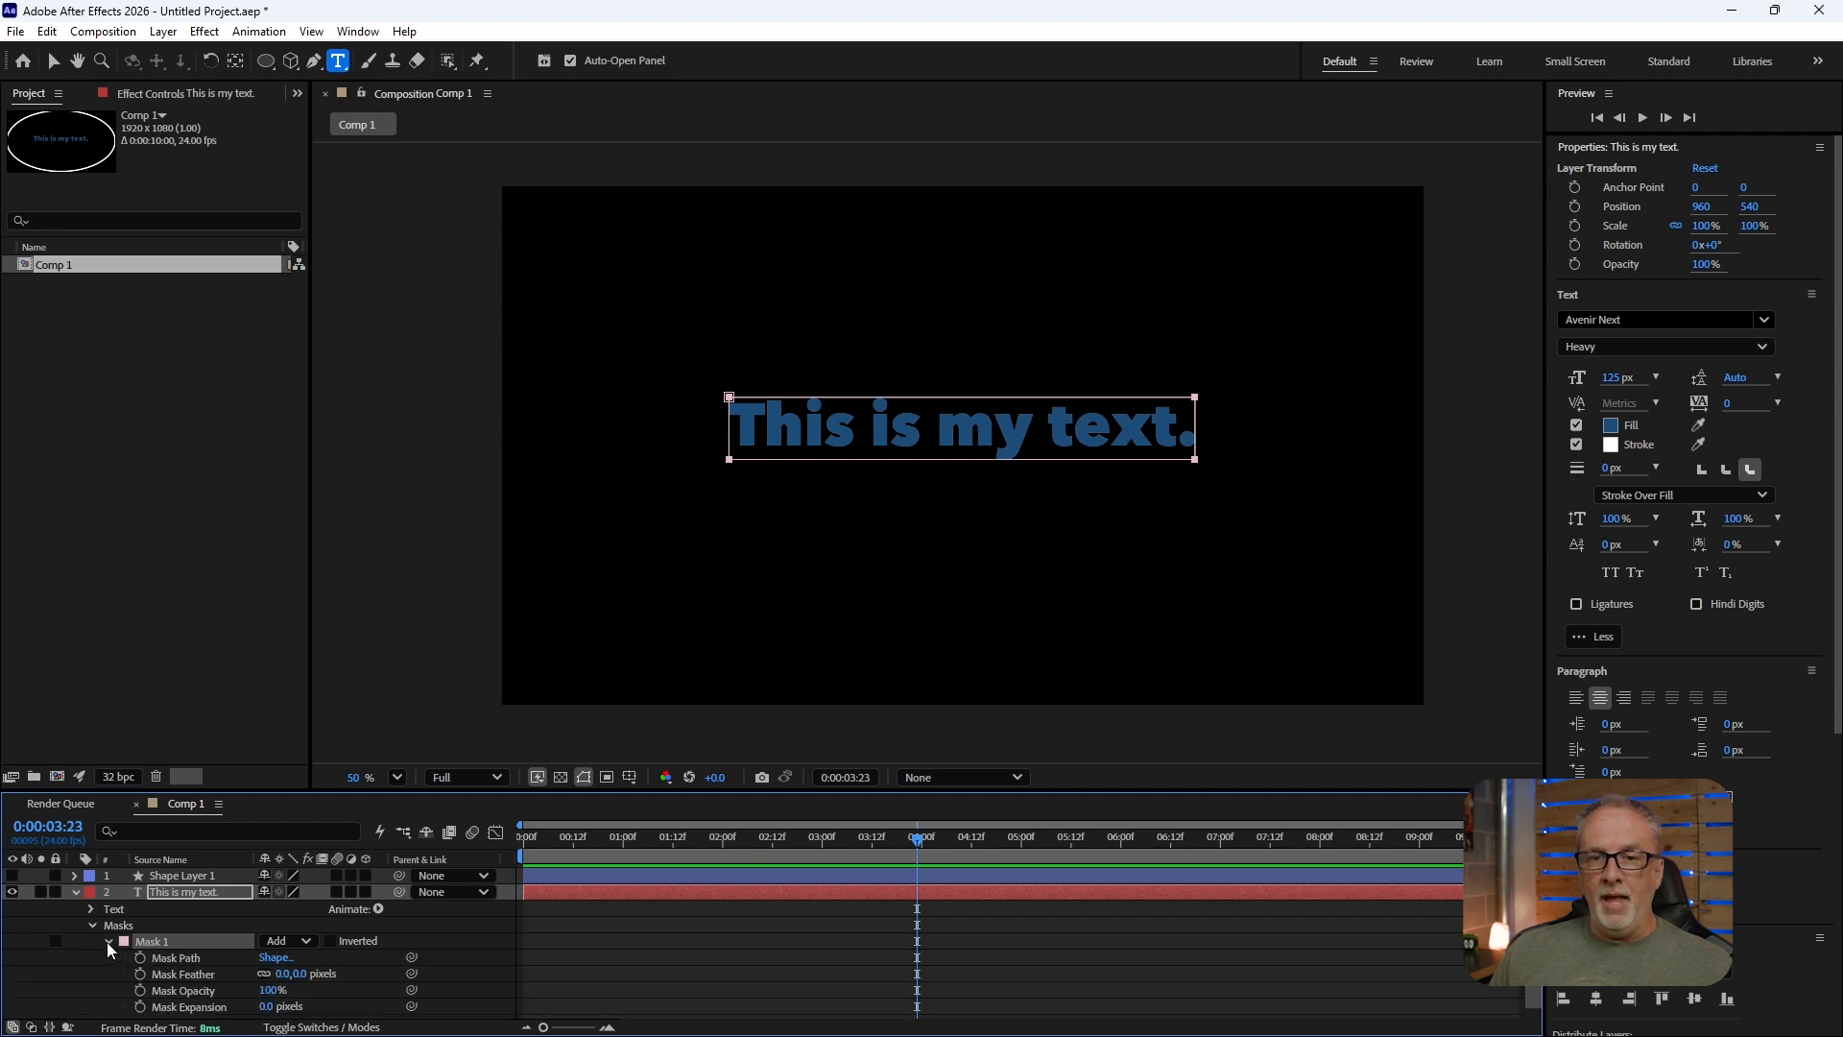
{"action": "left_click", "coordinate": [182, 961]}
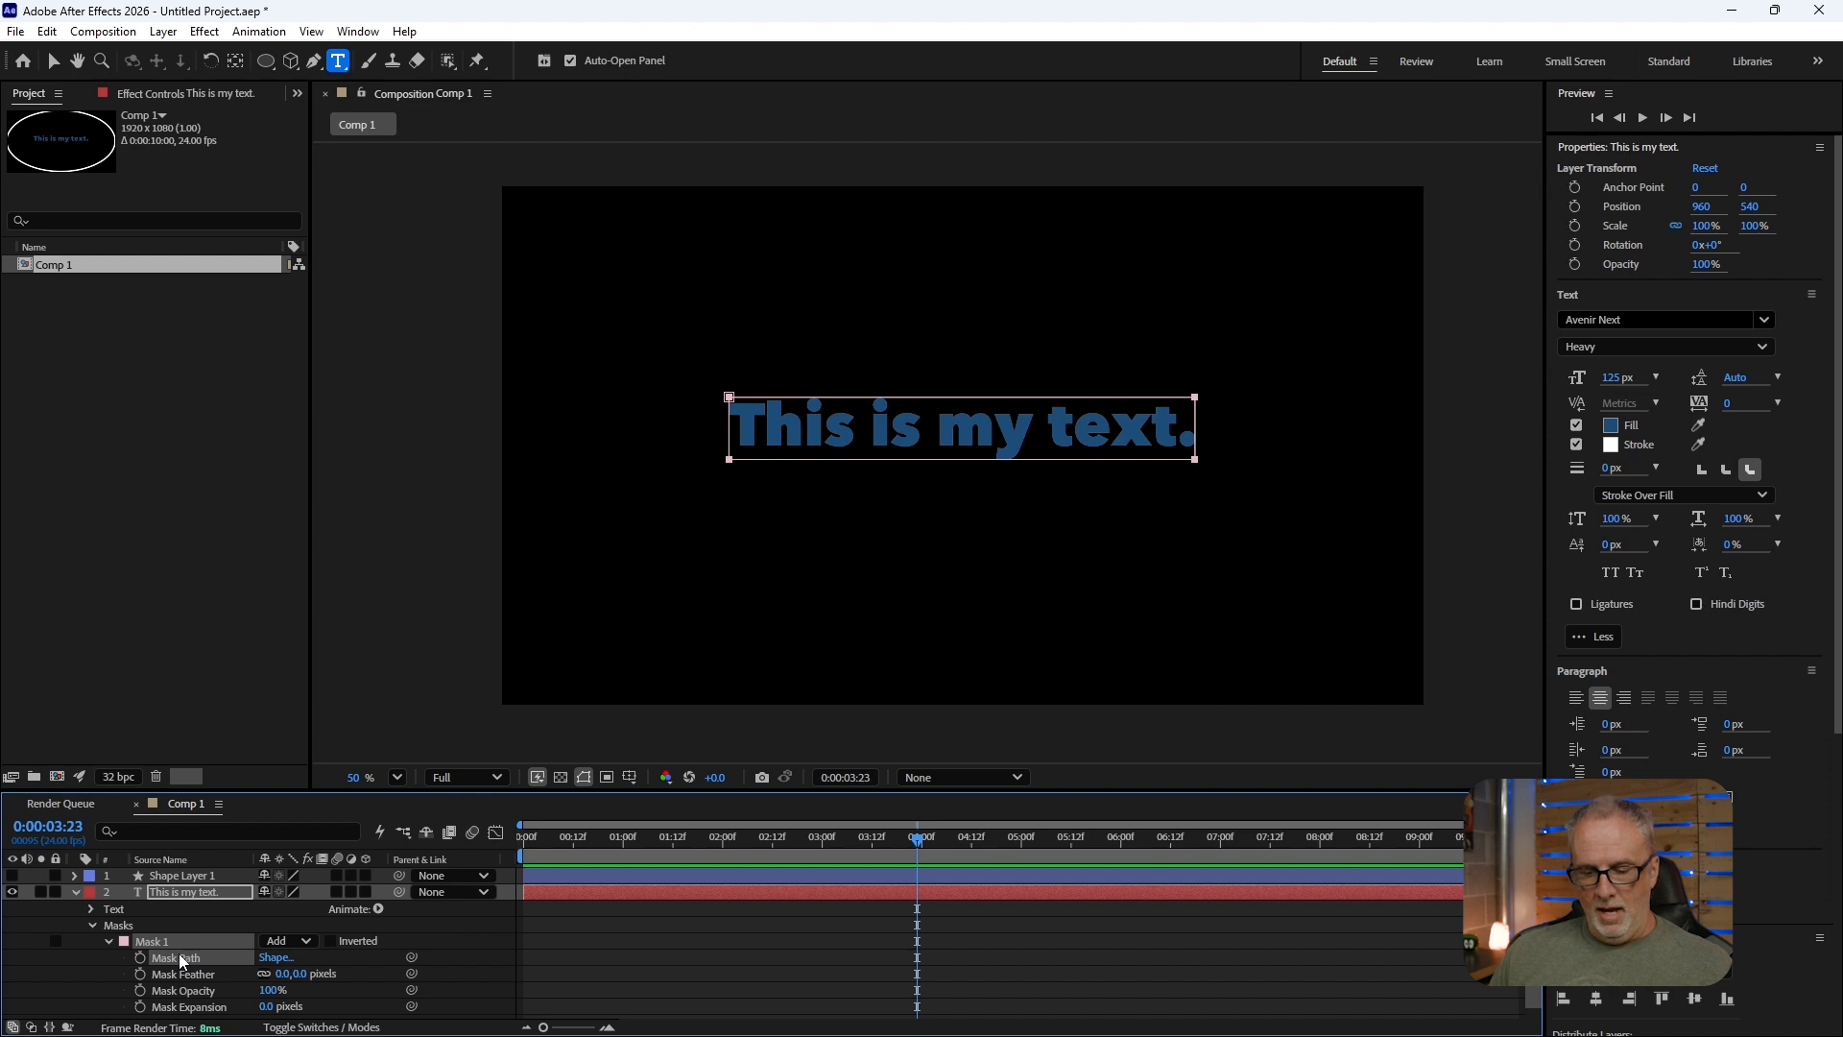
{"action": "key", "text": "ctrl+v"}
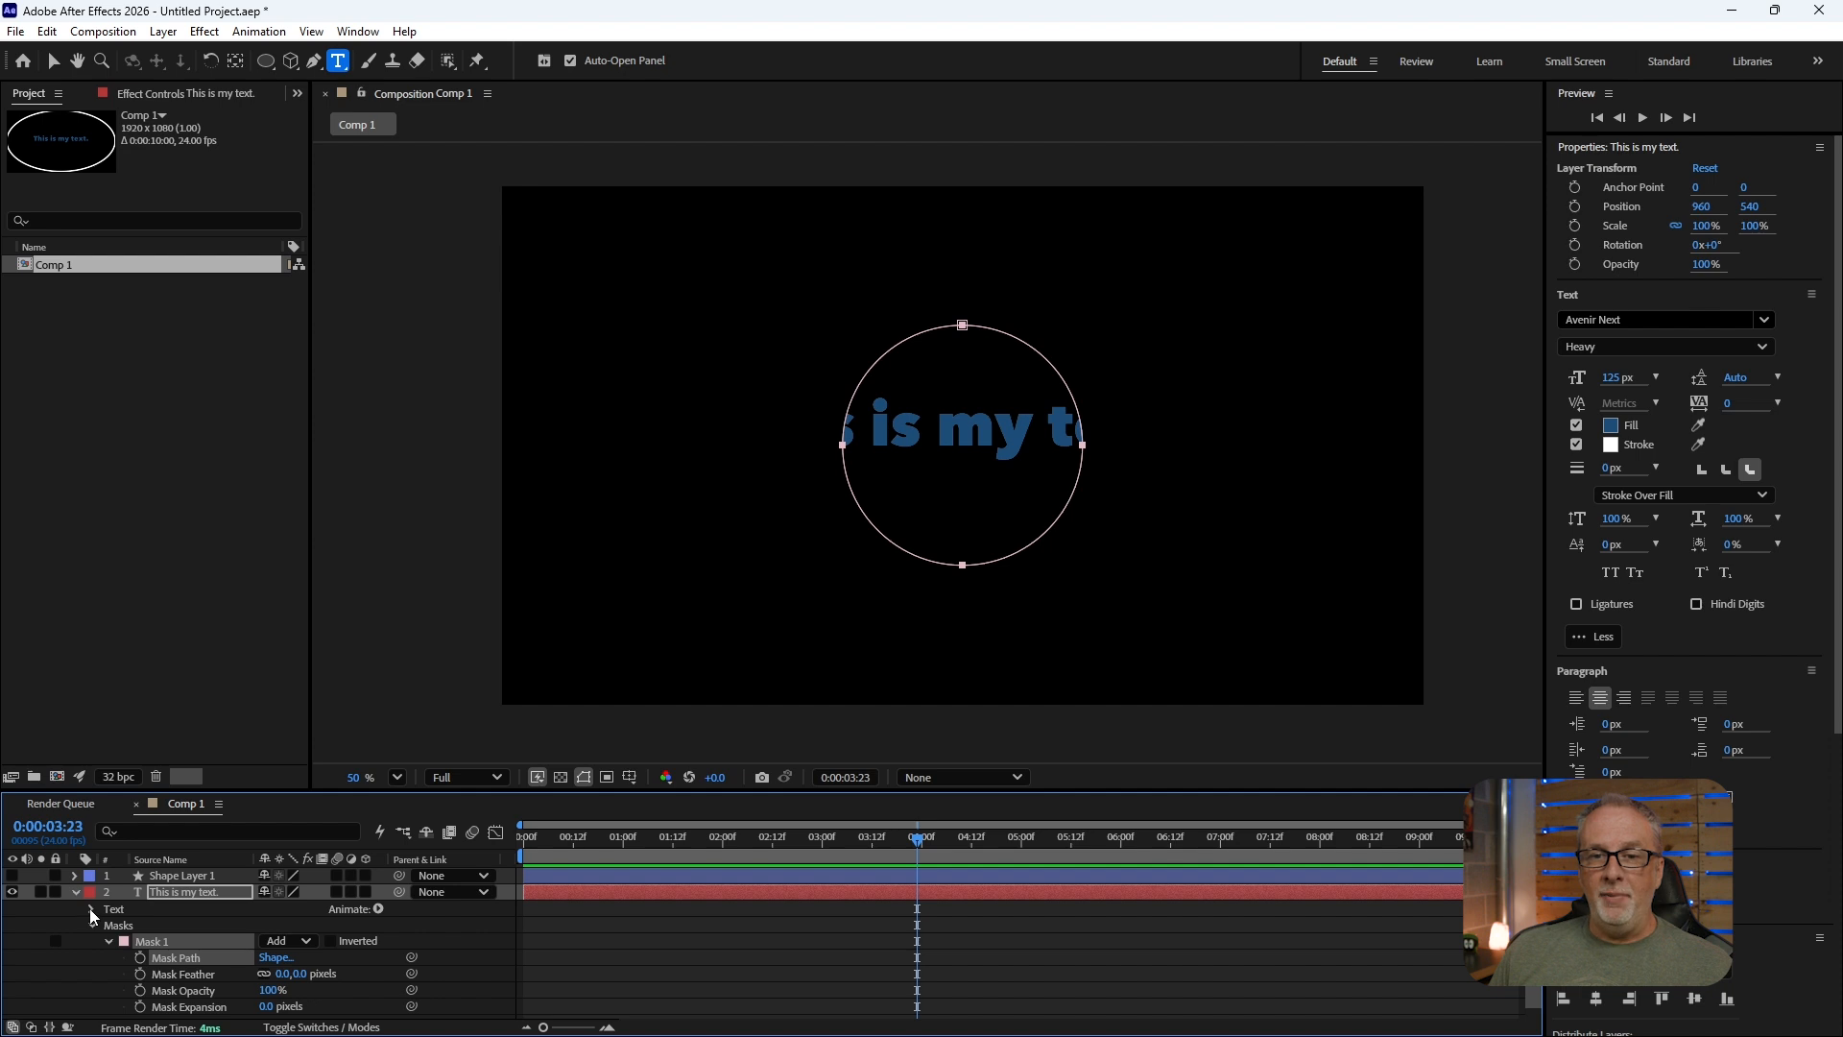
- Set the text layer's Path option to Mask 1 so the text follows the circle
{"action": "left_click", "coordinate": [89, 908]}
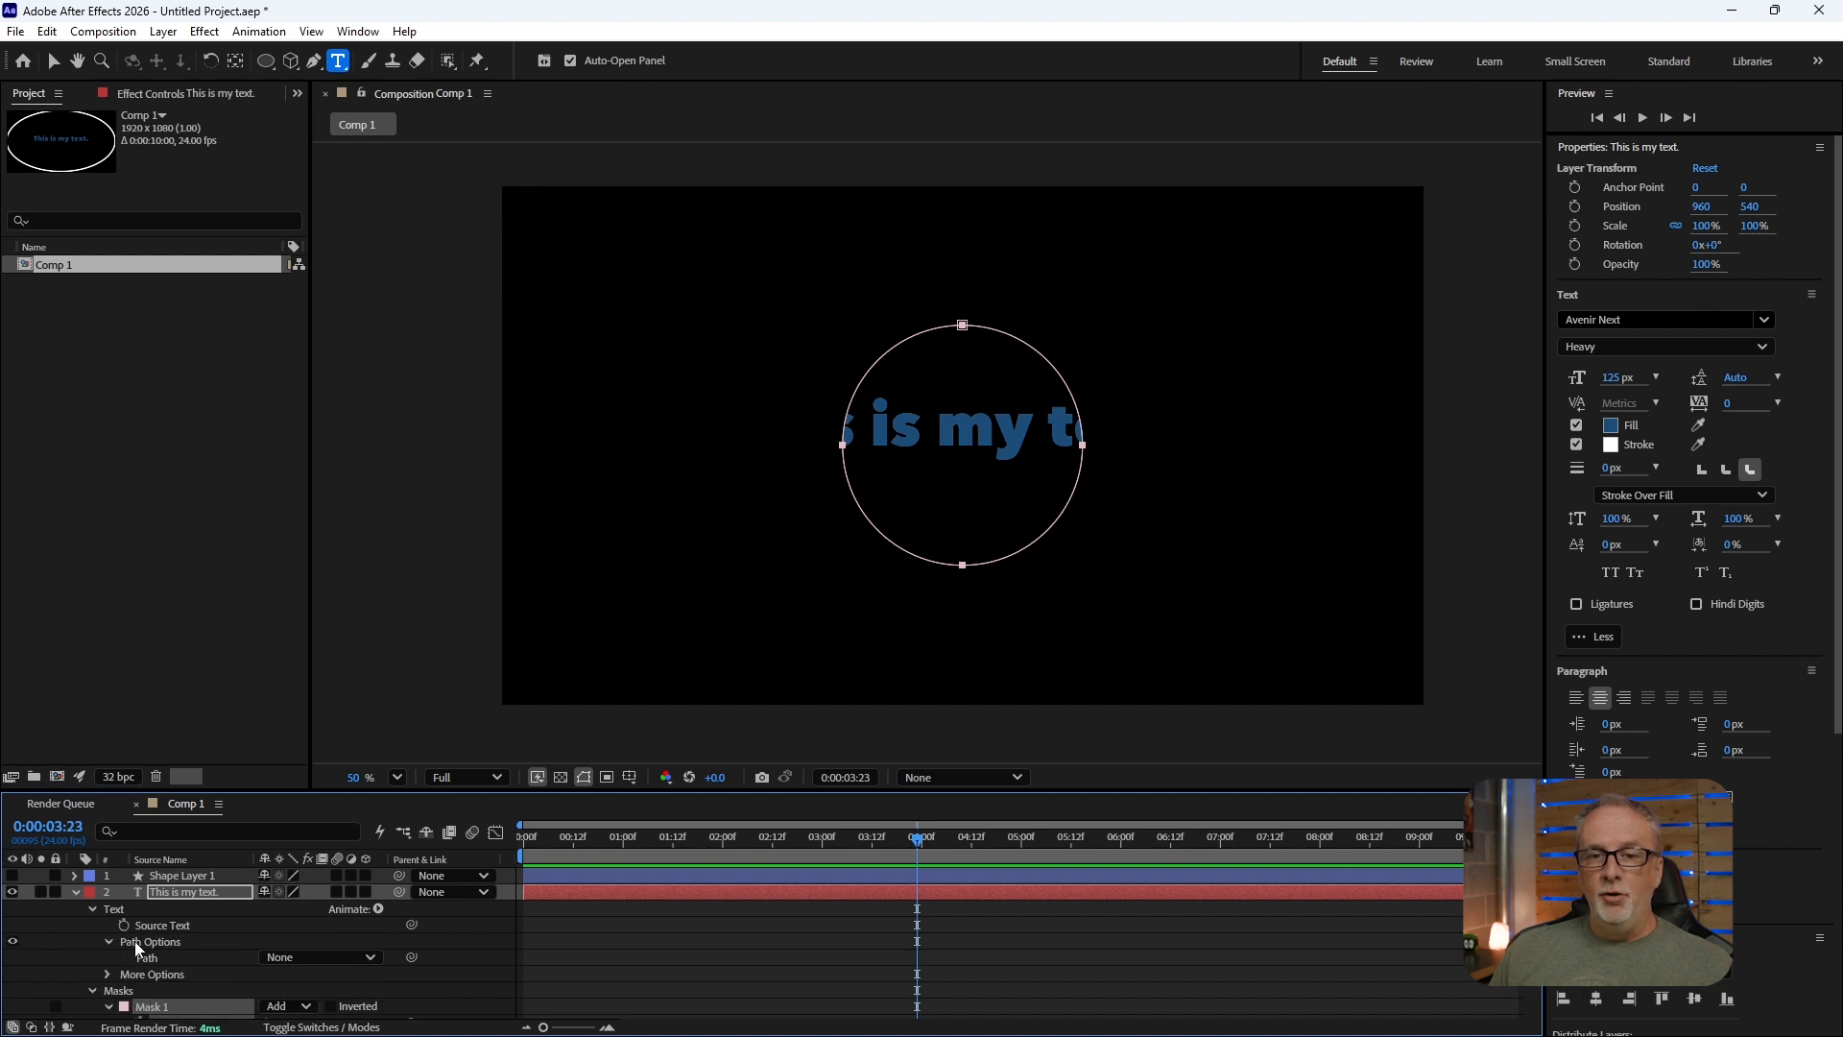
{"action": "left_click", "coordinate": [341, 957]}
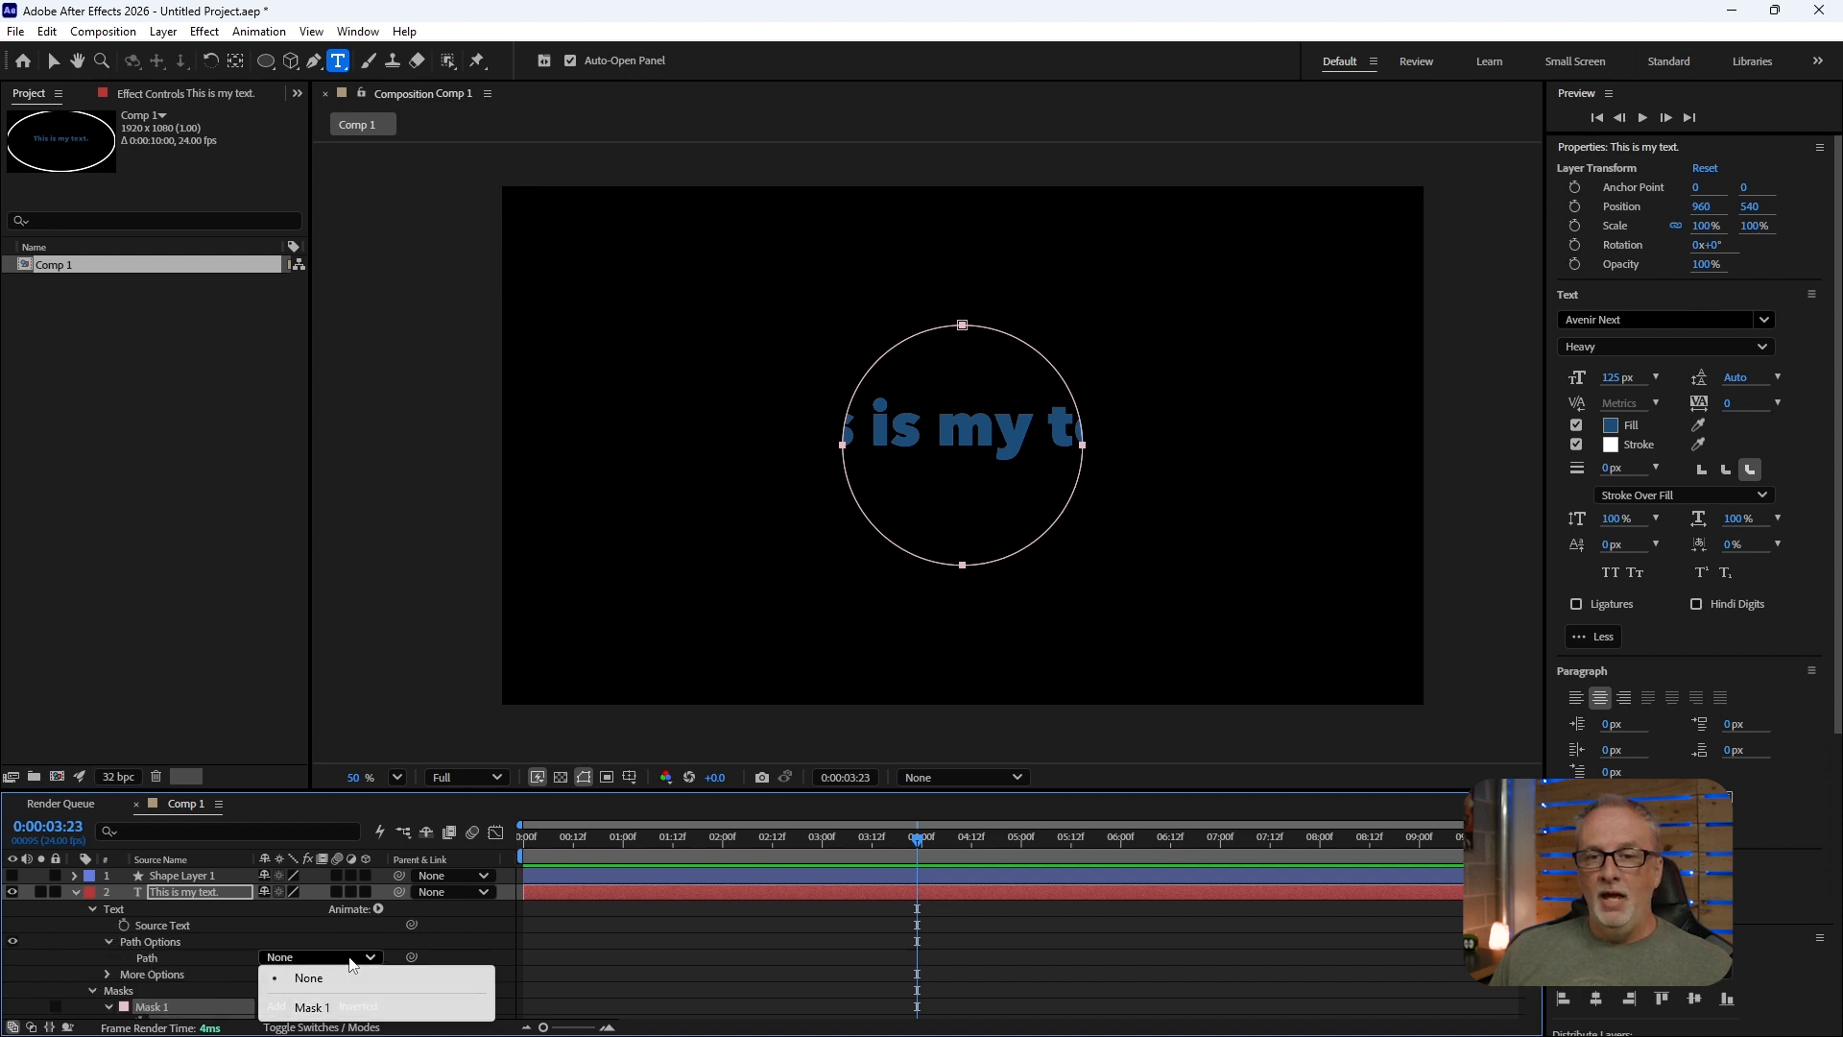
{"action": "left_click", "coordinate": [336, 1008]}
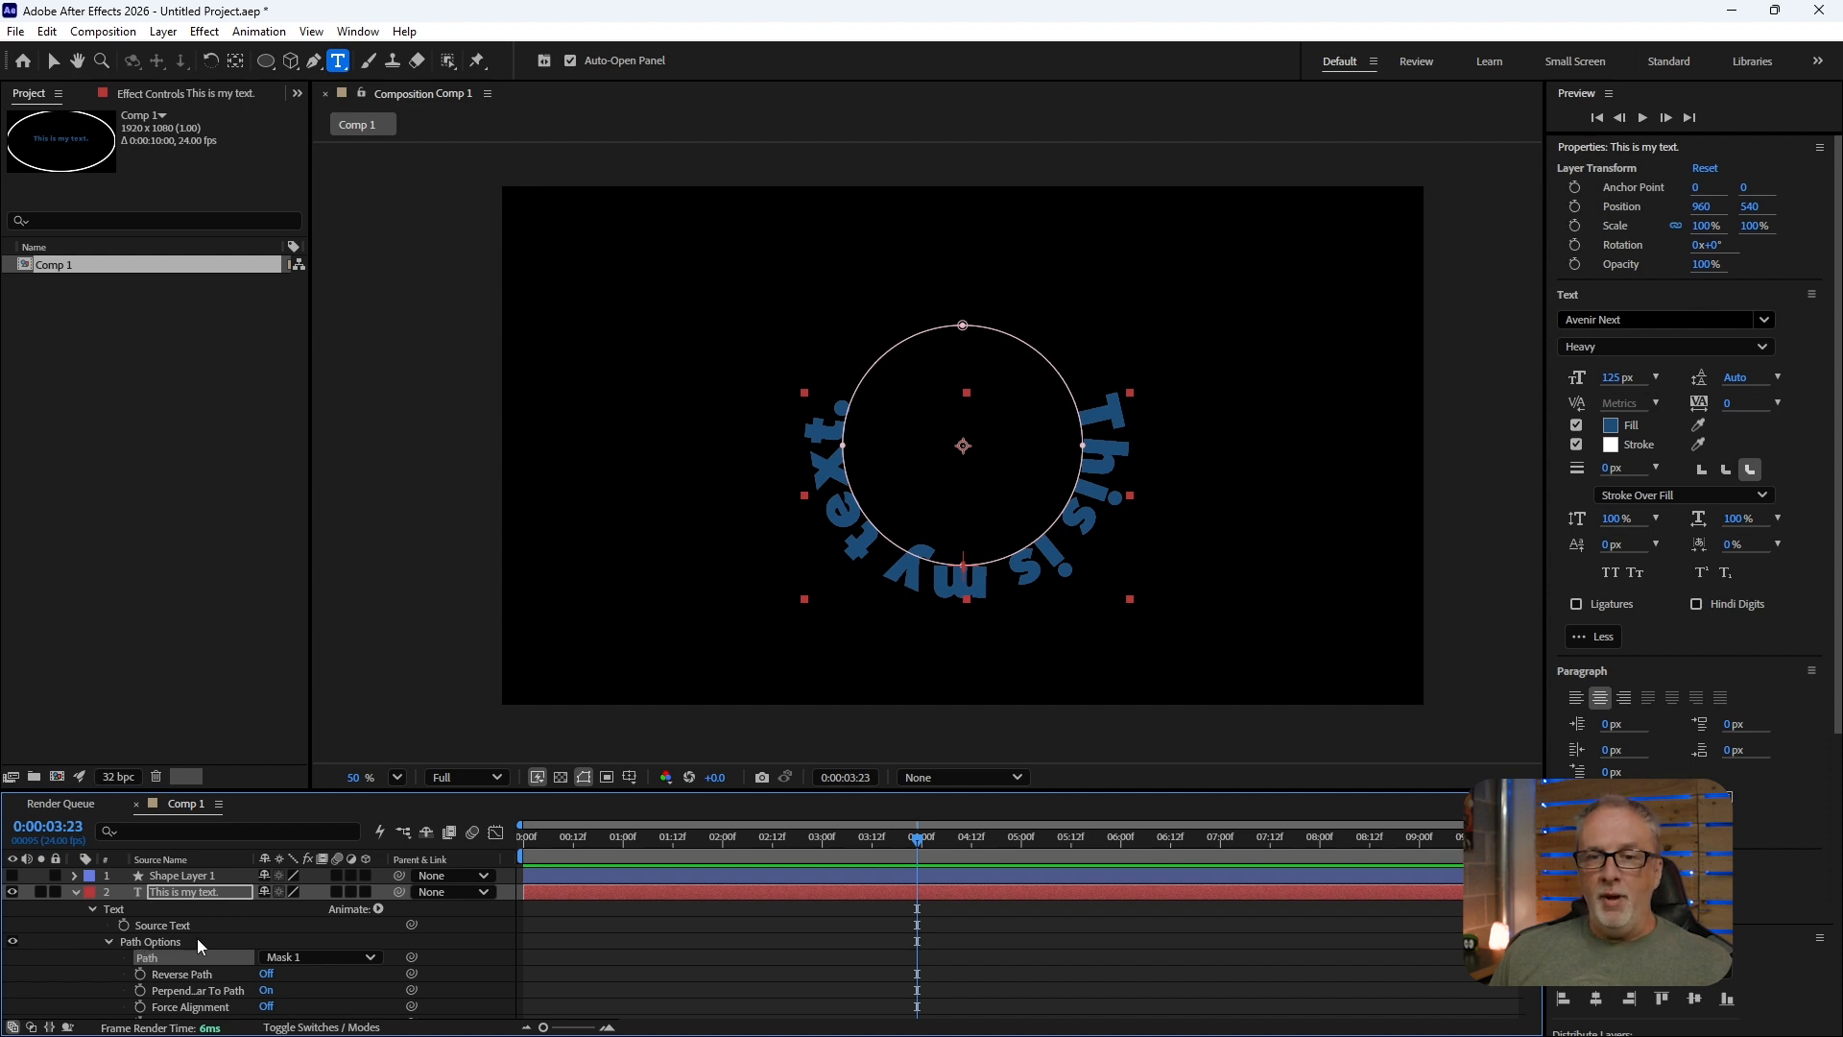
- Try turning Reverse Path on and Perpendicular To Path off for the circular text, restoring each option after previewing it
{"action": "scroll", "coordinate": [198, 937], "scroll_direction": "down", "scroll_amount": 1}
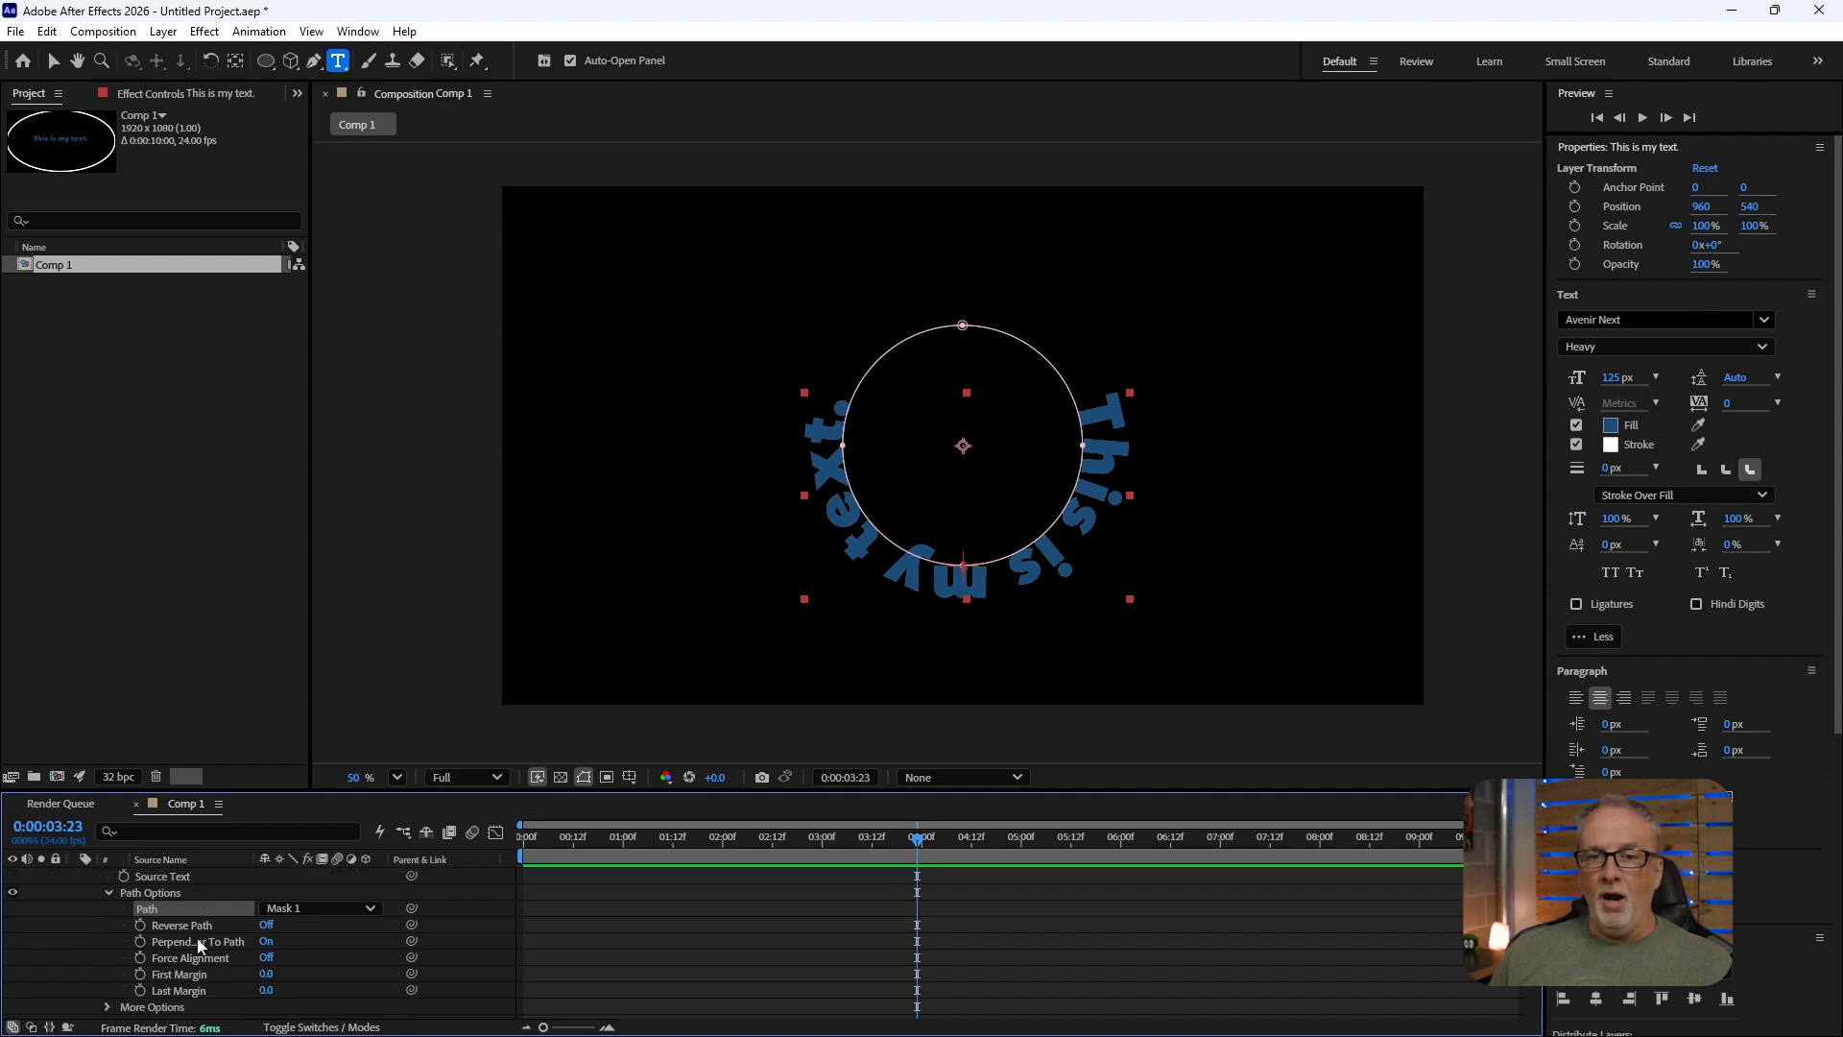
{"action": "left_click", "coordinate": [268, 926]}
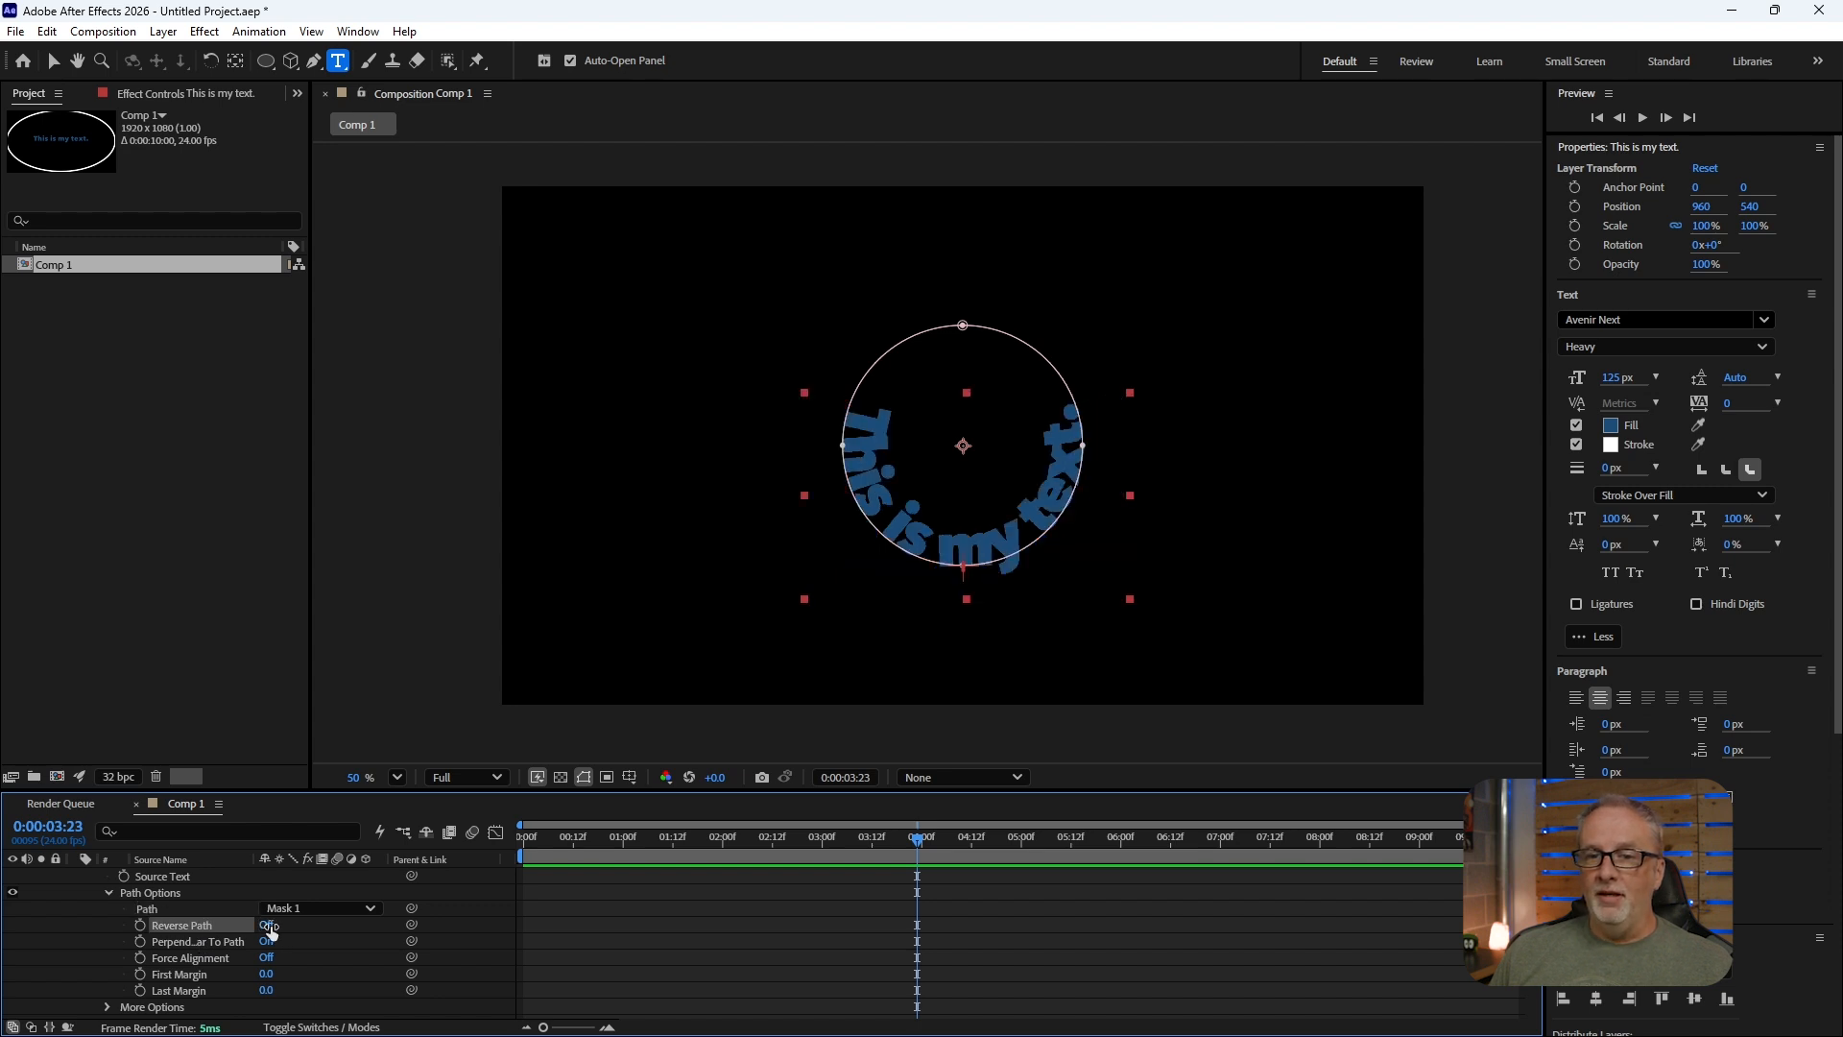
{"action": "left_click", "coordinate": [268, 925]}
{"action": "left_click", "coordinate": [268, 942]}
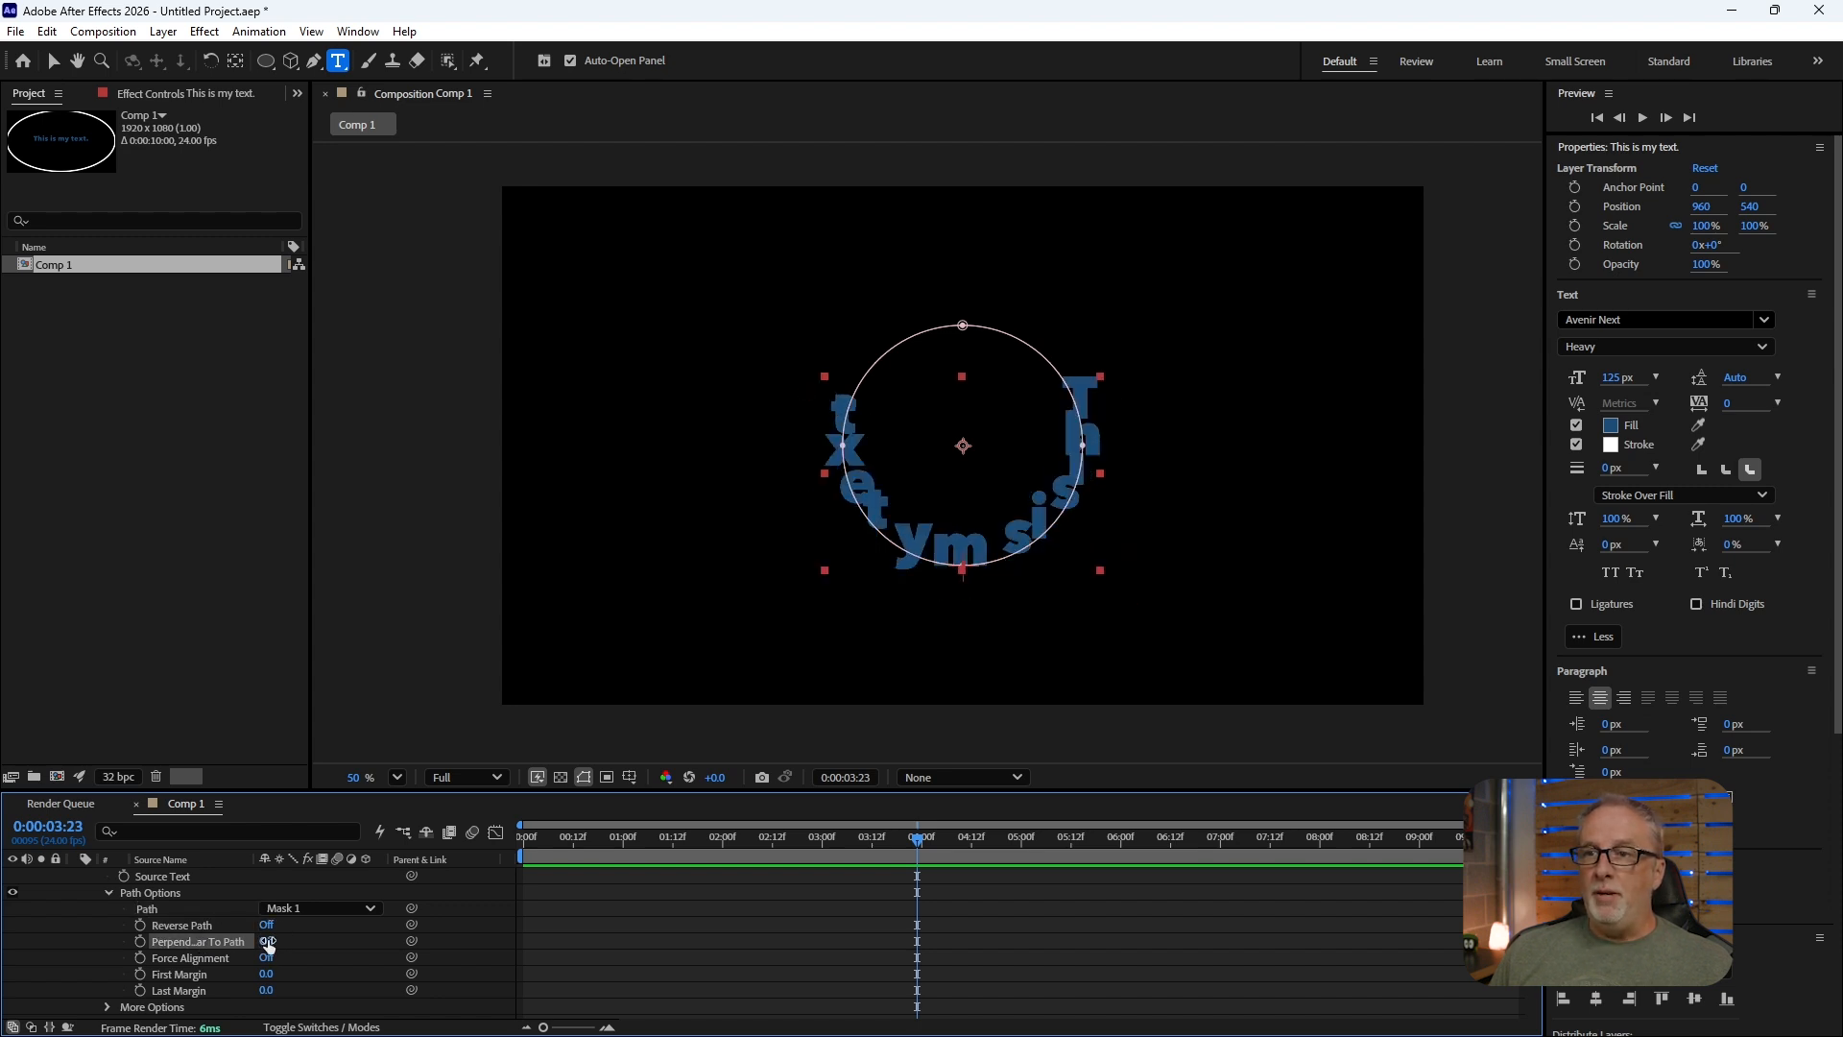
{"action": "left_click", "coordinate": [268, 942]}
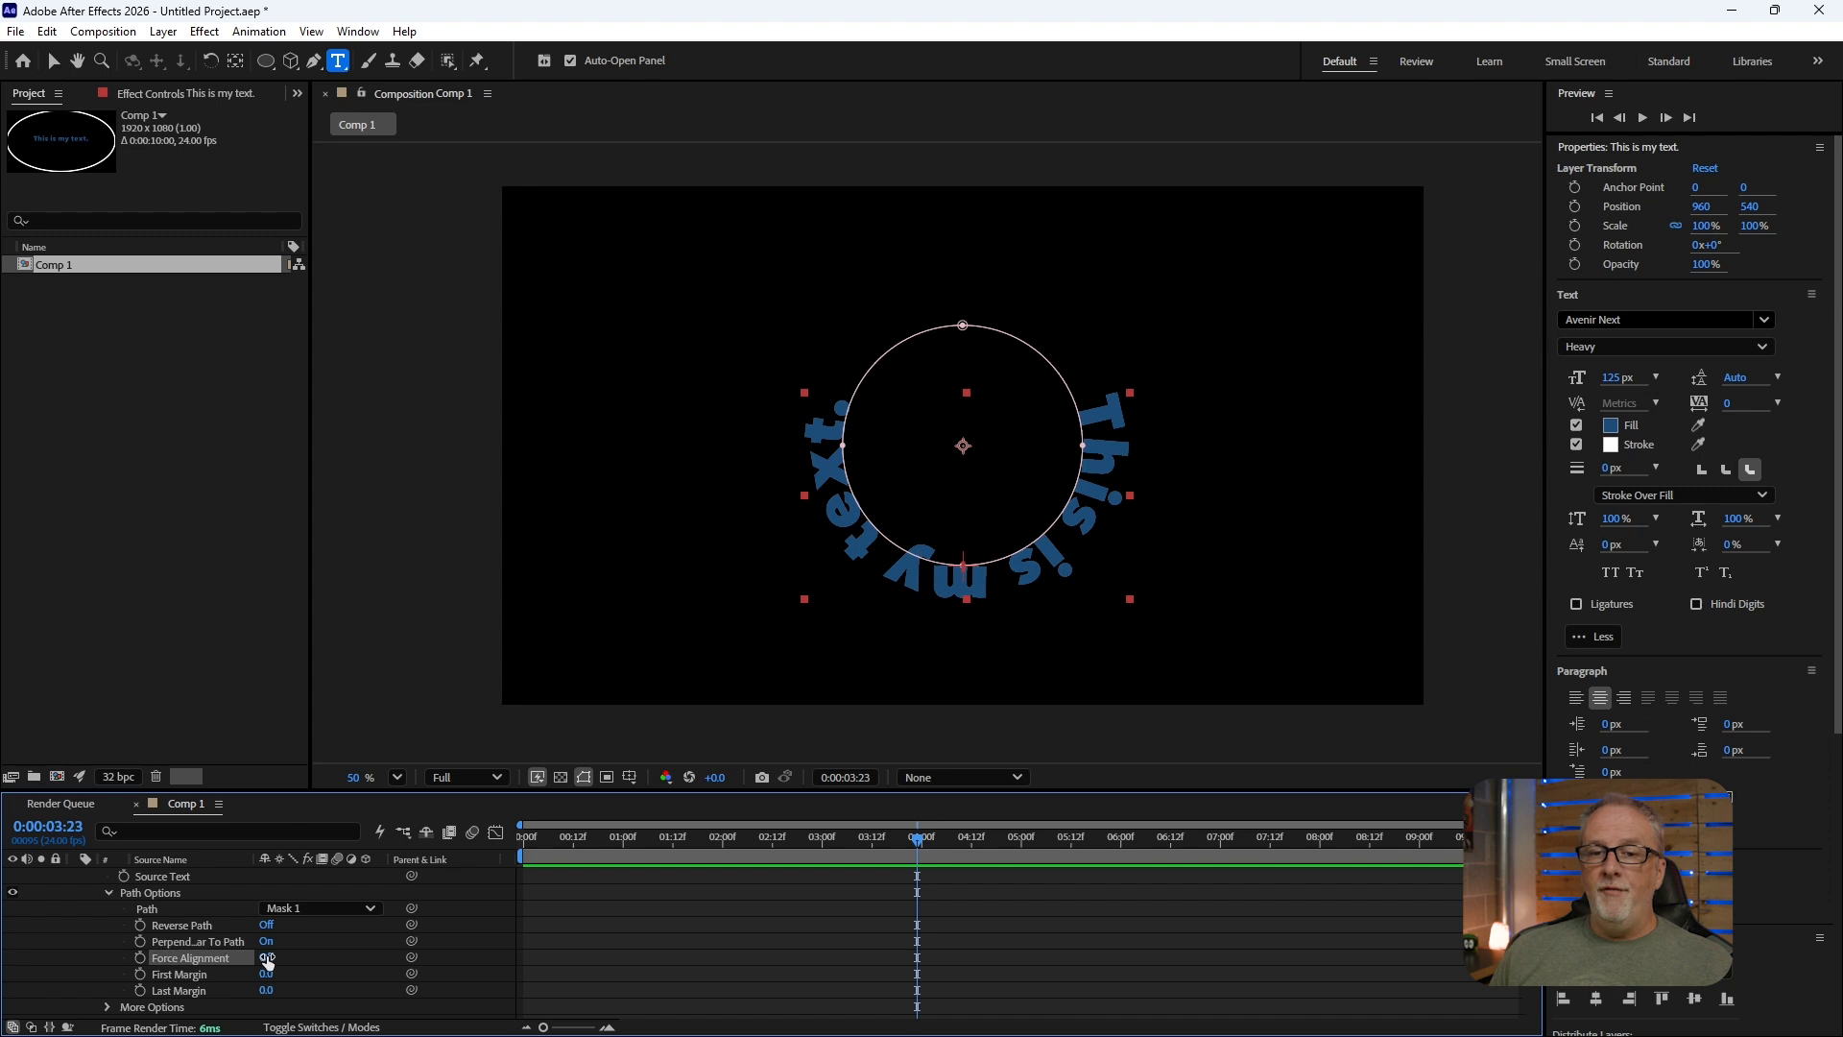
- Turn on Force Alignment, set First Margin to 78 and Last Margin to -57, and deselect the text layer with the Selection tool
{"action": "left_click", "coordinate": [266, 957]}
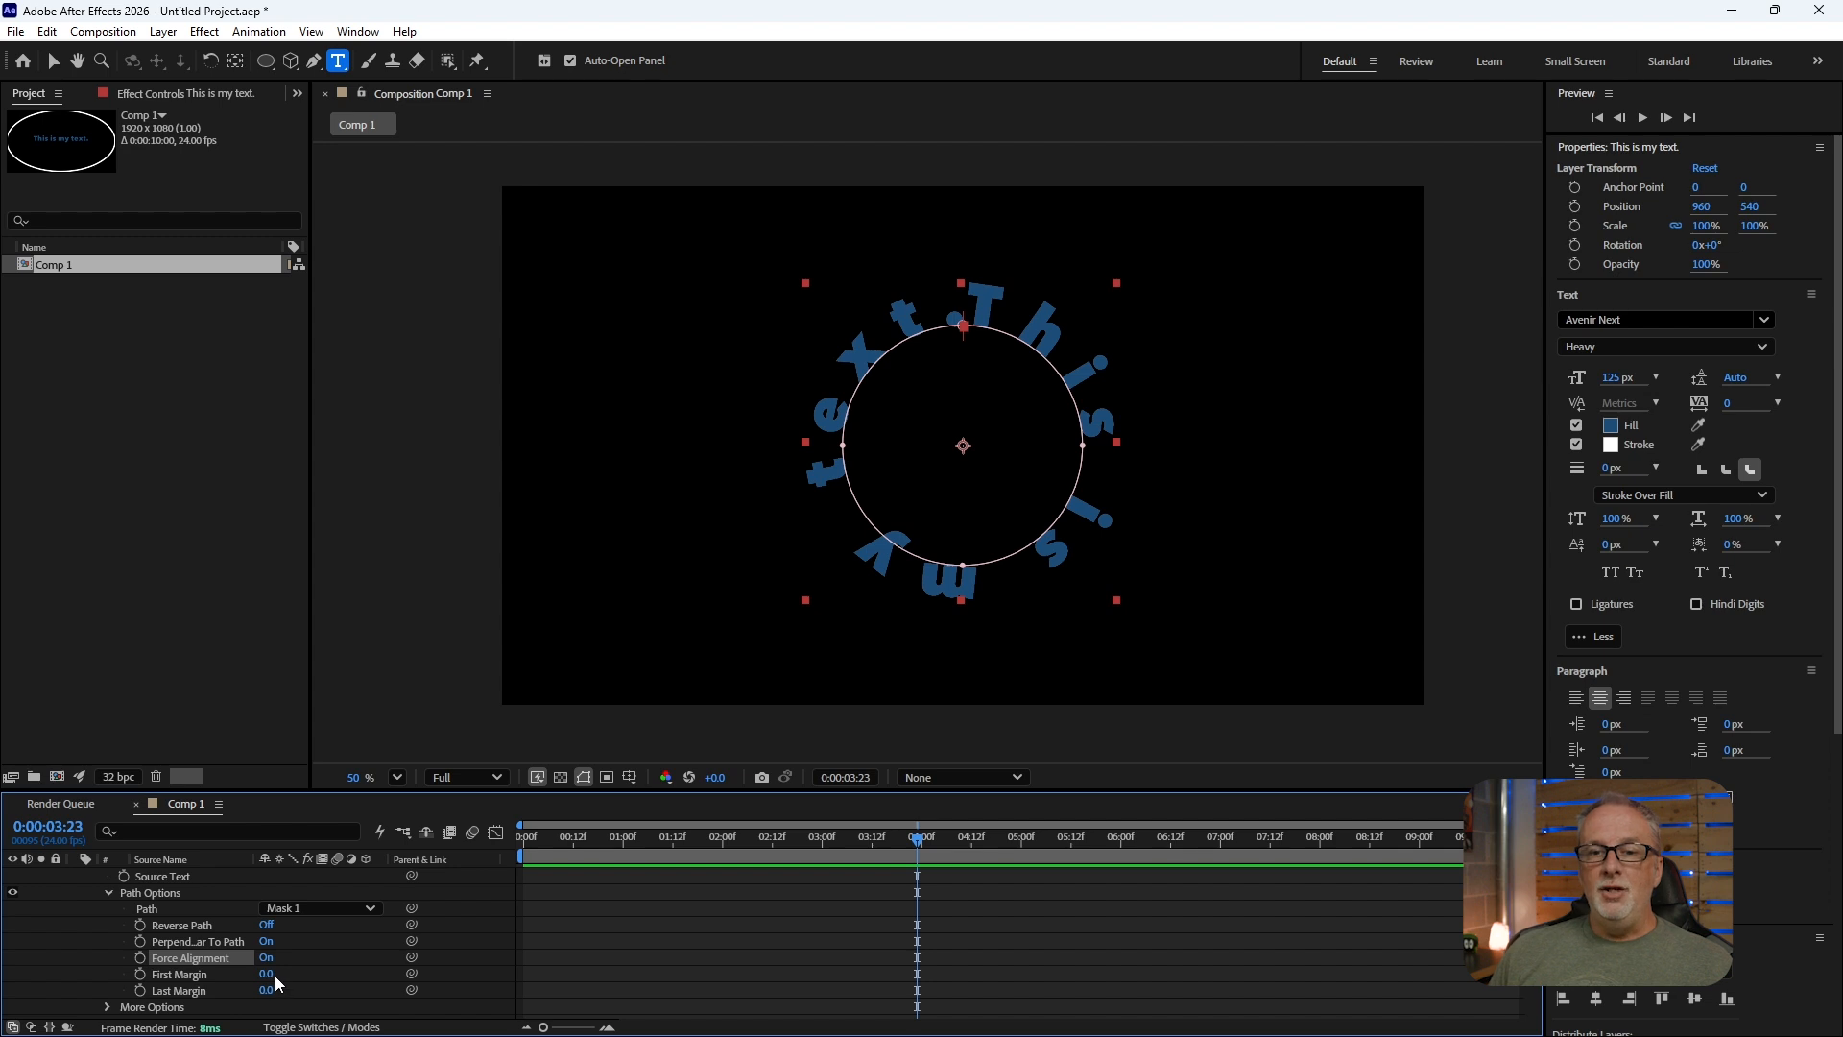
{"action": "left_click_drag", "start_coordinate": [264, 973], "coordinate": [200, 989]}
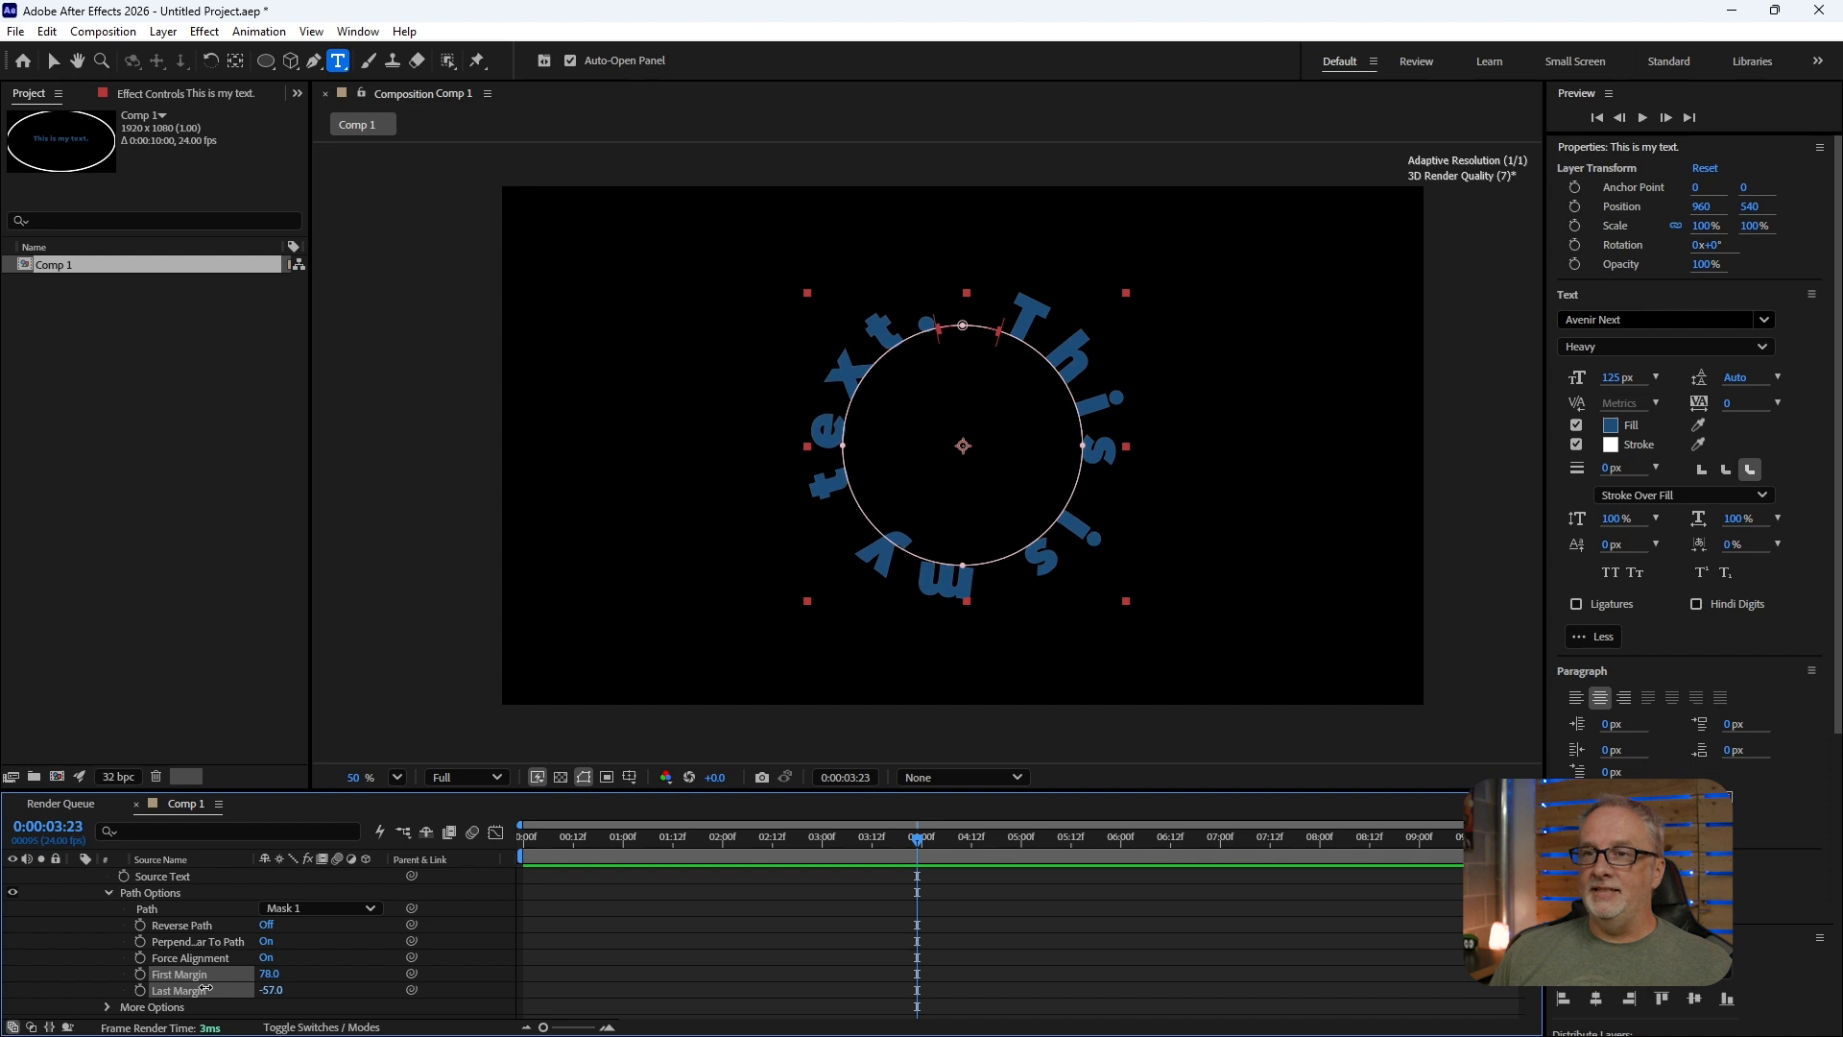
{"action": "left_click", "coordinate": [53, 61]}
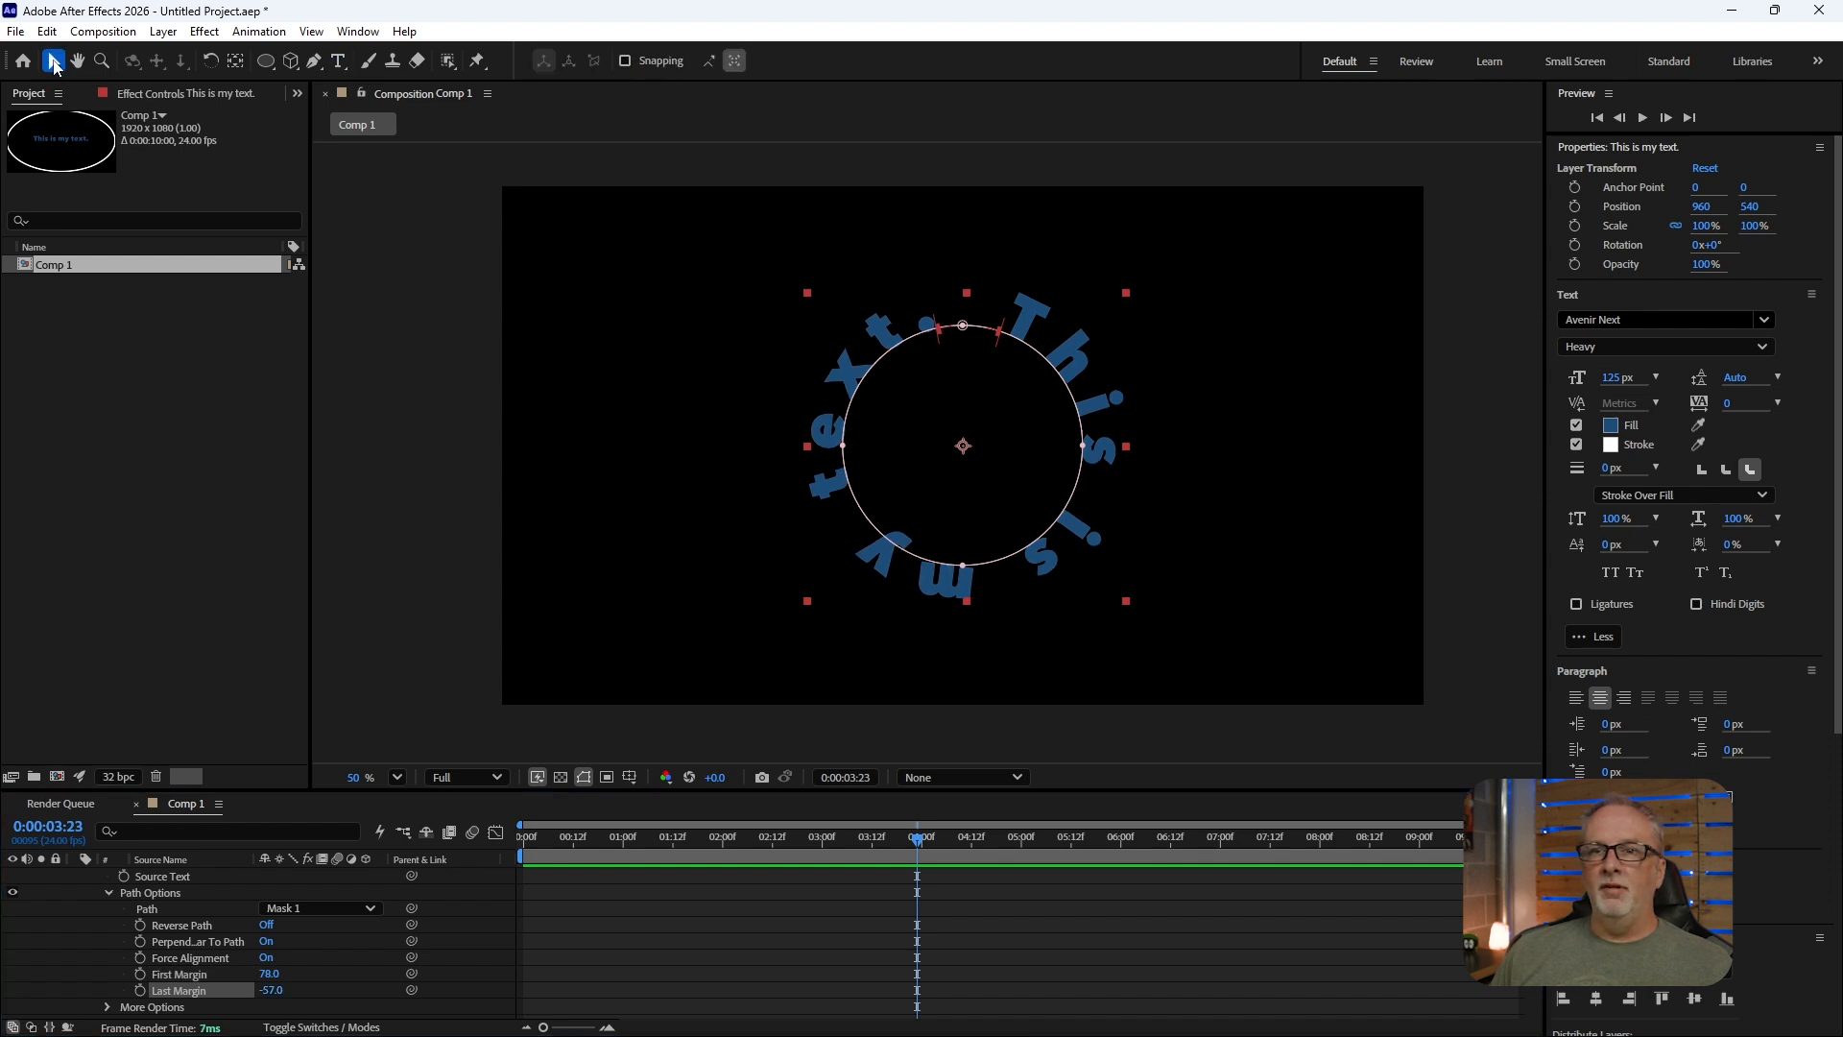
{"action": "left_click", "coordinate": [430, 411]}
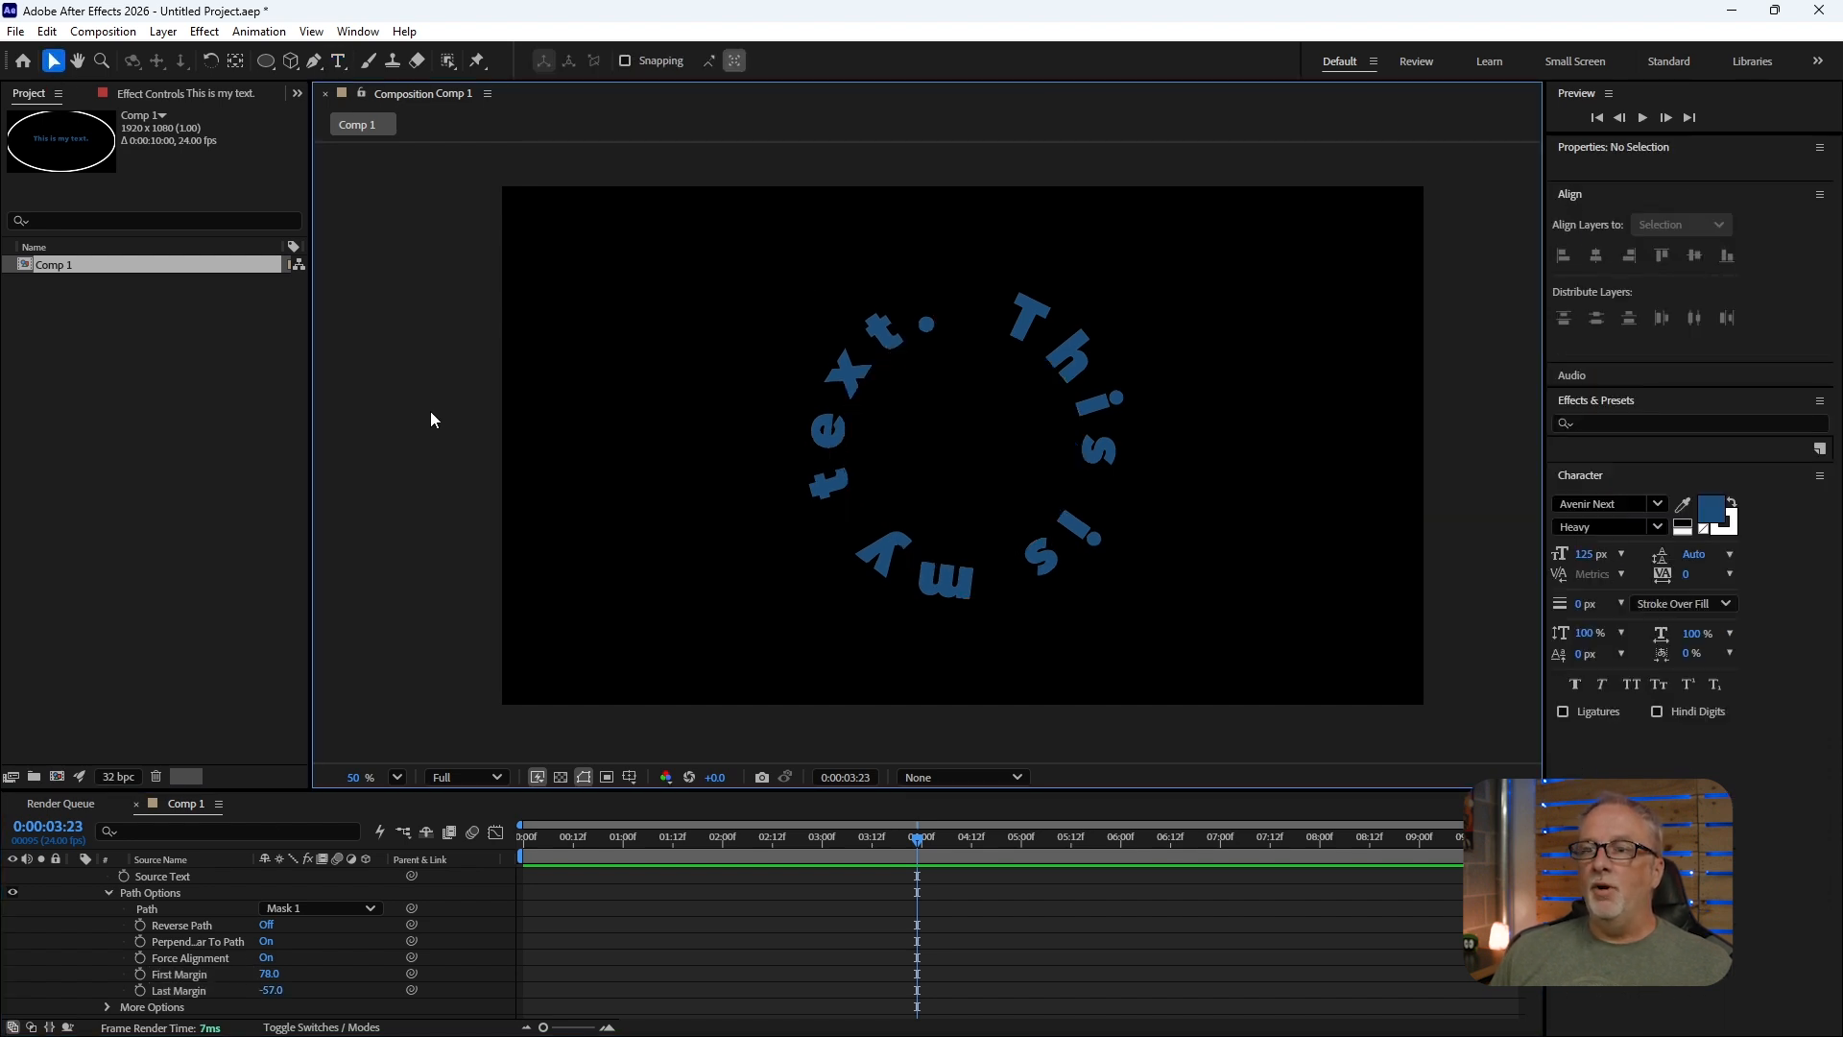
- Expand the text layer's Transform properties and rotate the circular text to about 98°
{"action": "scroll", "coordinate": [147, 900], "scroll_direction": "down", "scroll_amount": 3}
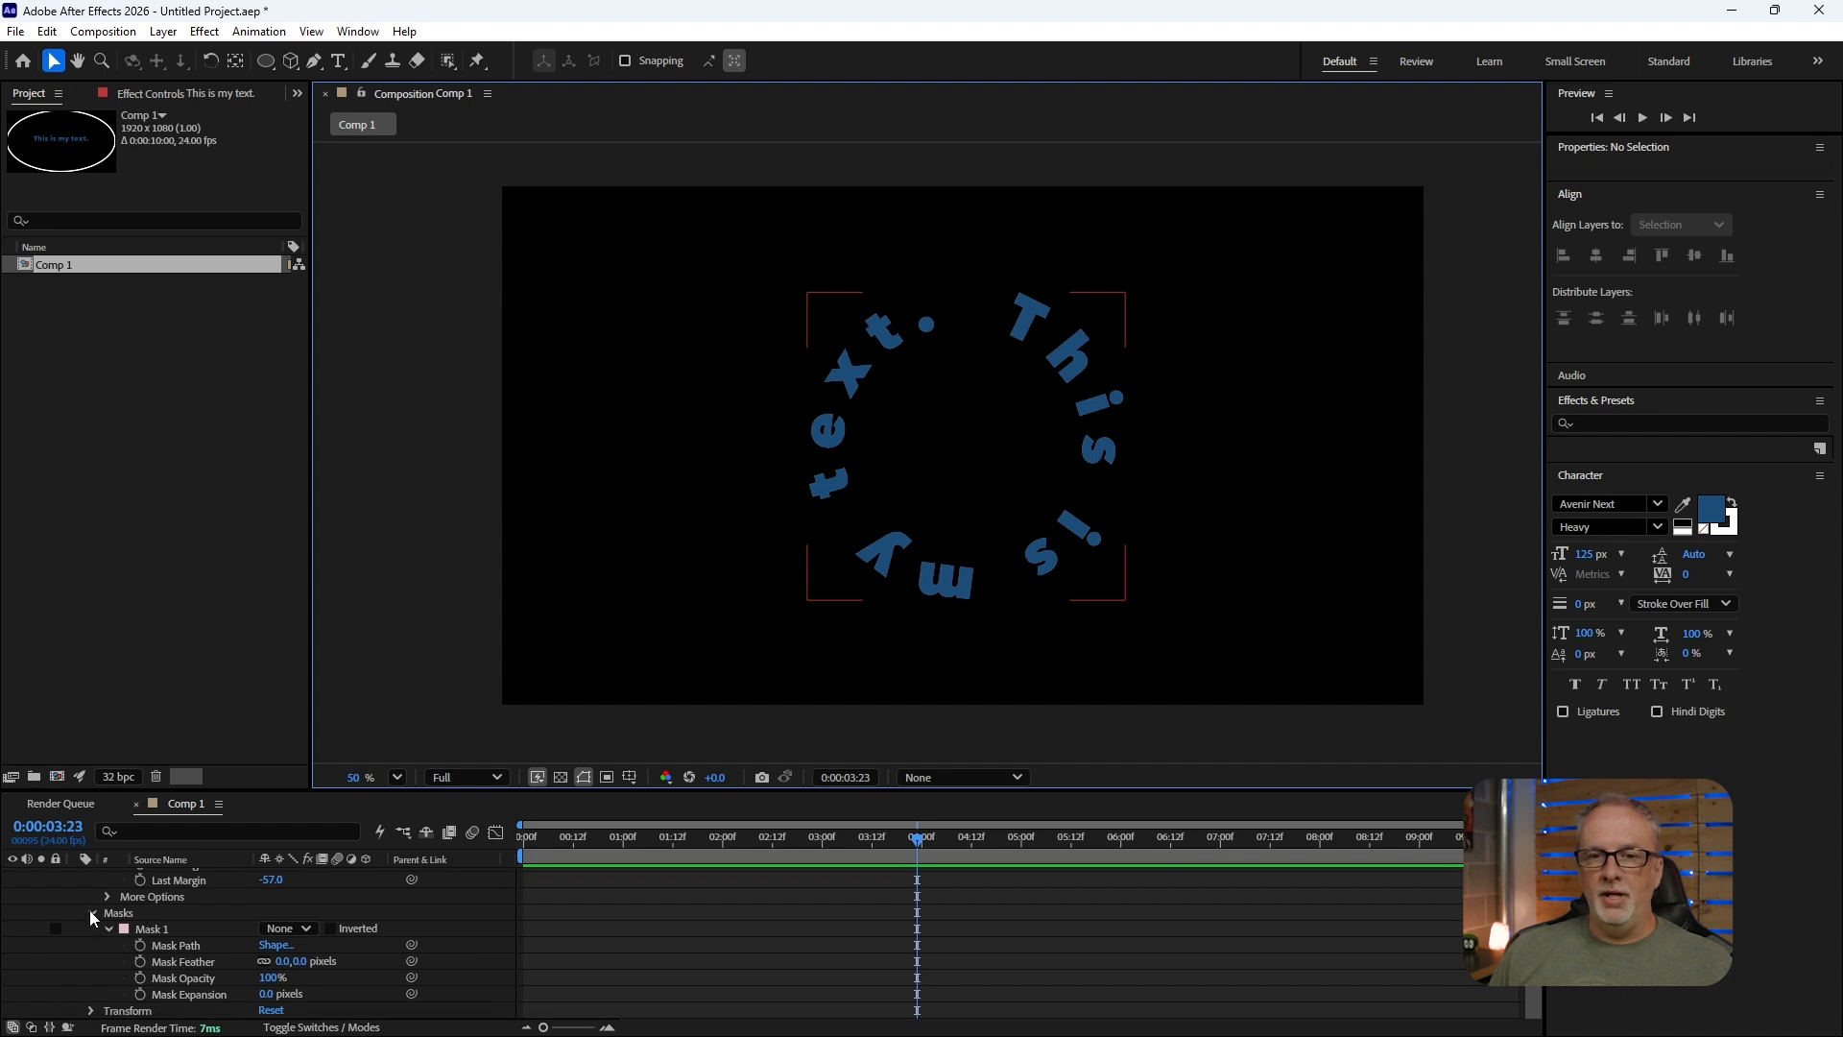
{"action": "left_click", "coordinate": [92, 1010]}
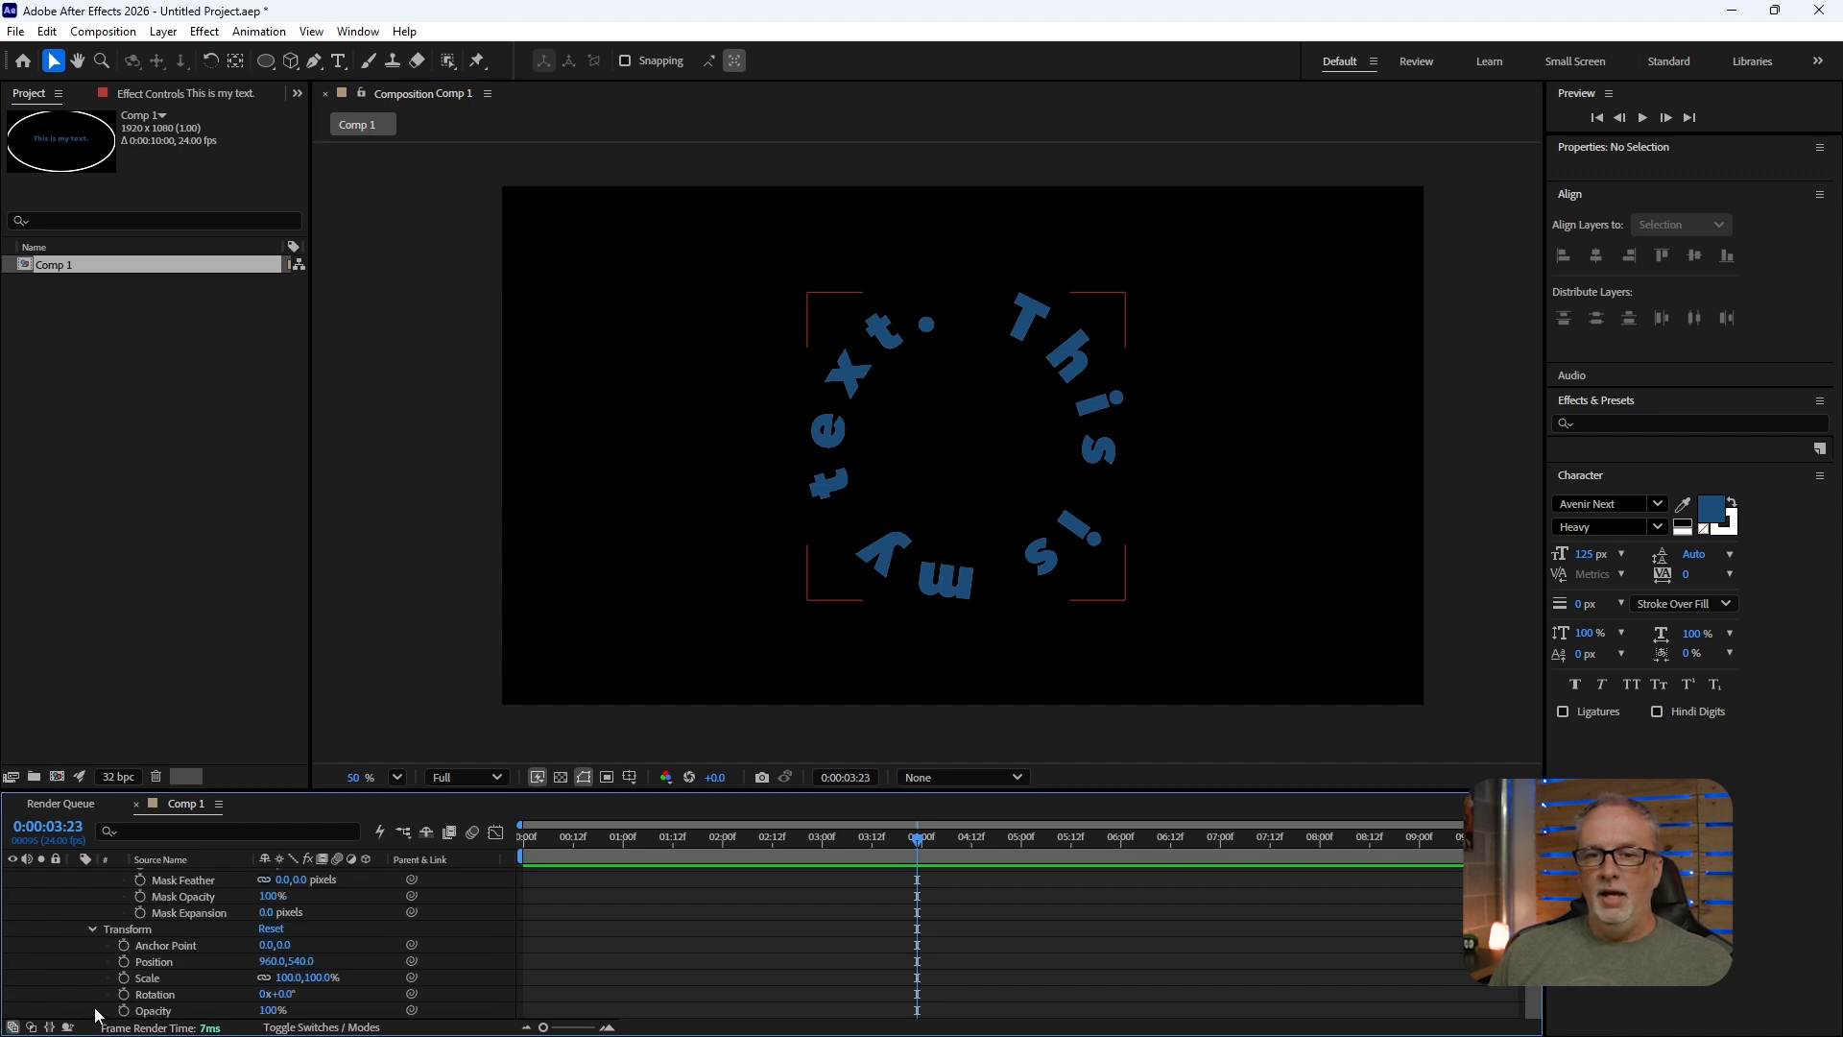
{"action": "left_click_drag", "start_coordinate": [281, 1001], "coordinate": [382, 1005]}
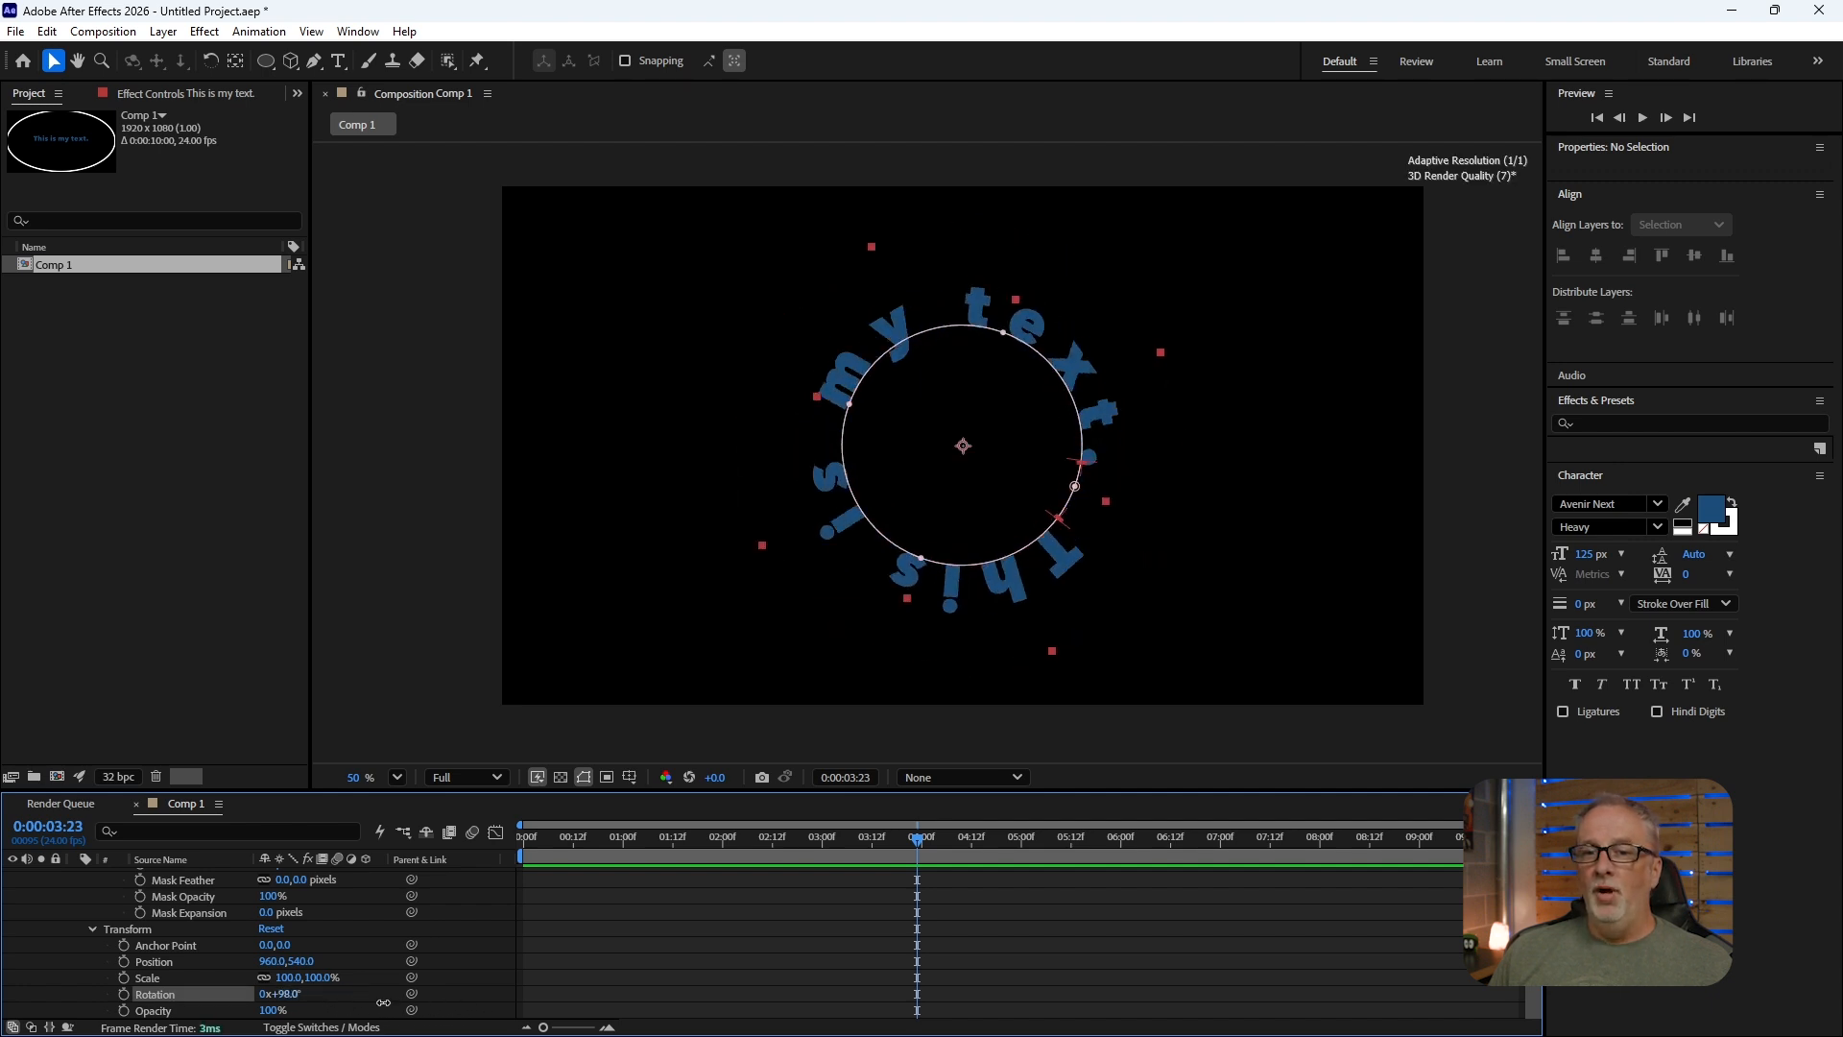